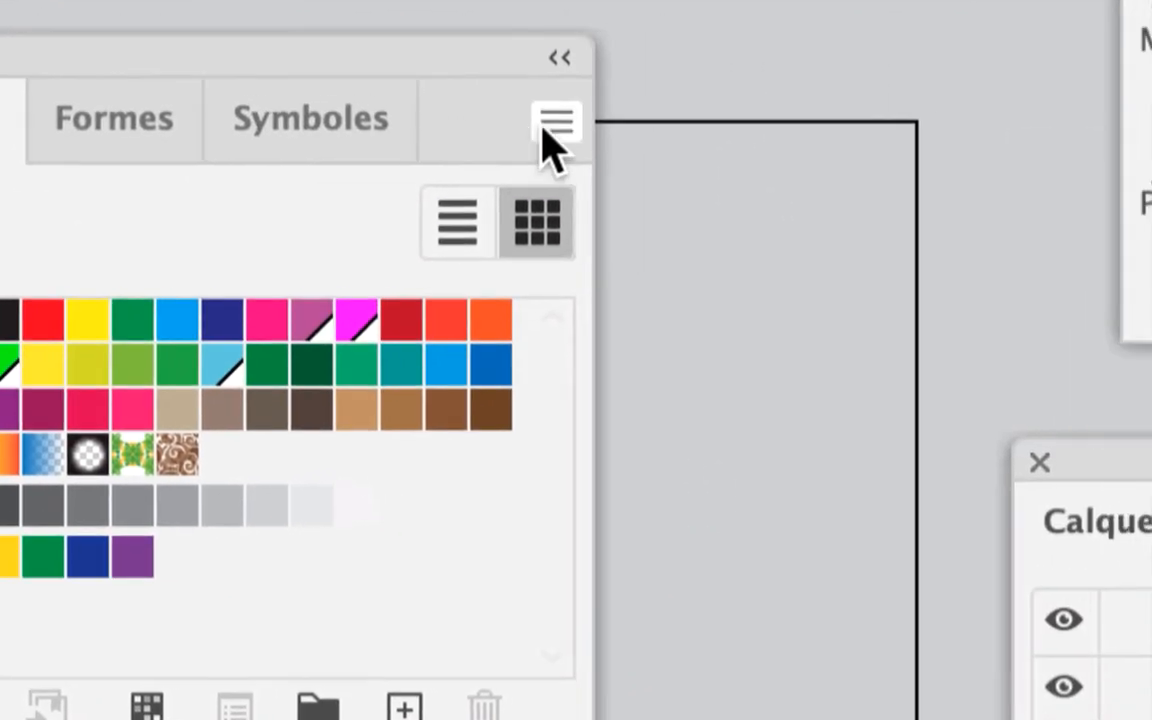
# - Display the Nuancier swatches as large thumbnails and rearrange the panel to fit them
pyautogui.click(553, 140)
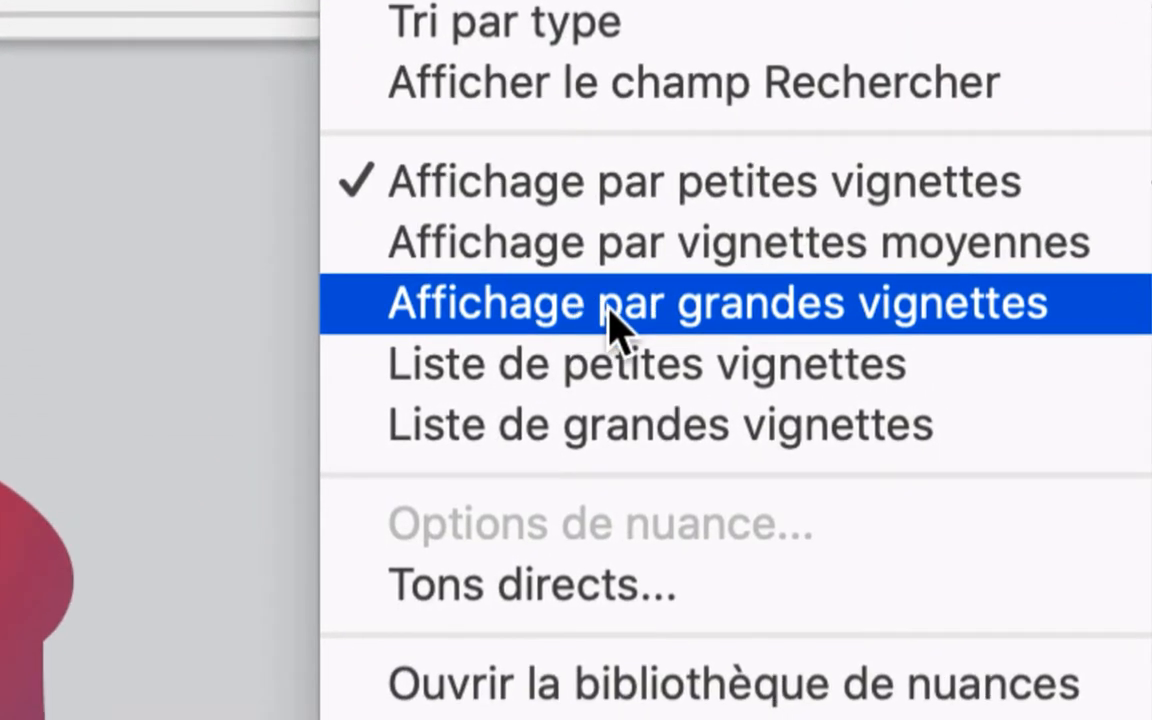
pyautogui.click(610, 305)
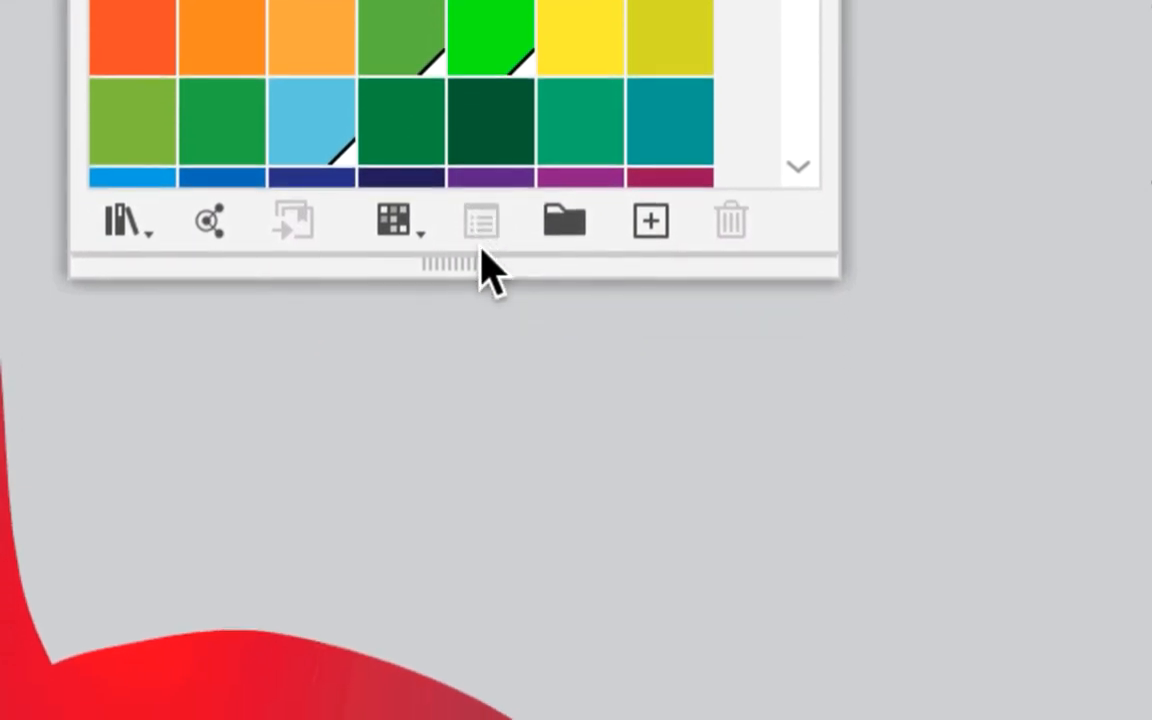
pyautogui.moveTo(490, 265); pyautogui.dragTo(472, 381)
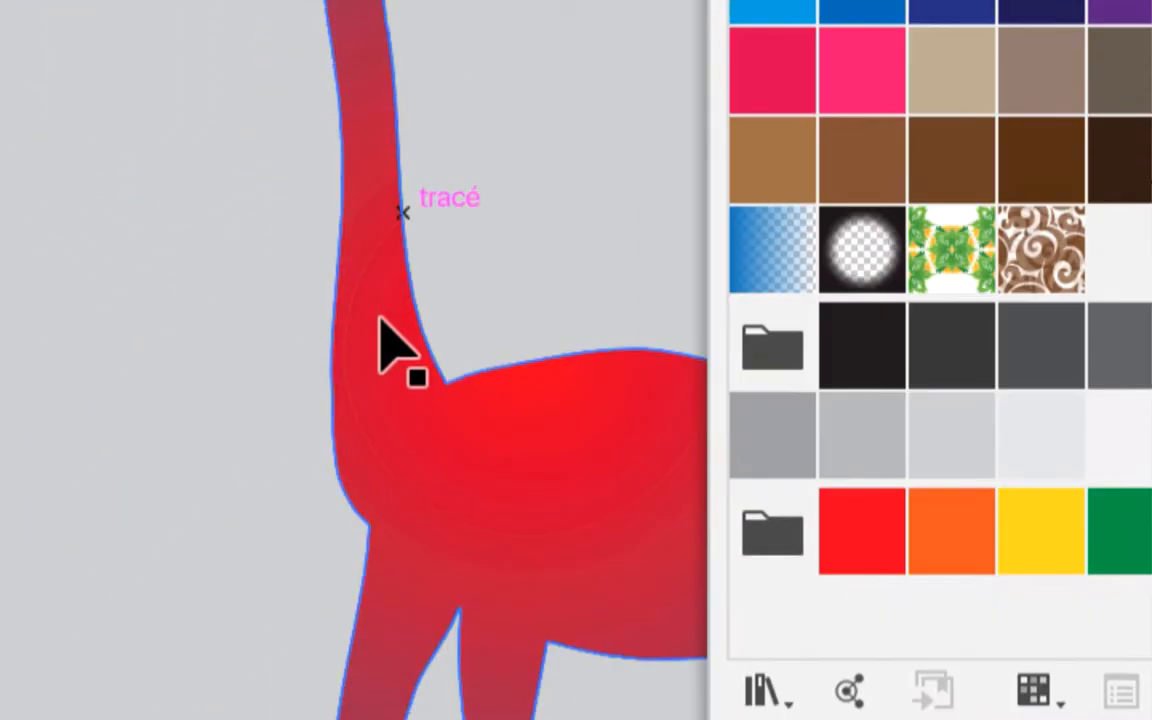
# - Try filling the giraffe with the brown swirl pattern and the green foliage pattern
pyautogui.click(391, 360)
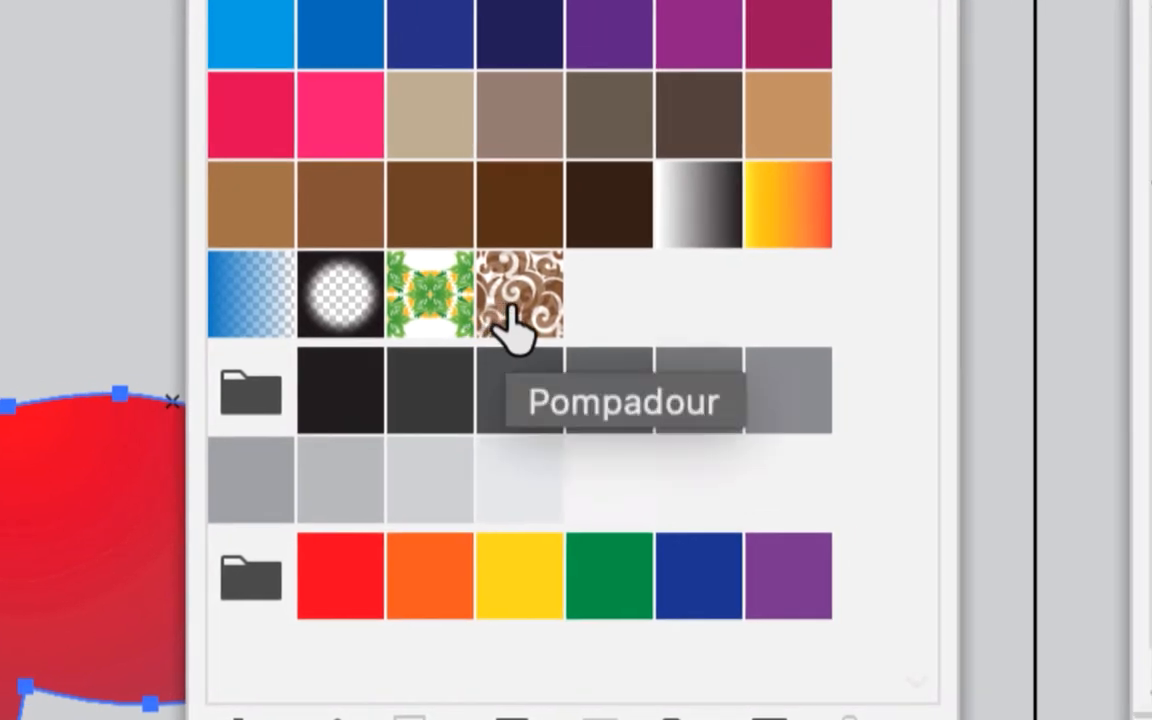
pyautogui.click(512, 312)
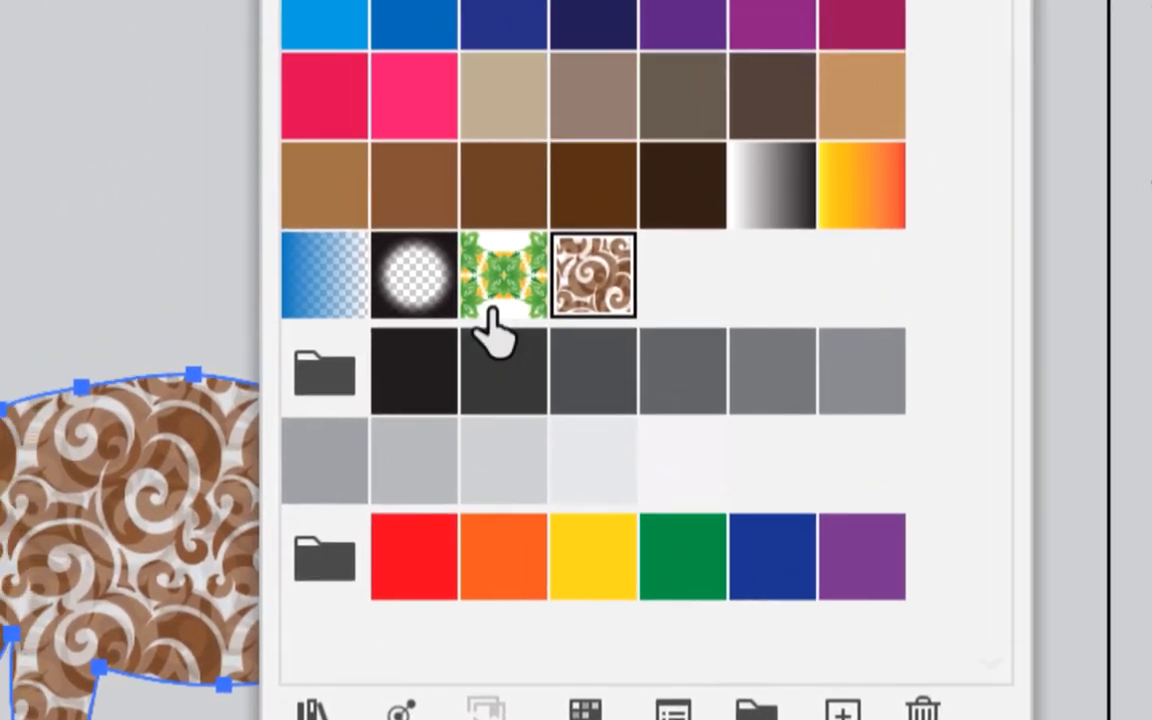
pyautogui.click(855, 140)
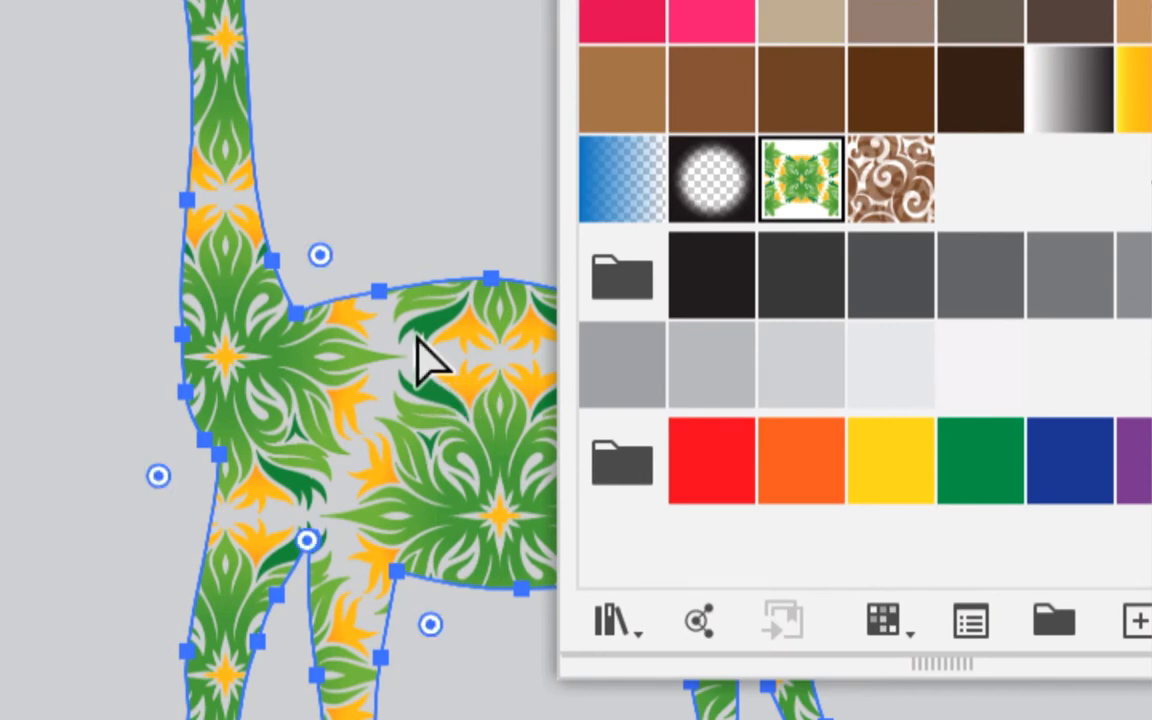
pyautogui.hotkey('ctrl', 'z')
pyautogui.hotkey('ctrl', 'z')
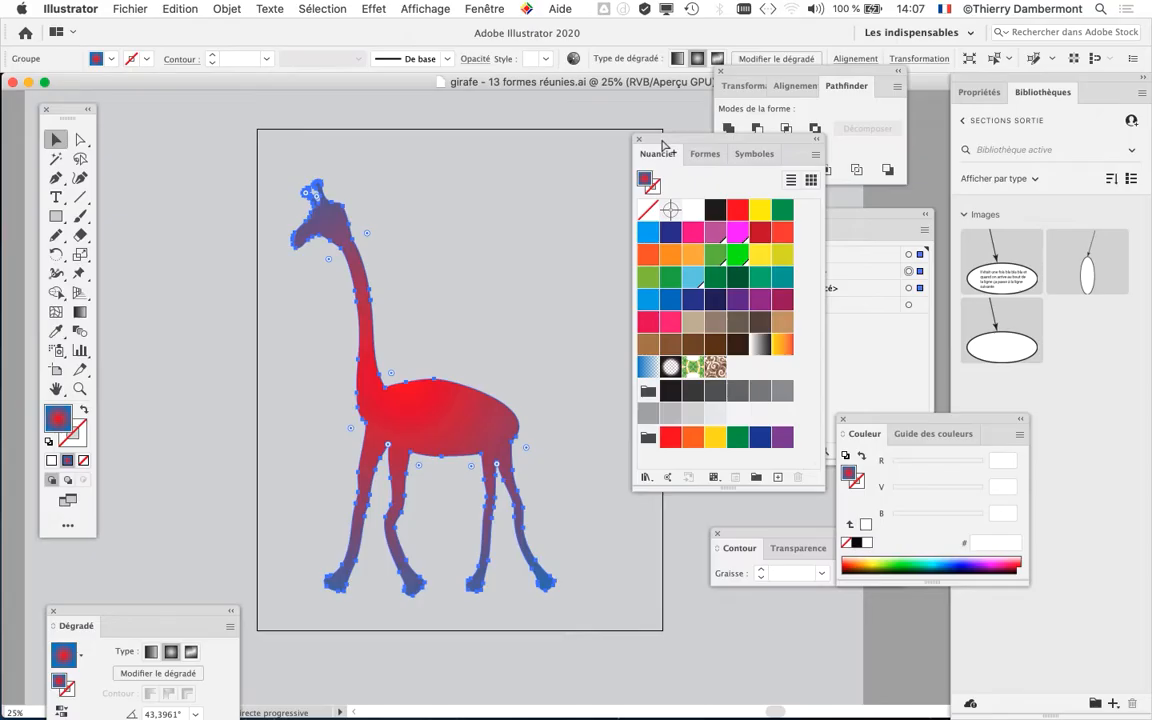
# - Make the Nuancier panel taller and add the selected giraffe artwork to it as a new pattern swatch
pyautogui.press('a')
pyautogui.press('v')
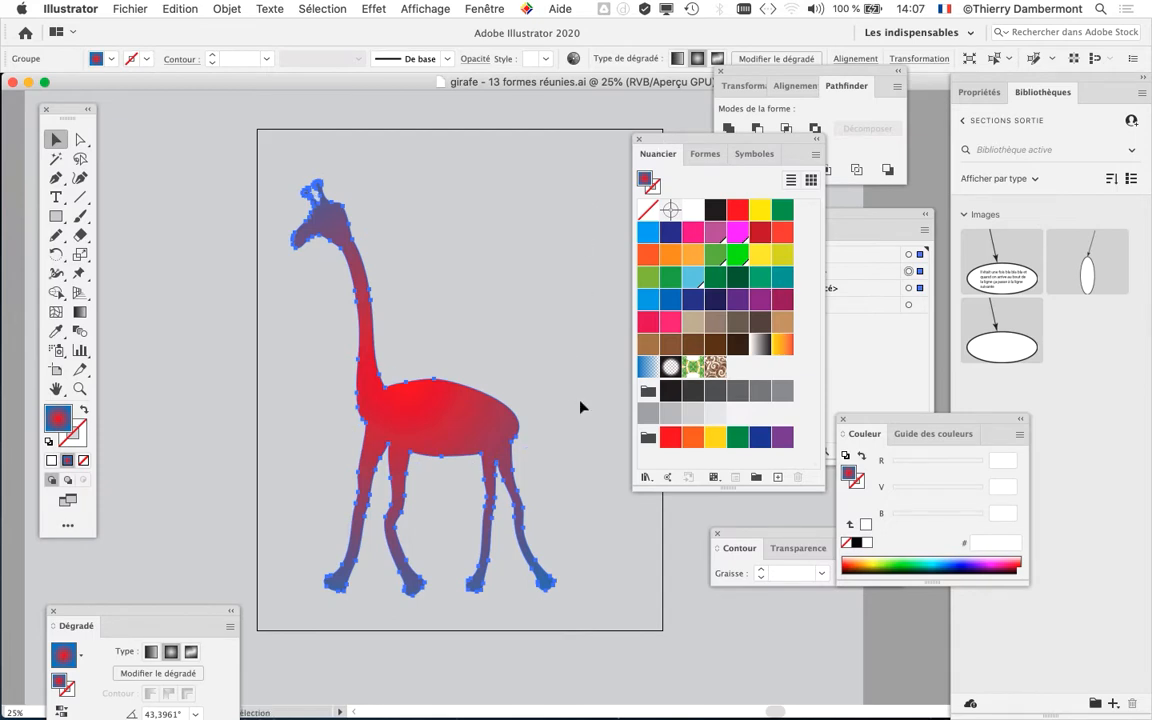
pyautogui.scroll(-1, 490, 427)
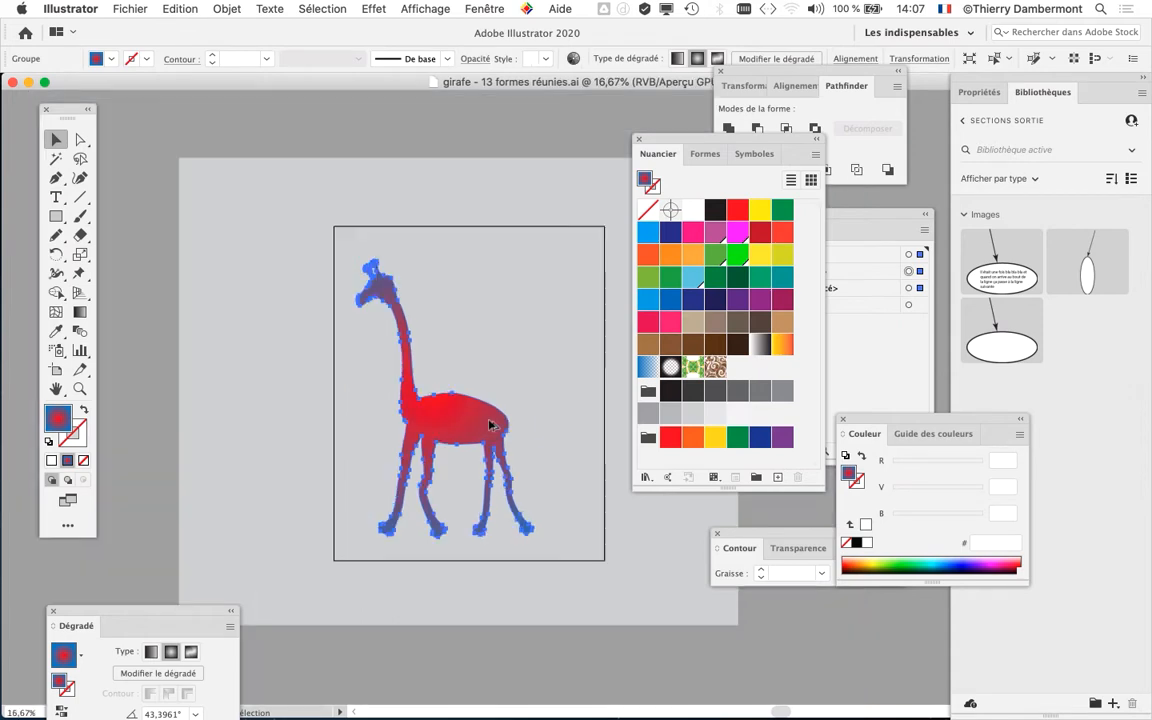
pyautogui.moveTo(481, 424); pyautogui.dragTo(312, 388)
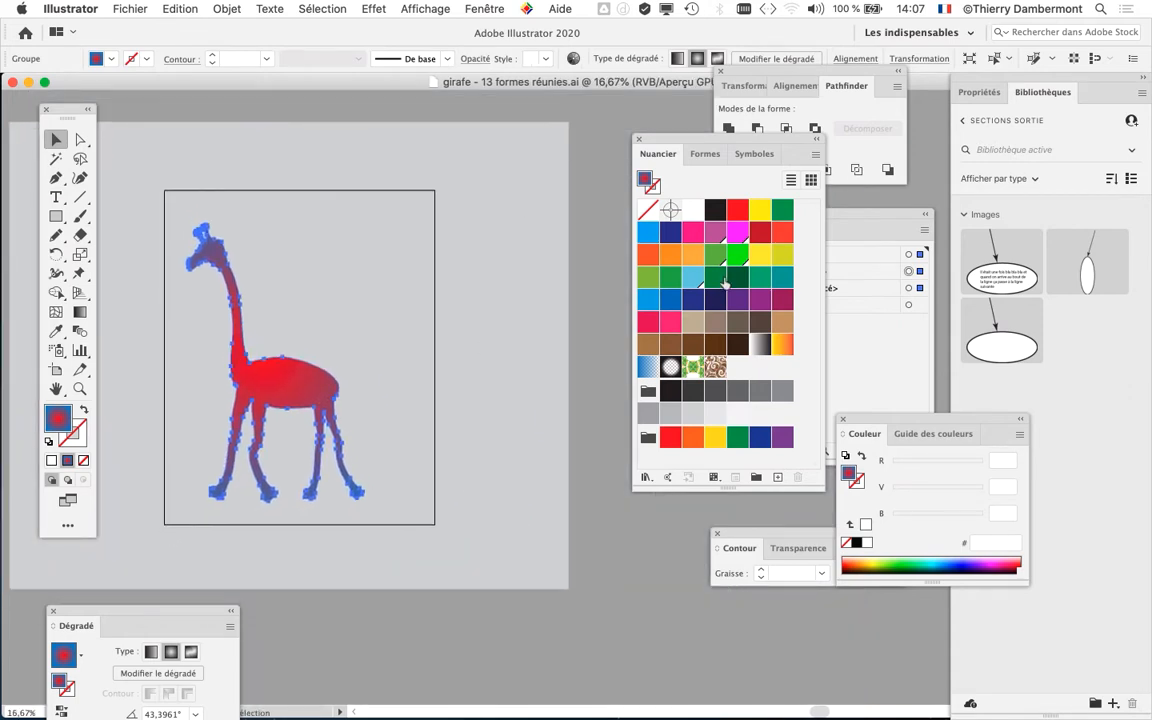
pyautogui.moveTo(822, 490); pyautogui.dragTo(820, 616)
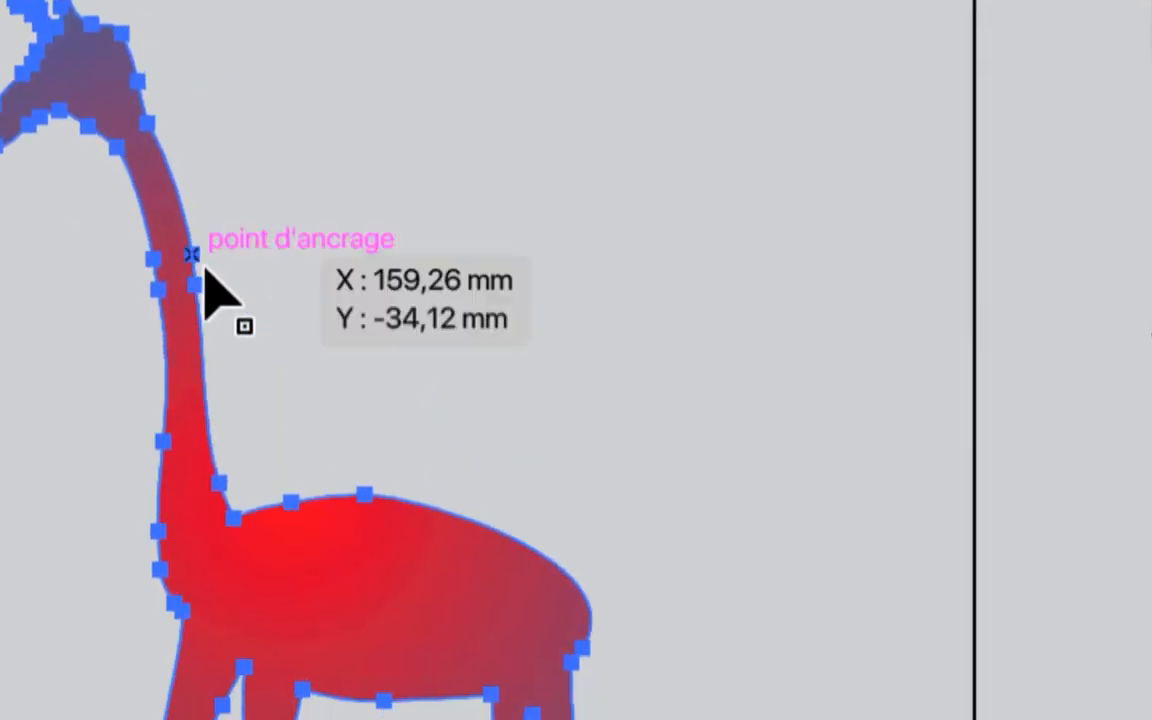
pyautogui.moveTo(258, 598); pyautogui.dragTo(382, 618)
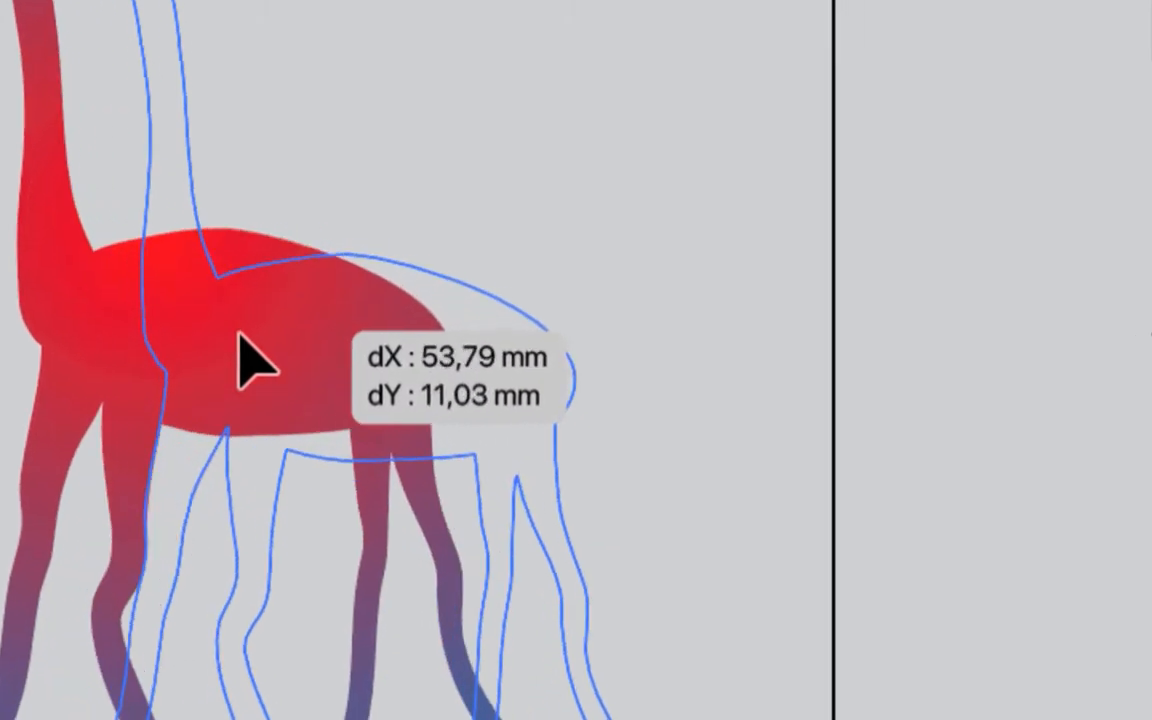
pyautogui.moveTo(240, 338); pyautogui.dragTo(865, 155)
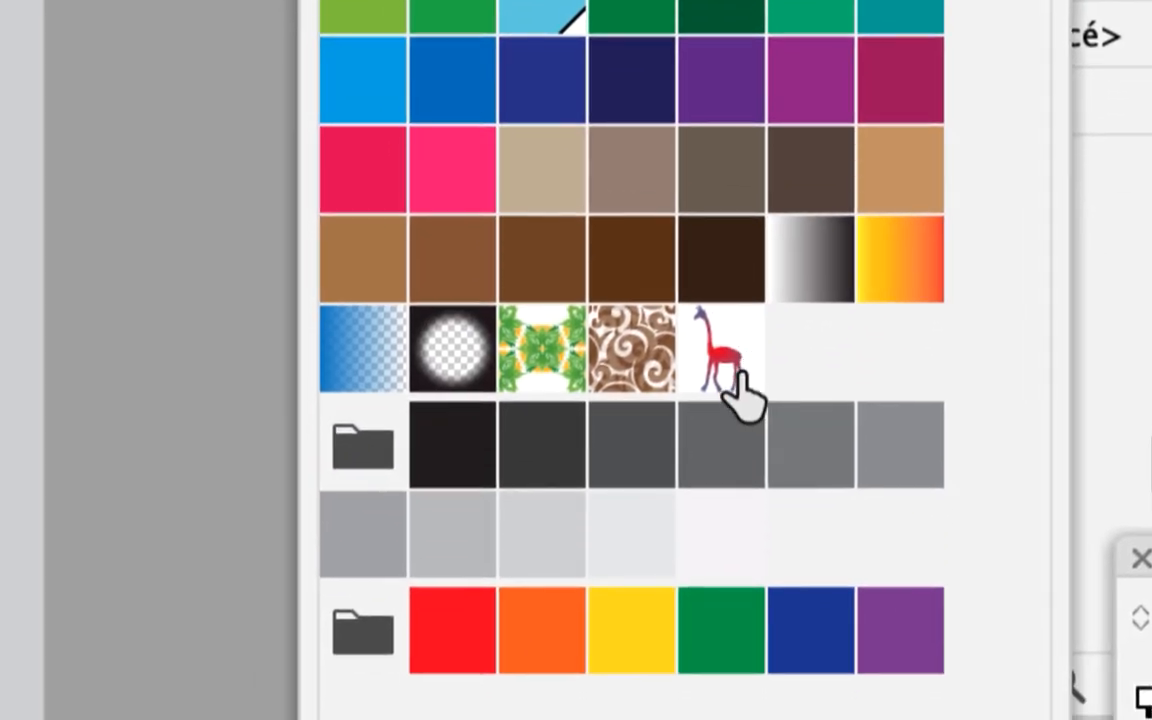
# - Try filling the giraffe with its own new pattern swatch, and deselect the artwork
pyautogui.click(733, 378)
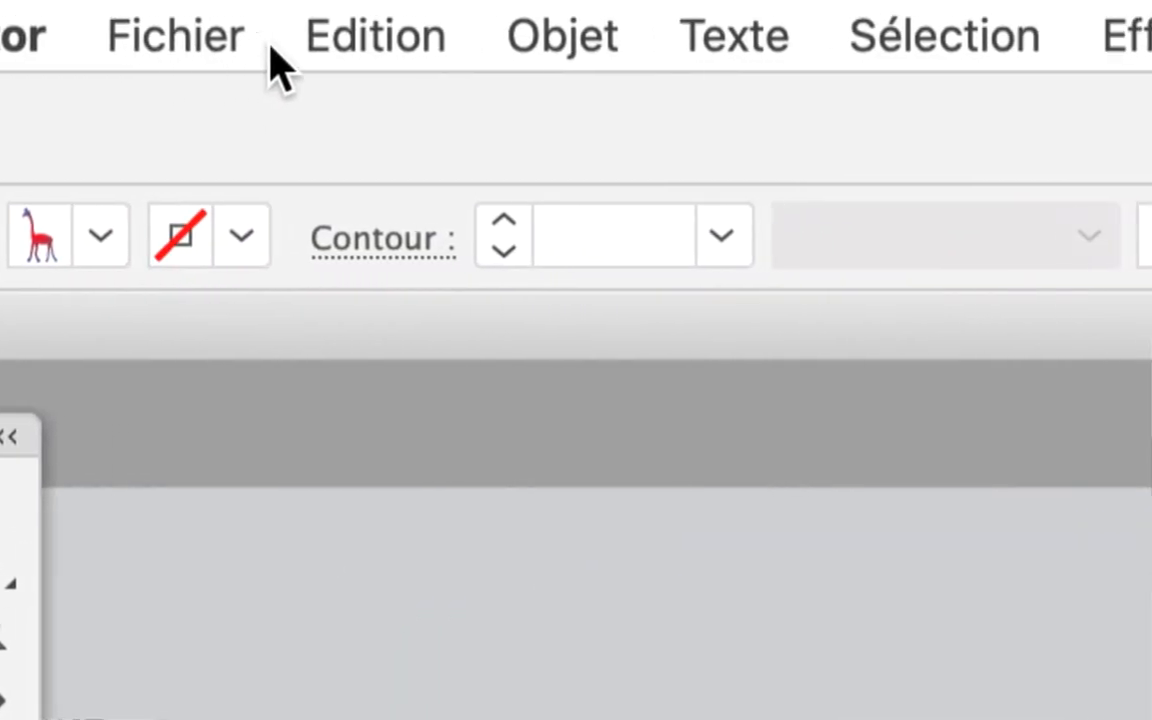
pyautogui.click(440, 37)
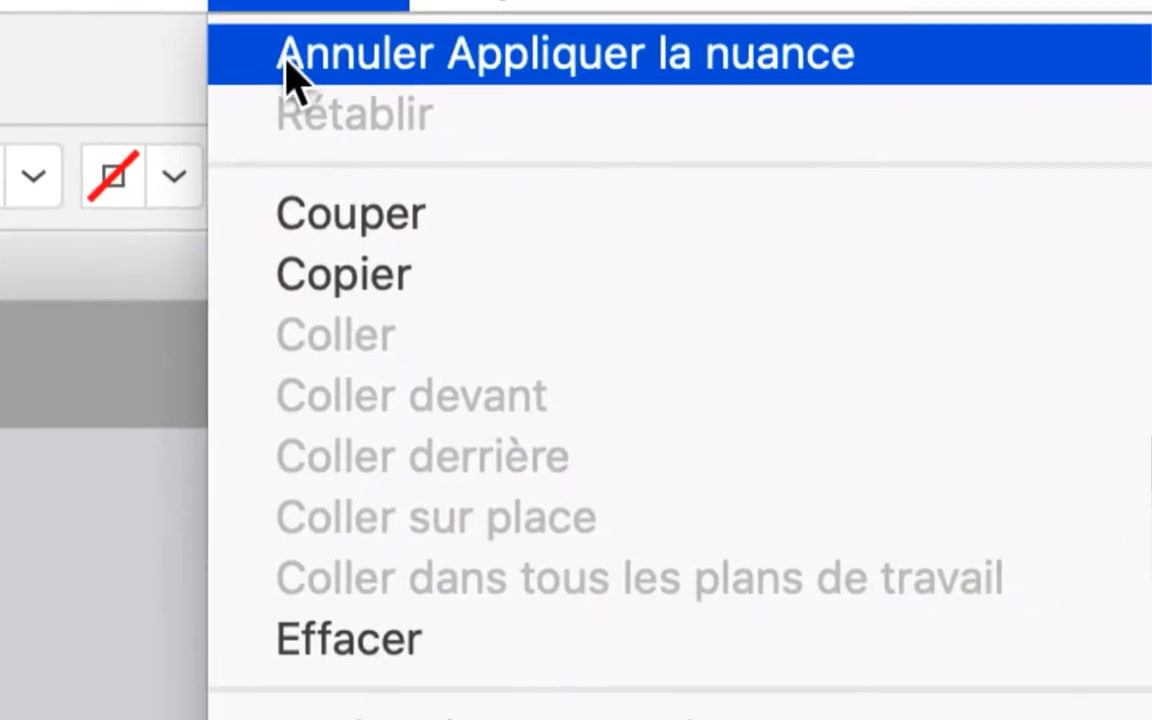
pyautogui.click(288, 70)
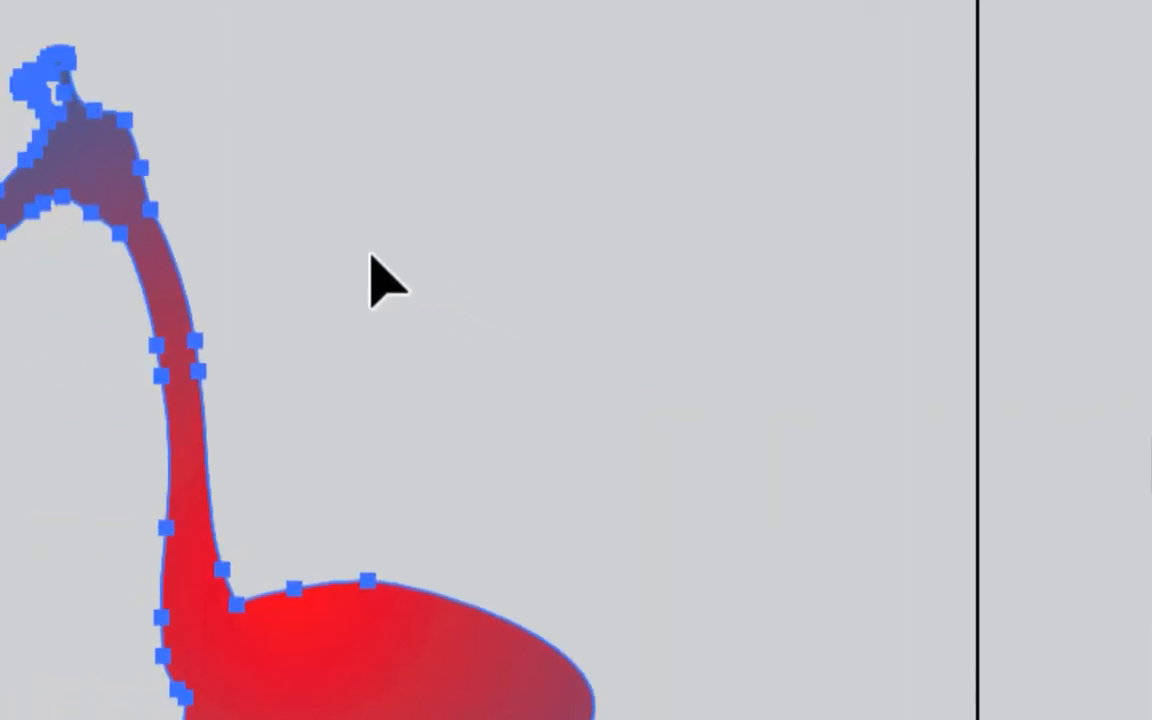
pyautogui.click(371, 256)
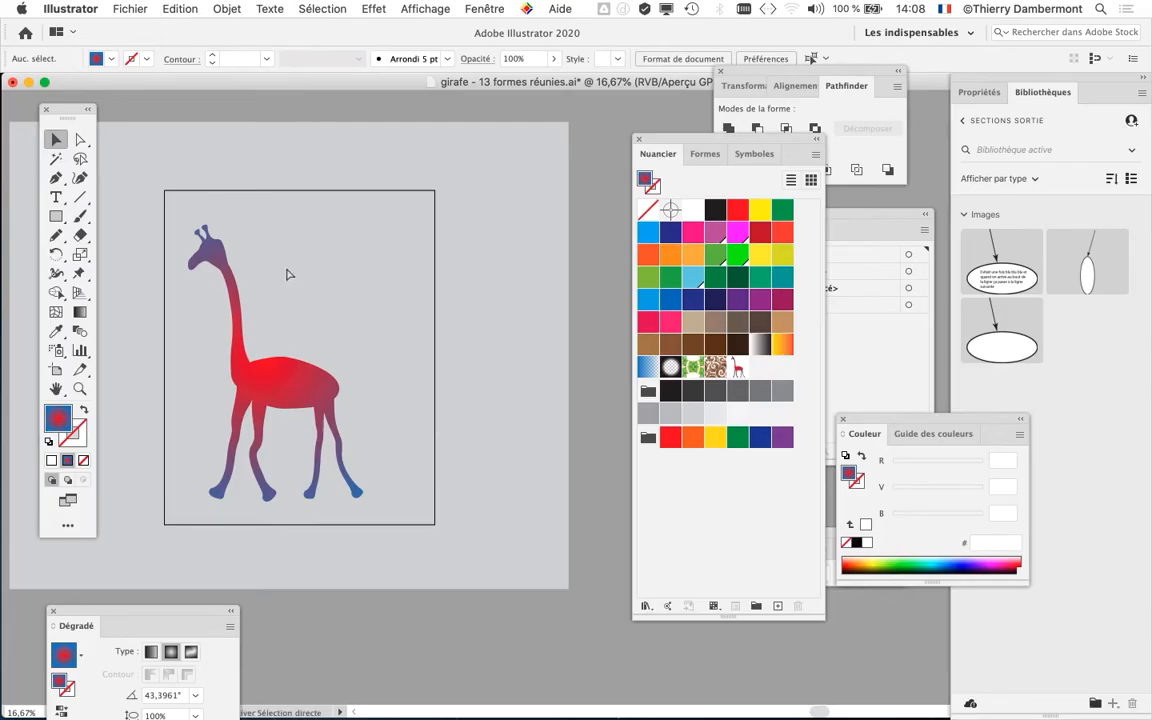
# - Move the Nuancier panel away from the artwork and detach the shape tools as a floating palette beside the giraffe's head
pyautogui.moveTo(681, 142); pyautogui.dragTo(779, 155)
pyautogui.scroll(-1, 494, 303)
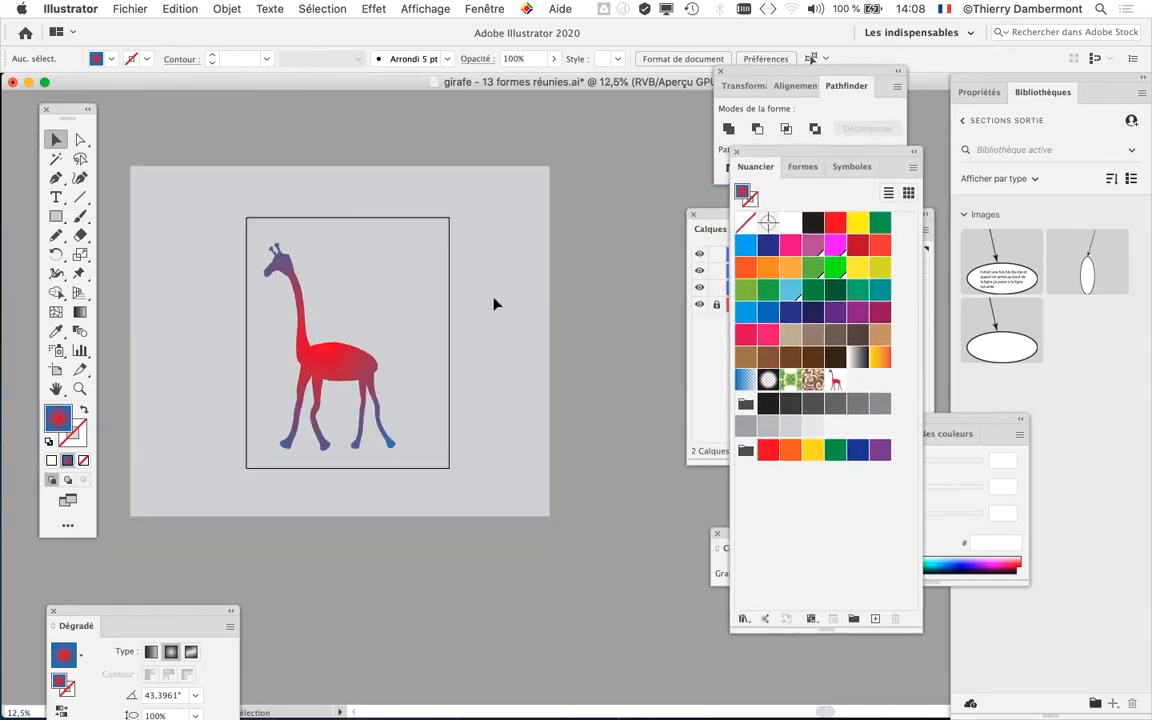
pyautogui.moveTo(400, 318); pyautogui.dragTo(375, 293)
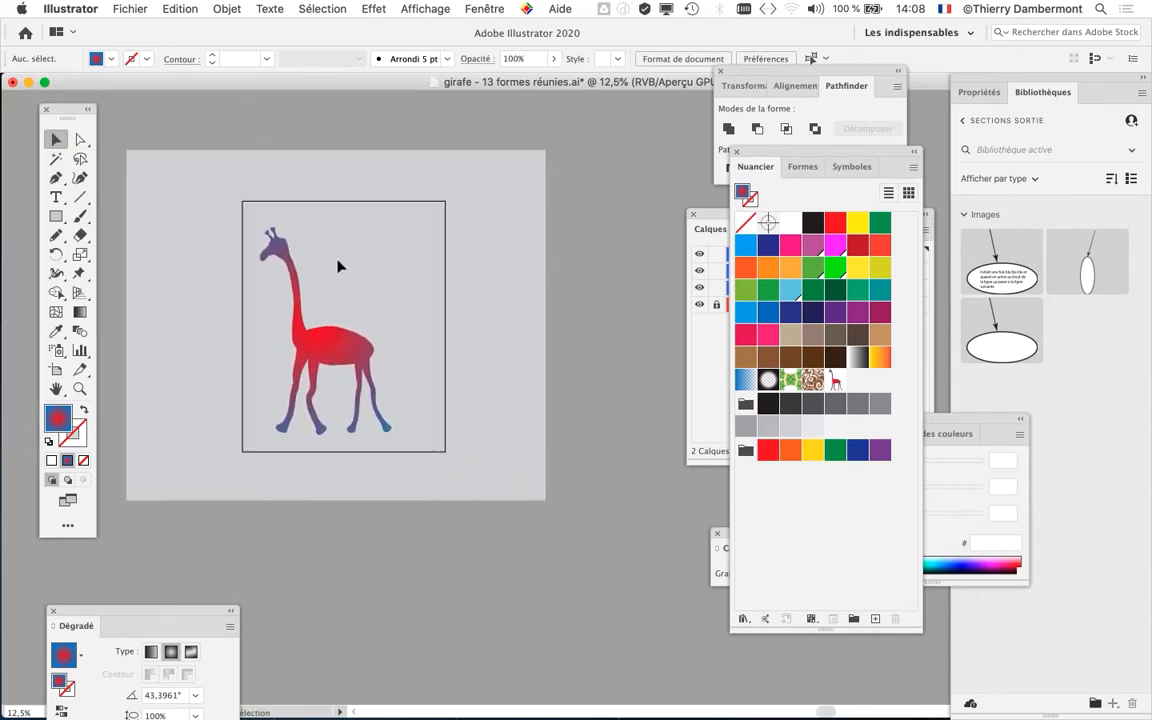
pyautogui.scroll(1, 342, 265)
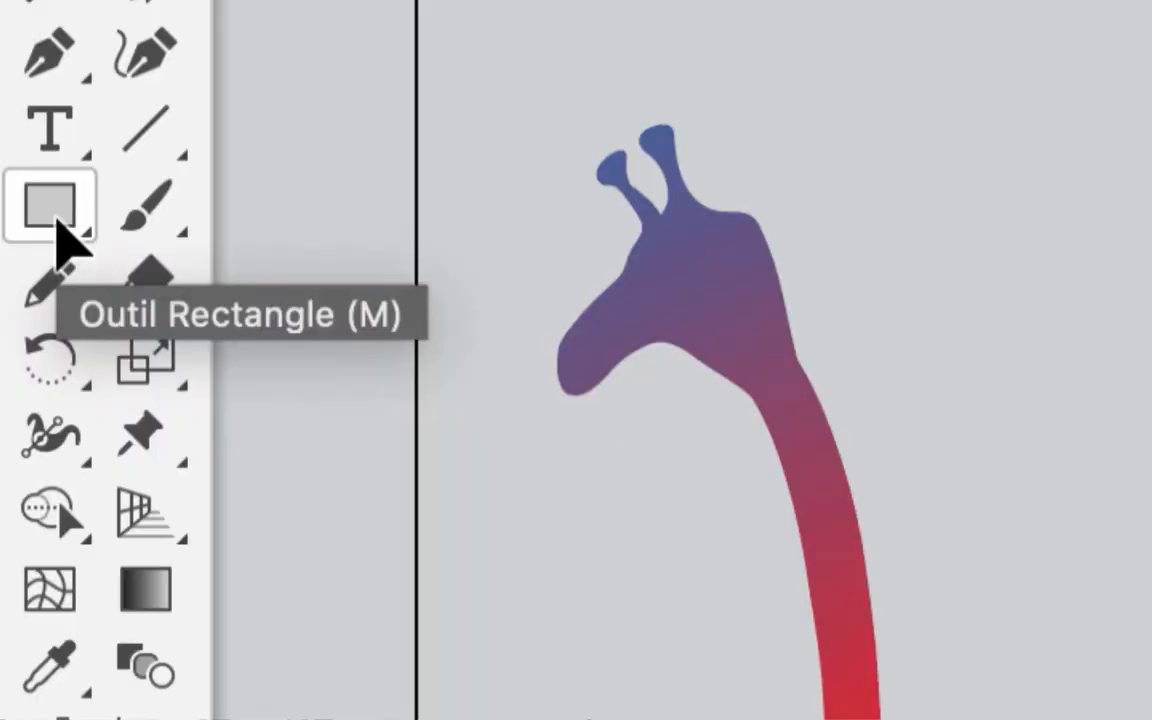
pyautogui.click(62, 235)
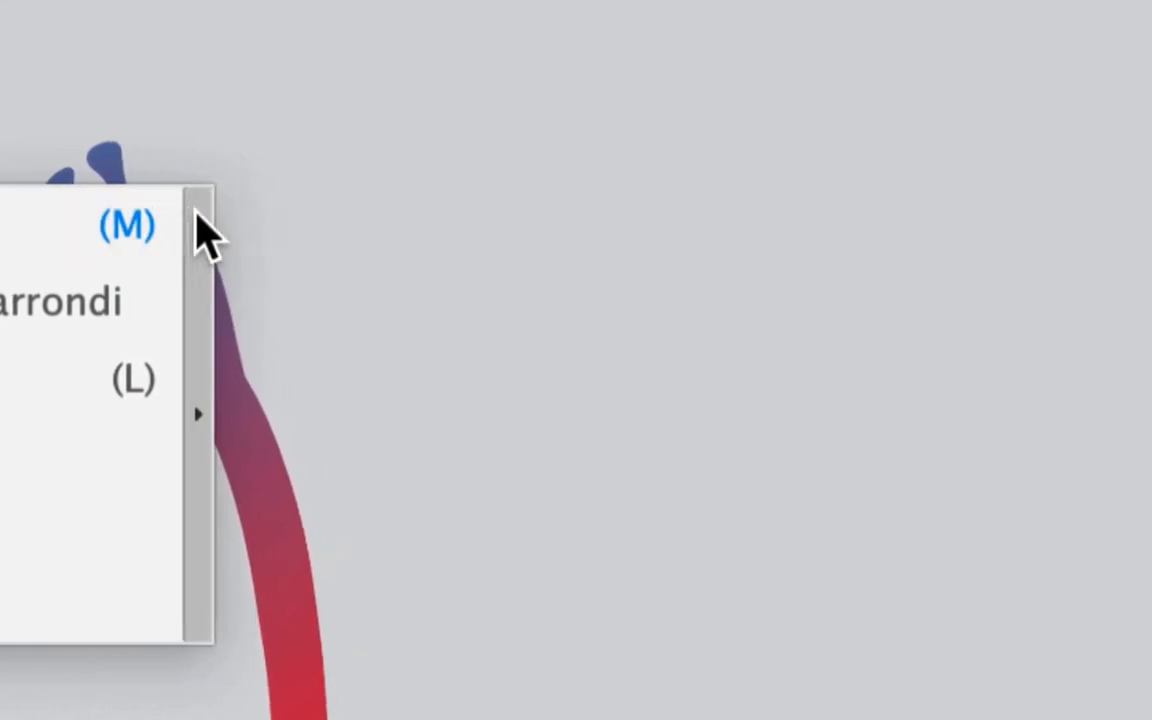
pyautogui.click(196, 212)
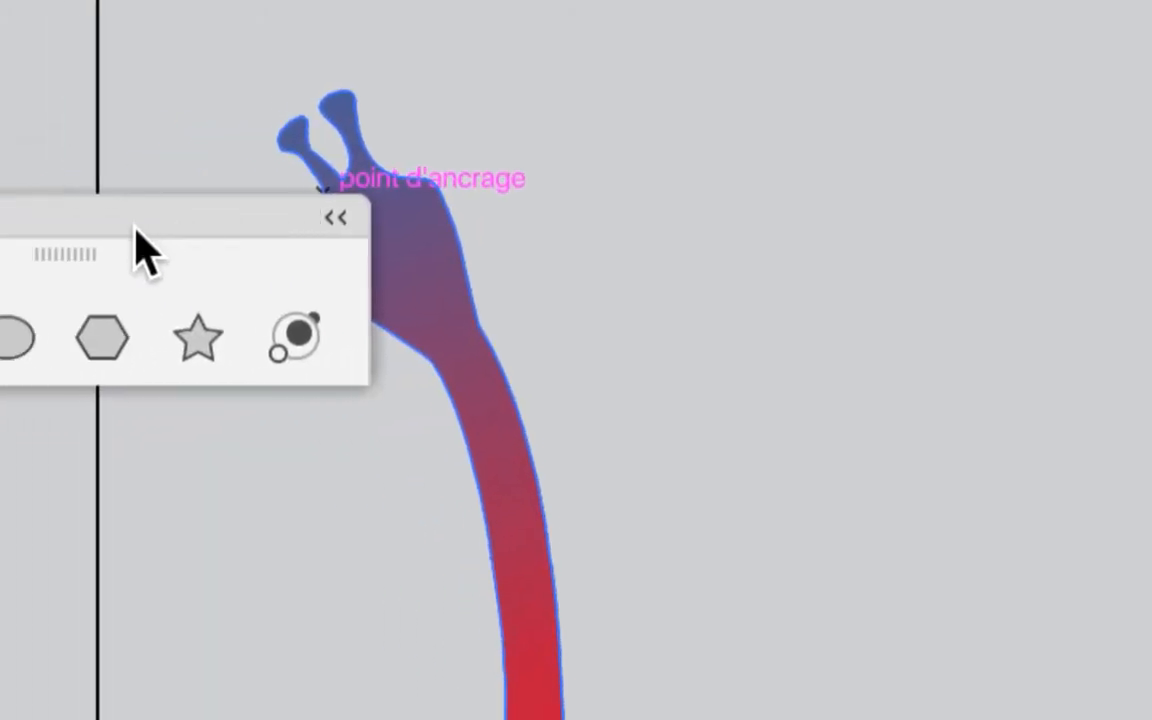
pyautogui.moveTo(131, 219); pyautogui.dragTo(325, 171)
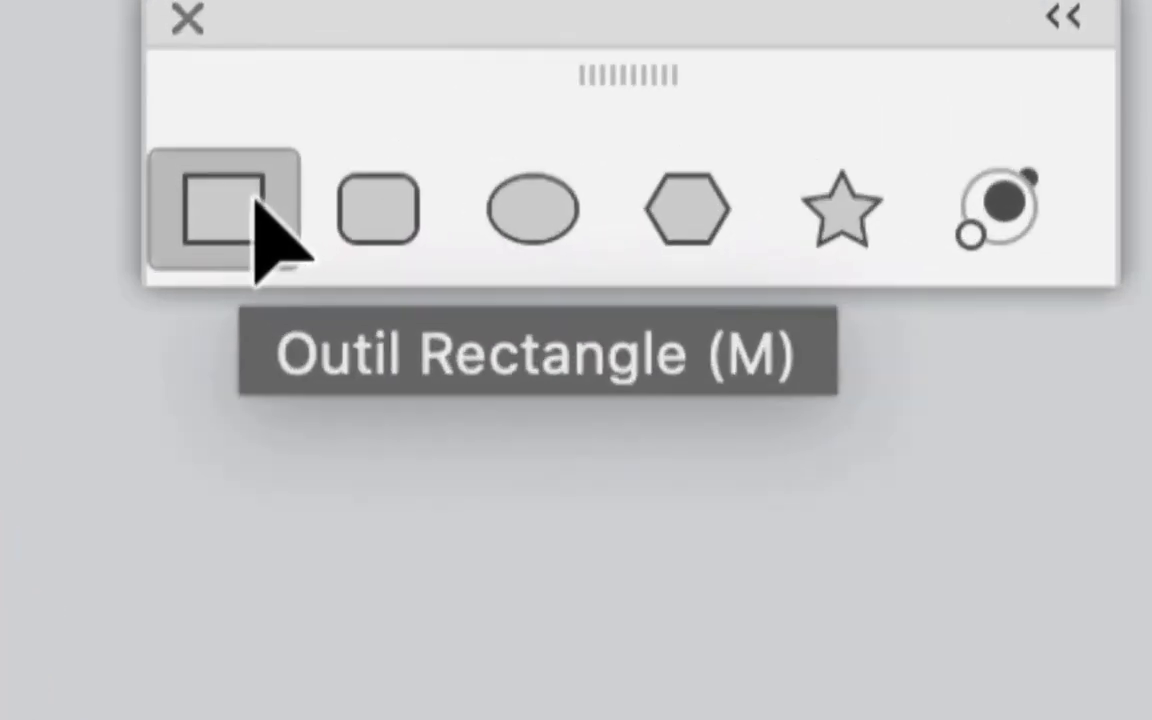
# - Activate the Ellipse tool and move the floating shape palette to the artboard's upper right corner
pyautogui.press('m')
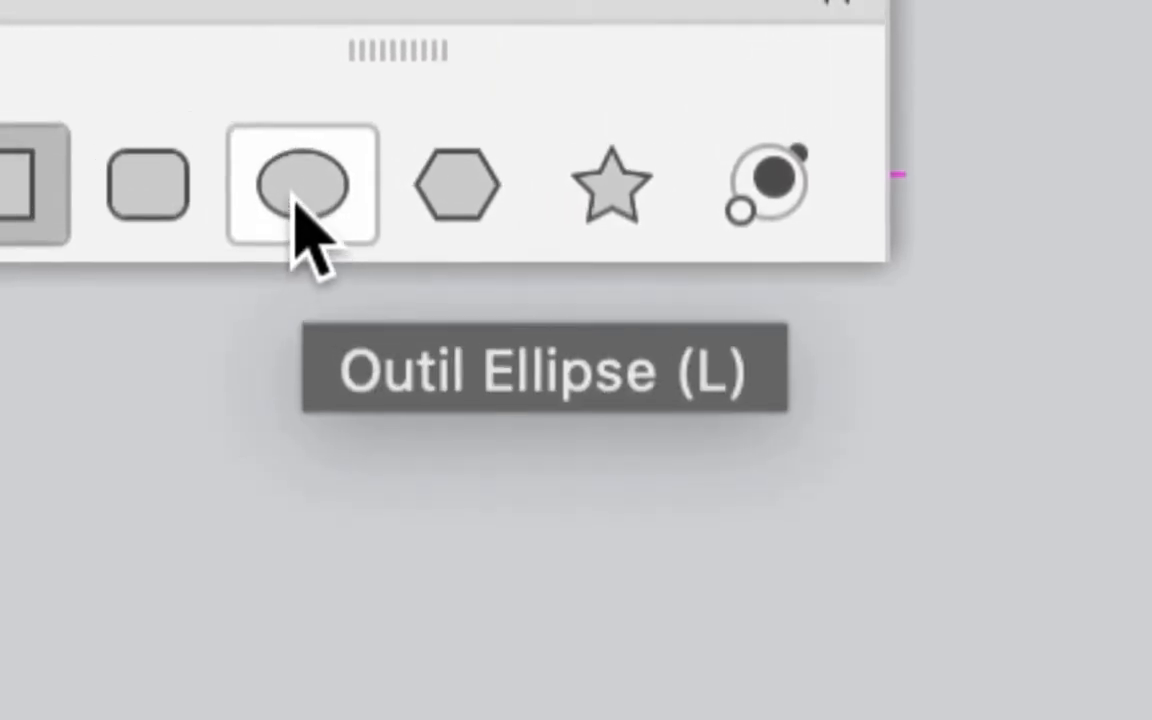
pyautogui.click(295, 203)
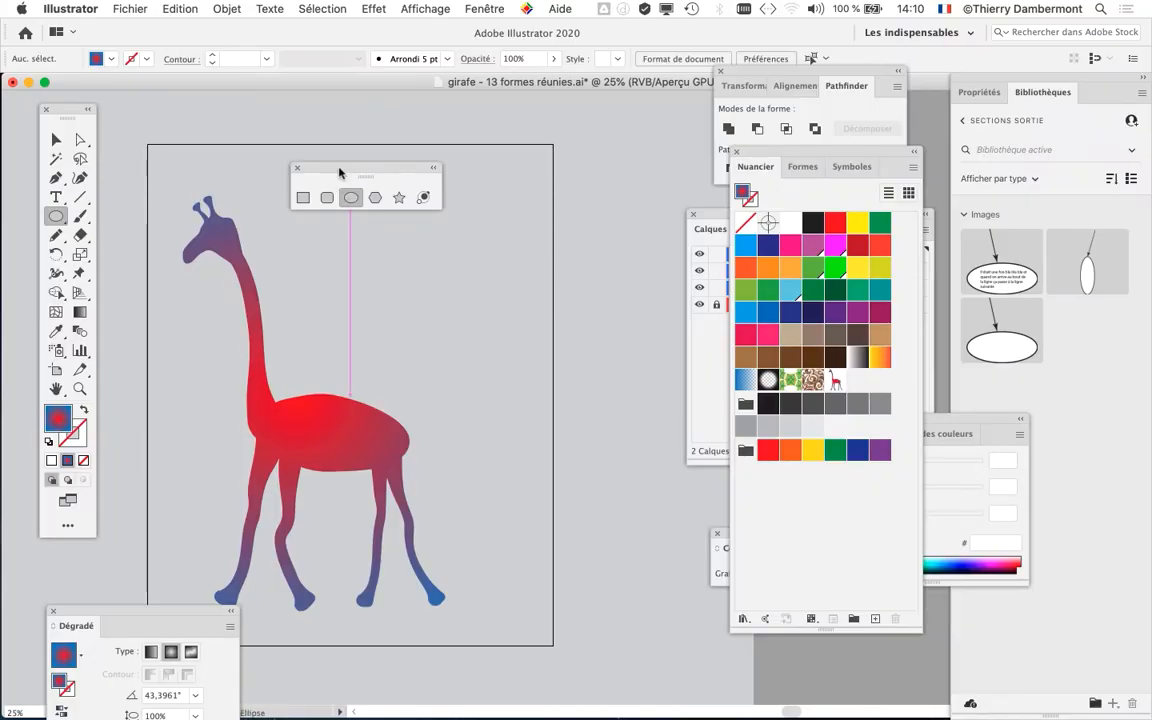
pyautogui.moveTo(342, 170); pyautogui.dragTo(542, 102)
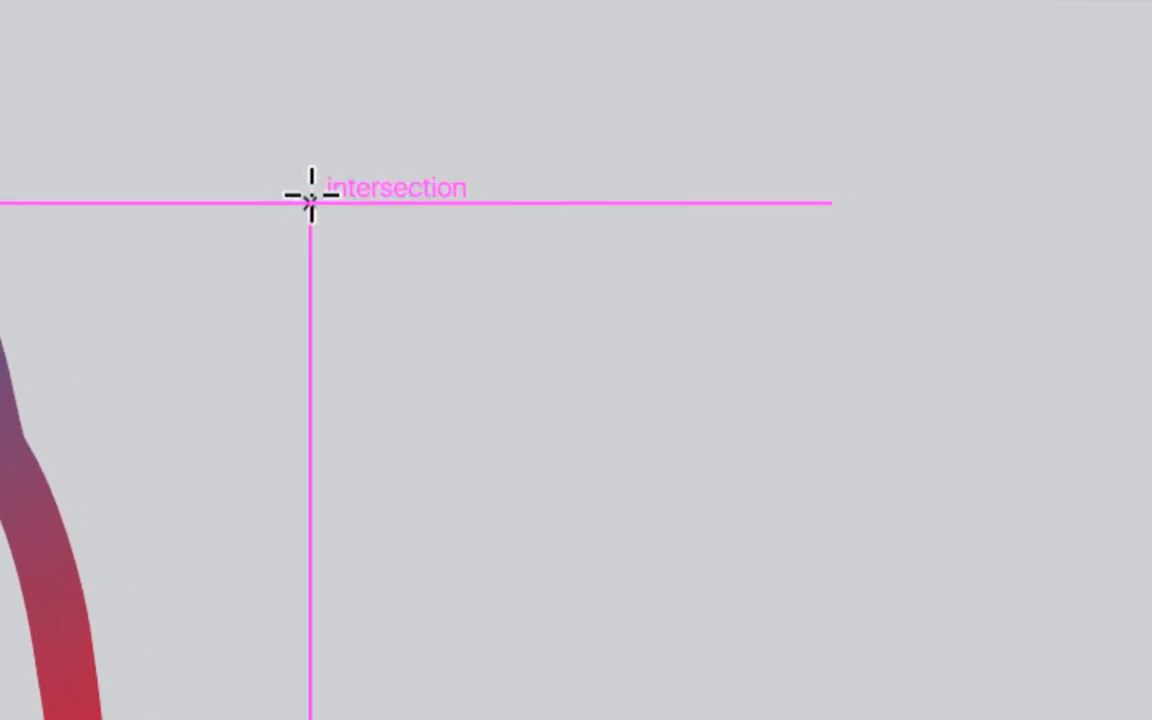
# - Try drawing ellipses in the empty area beside the giraffe's neck, and delete the selected circle
pyautogui.moveTo(376, 159); pyautogui.dragTo(510, 250)
pyautogui.moveTo(337, 211); pyautogui.dragTo(471, 331)
pyautogui.moveTo(363, 234); pyautogui.dragTo(565, 354)
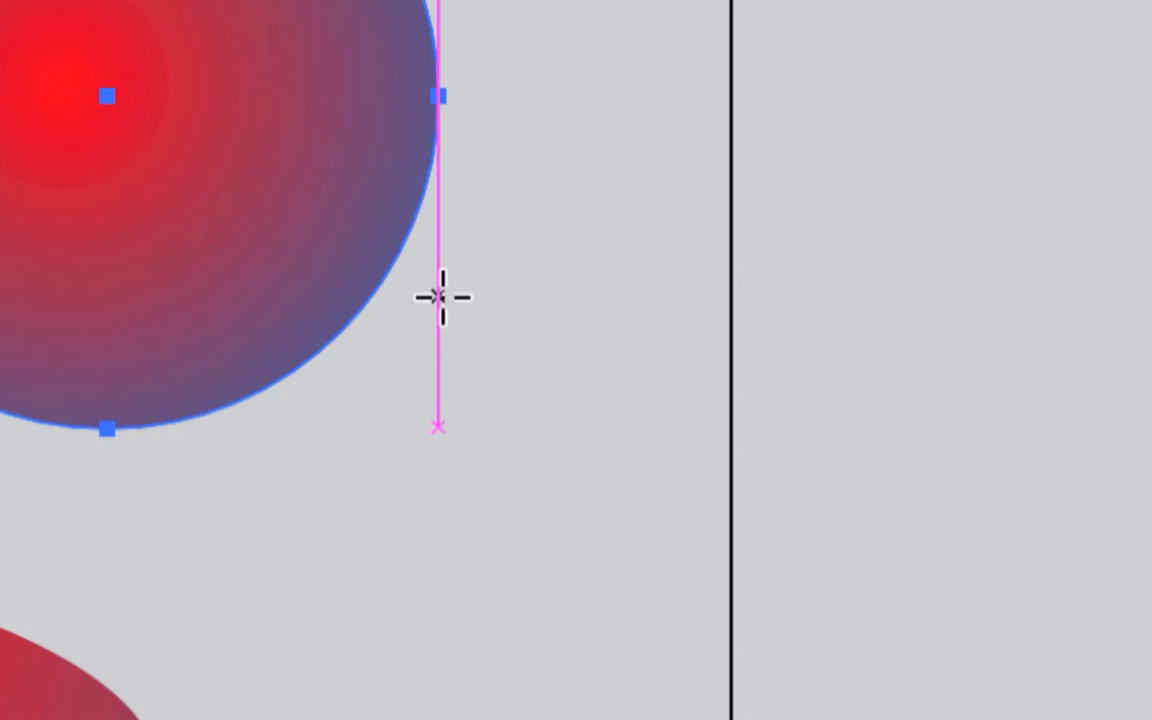
pyautogui.press('Delete')
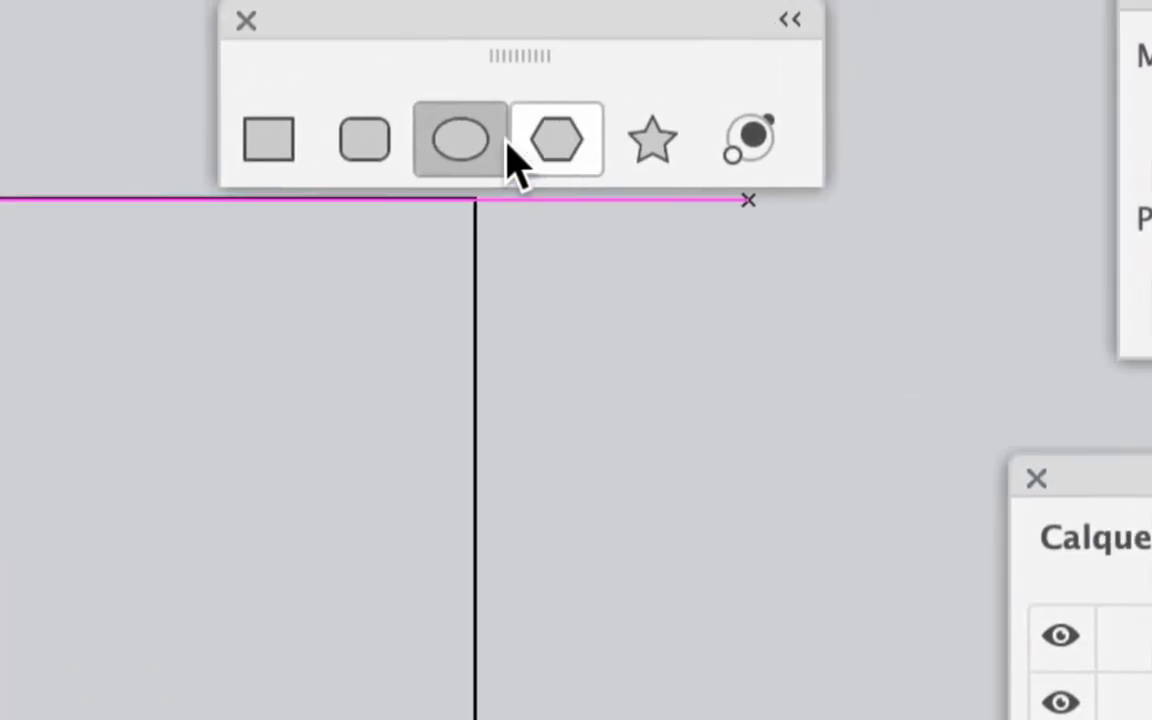
# - Draw a perfect circle beside the giraffe's neck and fill it with the giraffe pattern swatch
pyautogui.moveTo(286, 163); pyautogui.dragTo(427, 278)
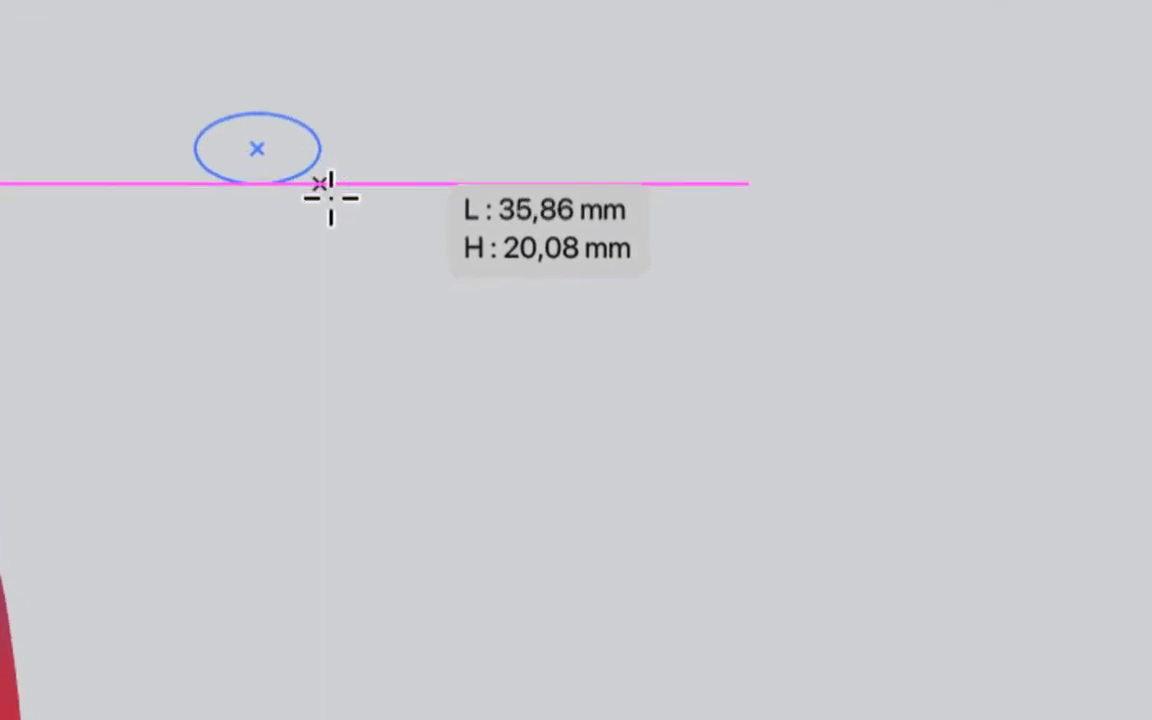
pyautogui.press('shift')
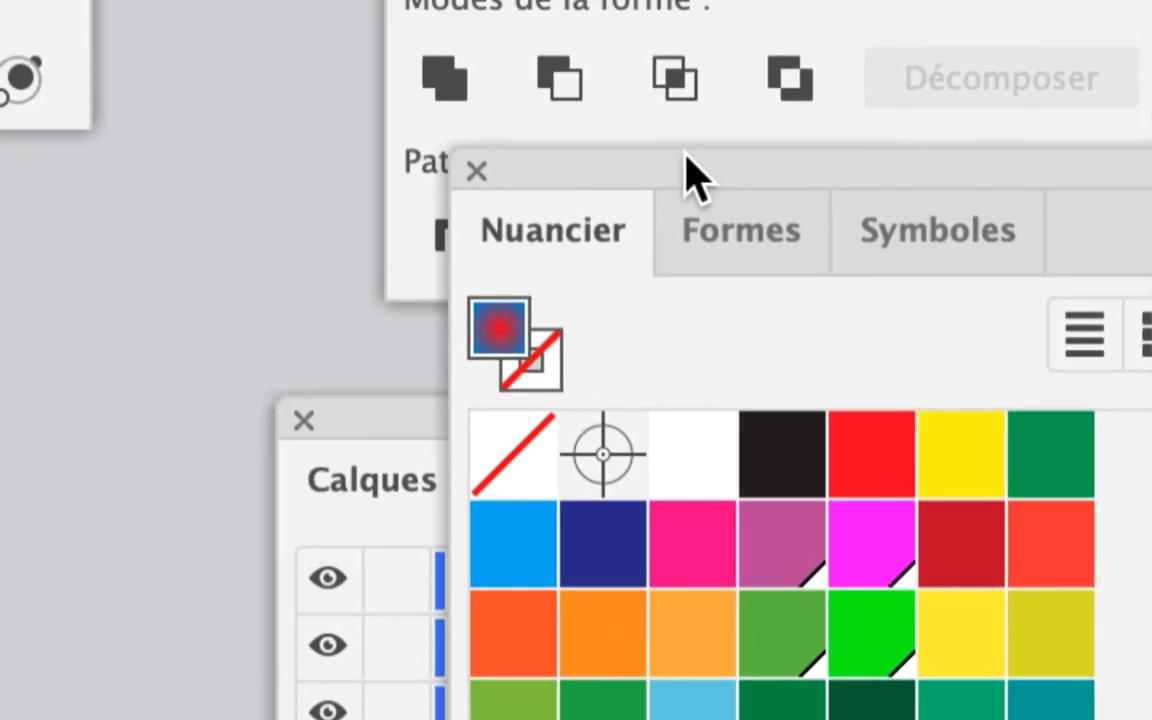
pyautogui.moveTo(686, 152); pyautogui.dragTo(487, 55)
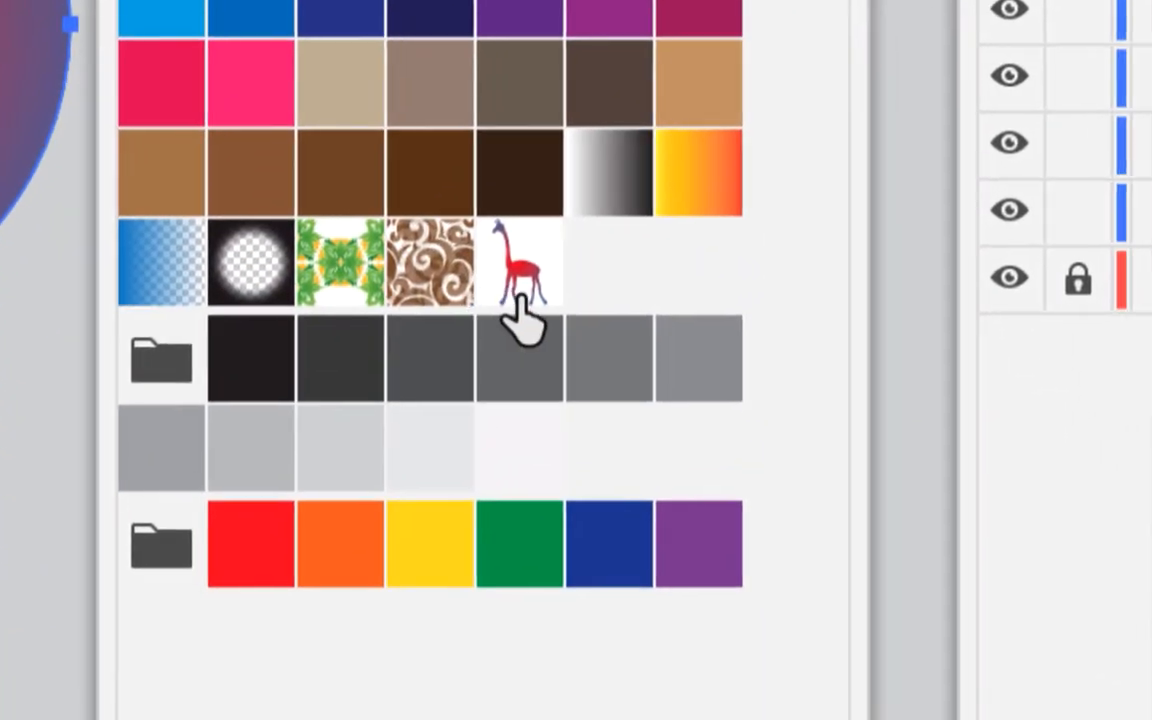
pyautogui.click(522, 316)
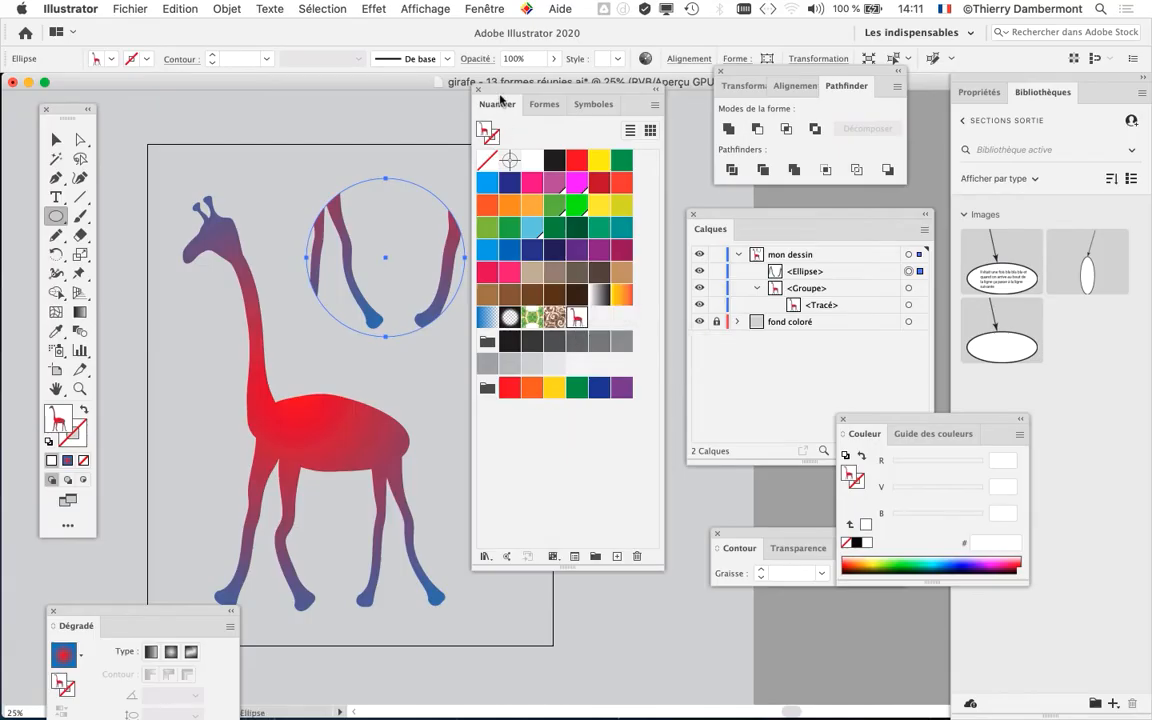
pyautogui.moveTo(507, 88); pyautogui.dragTo(568, 131)
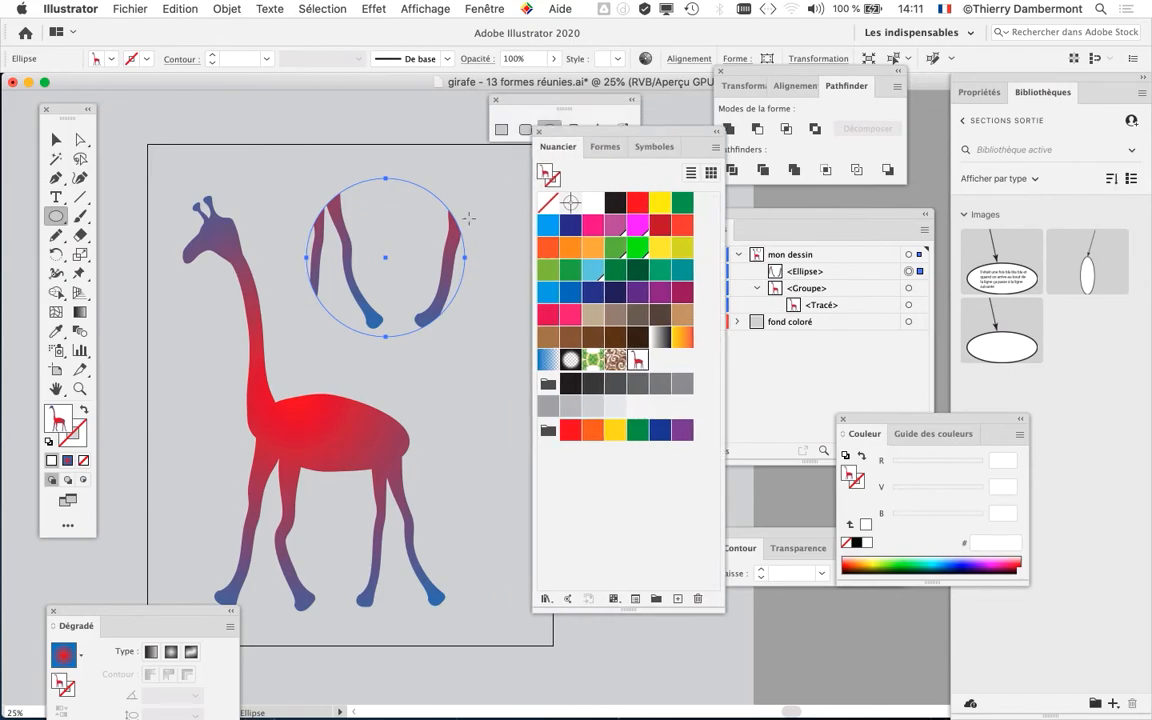
pyautogui.press('v')
# - Save the document as "girafe - 14 formes réunies.ai" in the current folder with the default Illustrator 2020 options
pyautogui.click(137, 8)
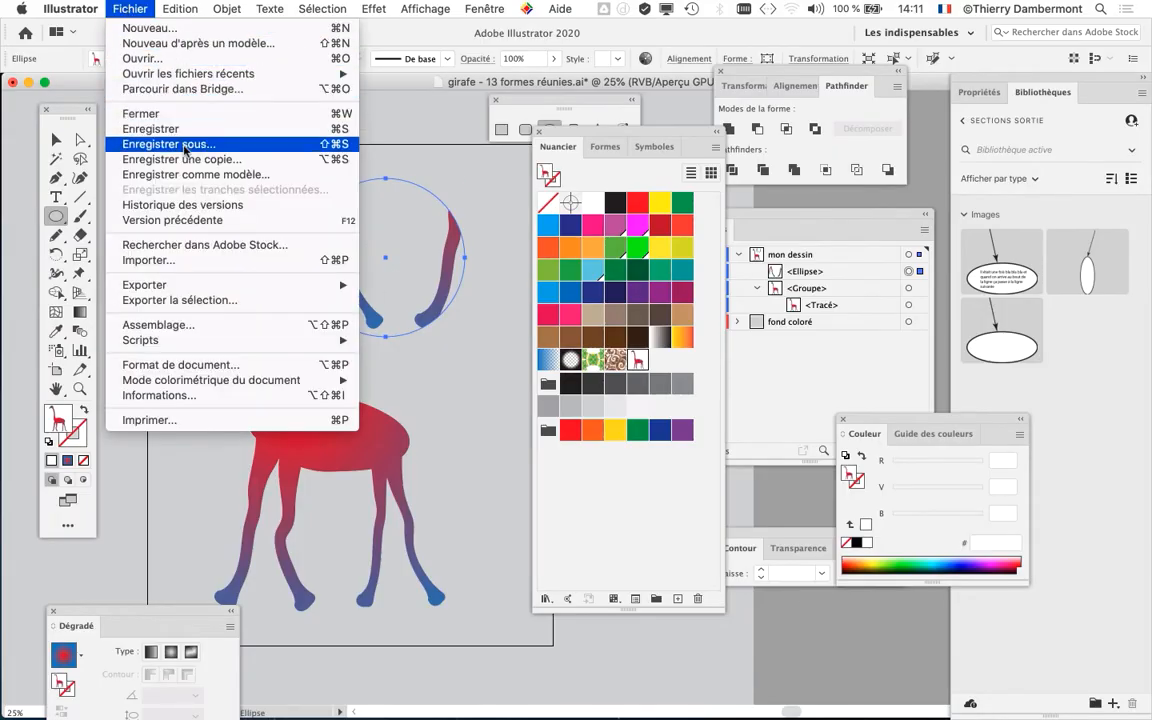
pyautogui.click(168, 136)
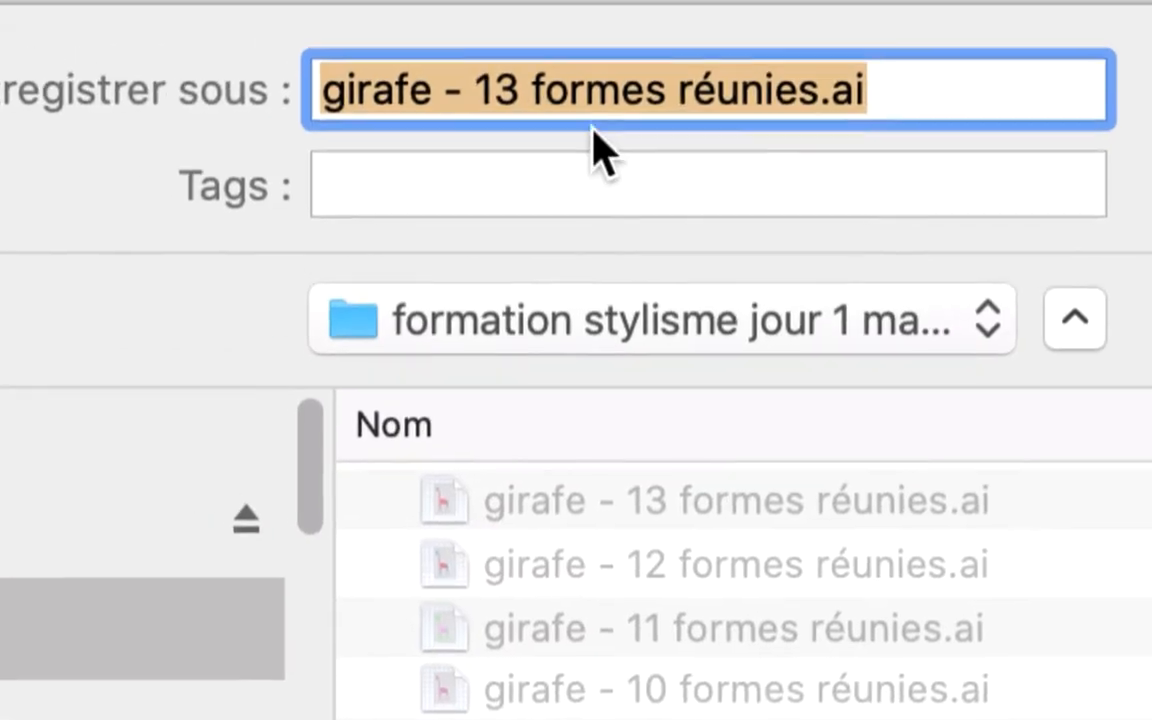
pyautogui.click(577, 118)
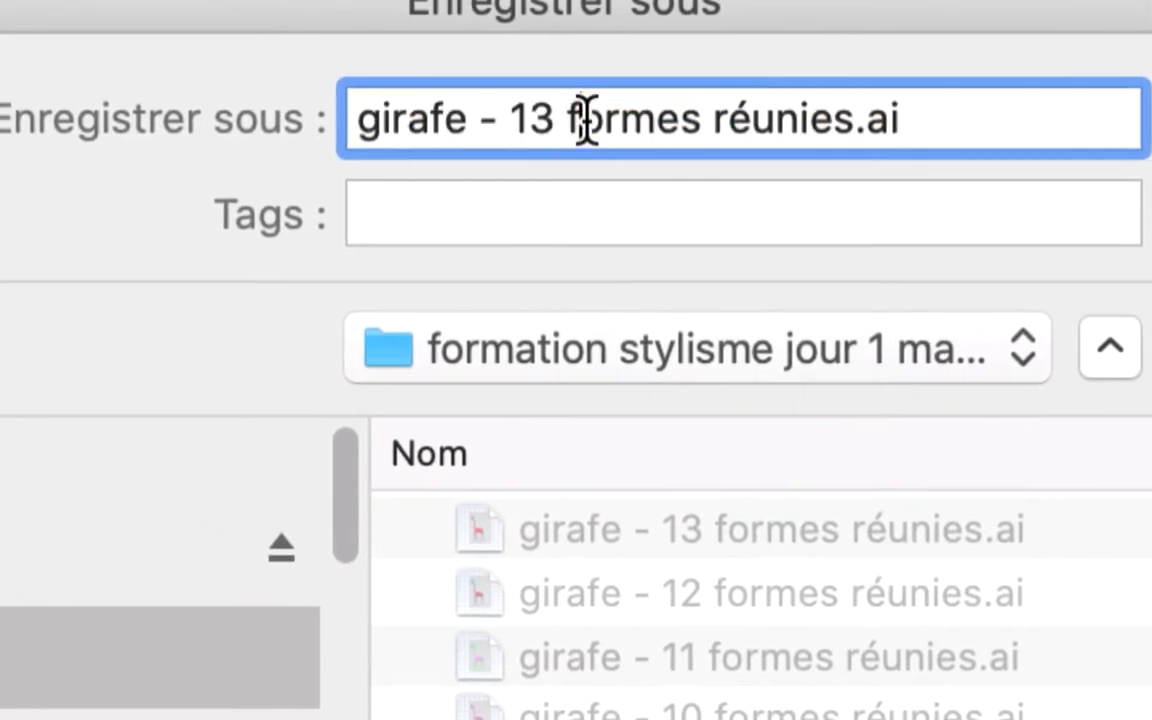
pyautogui.moveTo(574, 118); pyautogui.dragTo(568, 121)
pyautogui.write('4')
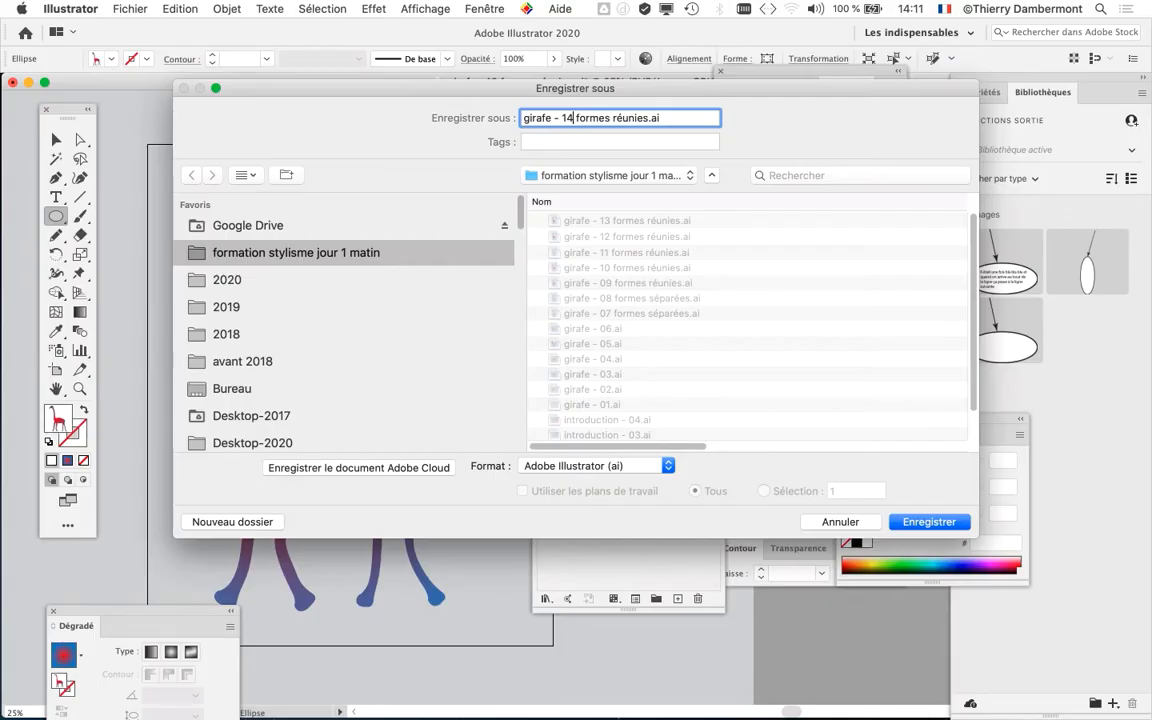
pyautogui.press('Return')
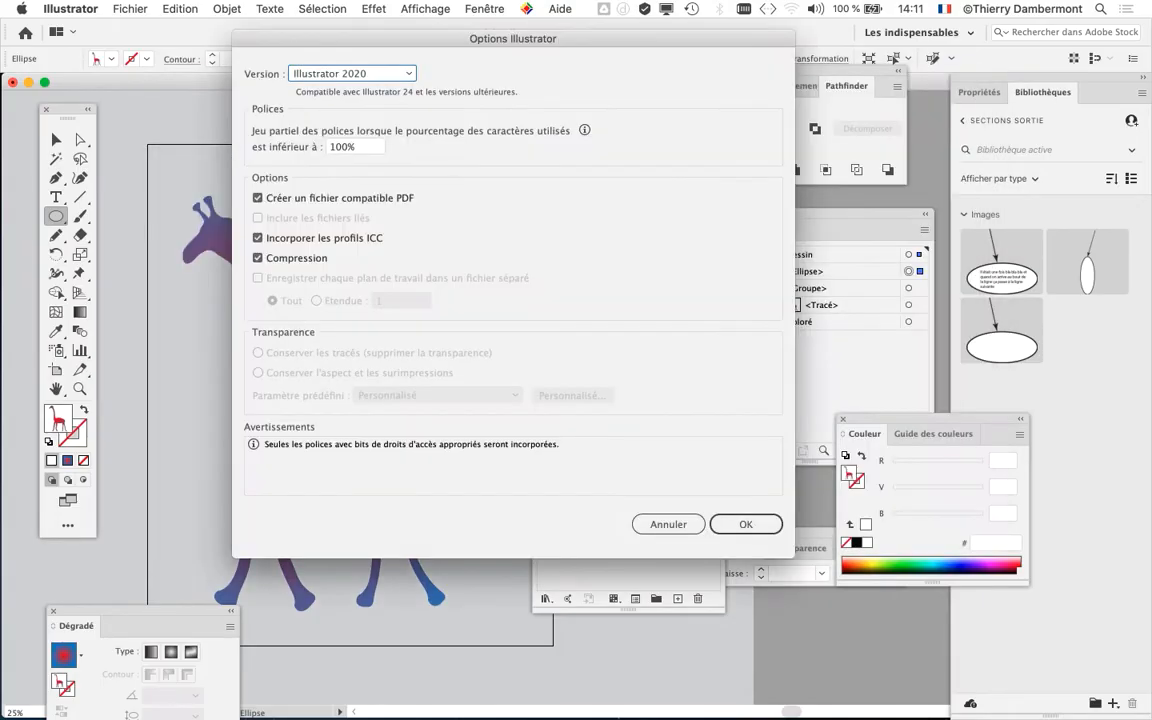
pyautogui.press('Return')
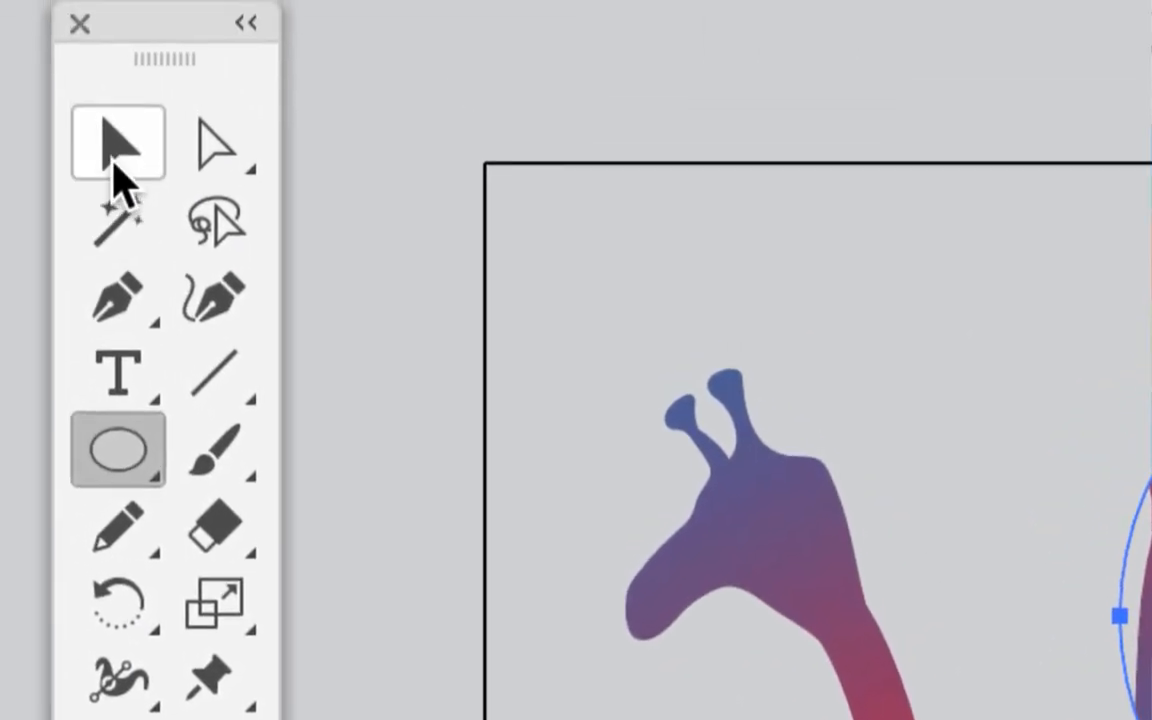
# - Open the Scale options for the pattern-filled circle and restrict the scaling to patterns, with object transformation turned off
pyautogui.click(115, 161)
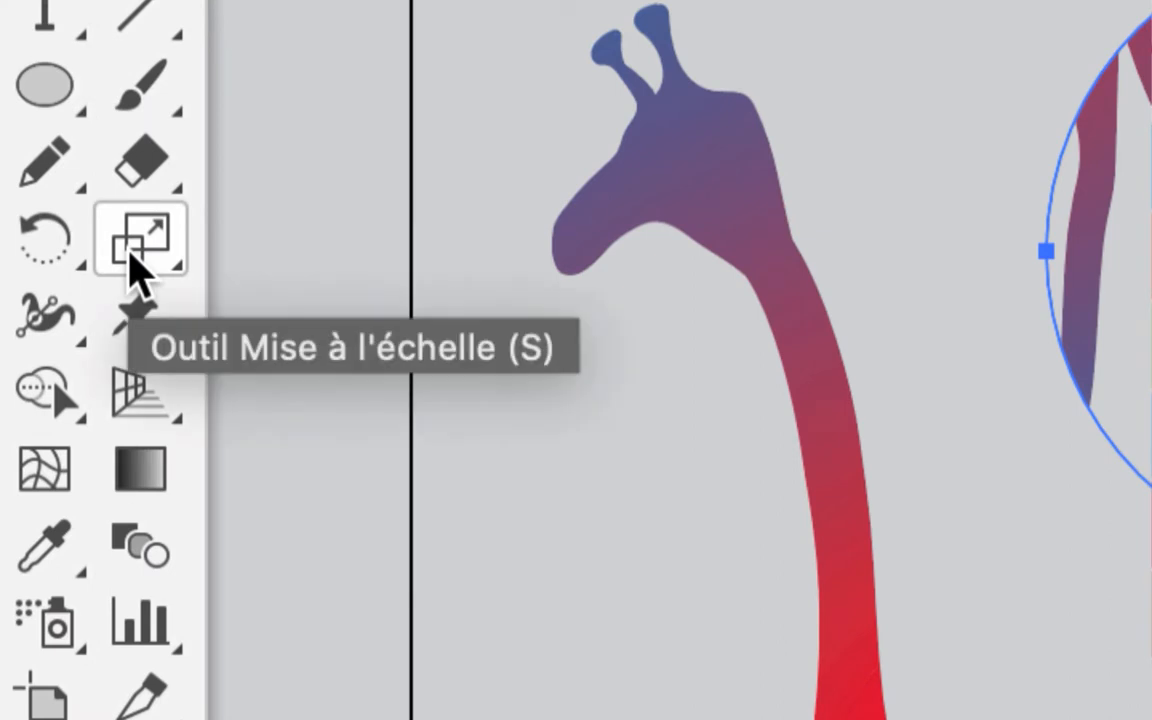
pyautogui.click(130, 252)
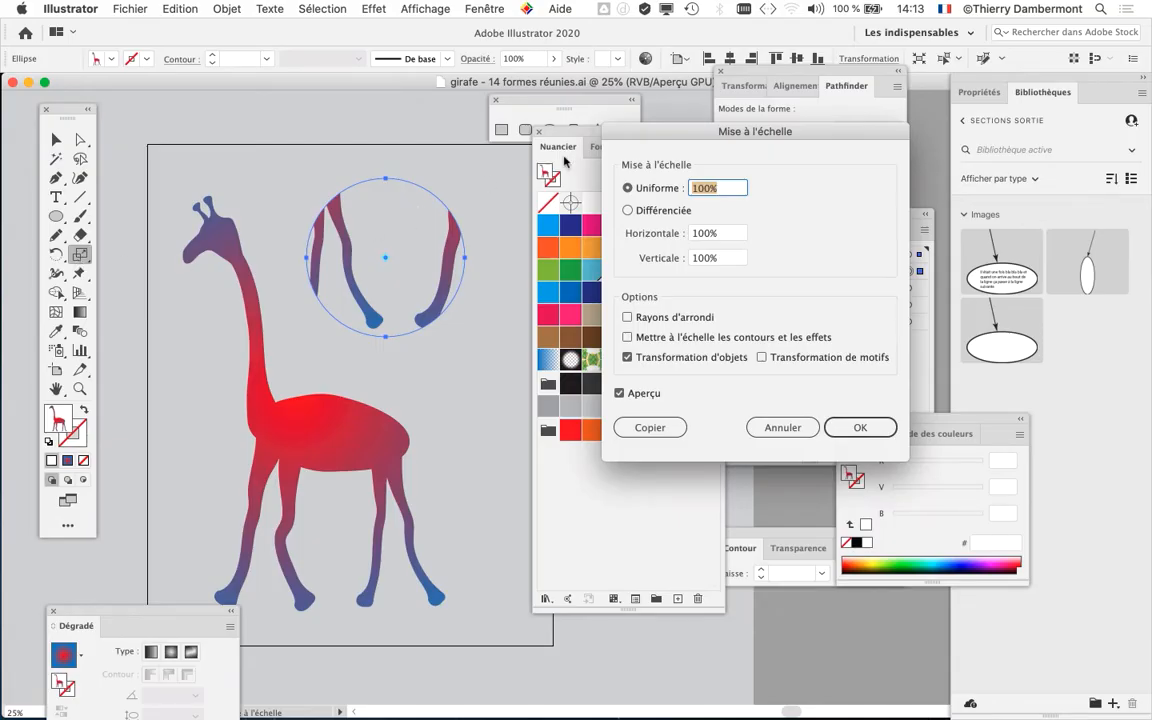
pyautogui.moveTo(632, 130); pyautogui.dragTo(504, 81)
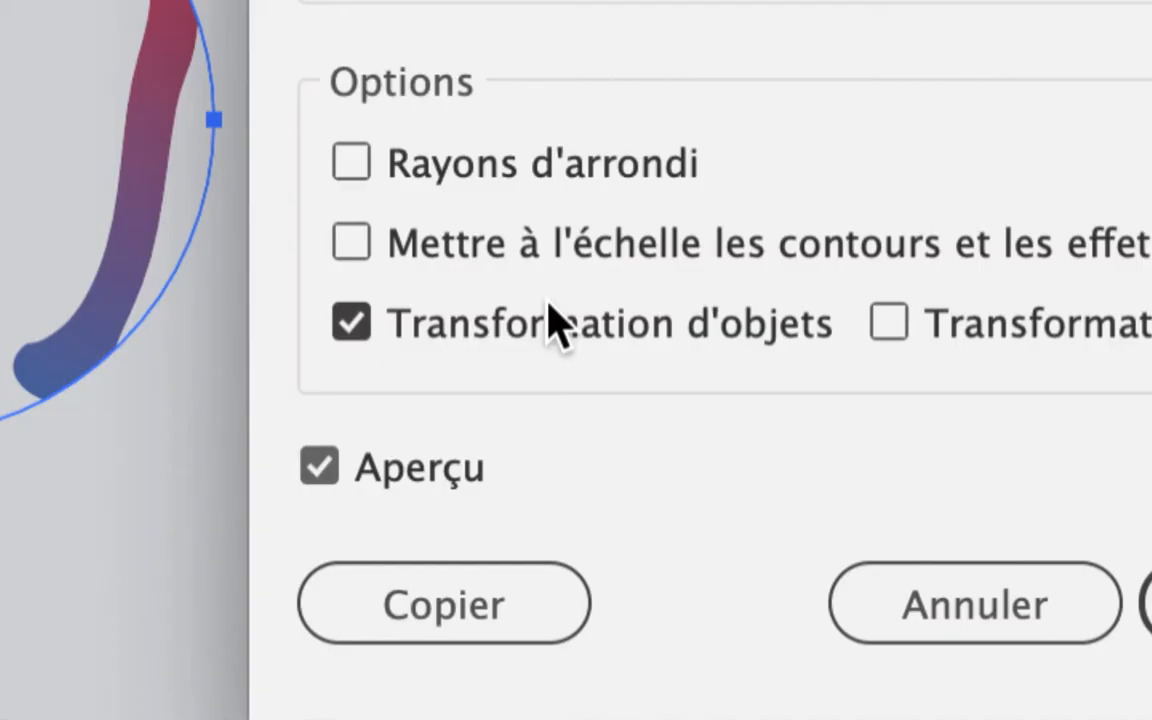
pyautogui.click(560, 322)
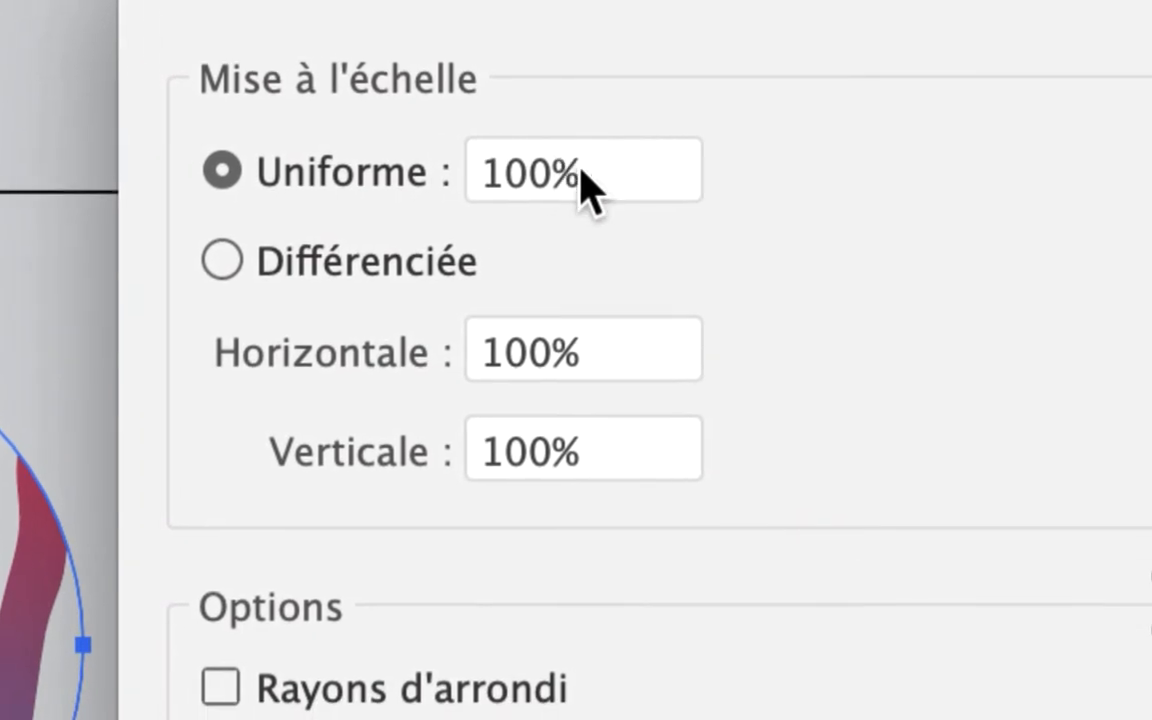
# - Try a uniform scale of 25% on the giraffe pattern inside the circle
pyautogui.moveTo(742, 204); pyautogui.dragTo(641, 221)
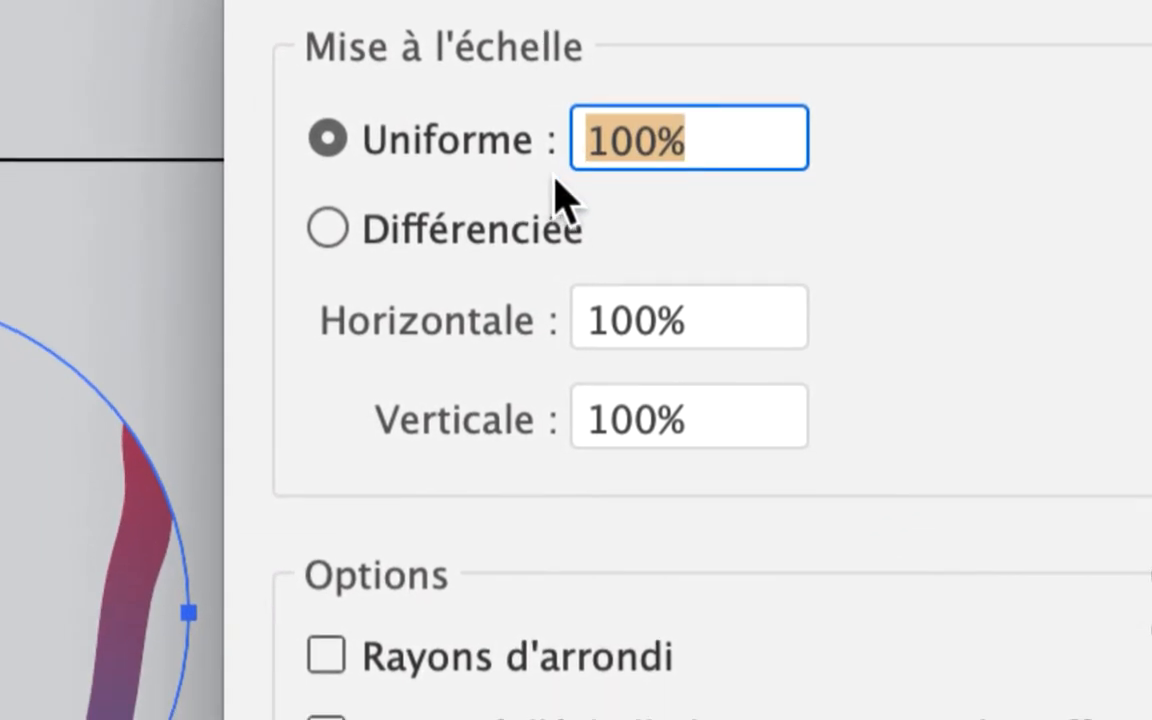
pyautogui.write('2')
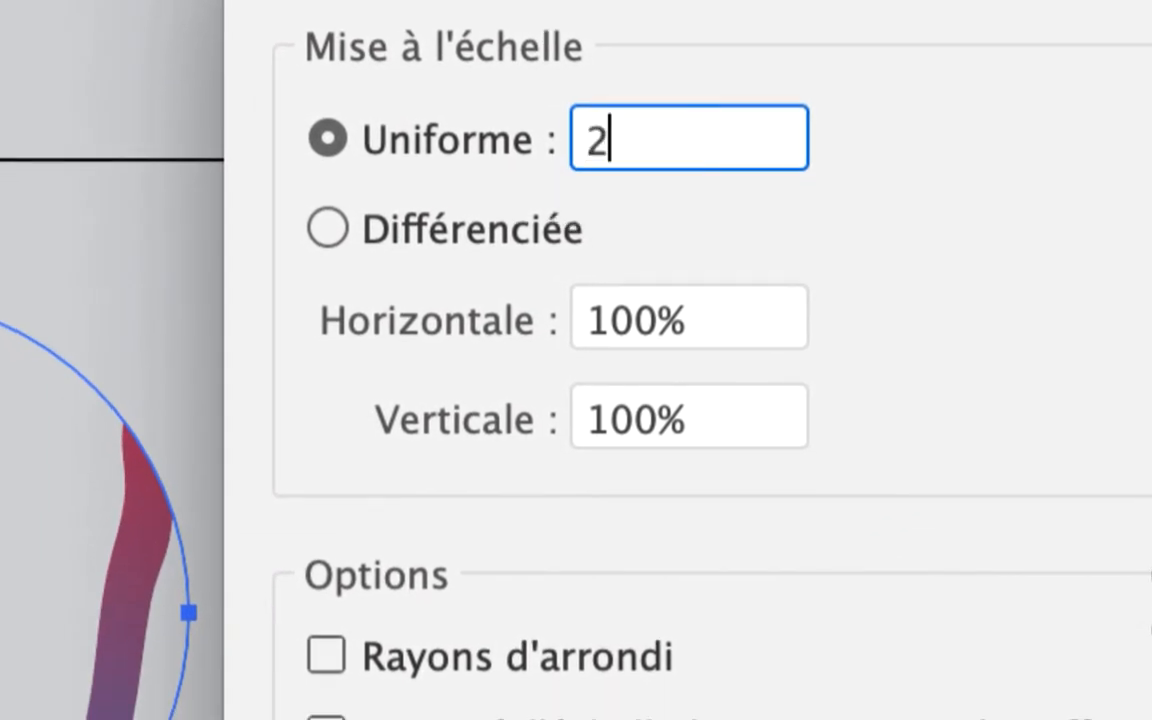
pyautogui.write('5')
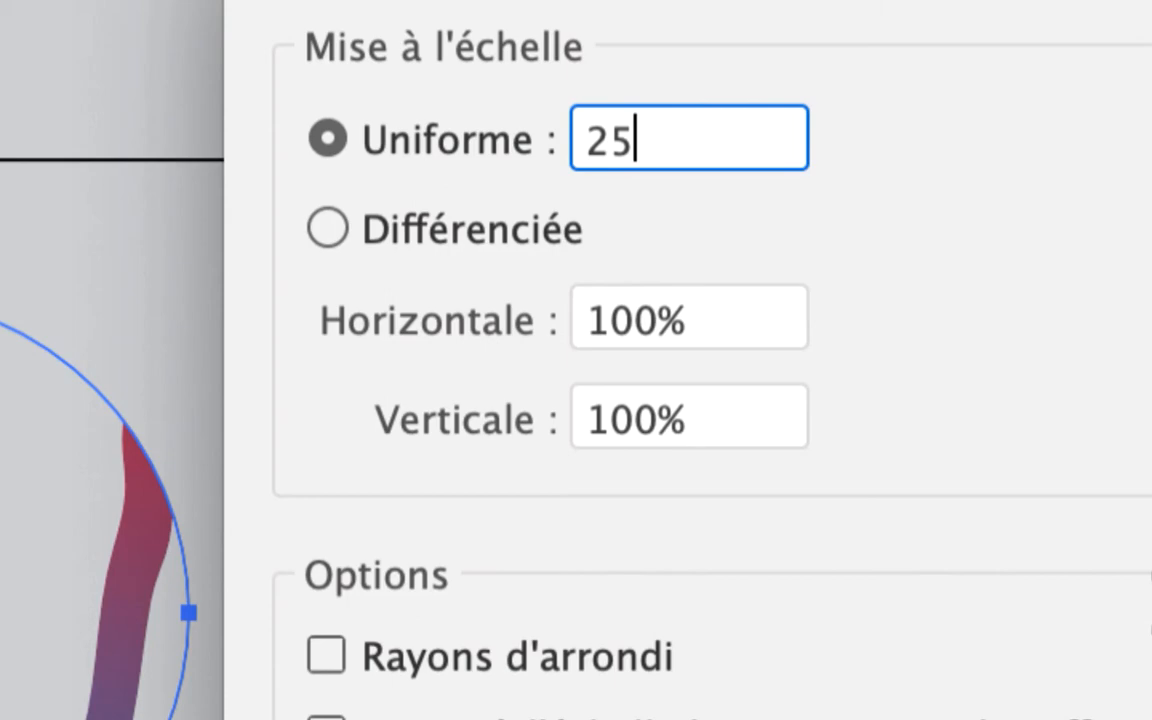
pyautogui.press('Tab')
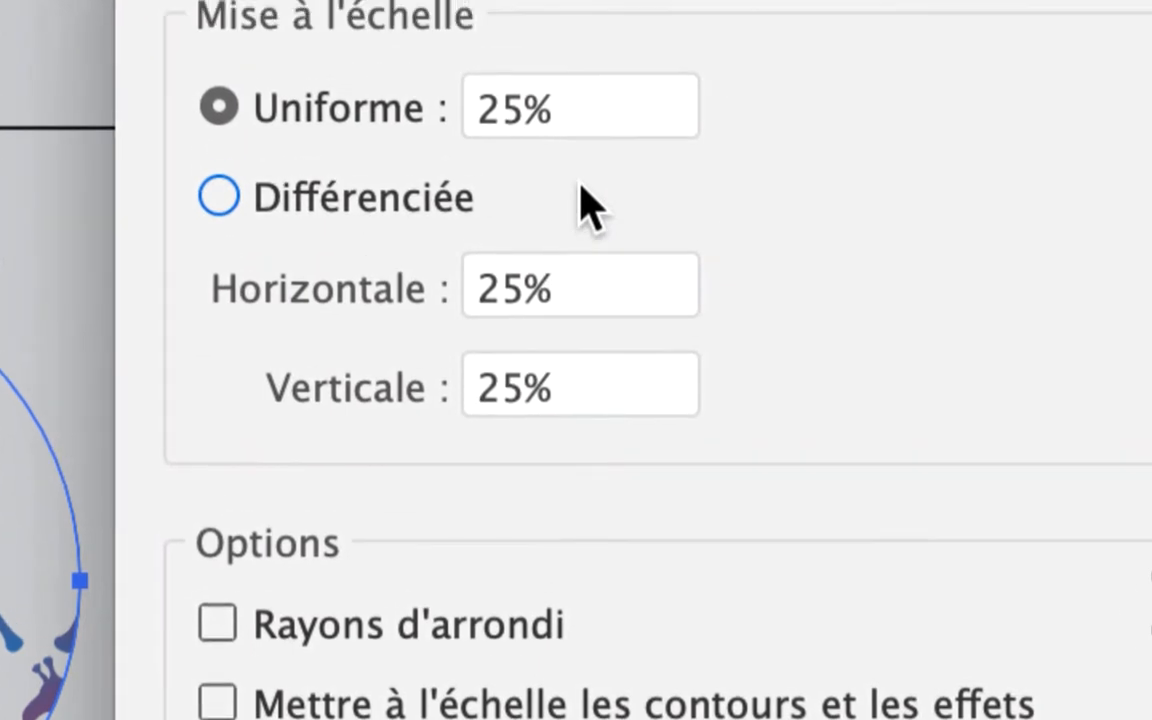
# - Set the uniform scale of the circle's giraffe pattern to 10% and apply it
pyautogui.click(500, 112)
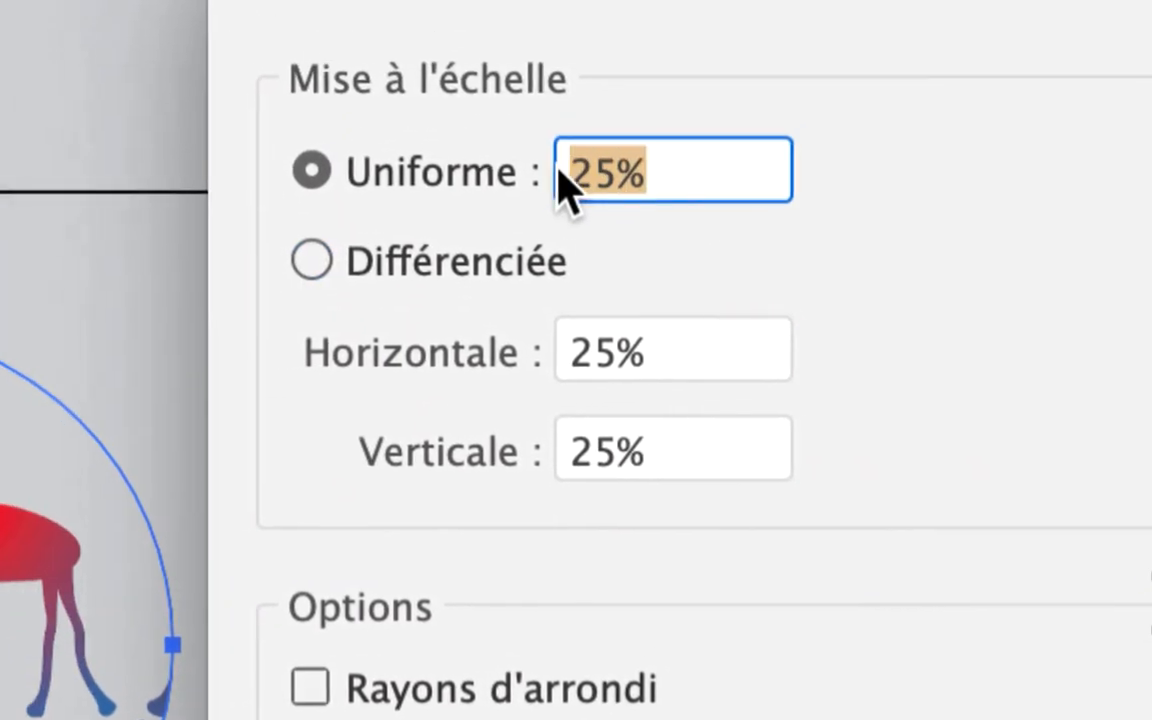
pyautogui.write('1')
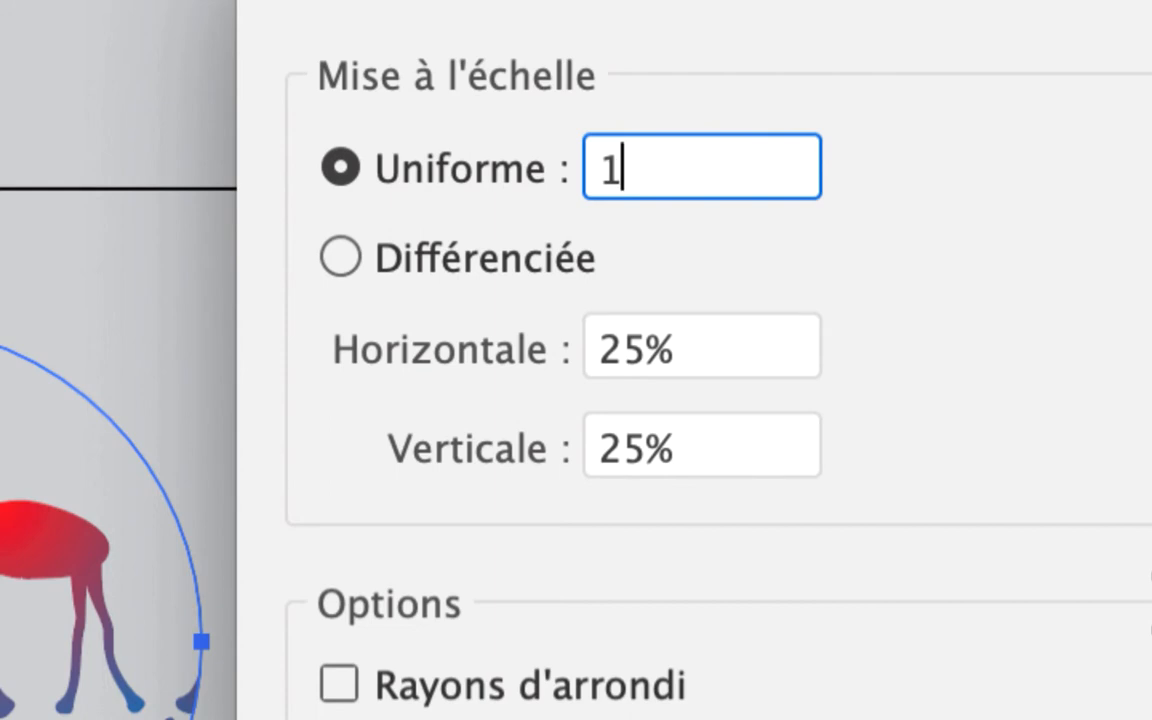
pyautogui.write('0')
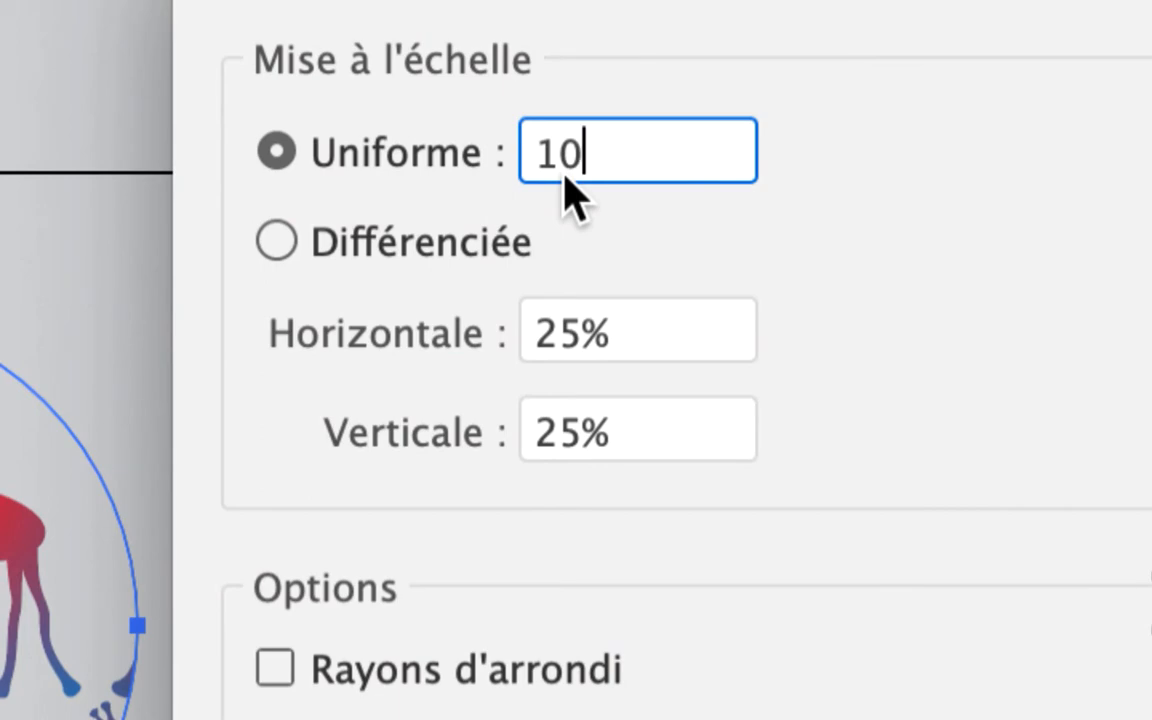
pyautogui.press('Tab')
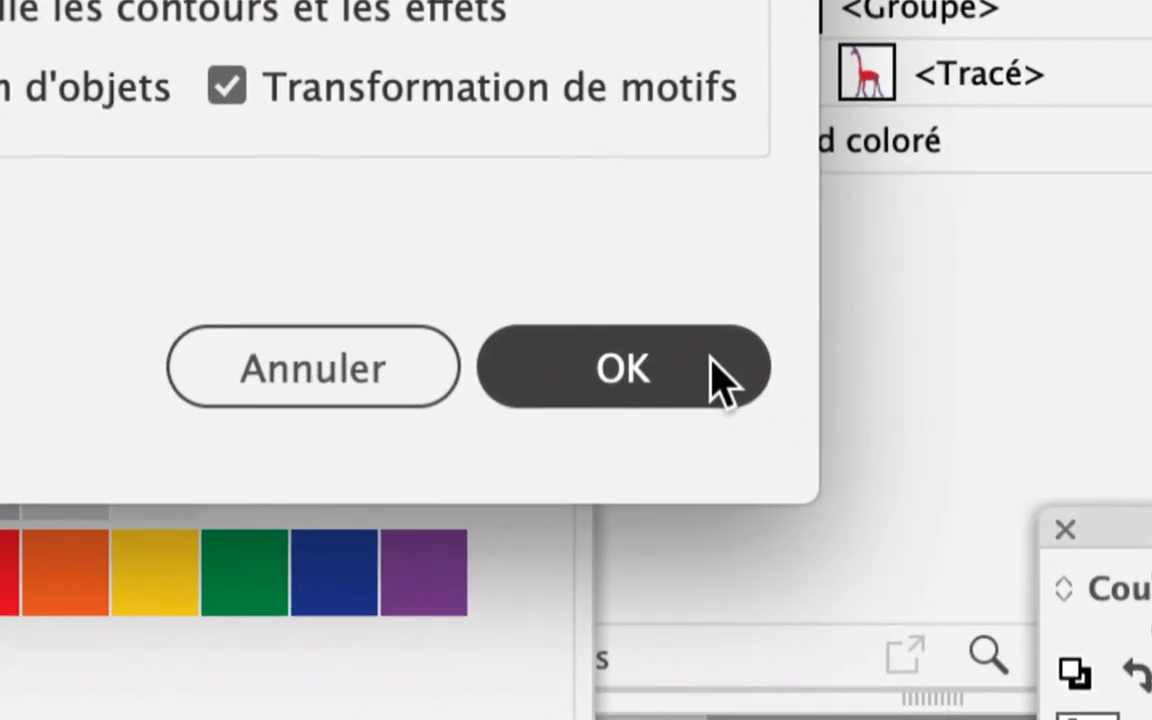
pyautogui.click(715, 367)
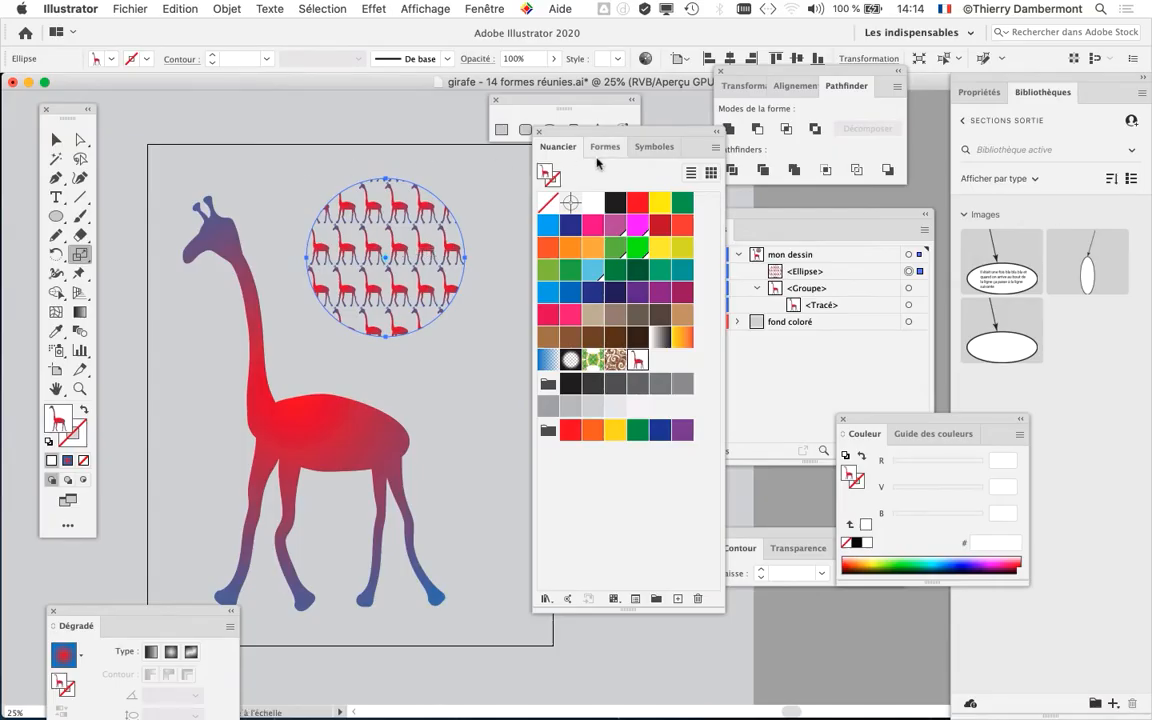
# - Move the Nuancier panel lower and save the document as "girafe - 15 formes réunies.ai" with the default Illustrator options
pyautogui.moveTo(545, 131); pyautogui.dragTo(607, 285)
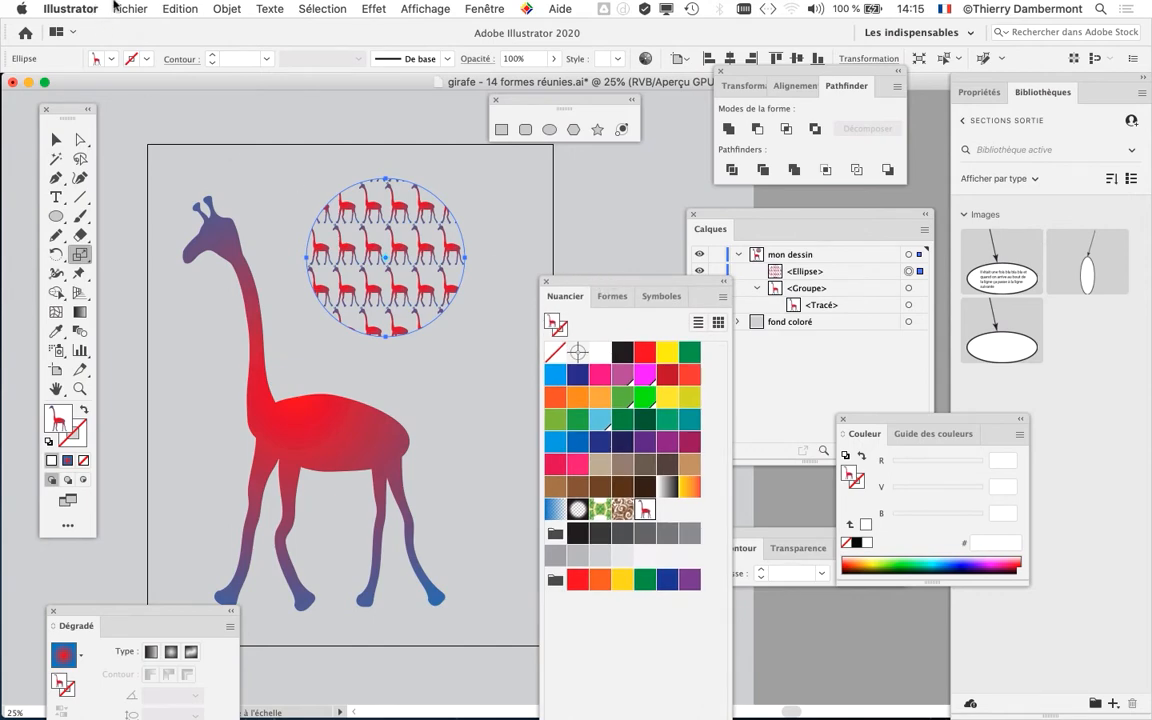
pyautogui.click(112, 9)
pyautogui.click(198, 144)
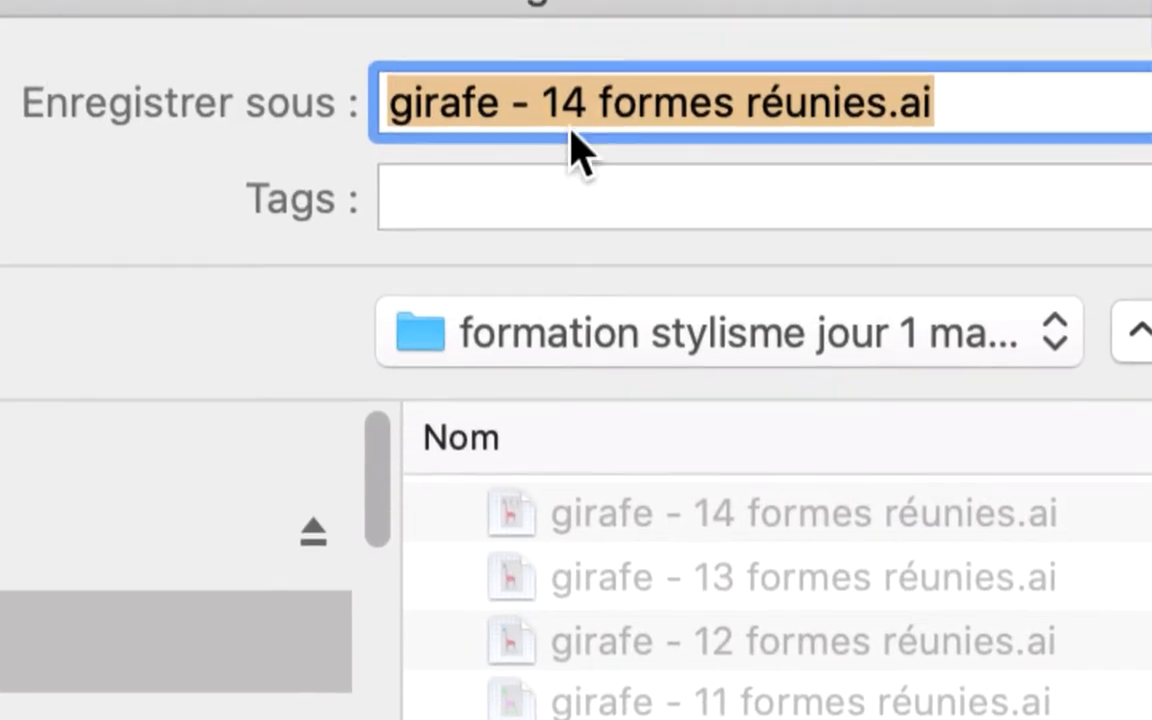
pyautogui.click(571, 110)
pyautogui.doubleClick(571, 103)
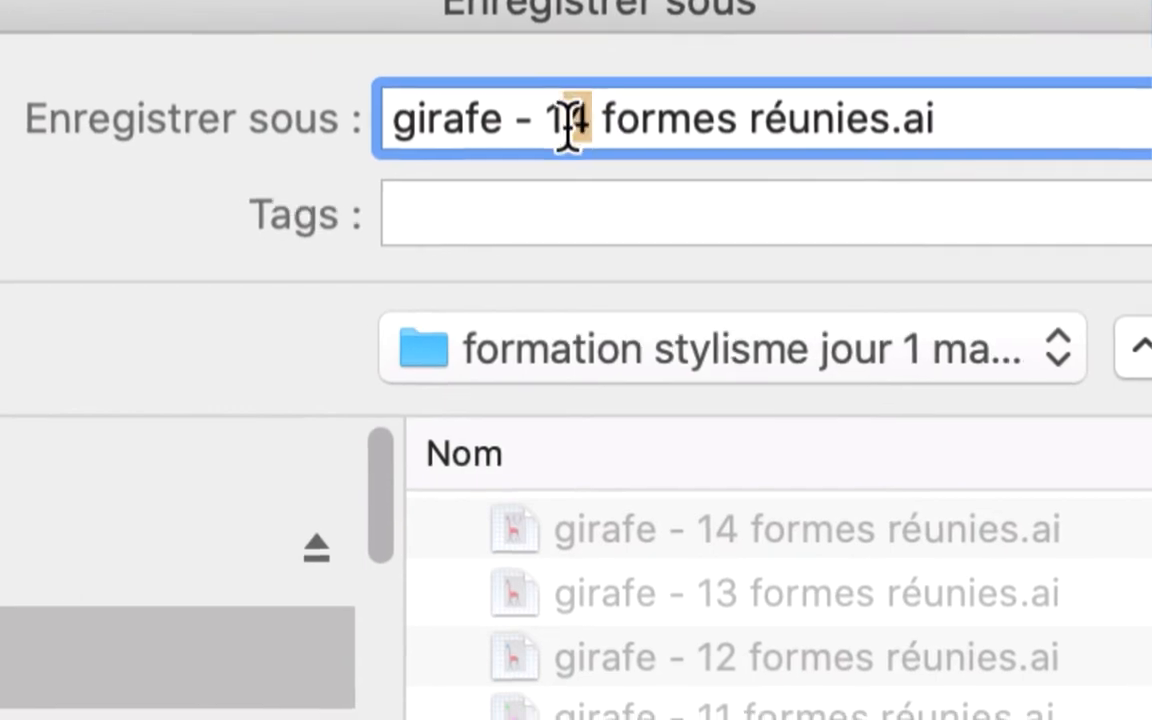
pyautogui.write('15')
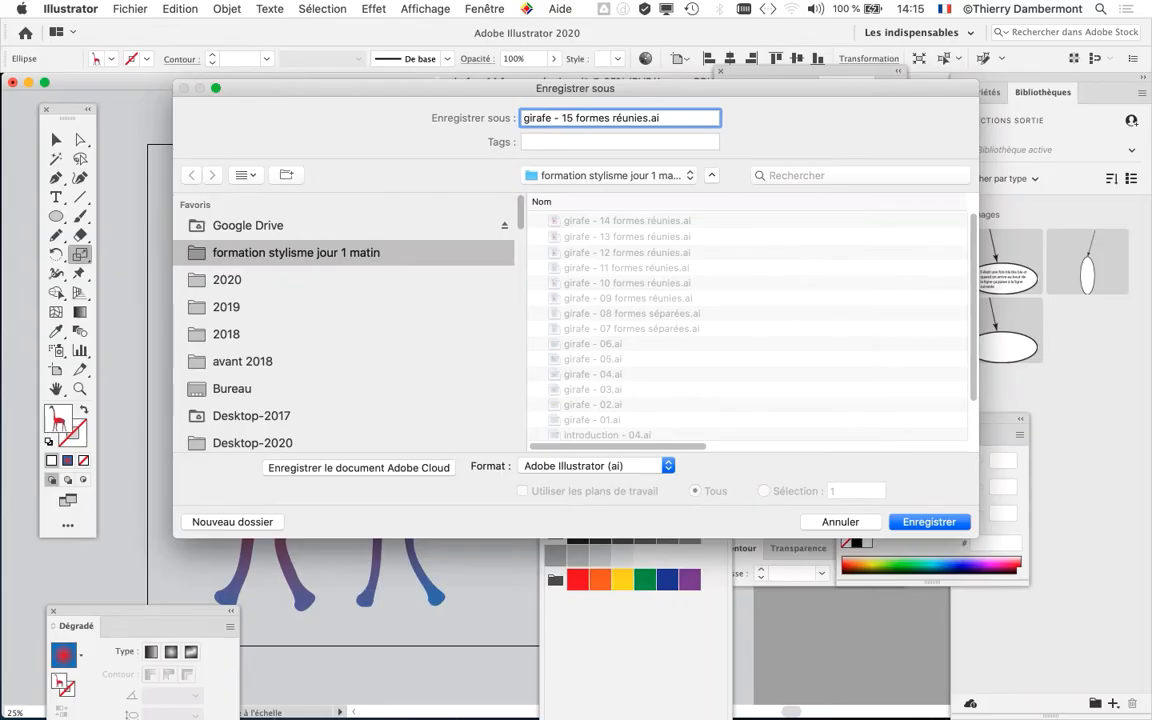
pyautogui.press('Return')
pyautogui.press('Return')
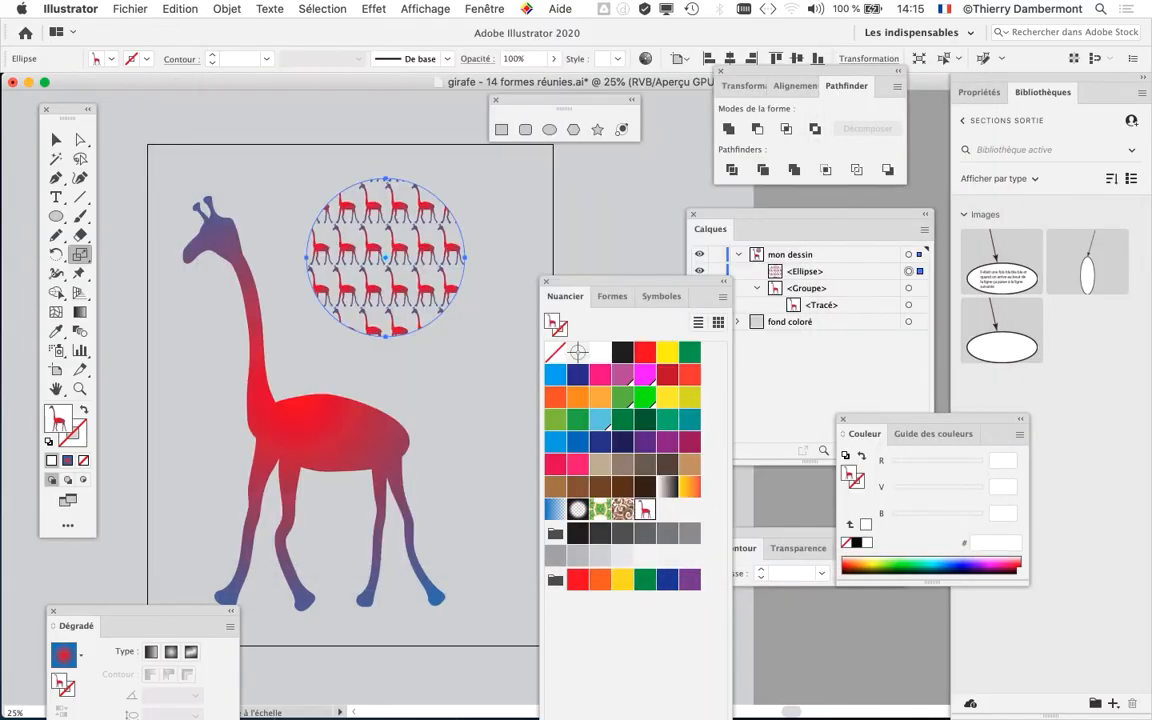
# - Reposition the Nuancier panel and the floating shape palette to free the empty area beside the artboard
pyautogui.press('space')
pyautogui.moveTo(420, 350); pyautogui.dragTo(302, 330)
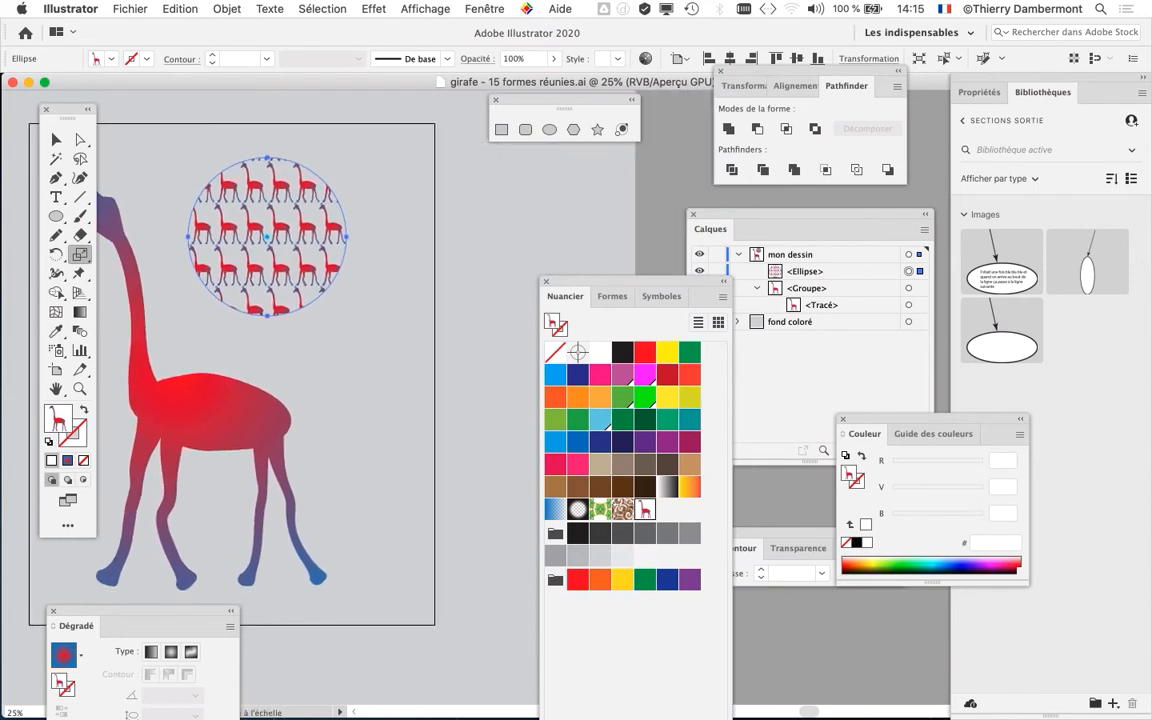
pyautogui.moveTo(636, 282); pyautogui.dragTo(613, 359)
pyautogui.moveTo(565, 100)
pyautogui.mouseDown()
pyautogui.moveTo(497, 100)
pyautogui.moveTo(543, 100)
pyautogui.mouseUp()
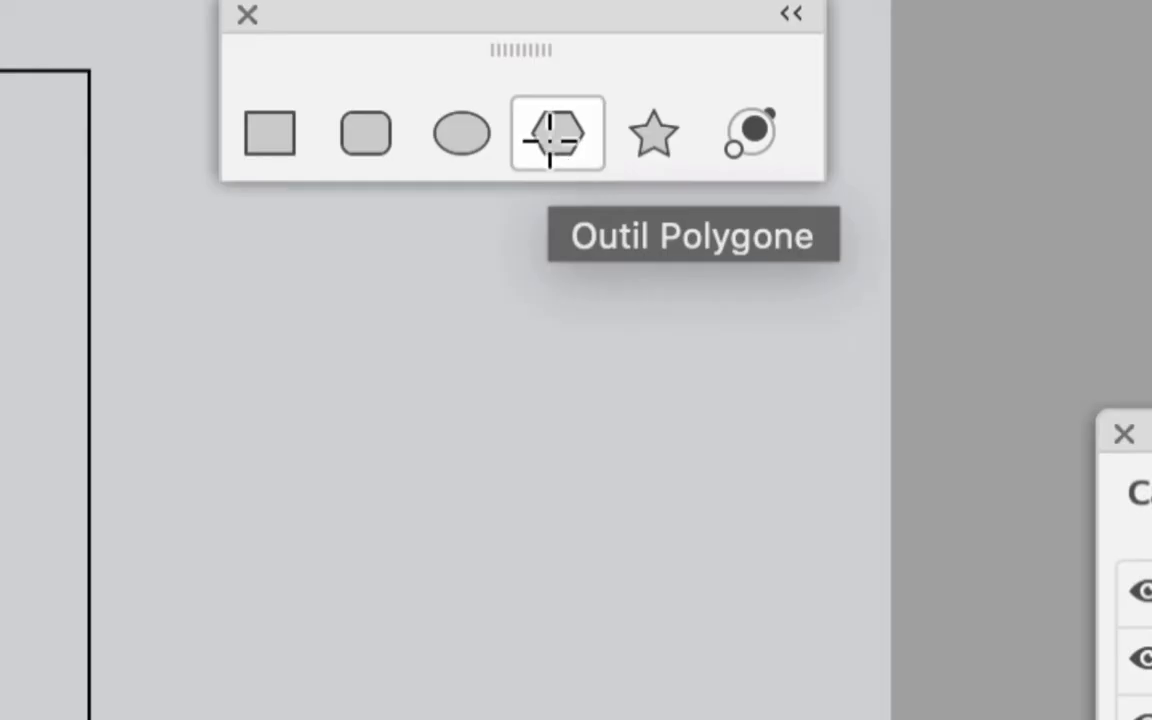
# - Start drawing a hexagon about 100 mm wide with the Polygon tool in the empty area outside the artboard
pyautogui.click(550, 140)
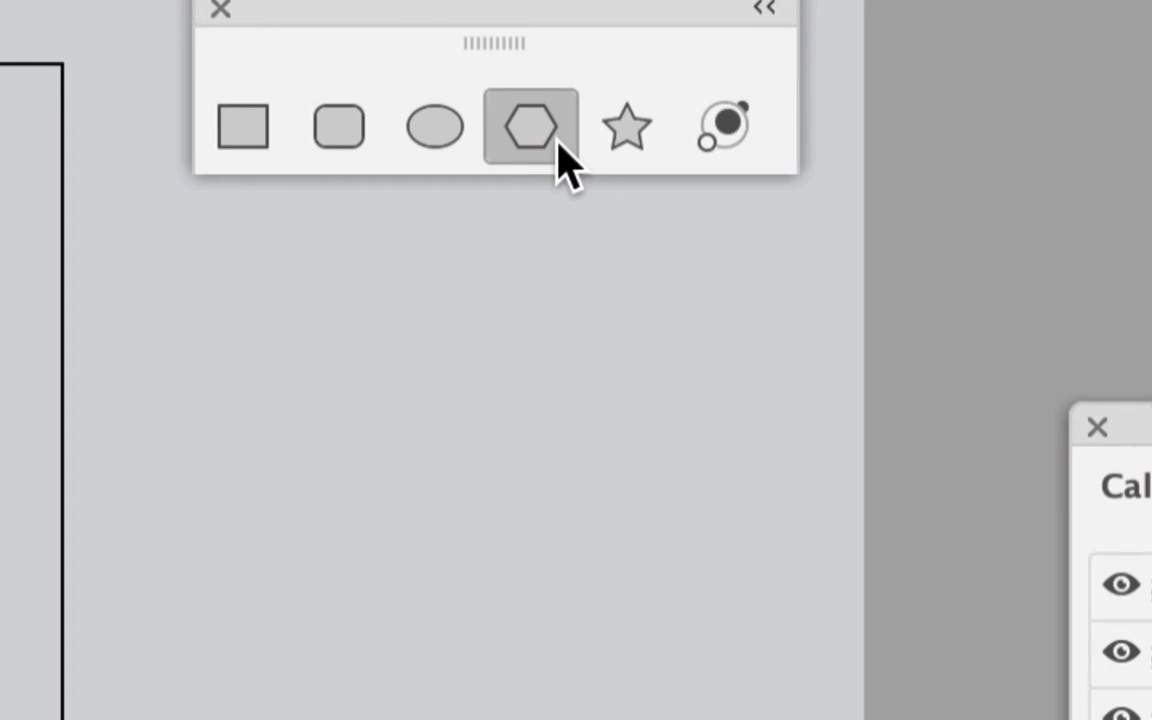
pyautogui.moveTo(293, 314); pyautogui.dragTo(398, 385)
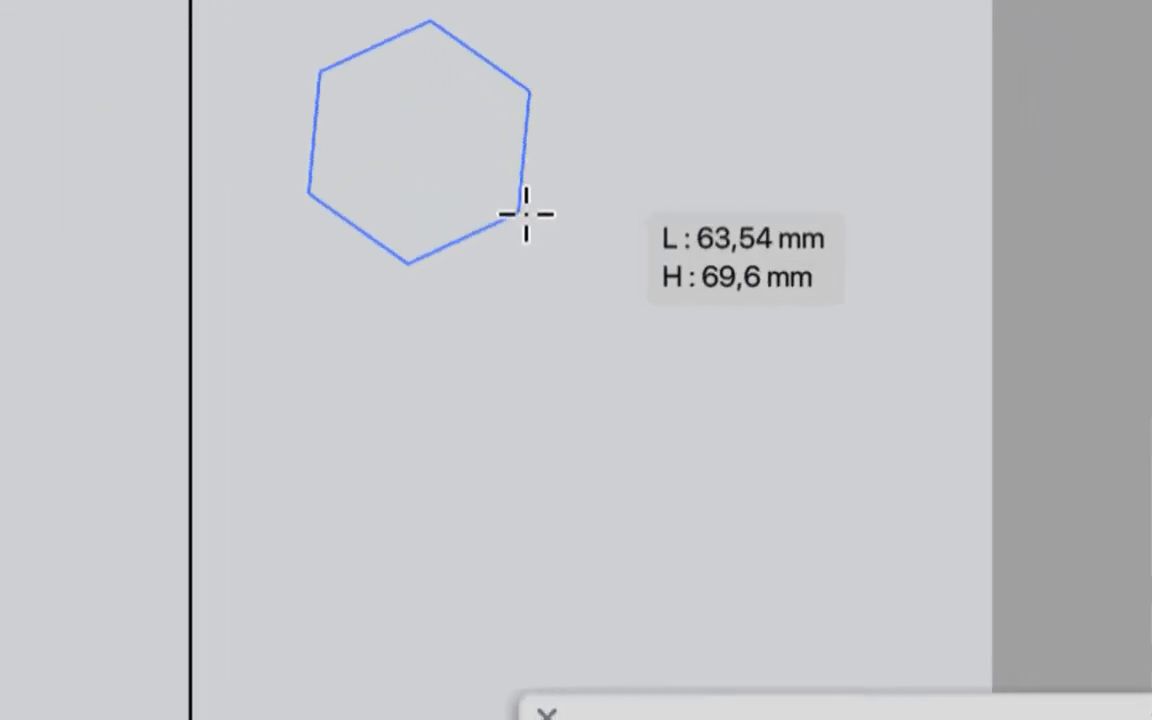
pyautogui.moveTo(526, 213); pyautogui.dragTo(538, 195)
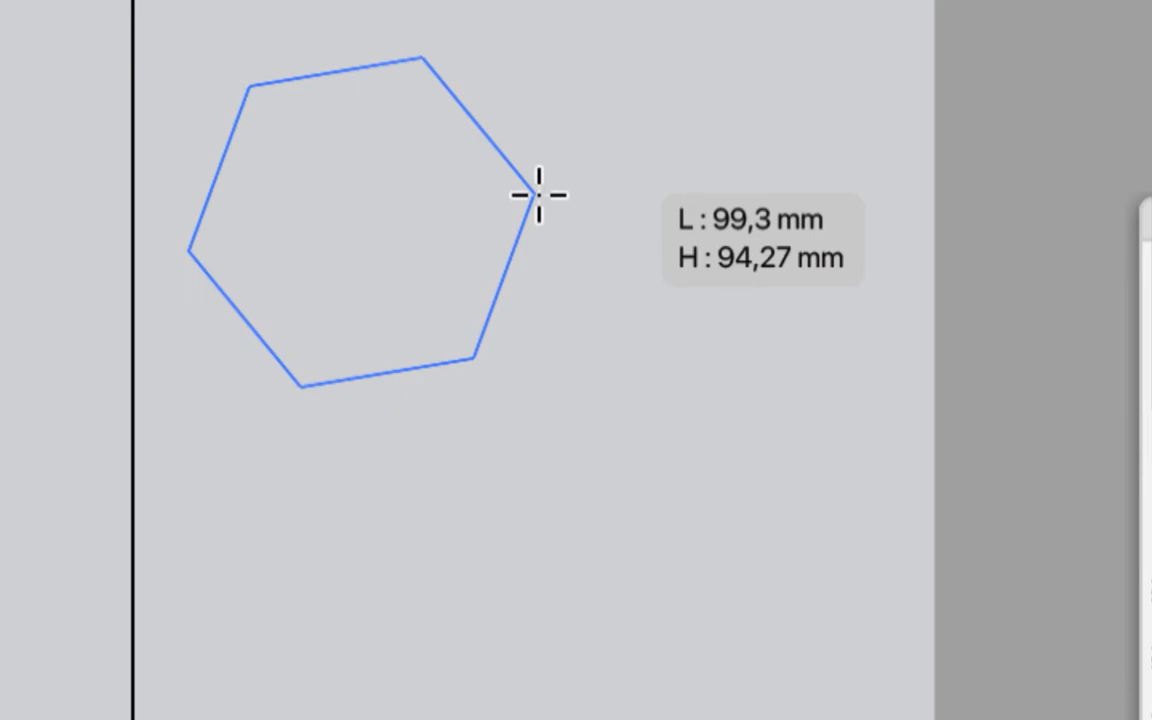
pyautogui.press('shift')
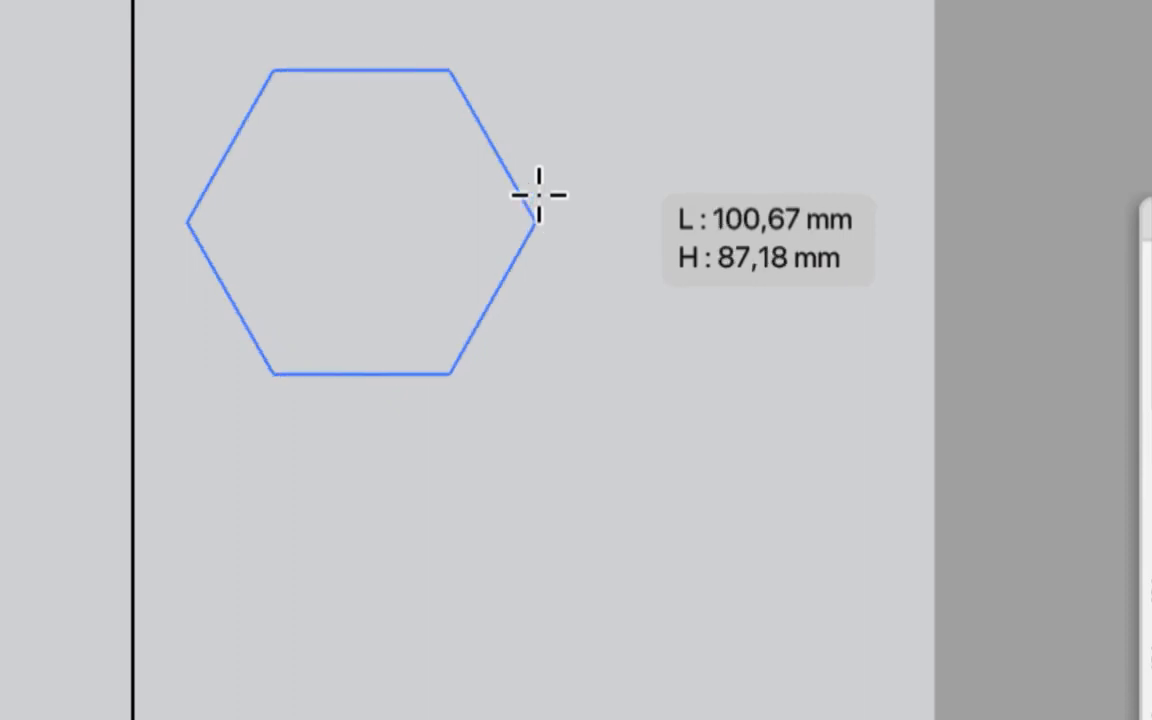
pyautogui.moveTo(538, 195); pyautogui.dragTo(567, 200)
# - Vary the polygon's number of sides while drawing and finish it as a tilted three-sided shape
pyautogui.press('Down')
pyautogui.press('Down')
pyautogui.press('Down')
pyautogui.press('Up')
pyautogui.press('Up')
pyautogui.press('Up')
pyautogui.press('Up')
pyautogui.press('Up')
pyautogui.press('Up')
pyautogui.press('Up')
pyautogui.press('Up')
pyautogui.press('Down')
pyautogui.press('Down')
pyautogui.press('Down')
pyautogui.press('Down')
pyautogui.press('Down')
pyautogui.press('Down')
pyautogui.press('Down')
pyautogui.press('Down')
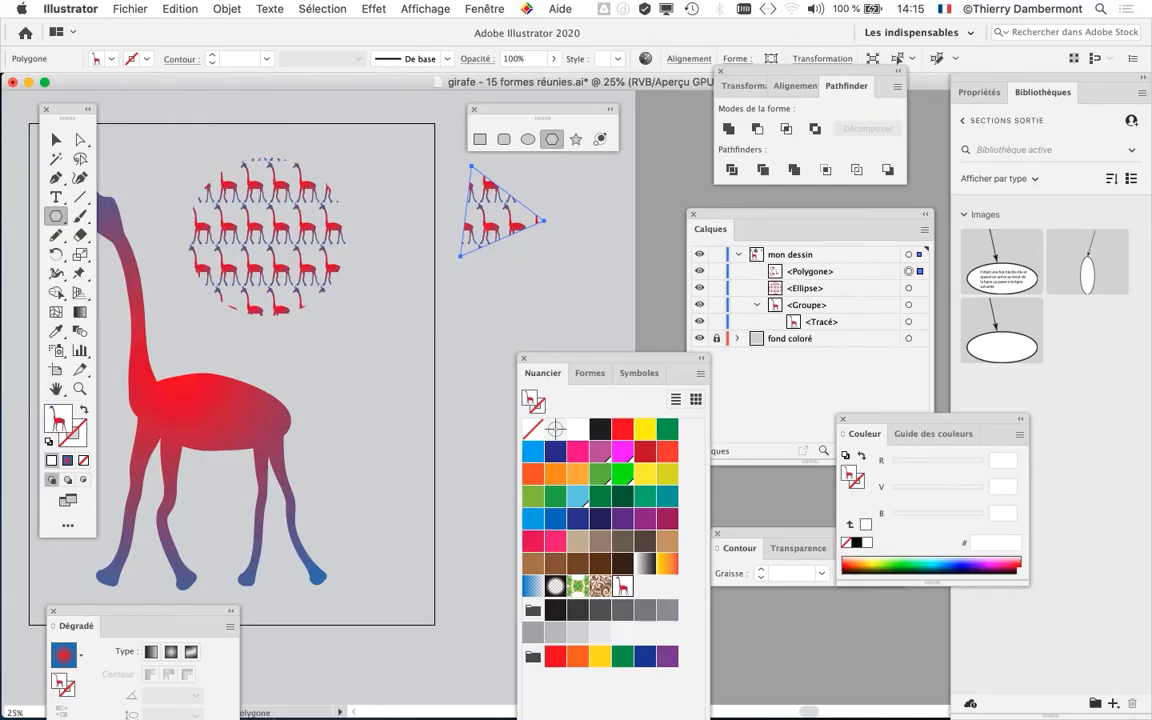
# - Display the on-screen keyboard viewer to examine the arrow keys used for changing the polygon's number of sides
pyautogui.click(945, 9)
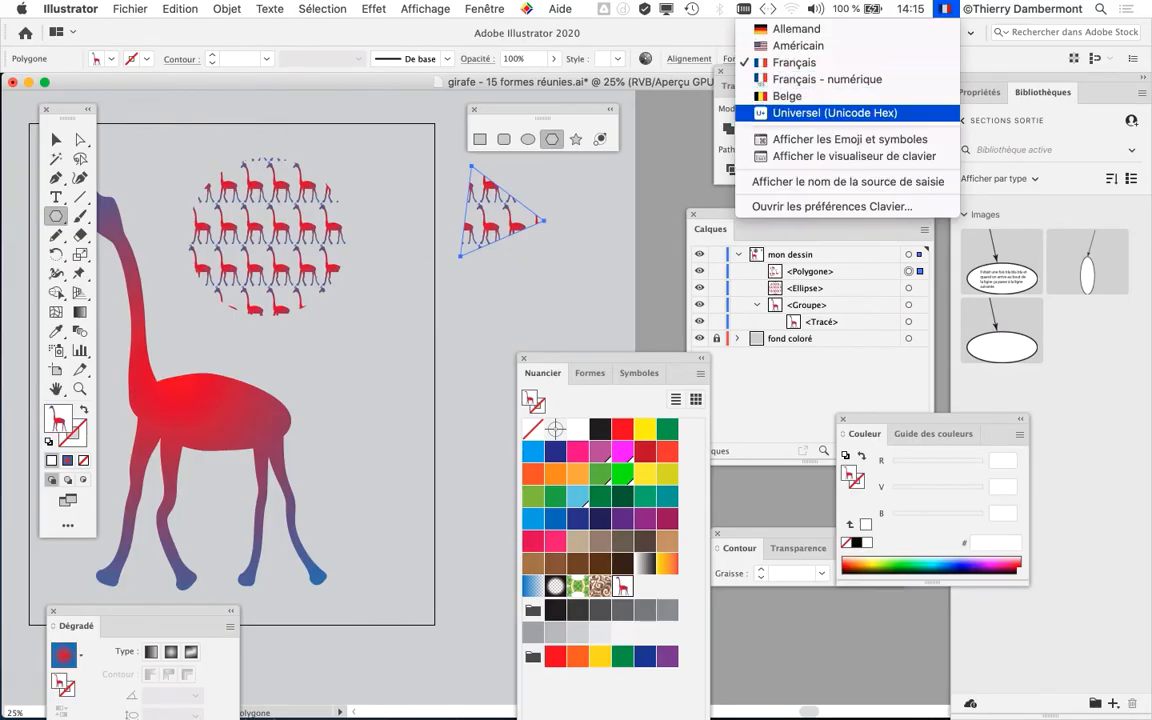
pyautogui.click(854, 156)
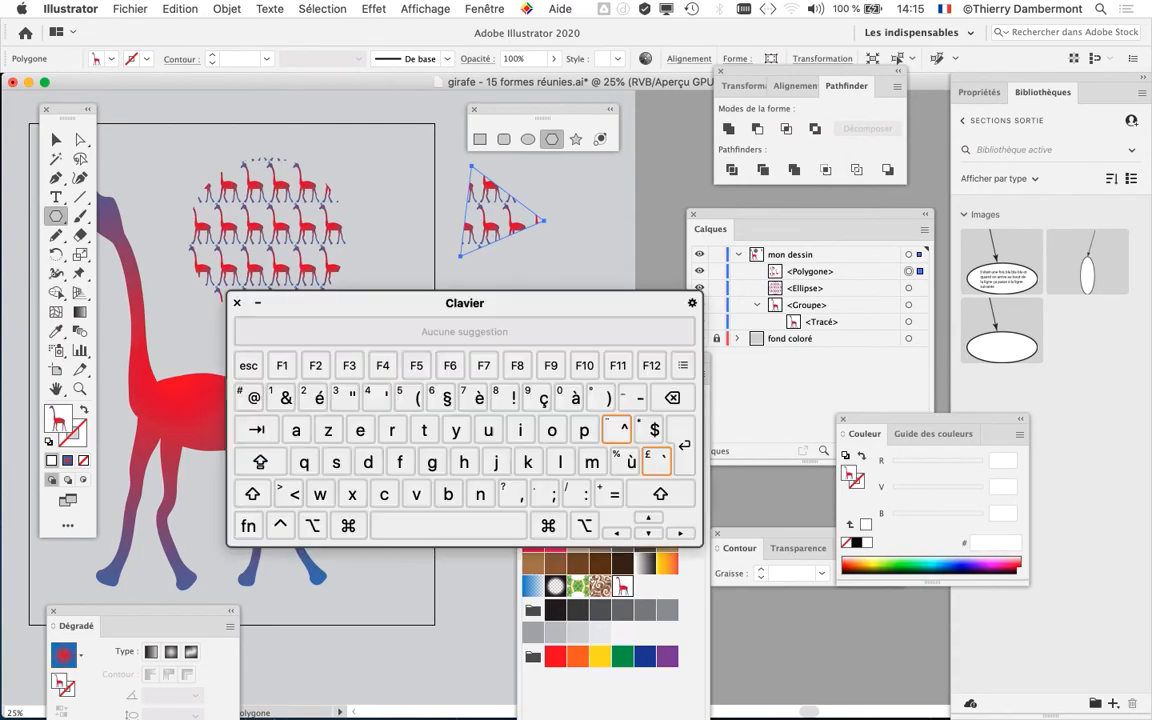
pyautogui.press('F11')
pyautogui.press('alt+super+Up')
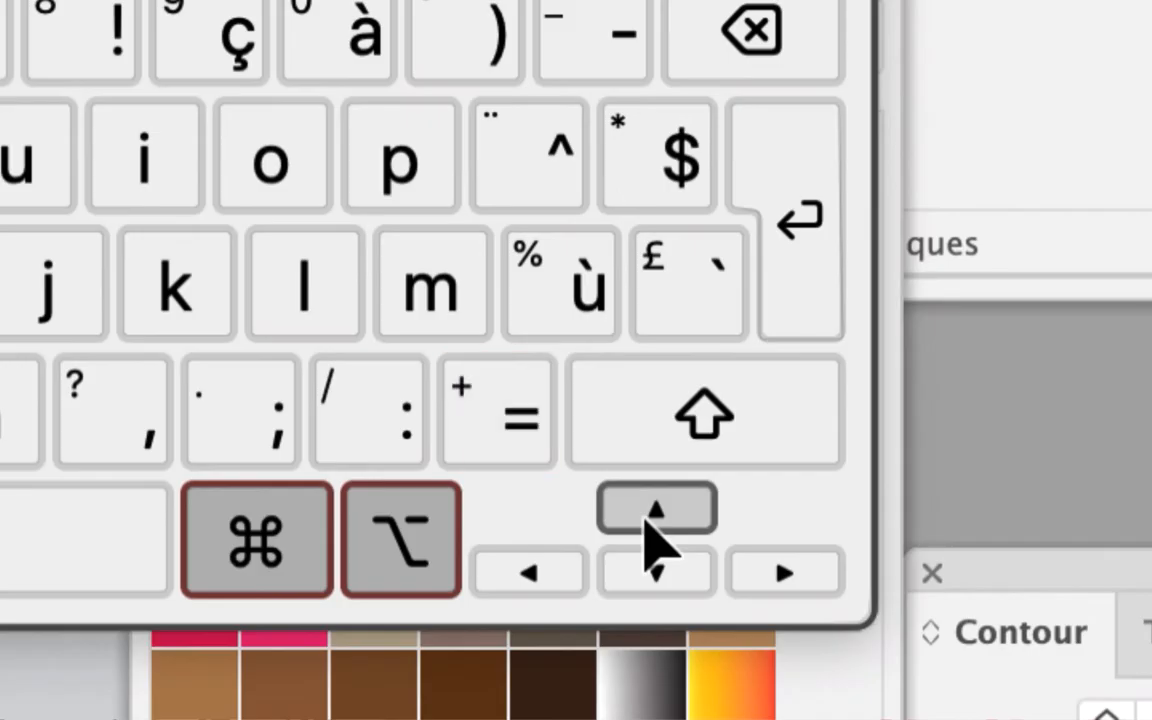
pyautogui.press('alt')
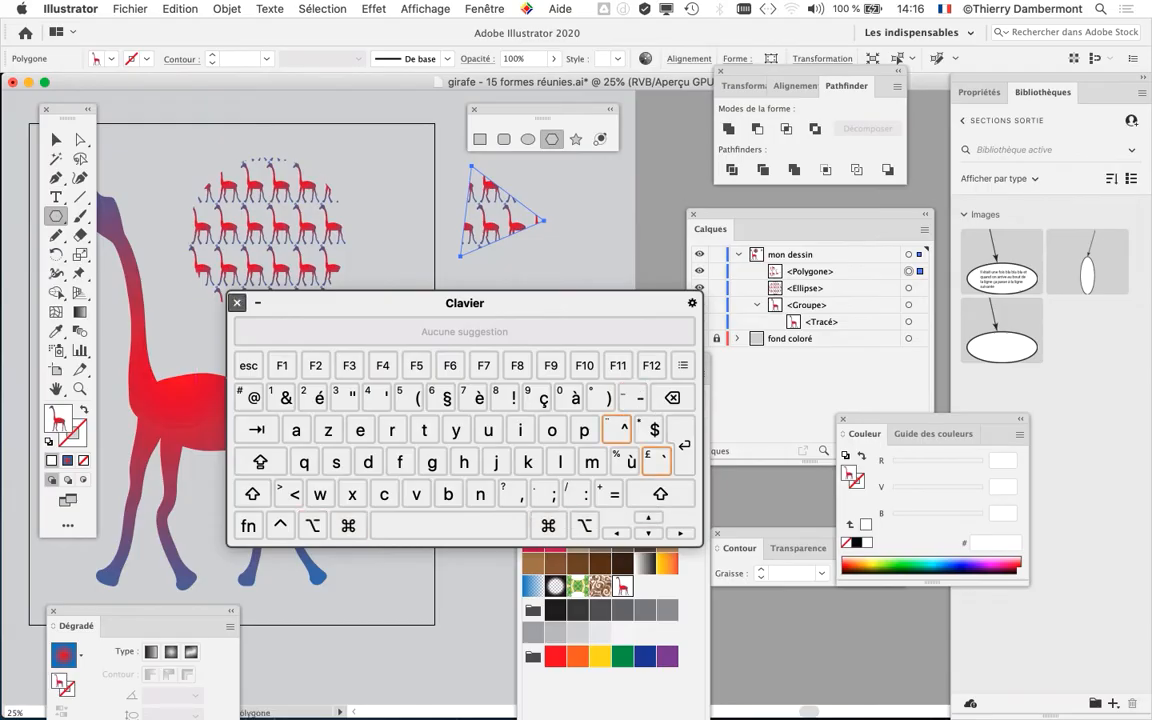
# - Close the on-screen keyboard viewer and draw an upright pentagon about 117 mm wide below the triangle, outside the artboard
pyautogui.click(237, 303)
pyautogui.moveTo(604, 359); pyautogui.dragTo(465, 492)
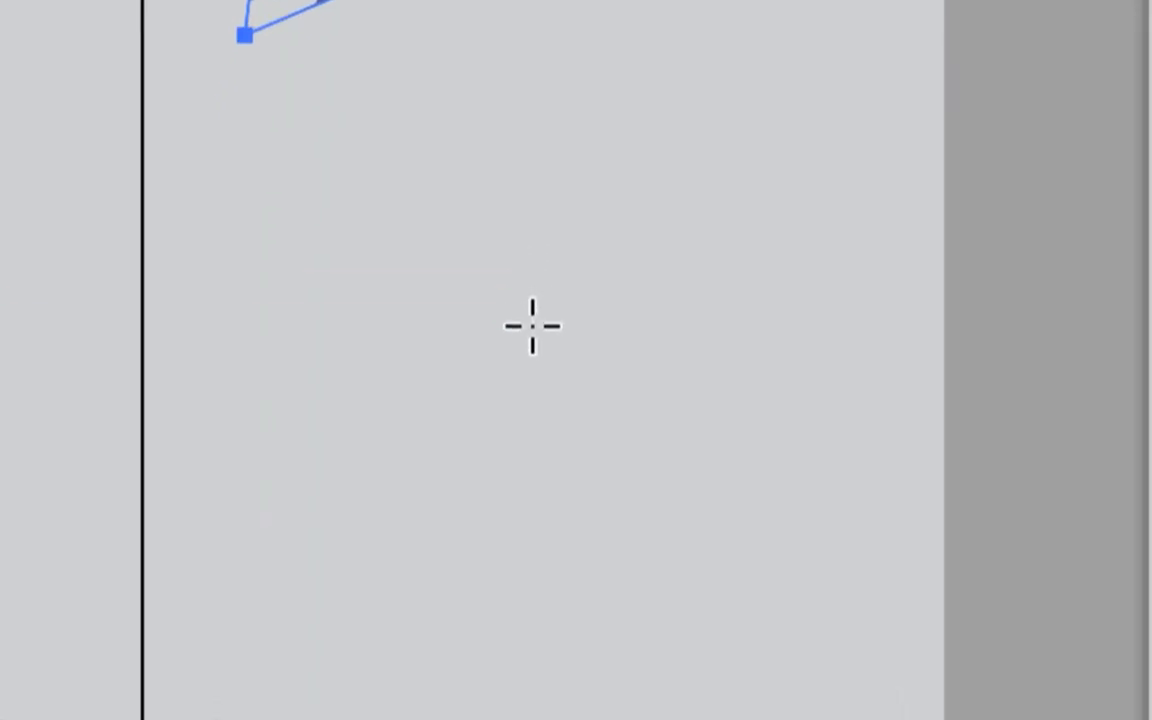
pyautogui.moveTo(533, 328)
pyautogui.mouseDown()
pyautogui.moveTo(616, 343)
pyautogui.moveTo(558, 332)
pyautogui.moveTo(602, 213)
pyautogui.moveTo(514, 177)
pyautogui.moveTo(548, 195)
pyautogui.mouseUp()
pyautogui.press('Up')
pyautogui.press('Up')
pyautogui.press('Up')
pyautogui.press('Up')
pyautogui.press('Up')
pyautogui.press('Down')
pyautogui.press('Down')
pyautogui.press('Down')
pyautogui.press('shift')
pyautogui.moveTo(555, 303); pyautogui.dragTo(641, 314)
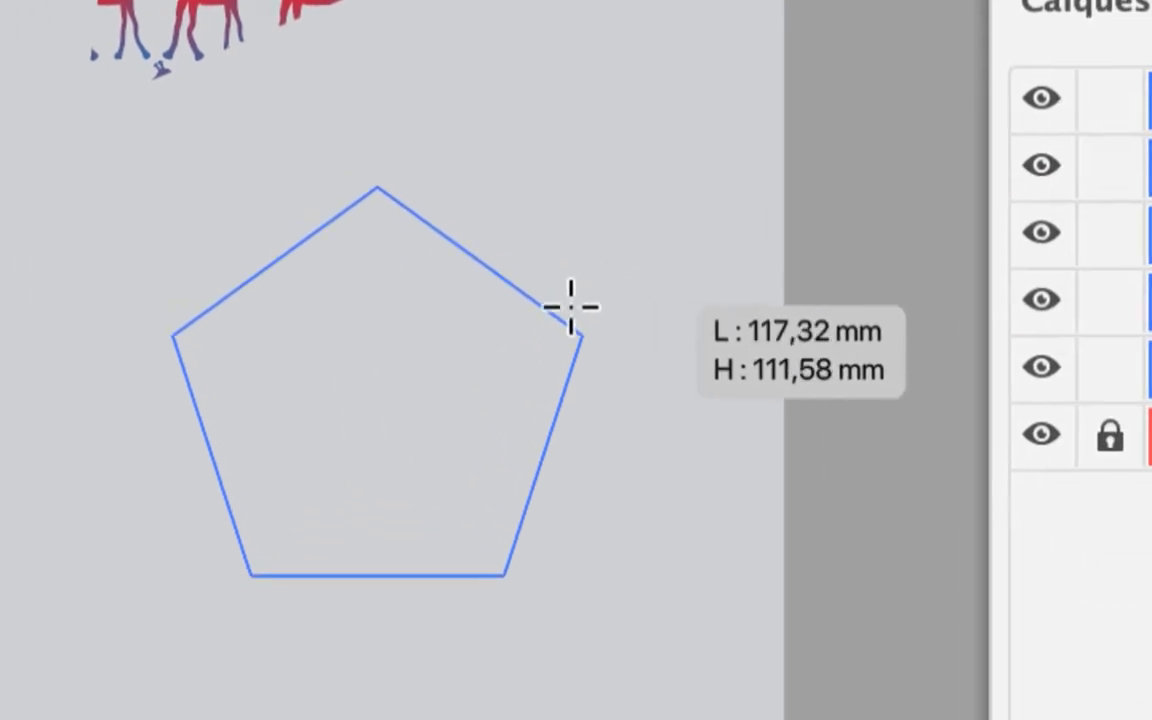
pyautogui.moveTo(571, 307); pyautogui.dragTo(573, 306)
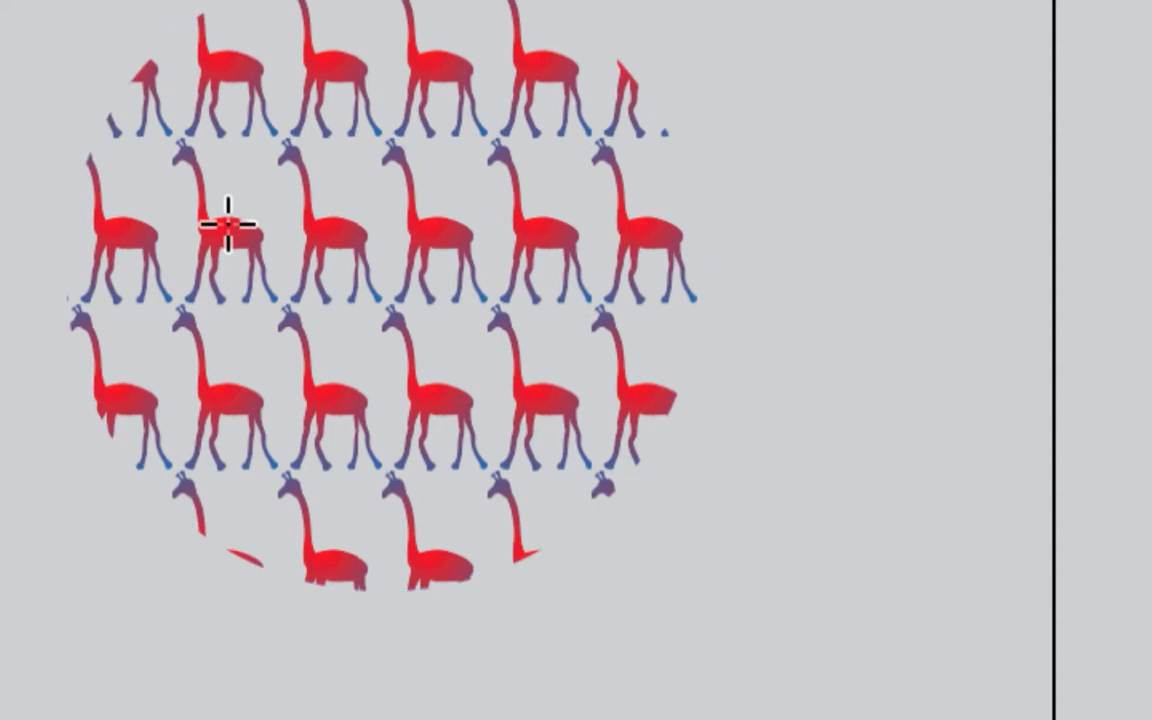
# - Deselect the pentagon, reposition the Nuancier panel and open the giraffe swatch Nouvelle nuance de motif 1 in pattern editing mode
pyautogui.press('v')
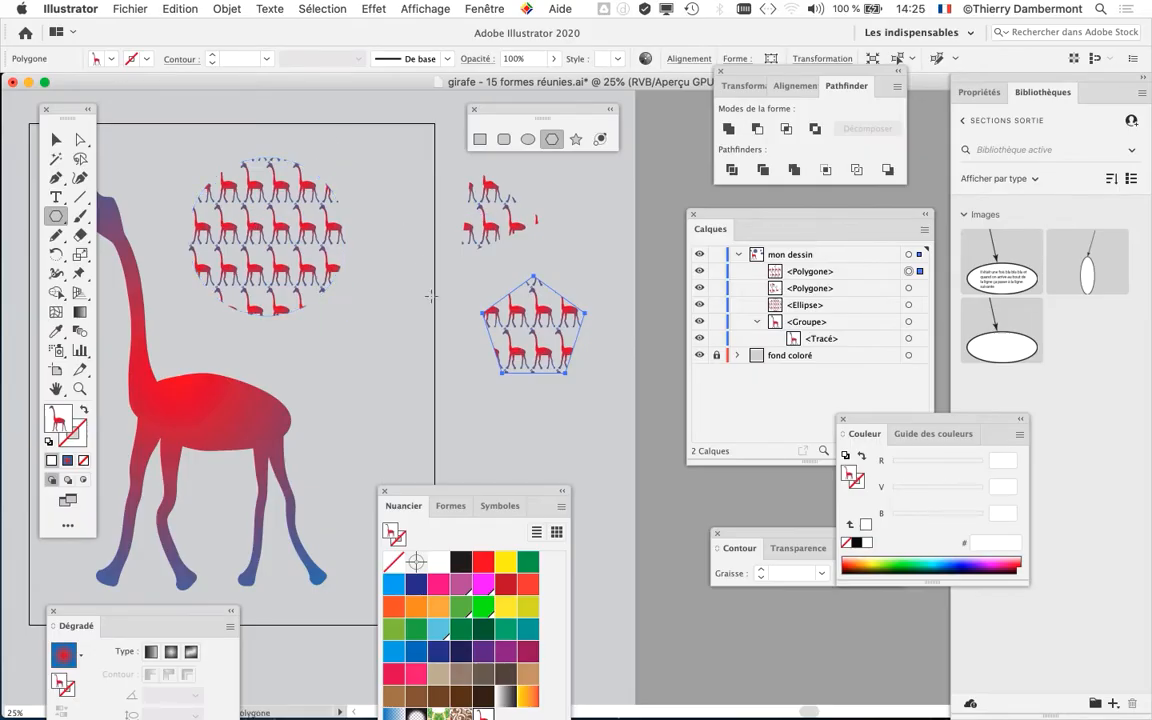
pyautogui.click(64, 142)
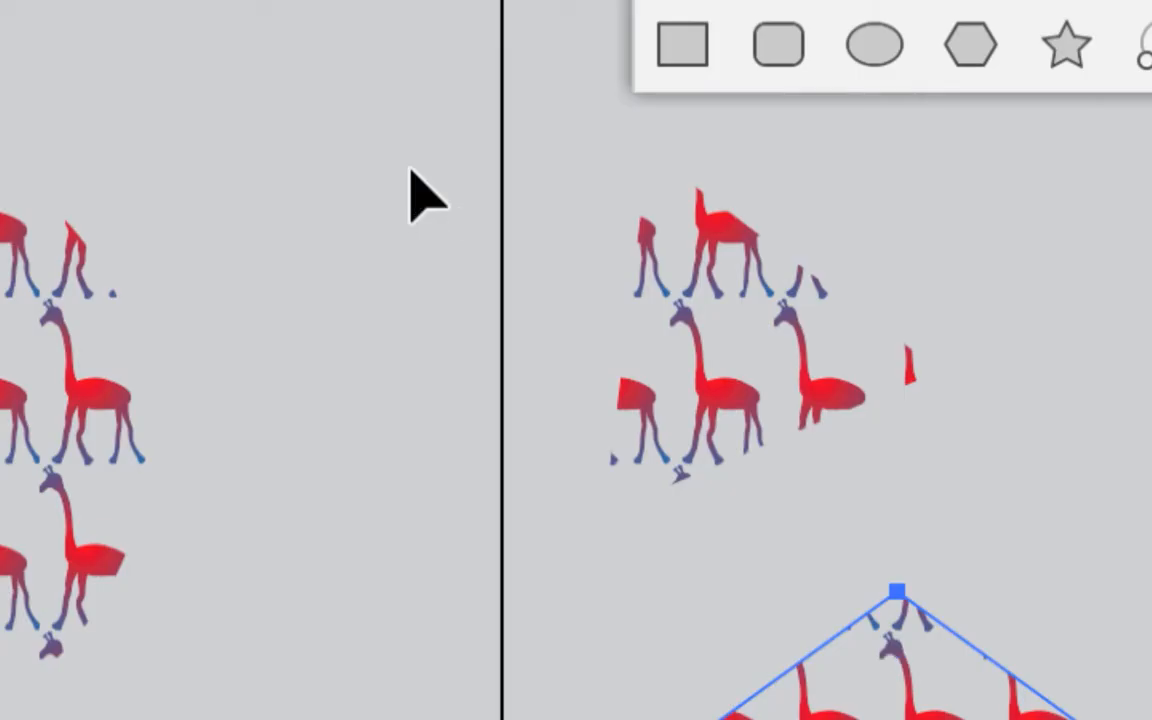
pyautogui.click(410, 170)
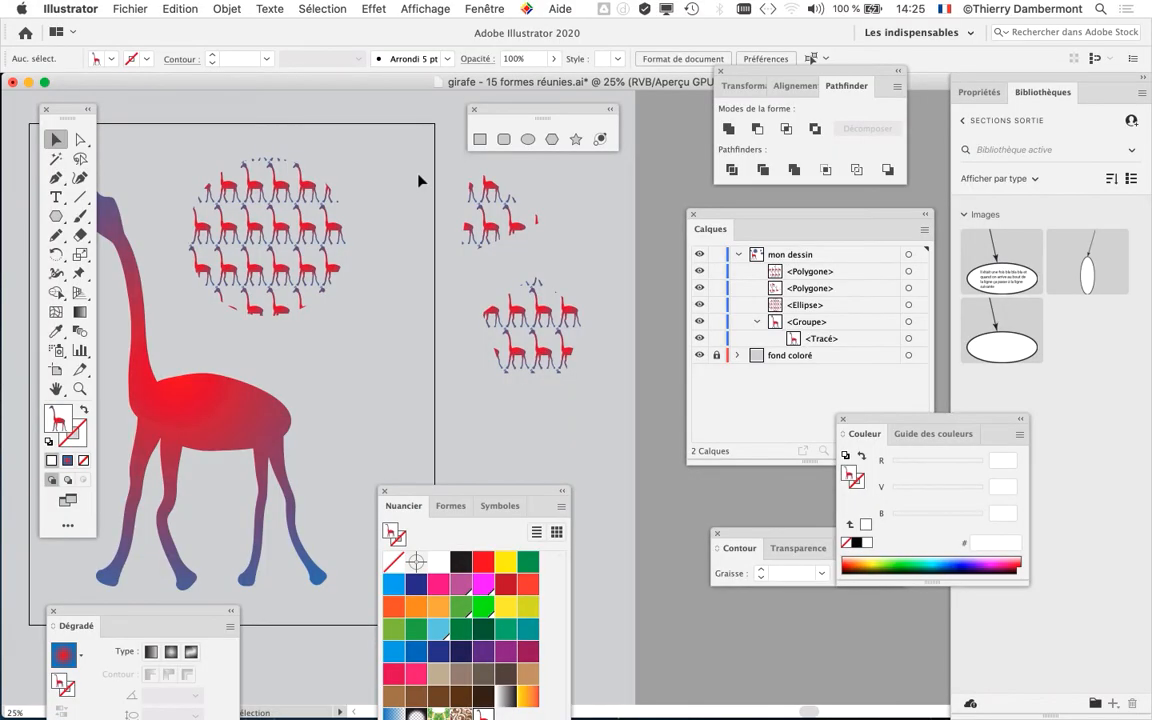
pyautogui.moveTo(430, 354); pyautogui.dragTo(541, 295)
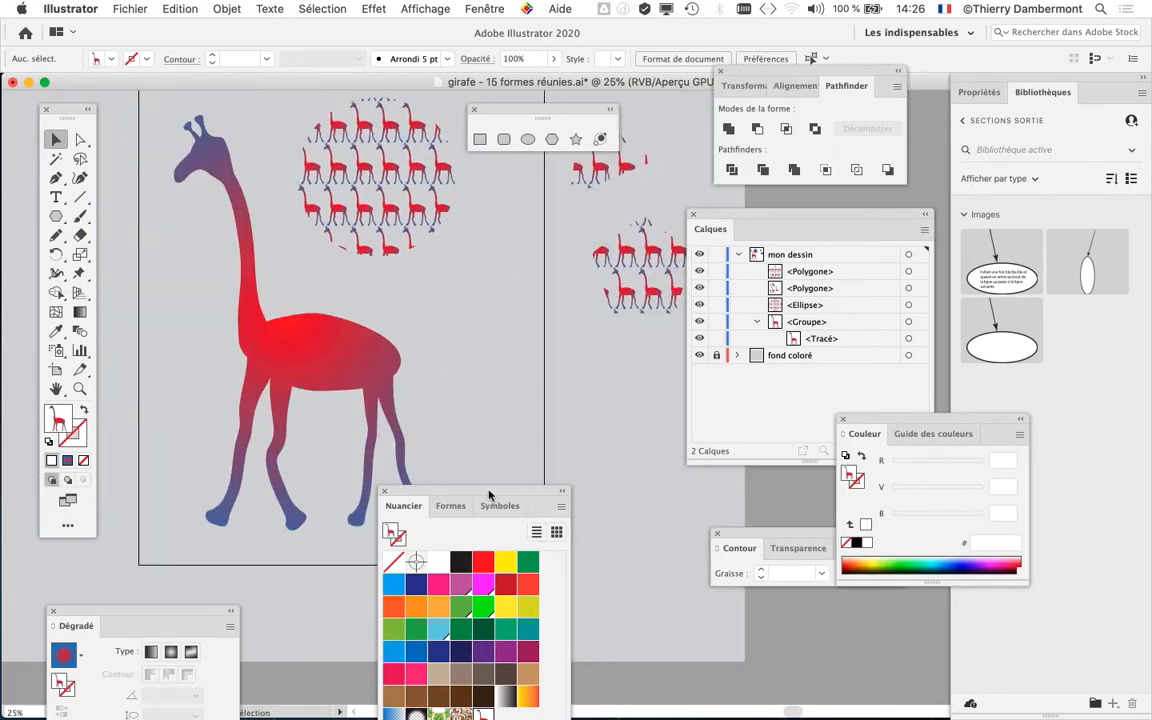
pyautogui.moveTo(480, 492); pyautogui.dragTo(548, 215)
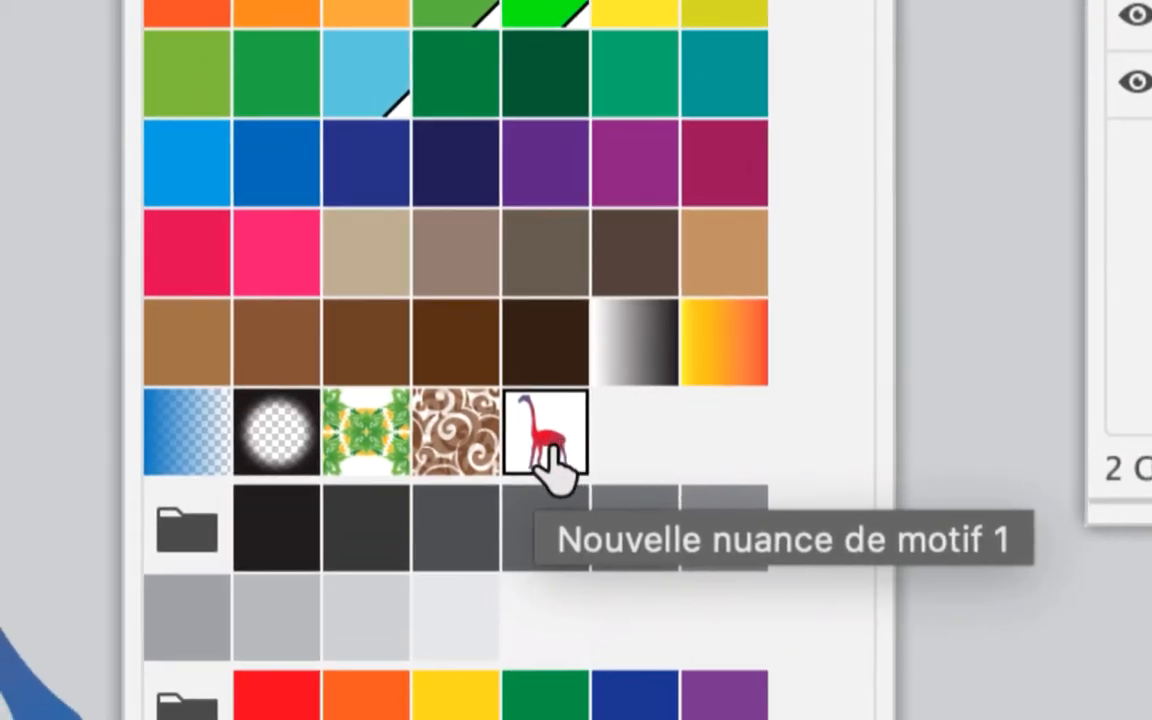
pyautogui.doubleClick(549, 450)
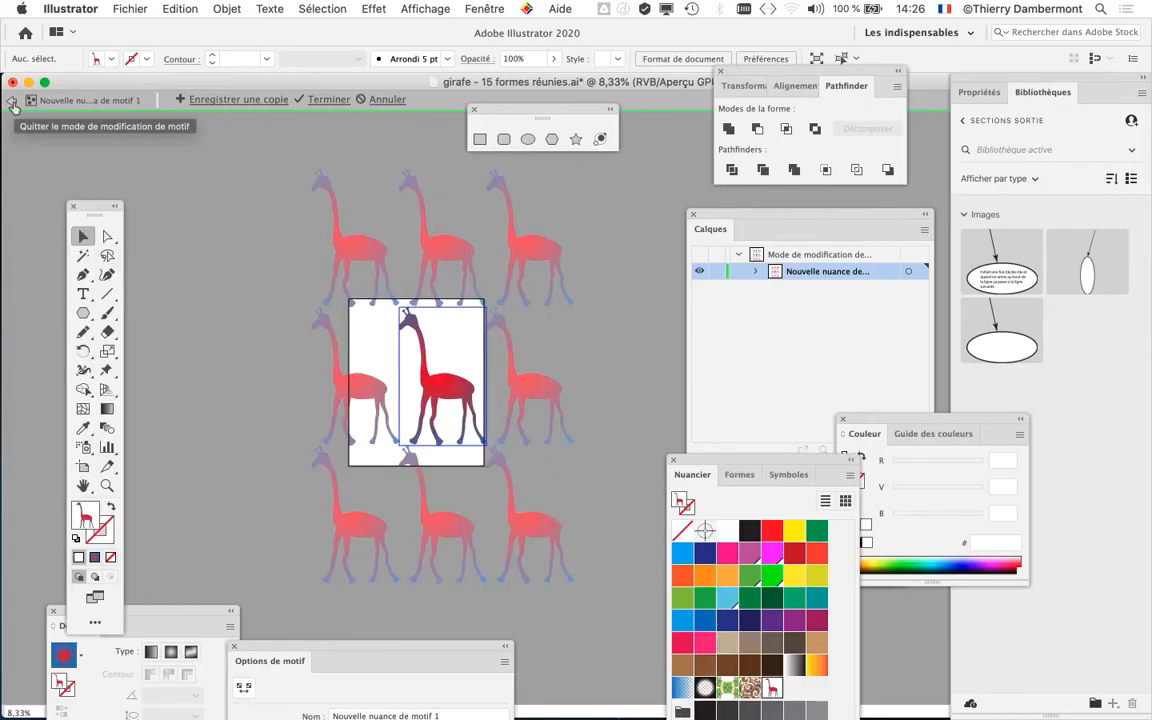
# - Hide the artboards so the repeated giraffes stand on a plain background
pyautogui.click(425, 8)
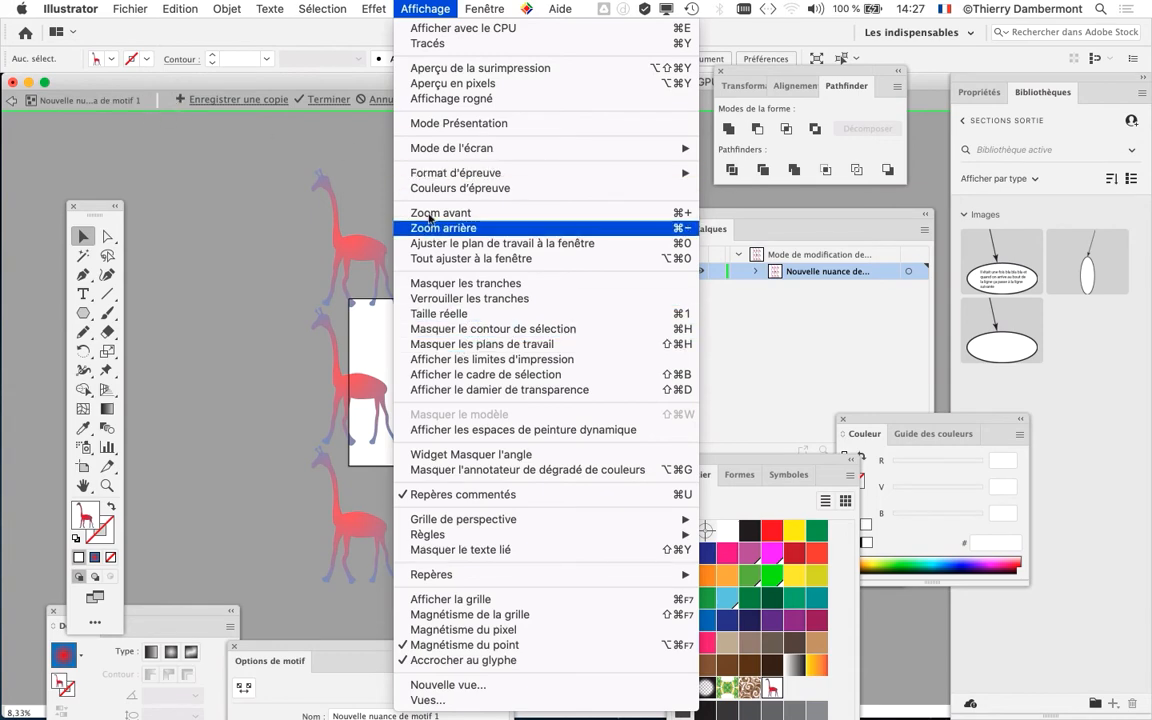
pyautogui.click(309, 148)
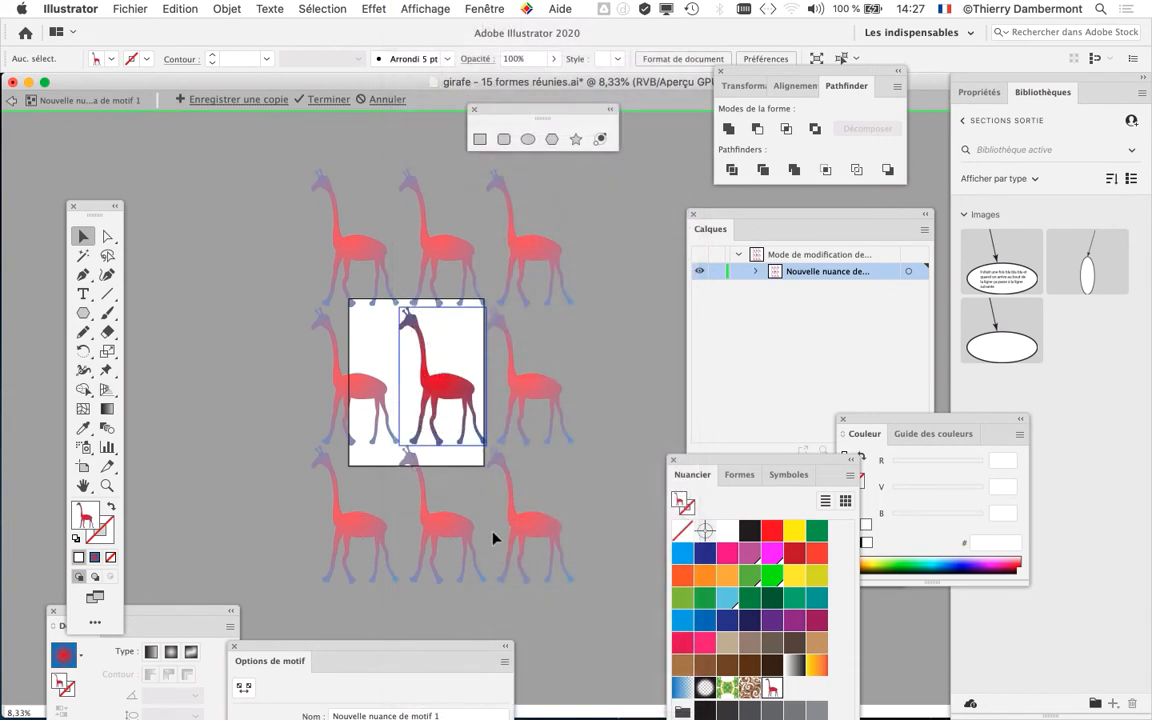
pyautogui.click(403, 9)
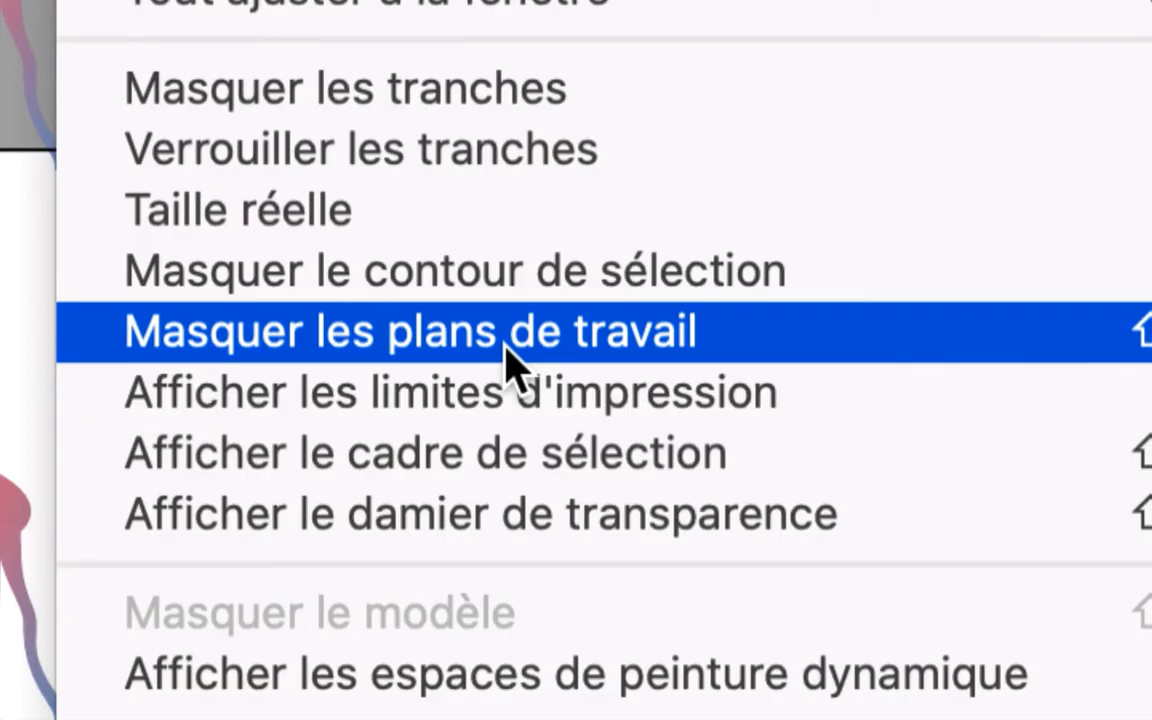
pyautogui.click(505, 350)
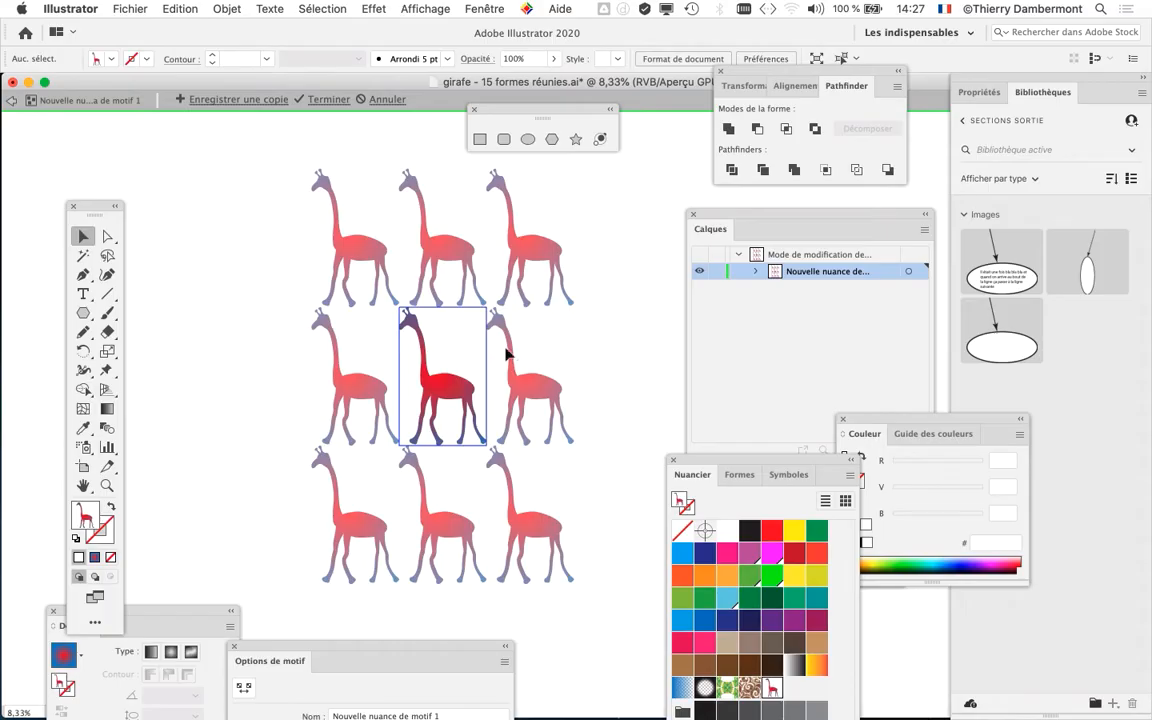
# - Move the floating shape palette and the Options de motif panel clear of the repeated giraffes
pyautogui.moveTo(511, 110); pyautogui.dragTo(65, 131)
pyautogui.moveTo(402, 315); pyautogui.dragTo(343, 308)
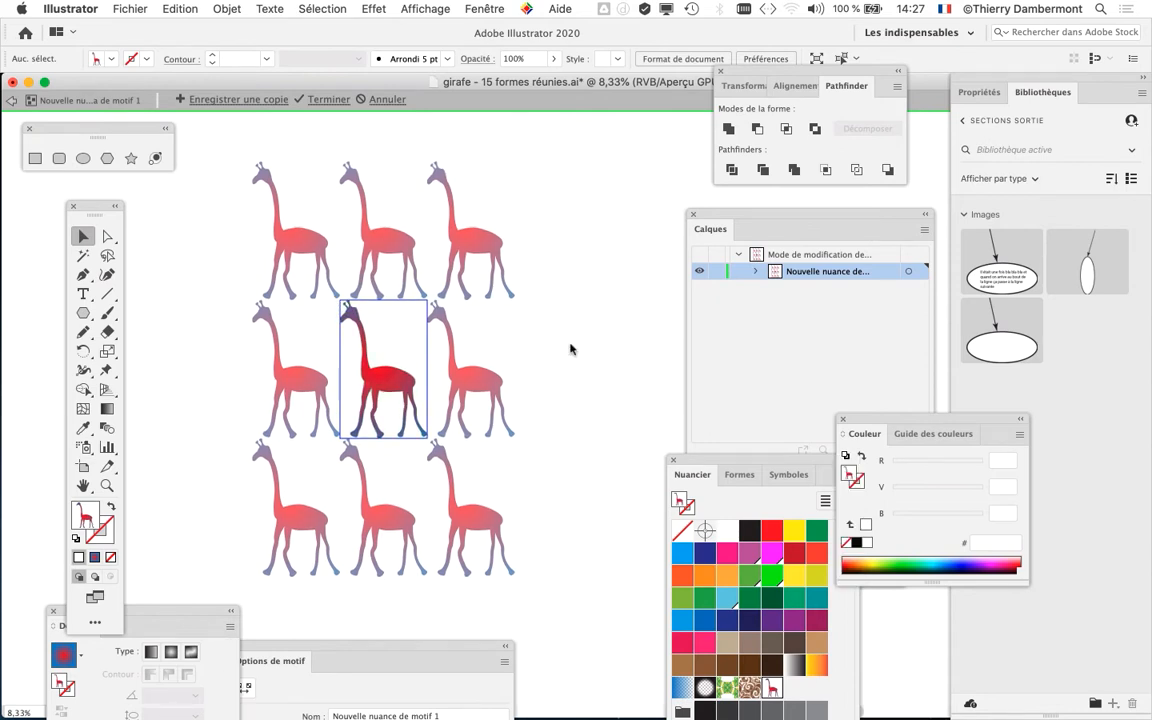
pyautogui.scroll(5, 351, 328)
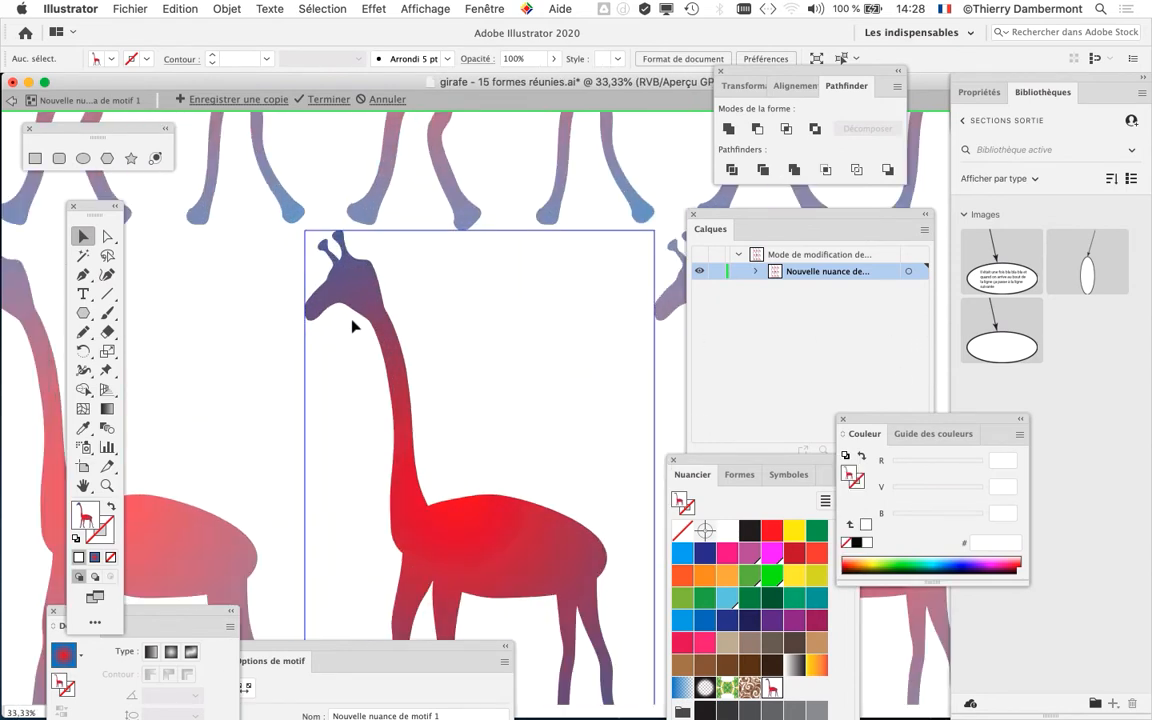
pyautogui.moveTo(301, 335); pyautogui.dragTo(414, 315)
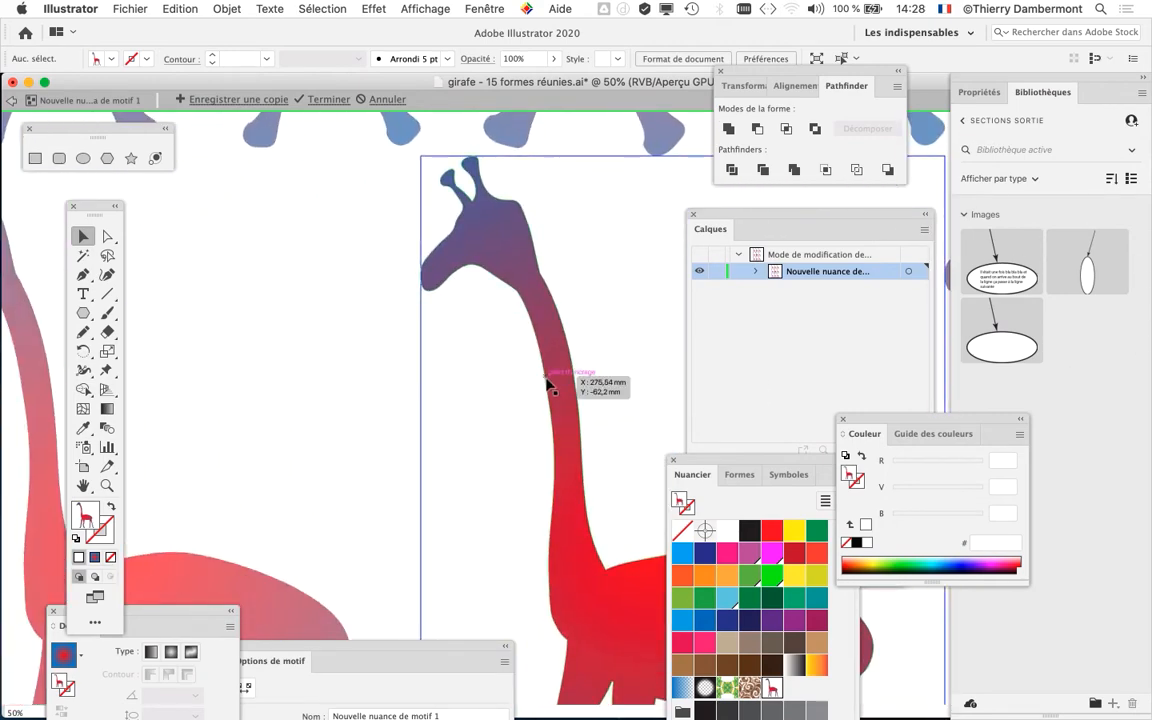
pyautogui.scroll(-5, 544, 386)
pyautogui.scroll(1, 544, 395)
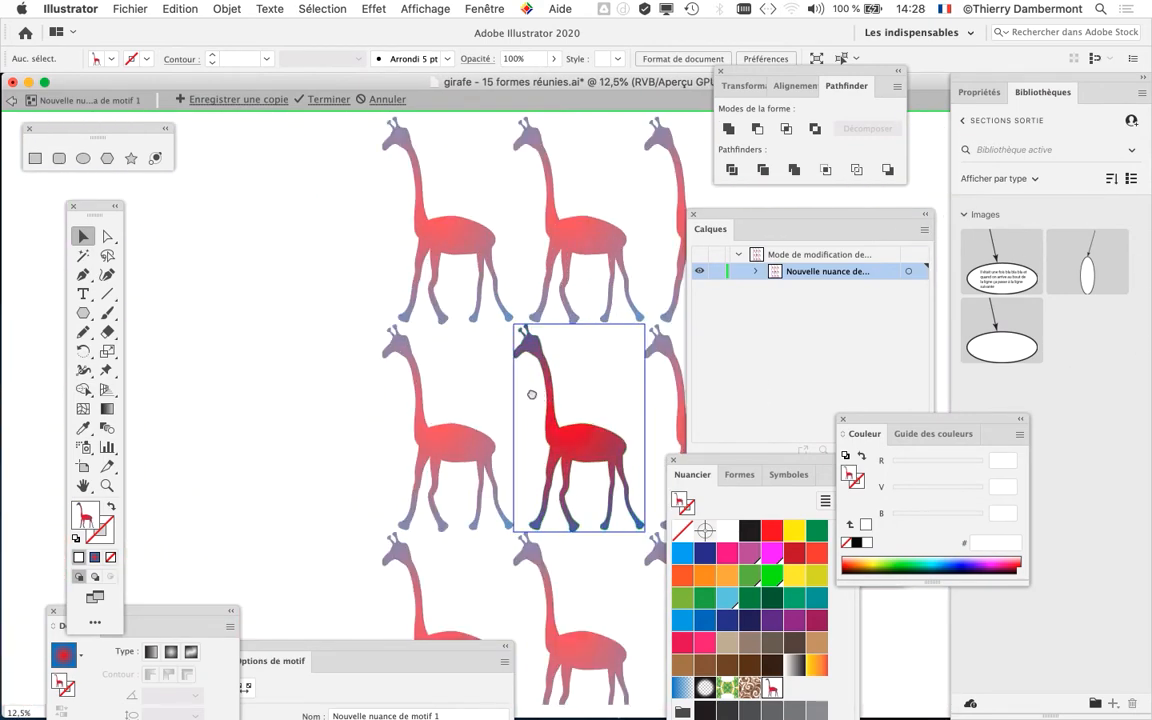
pyautogui.moveTo(531, 394); pyautogui.dragTo(267, 362)
pyautogui.scroll(-1, 443, 400)
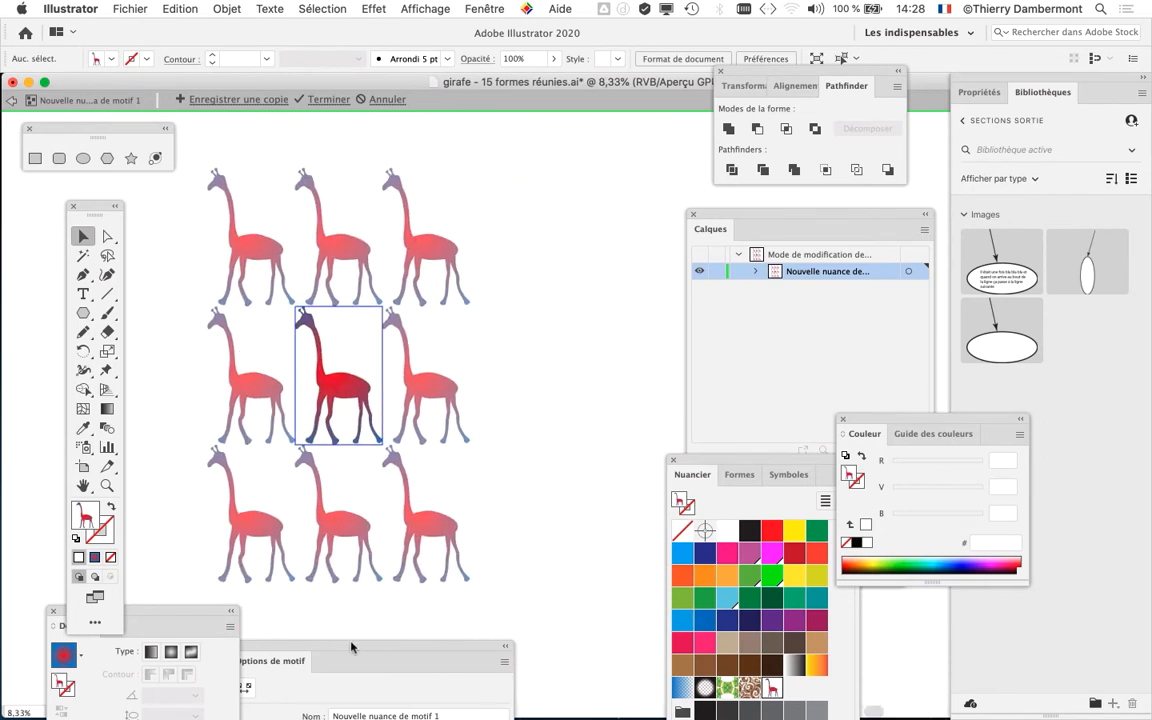
pyautogui.moveTo(334, 647); pyautogui.dragTo(640, 147)
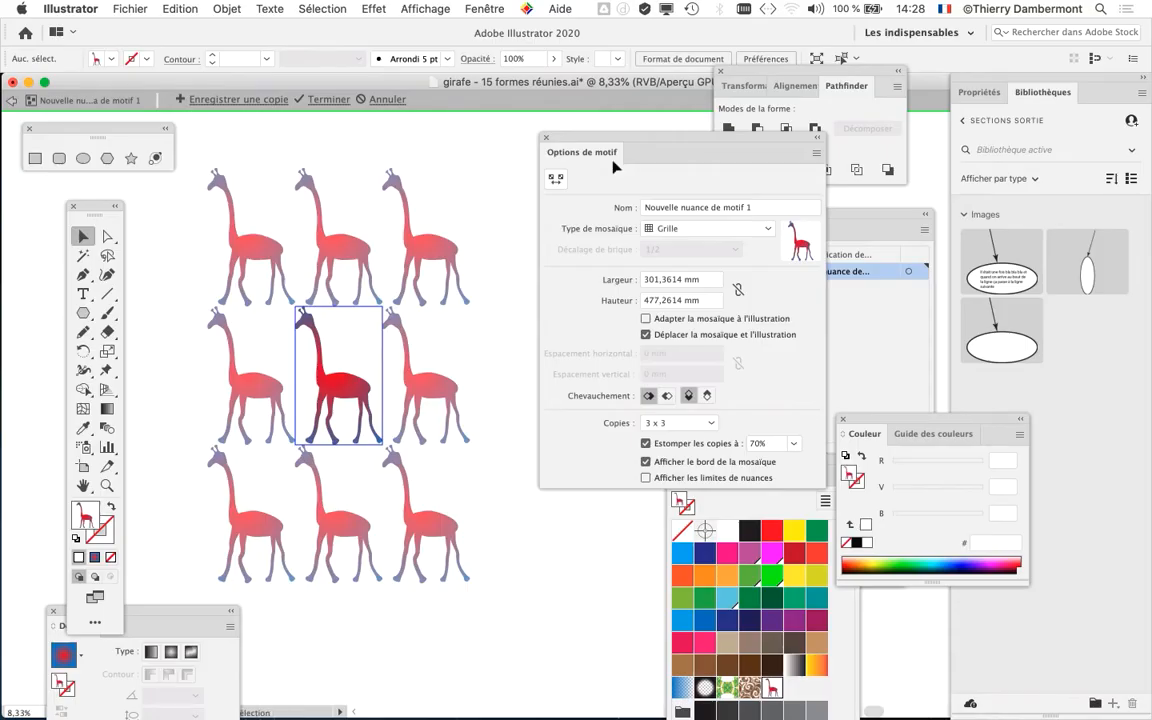
pyautogui.moveTo(130, 130); pyautogui.dragTo(135, 137)
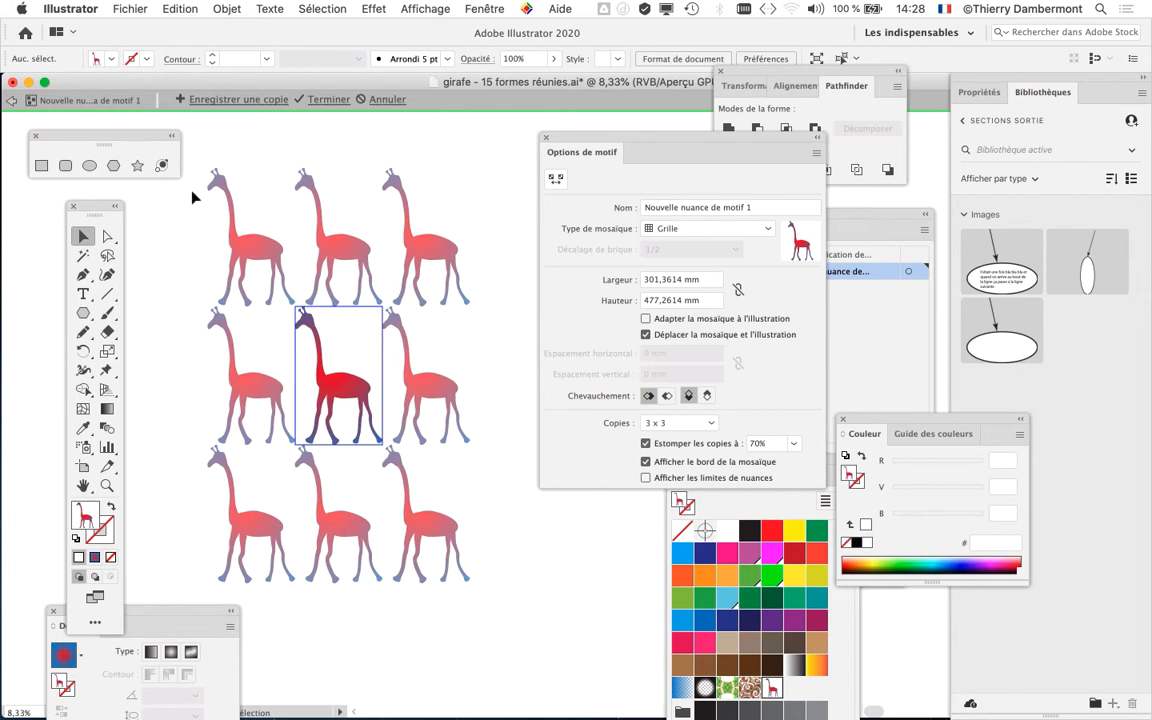
pyautogui.click(651, 153)
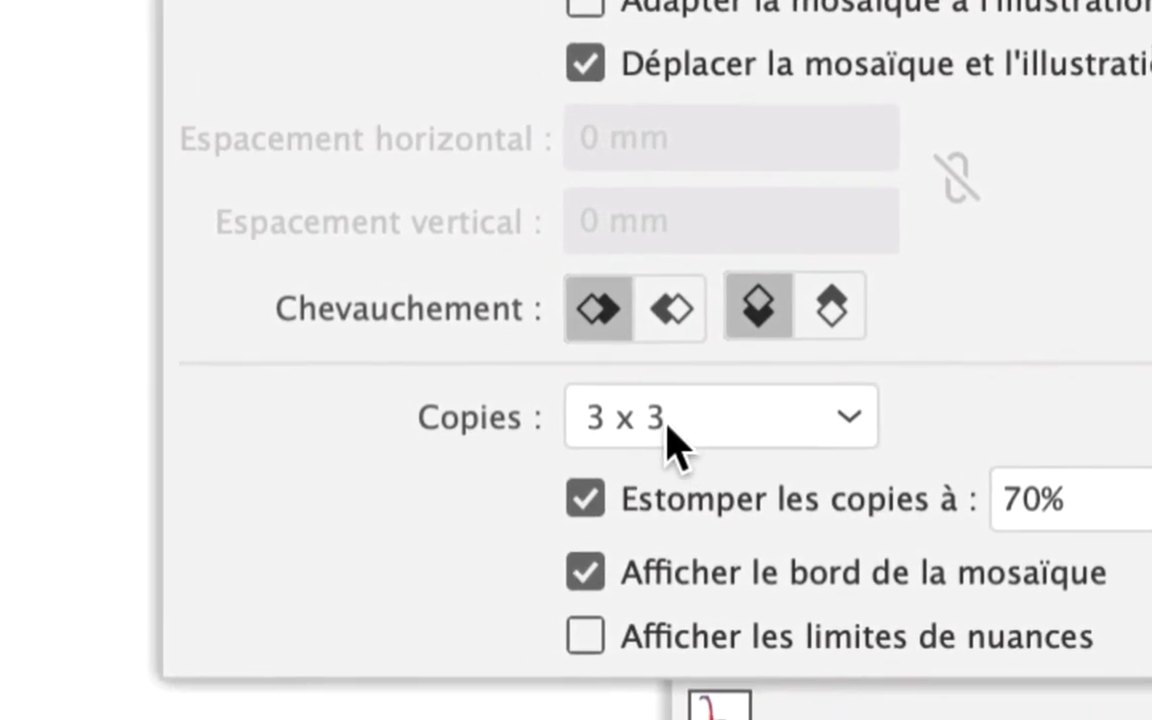
# - Set the pattern preview to 7 x 7 copies and reposition the Options de motif panel beside the giraffes
pyautogui.click(667, 428)
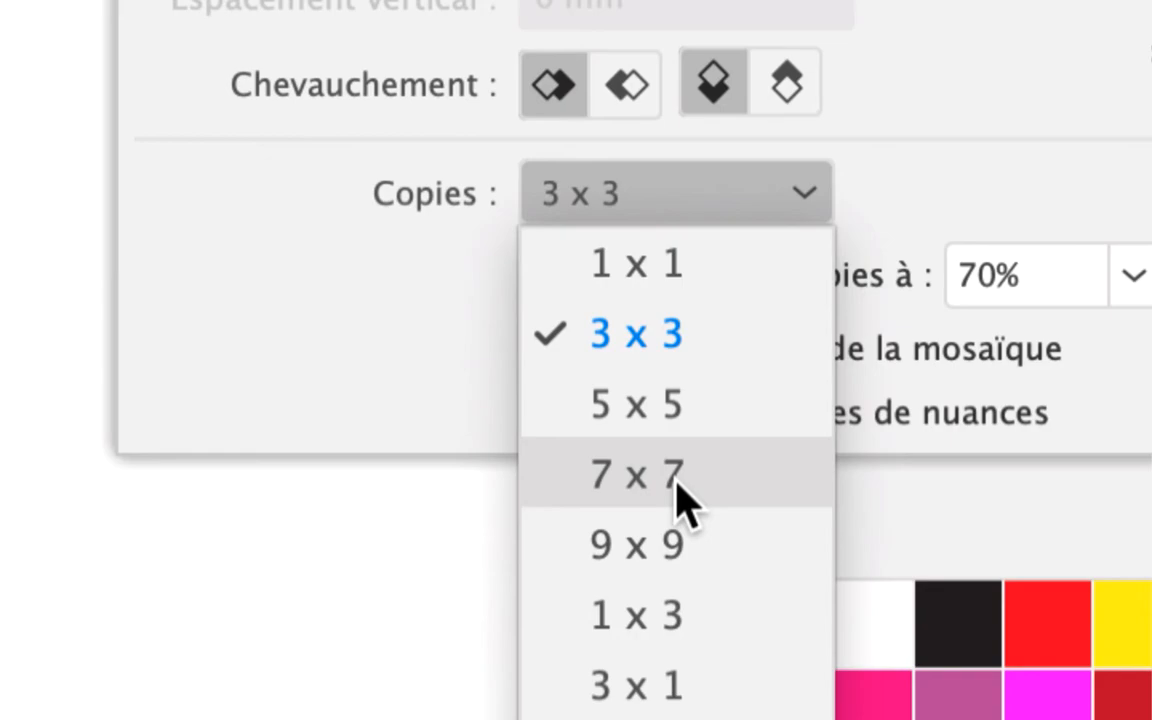
pyautogui.click(677, 483)
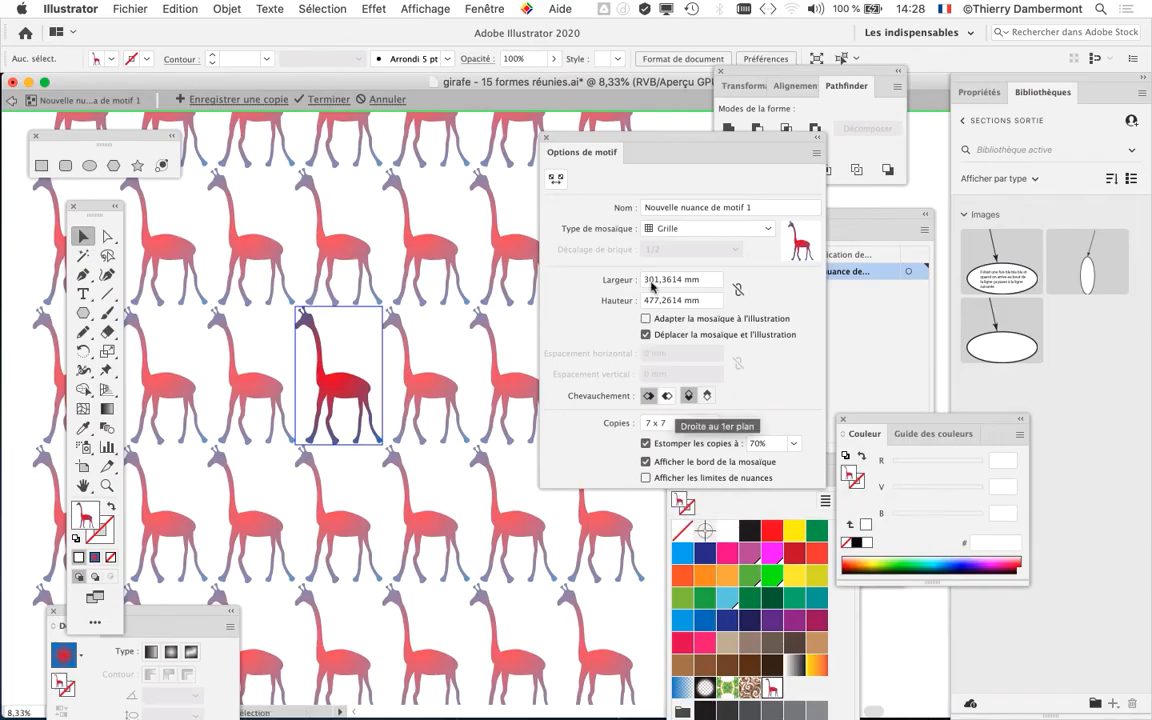
pyautogui.moveTo(577, 141); pyautogui.dragTo(884, 120)
pyautogui.press('super+minus')
pyautogui.press('super+minus')
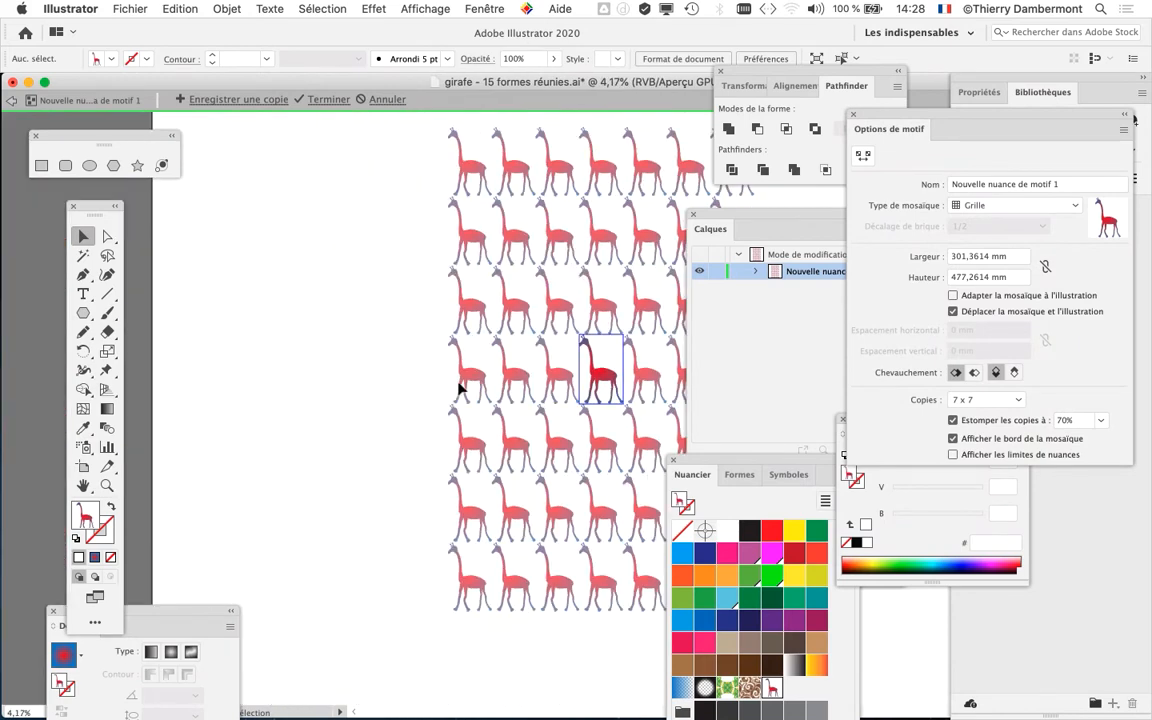
pyautogui.moveTo(500, 399); pyautogui.dragTo(285, 411)
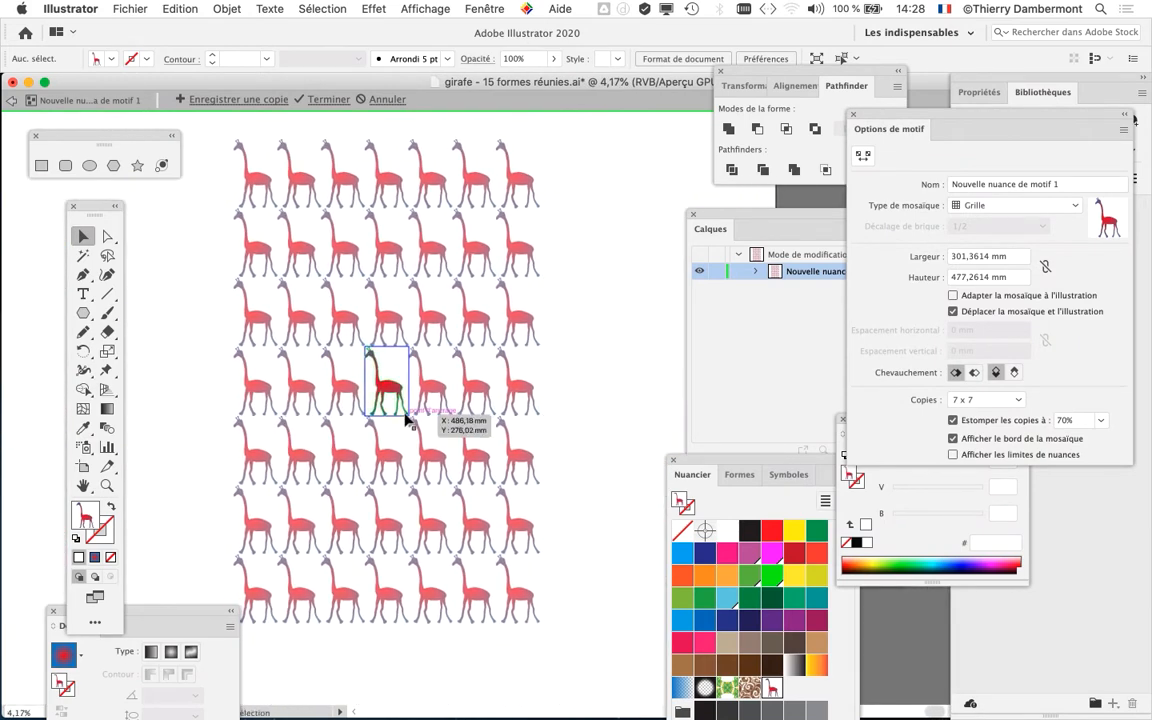
pyautogui.press('super+plus')
pyautogui.hscroll(5, 545, 417)
pyautogui.scroll(1, 545, 417)
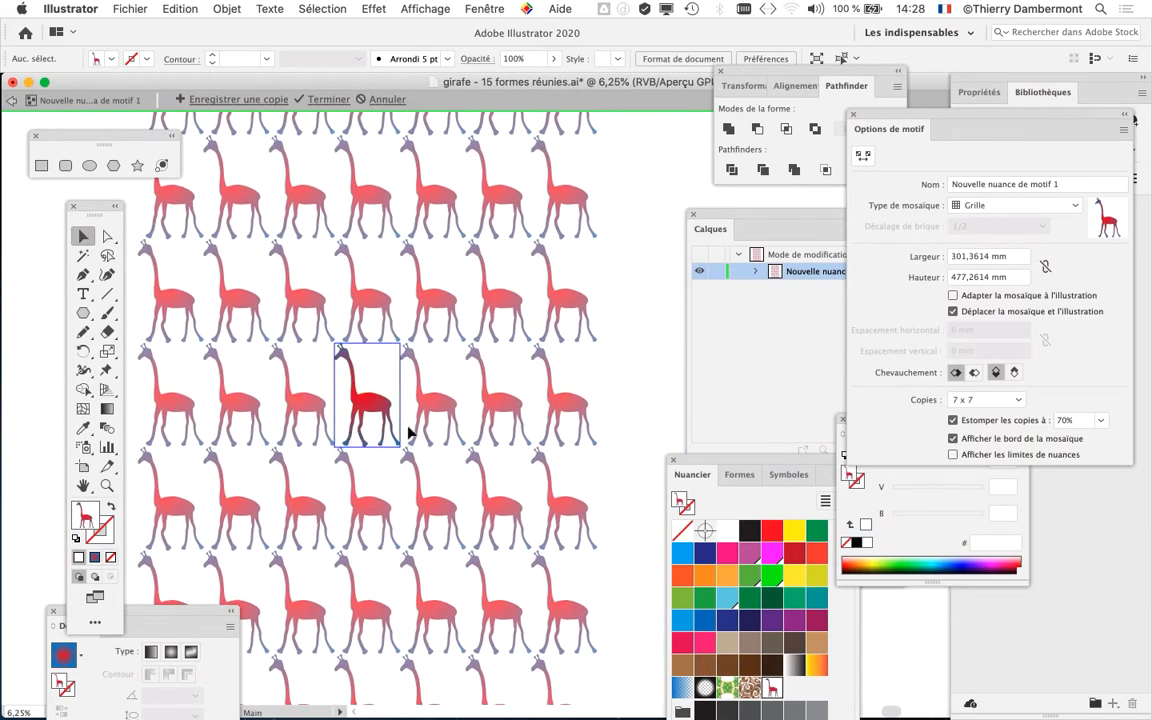
pyautogui.moveTo(975, 118); pyautogui.dragTo(643, 139)
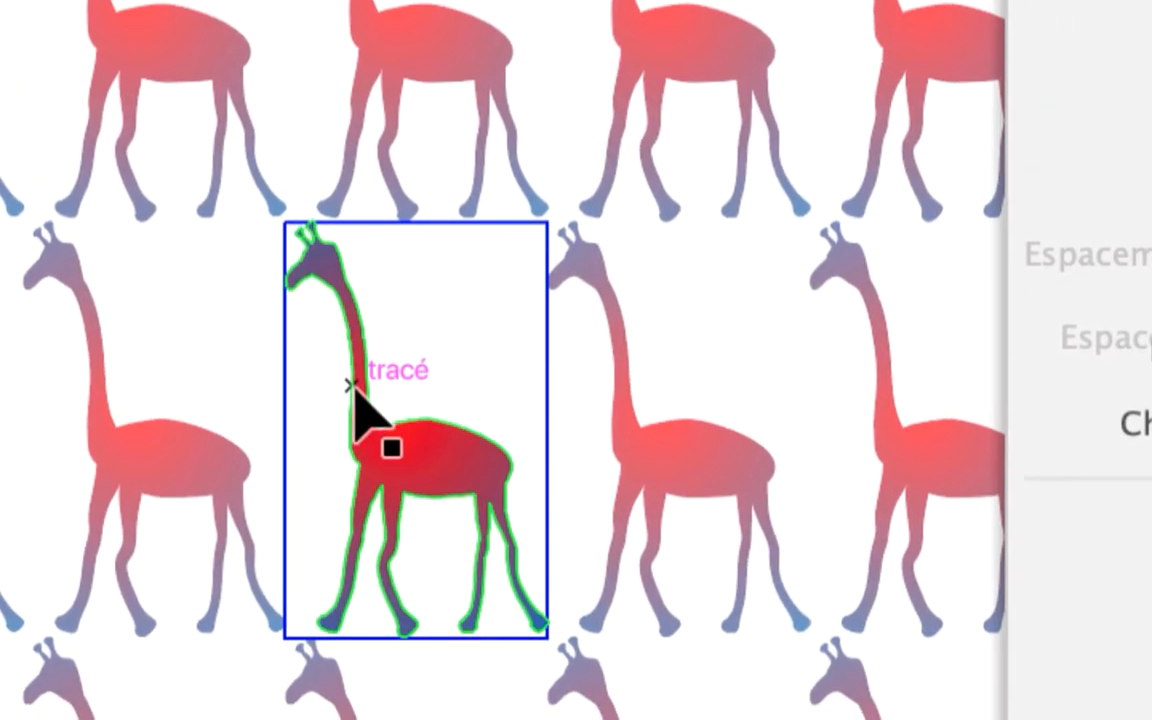
# - Change the pattern's tile type to Brique par rangée
pyautogui.click(362, 398)
pyautogui.click(141, 82)
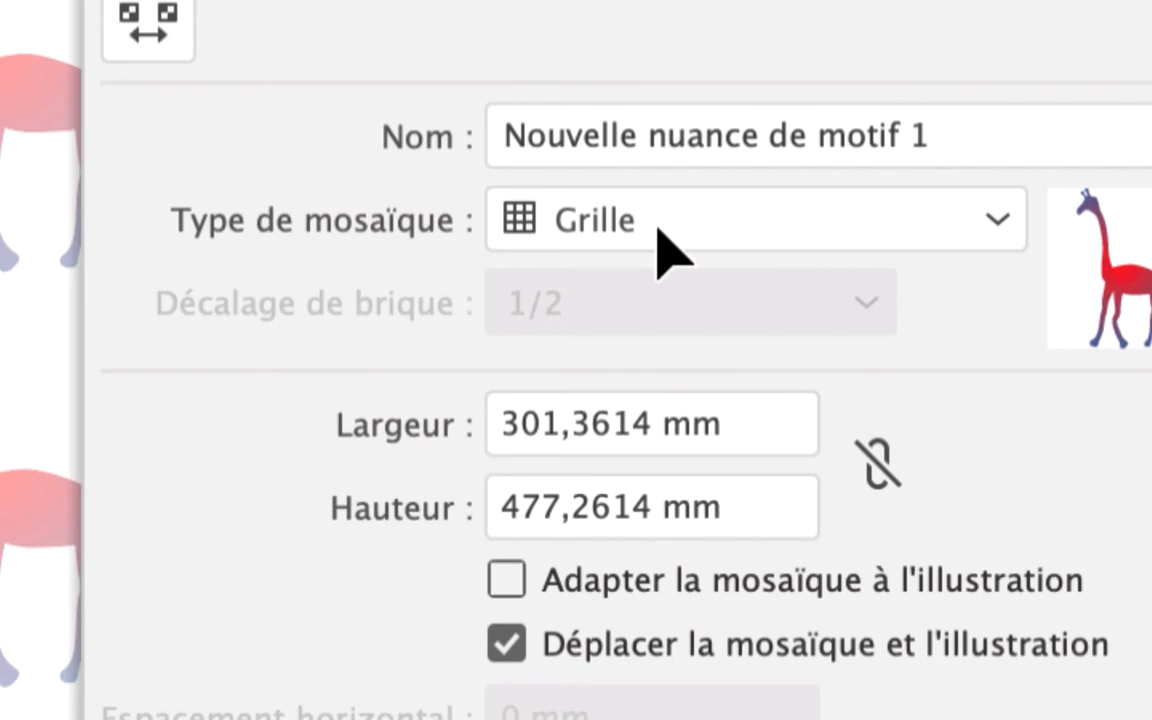
pyautogui.click(659, 235)
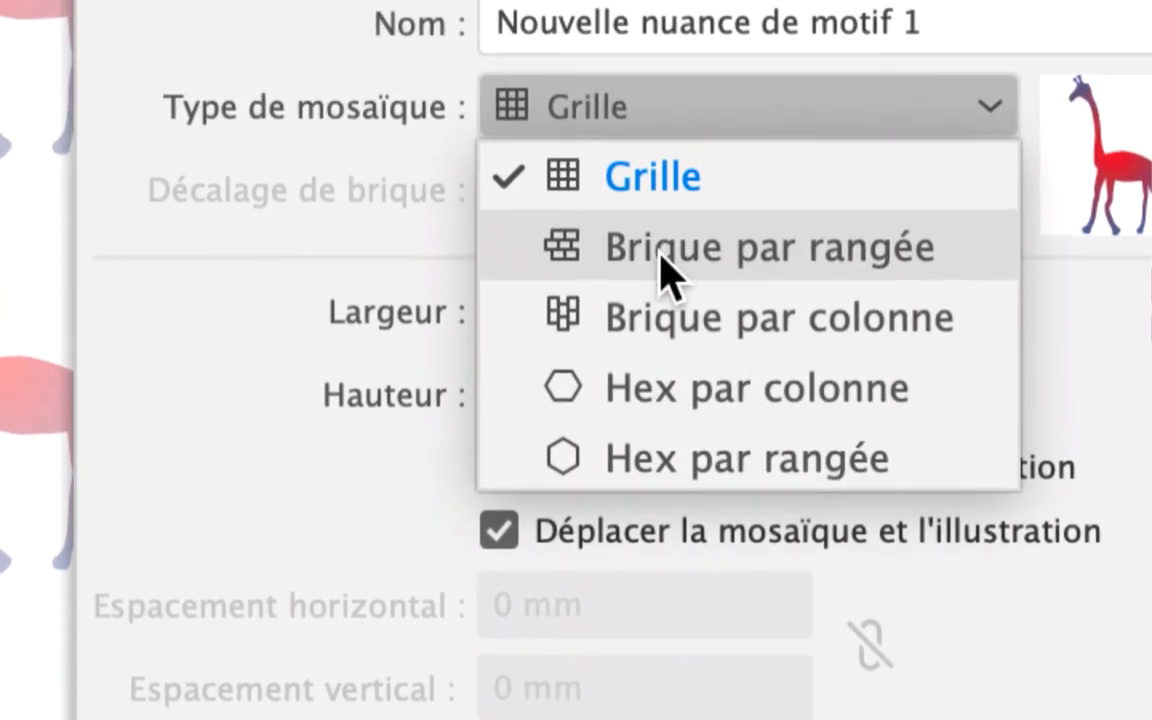
pyautogui.click(665, 275)
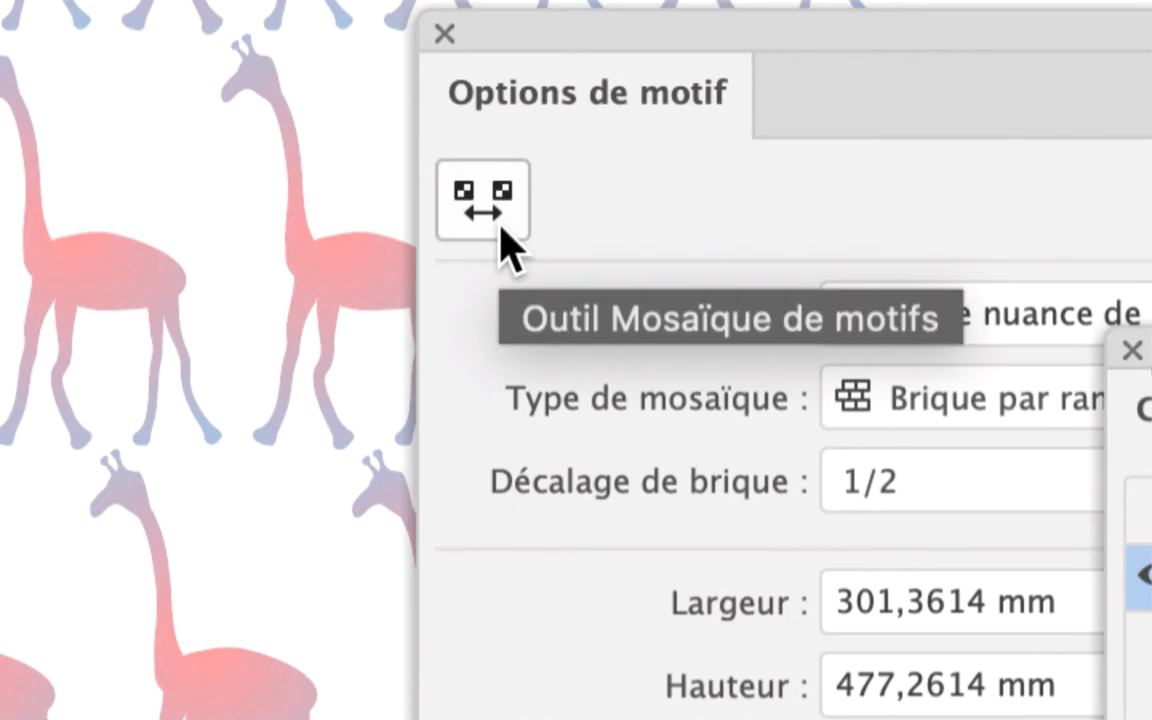
# - Resize the tile freely with the Pattern Tile tool, first larger than the giraffe and finally smaller so neighbouring copies overlap
pyautogui.click(500, 229)
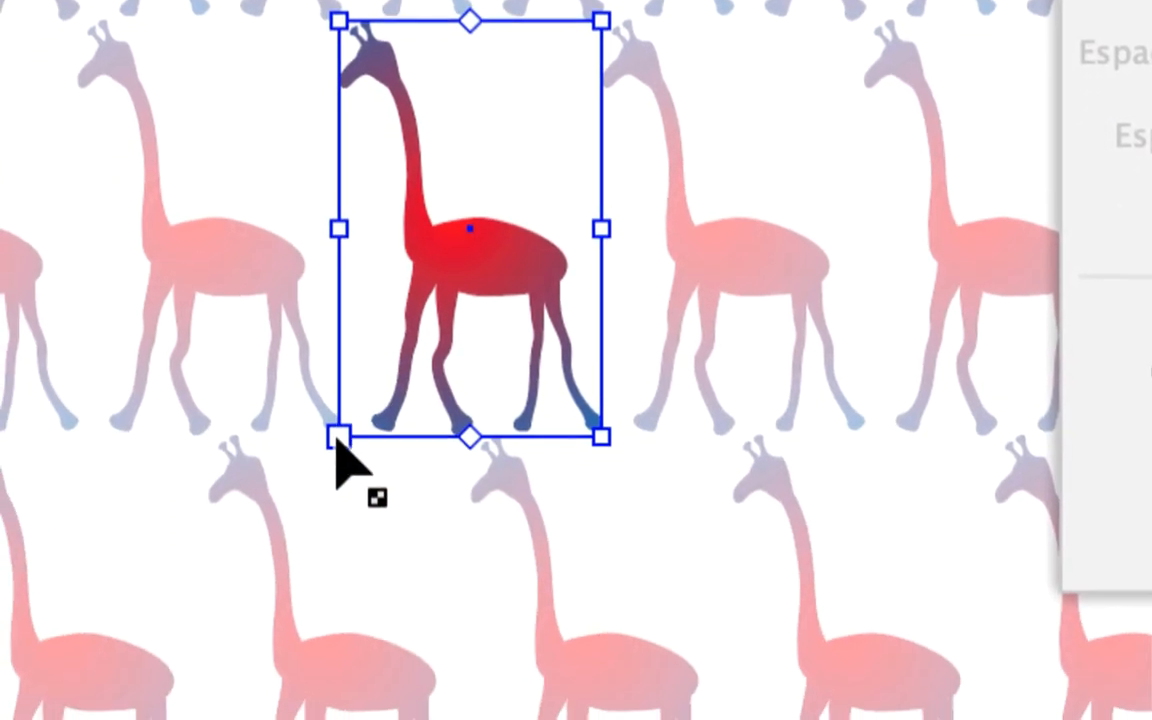
pyautogui.moveTo(338, 440); pyautogui.dragTo(327, 455)
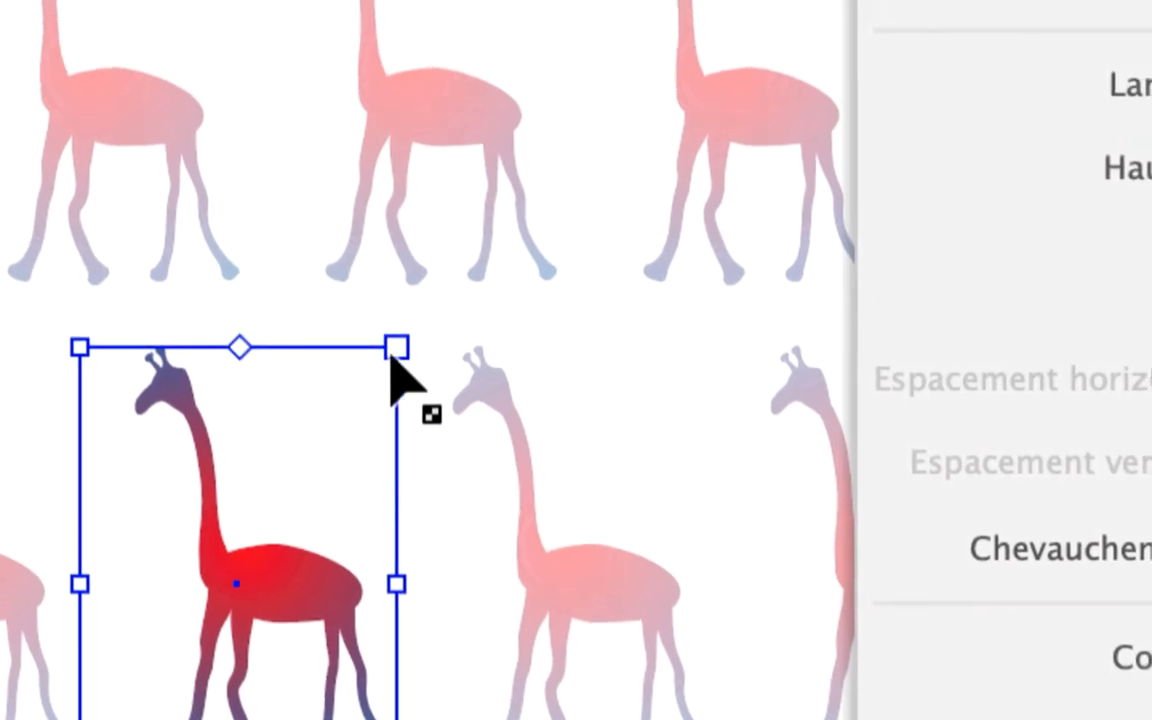
pyautogui.moveTo(511, 139); pyautogui.dragTo(545, 123)
pyautogui.moveTo(397, 350); pyautogui.dragTo(376, 370)
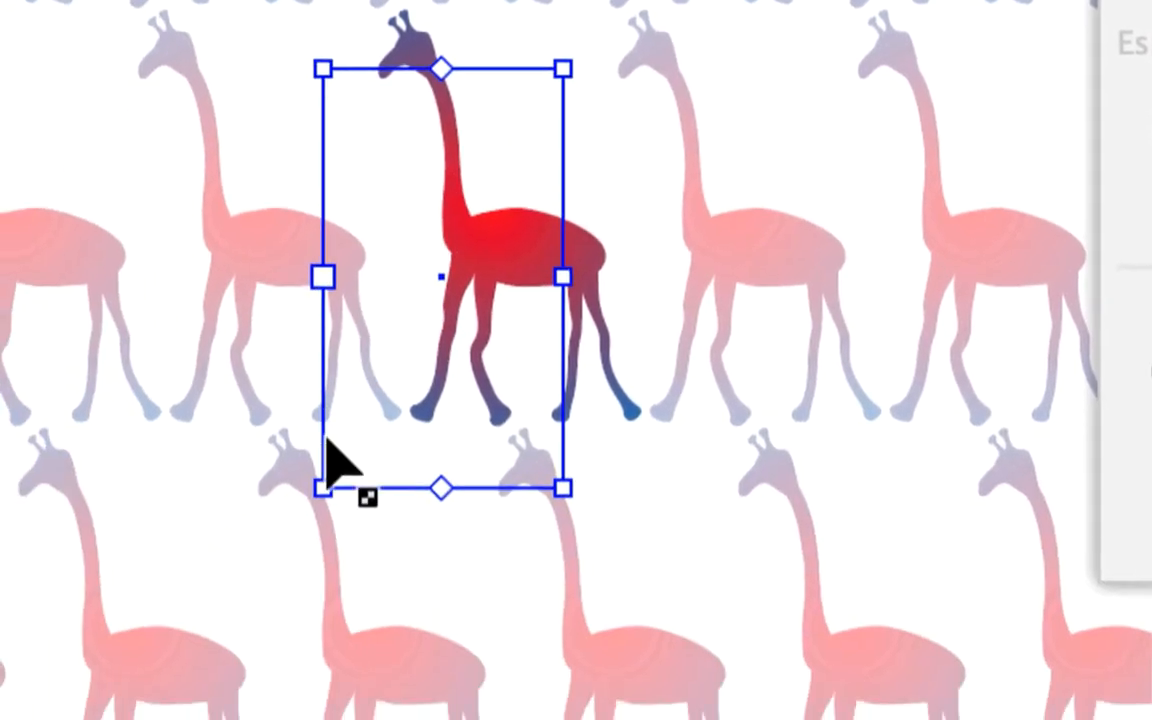
pyautogui.moveTo(327, 455); pyautogui.dragTo(348, 423)
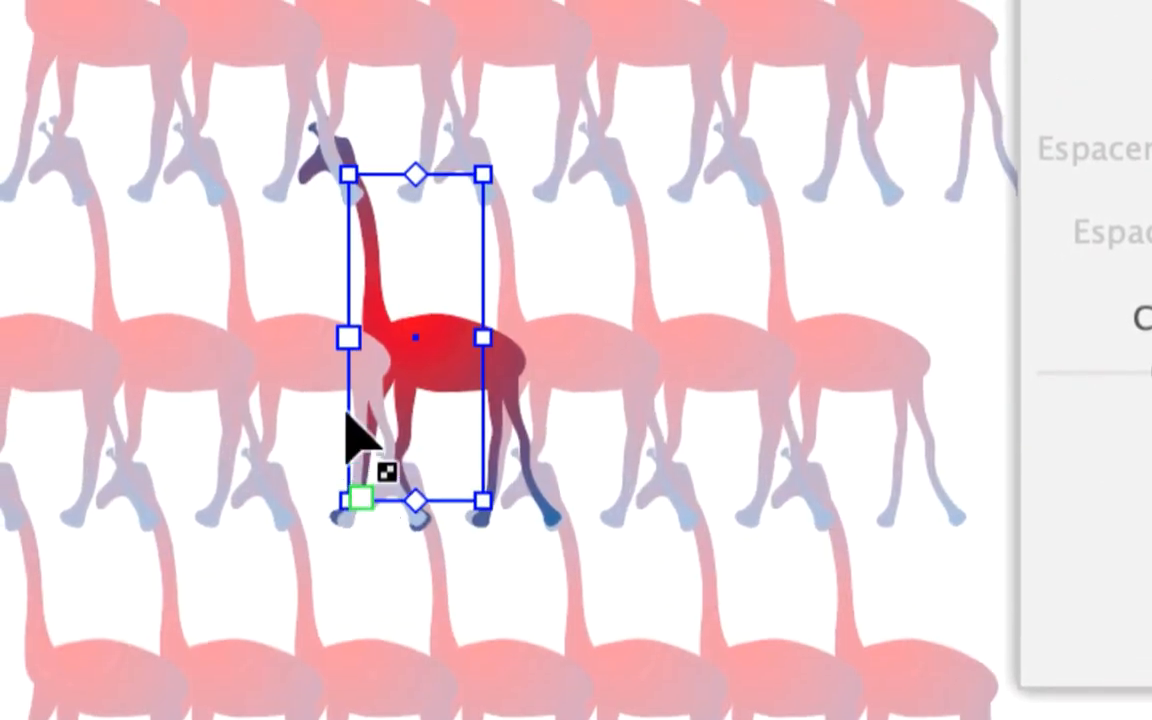
pyautogui.scroll(1, 348, 403)
pyautogui.scroll(1, 348, 404)
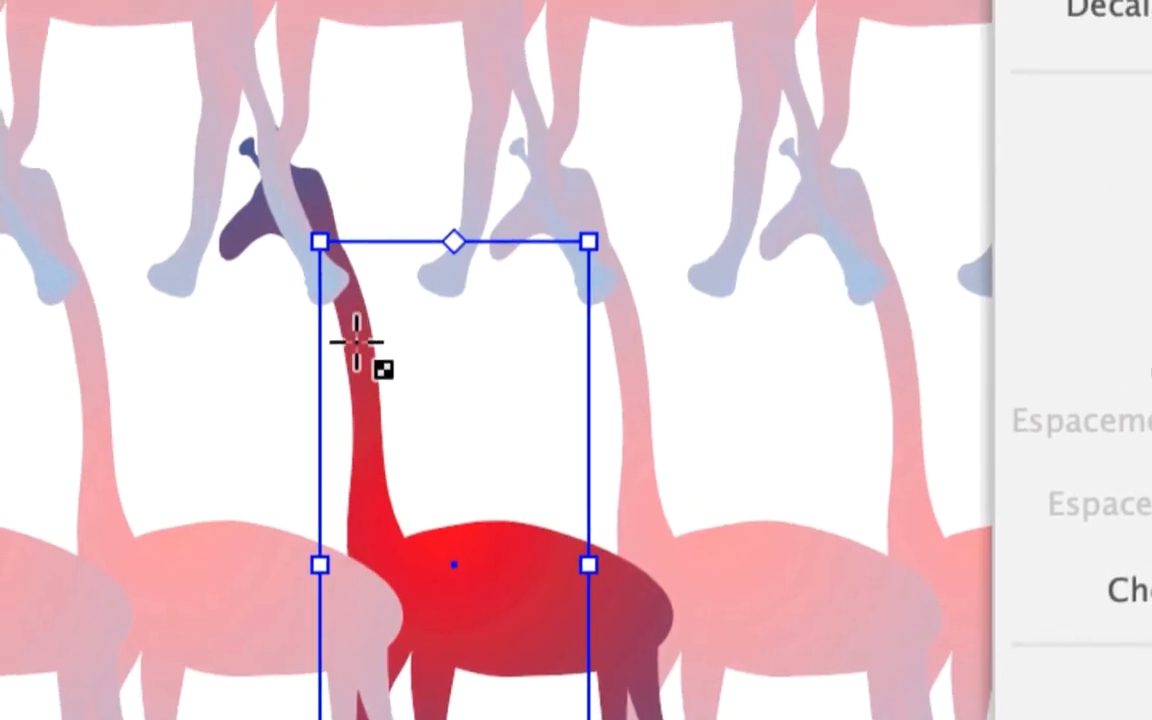
# - Resize the pattern tile by its corner to 168,926 mm wide and 371,5657 mm high
pyautogui.moveTo(349, 327); pyautogui.dragTo(356, 358)
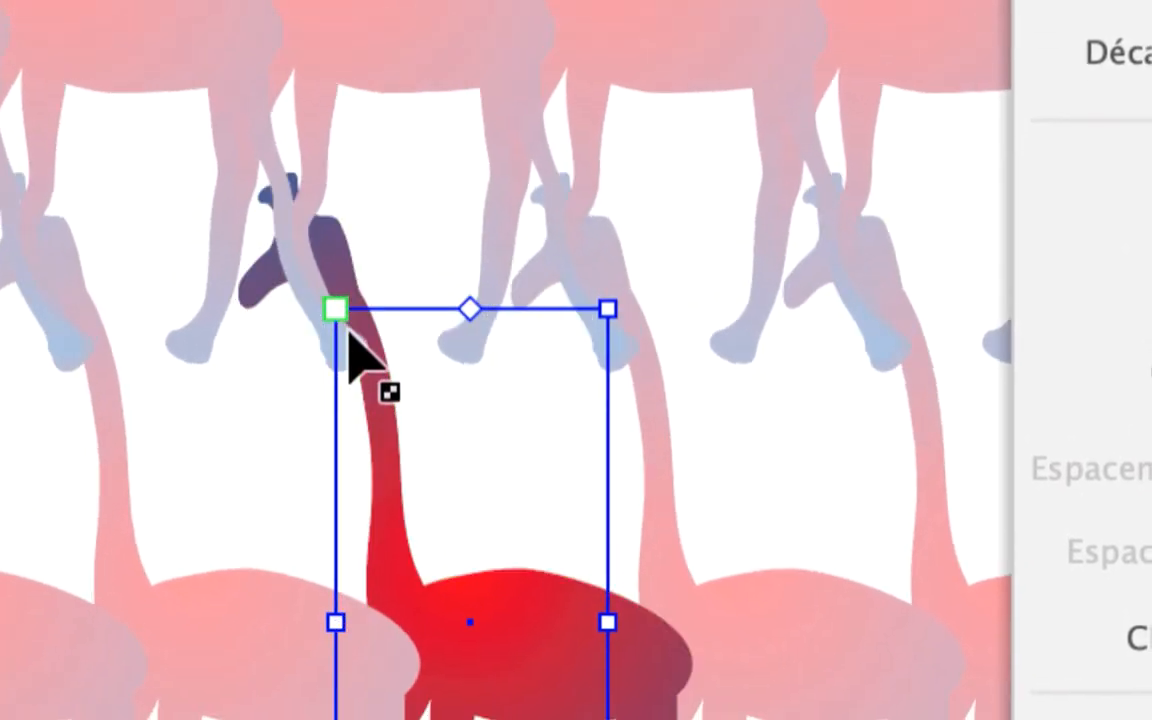
pyautogui.moveTo(337, 304); pyautogui.dragTo(316, 287)
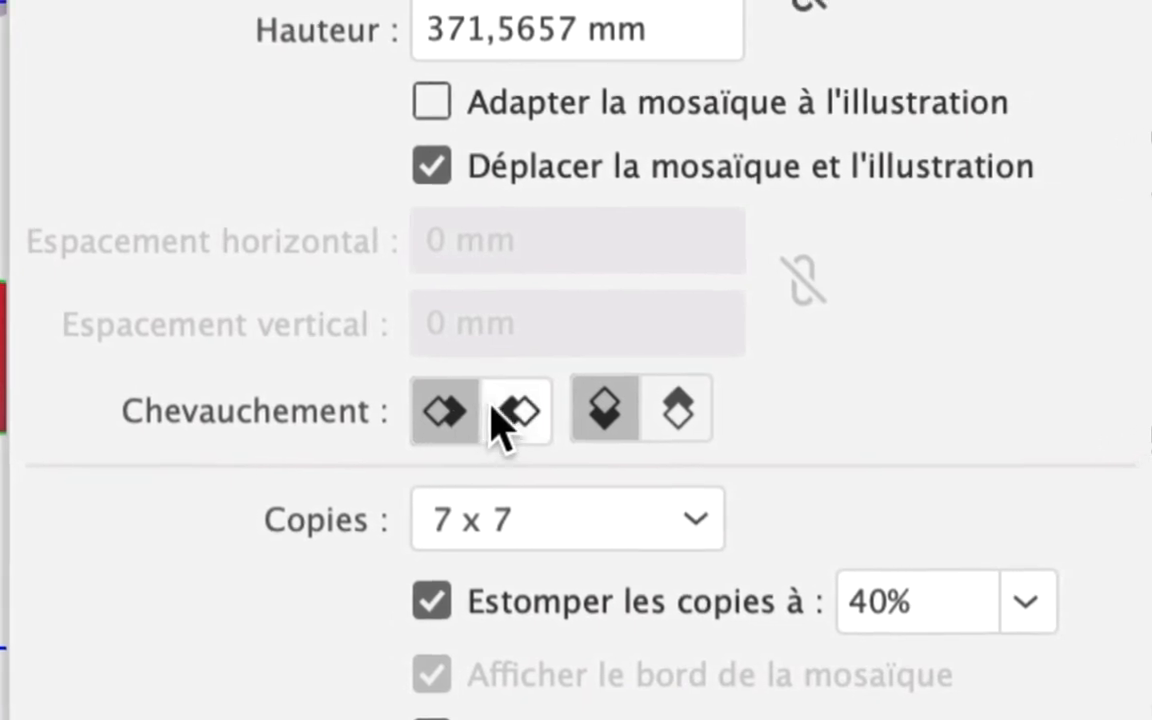
# - Set the horizontal overlap to bring the right-hand copies in front and dim the pattern copies to 70%
pyautogui.click(997, 441)
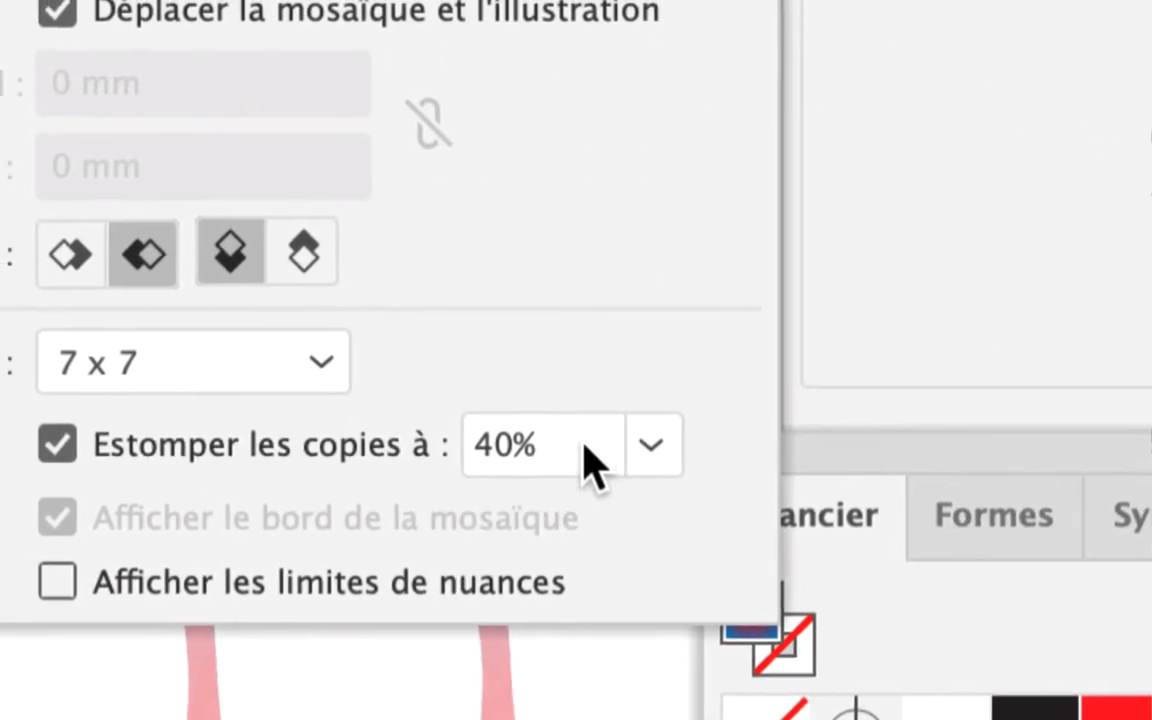
pyautogui.click(892, 521)
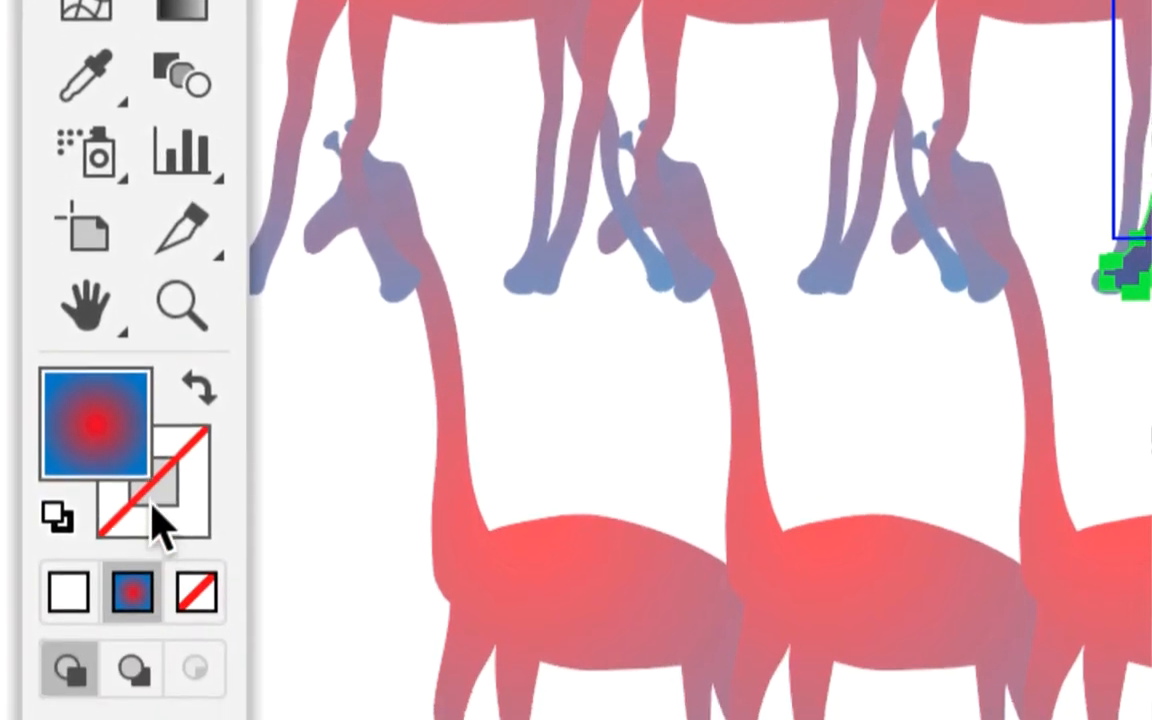
# - Give the giraffe in the pattern a white stroke from the swatches
pyautogui.click(175, 600)
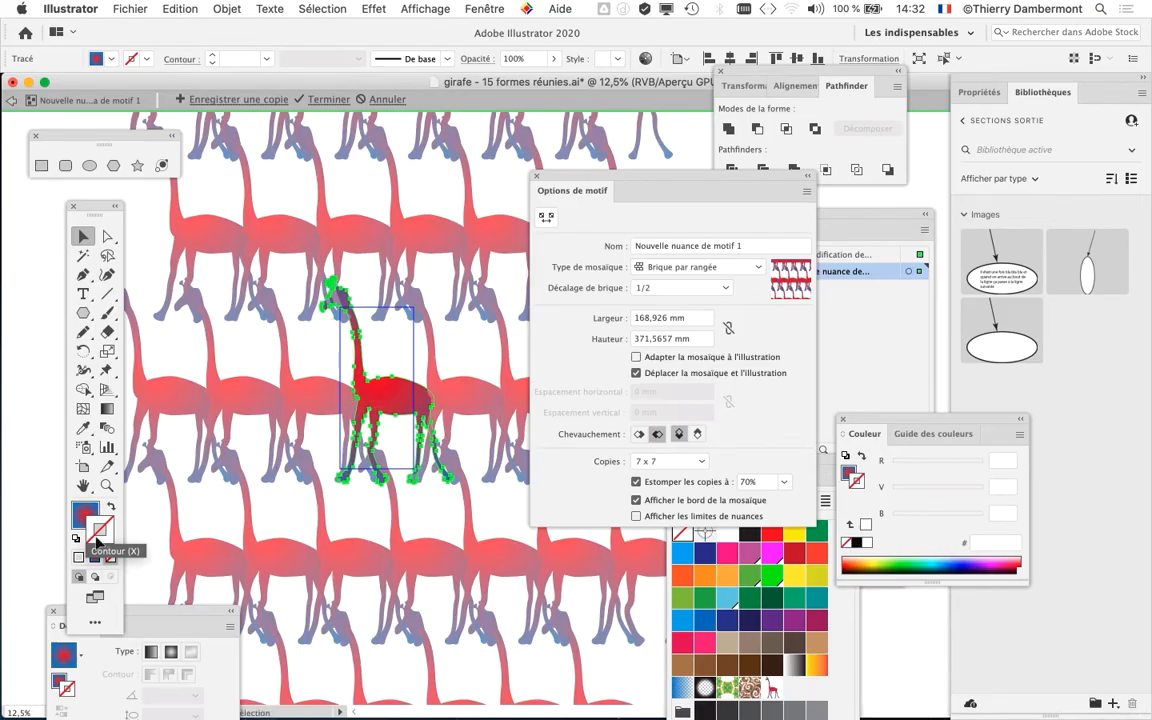
pyautogui.moveTo(828, 465); pyautogui.dragTo(552, 172)
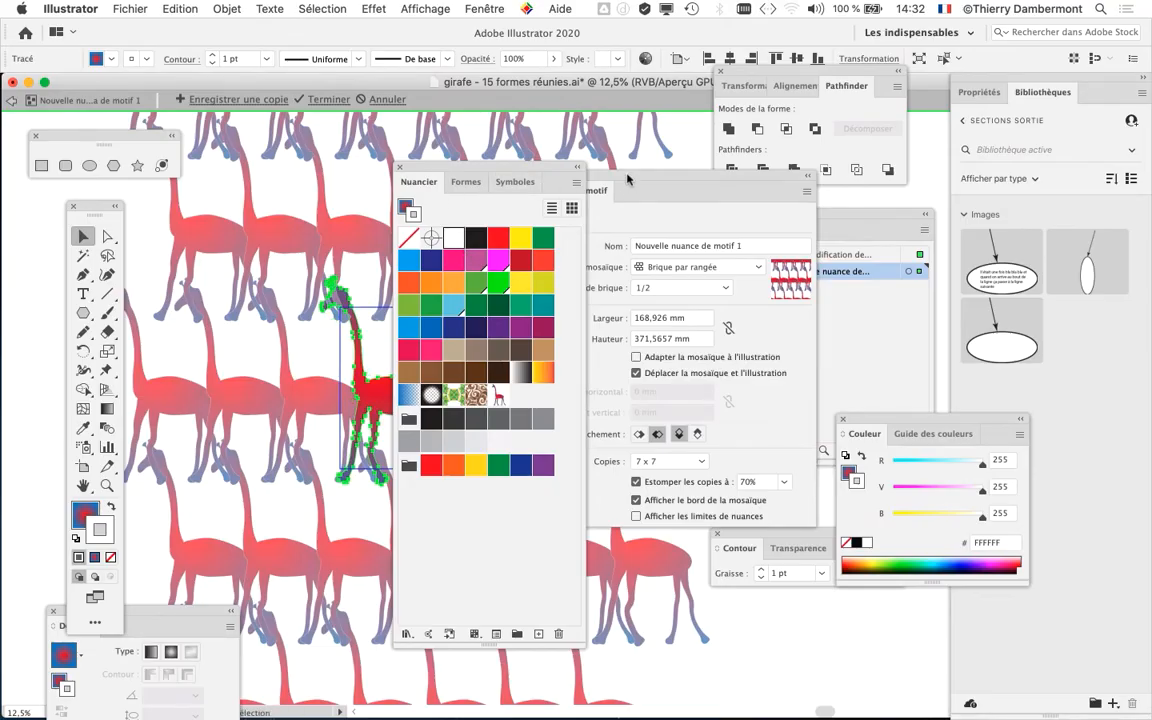
# - Place the Contour panel beside the giraffe, clear of the other panels, and increase the white stroke's weight in increments
pyautogui.moveTo(628, 178); pyautogui.dragTo(964, 616)
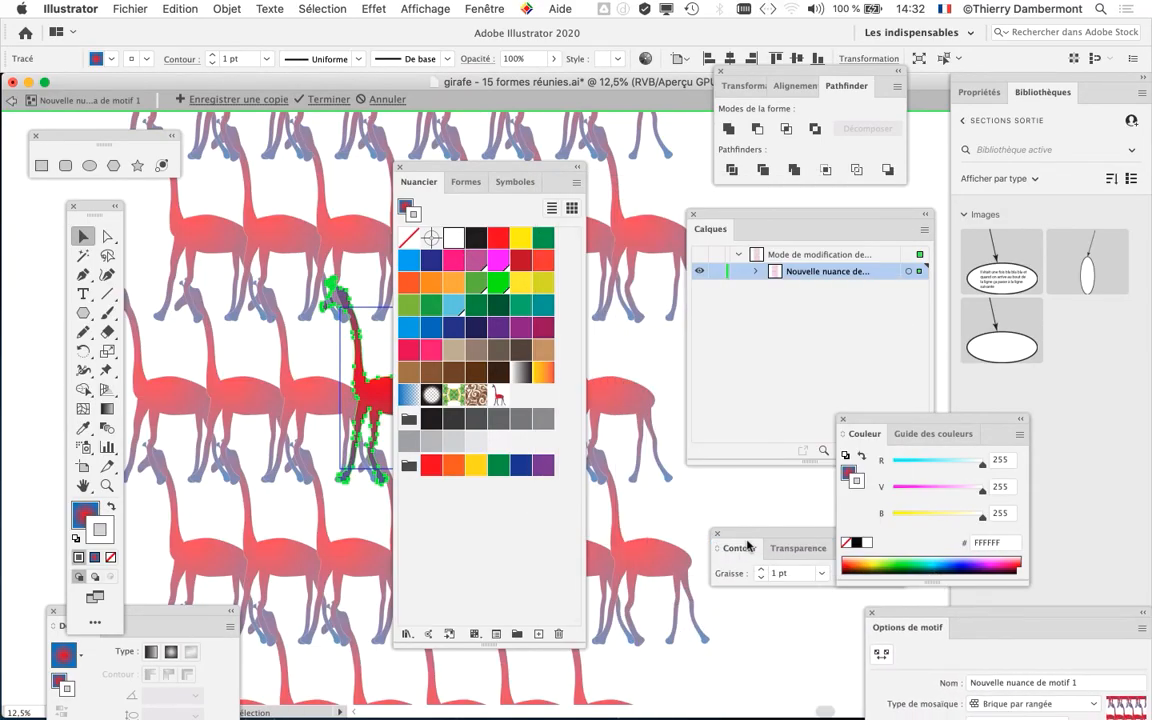
pyautogui.moveTo(748, 545); pyautogui.dragTo(254, 110)
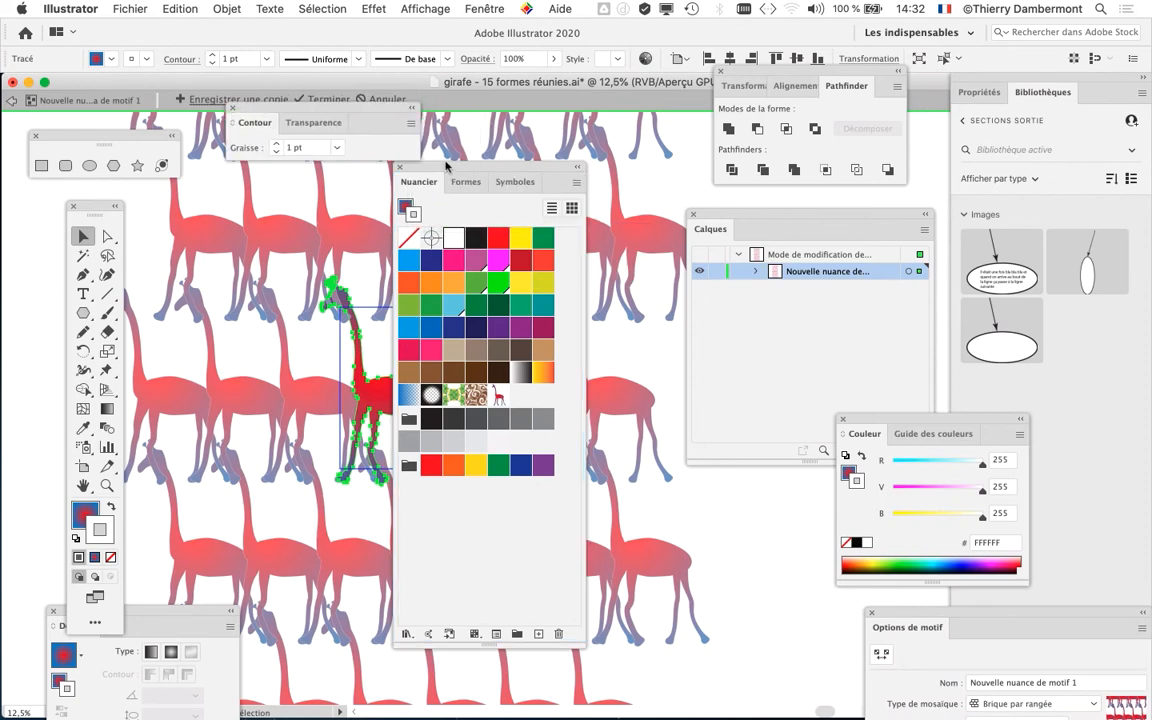
pyautogui.moveTo(446, 165); pyautogui.dragTo(599, 402)
pyautogui.moveTo(326, 111); pyautogui.dragTo(507, 188)
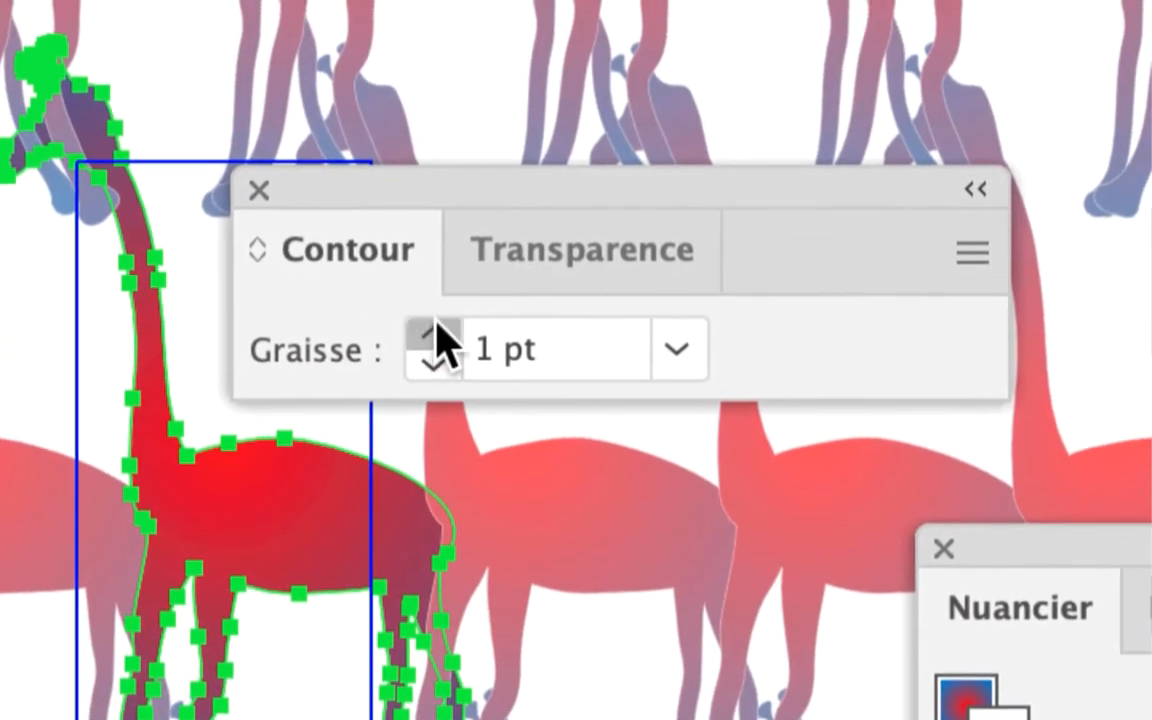
pyautogui.click(431, 333)
pyautogui.click(431, 333)
pyautogui.click(431, 333)
pyautogui.click(431, 333)
pyautogui.click(431, 333)
pyautogui.click(431, 333)
pyautogui.click(431, 333)
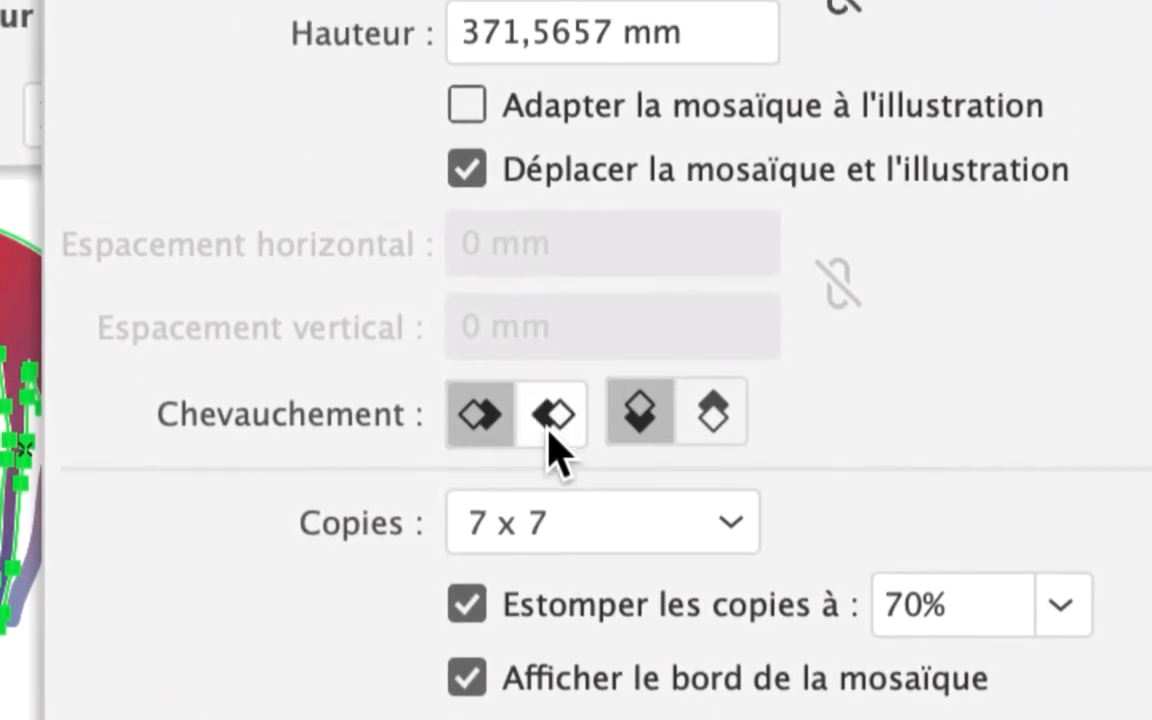
# - Try the right-in-front overlap, return to left in front, and set the vertical overlap to bottom in front
pyautogui.click(579, 322)
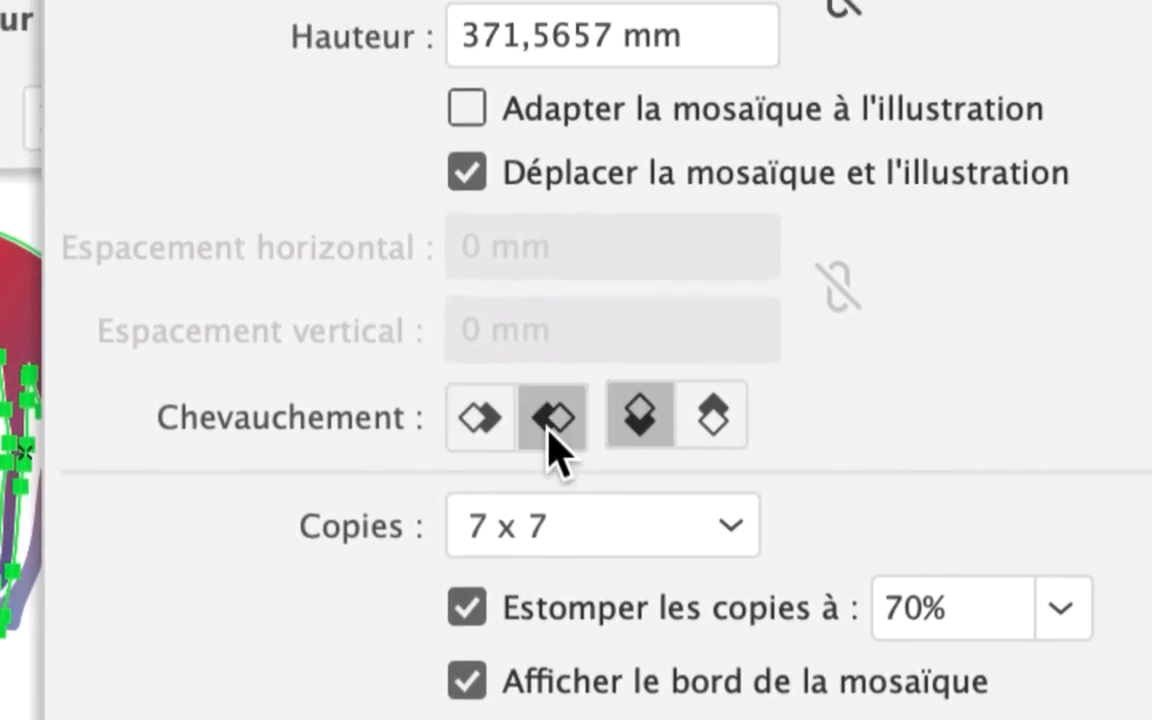
pyautogui.click(509, 324)
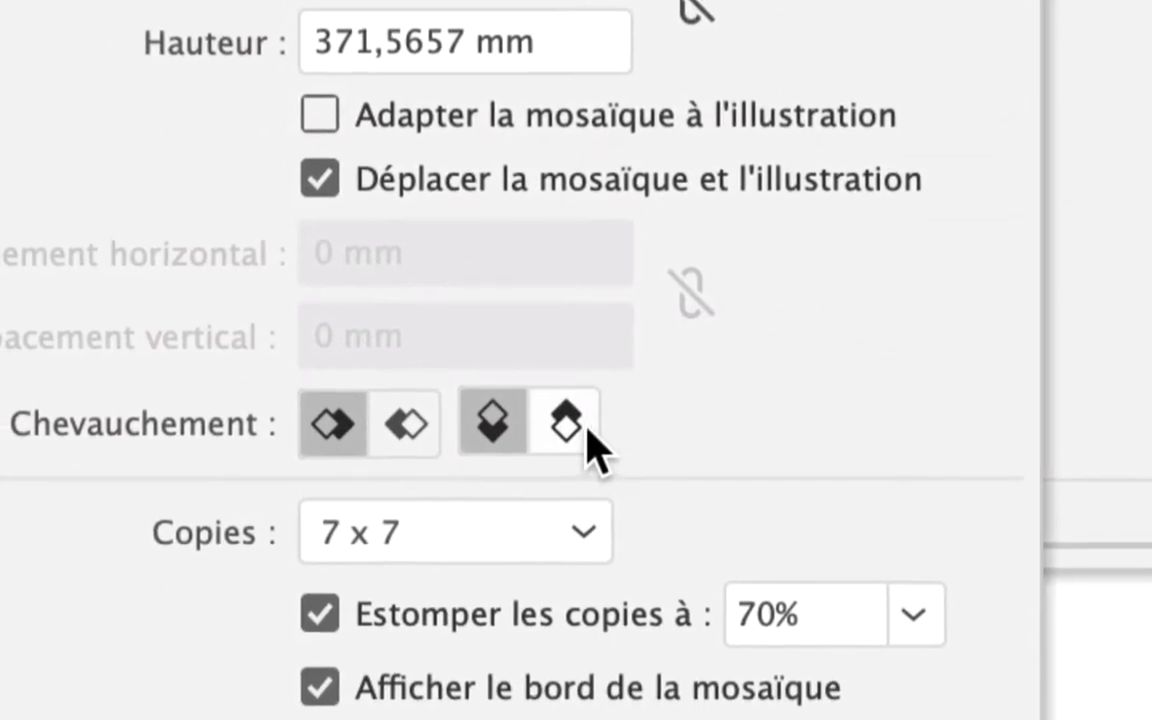
pyautogui.click(826, 678)
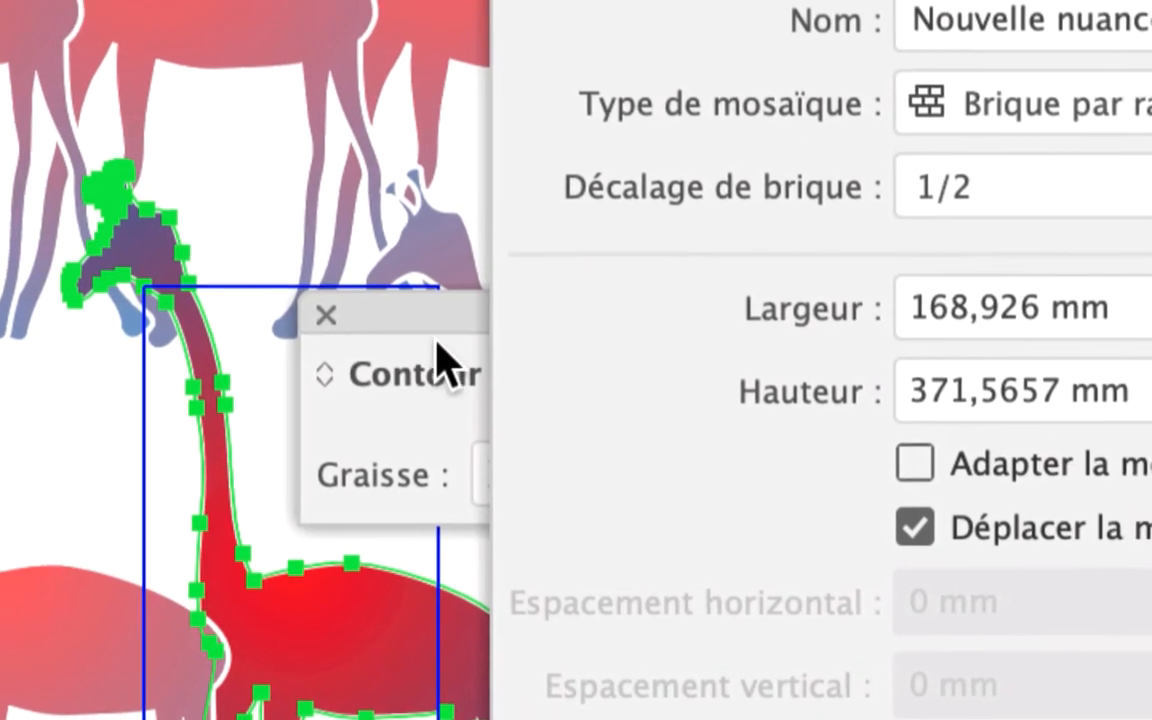
# - Raise the giraffe's stroke weight to 10 pt and move the Options de motif and Contour panels clear of it
pyautogui.click(437, 342)
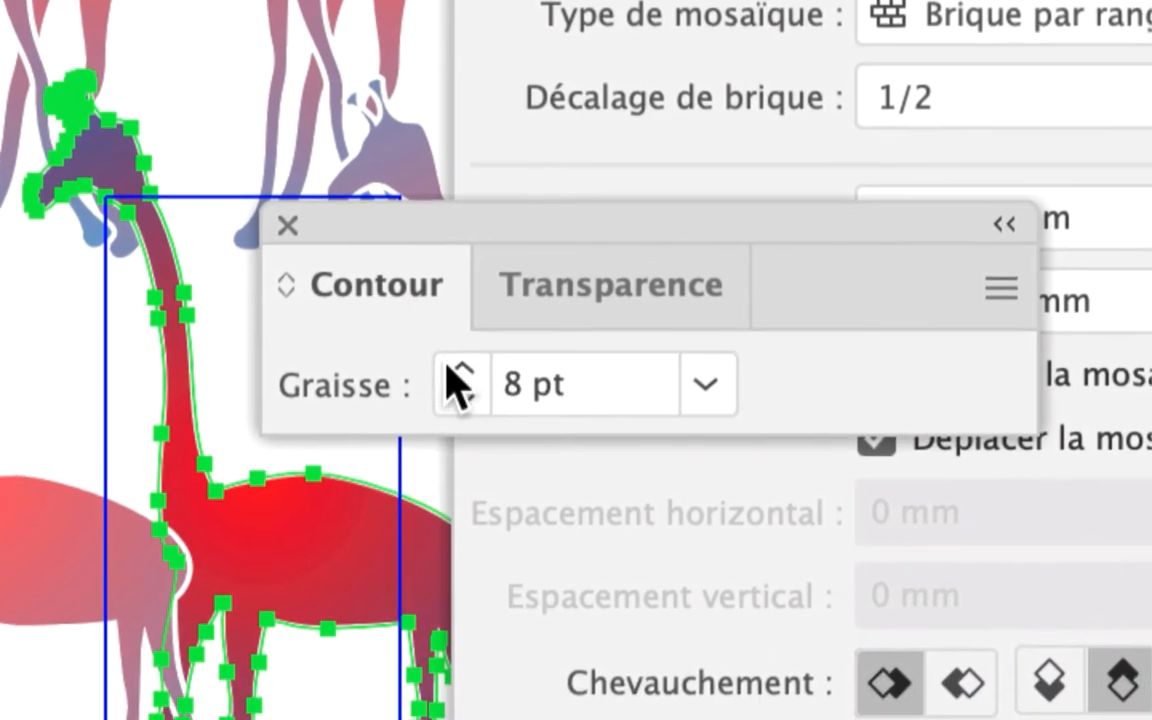
pyautogui.click(490, 456)
pyautogui.click(452, 368)
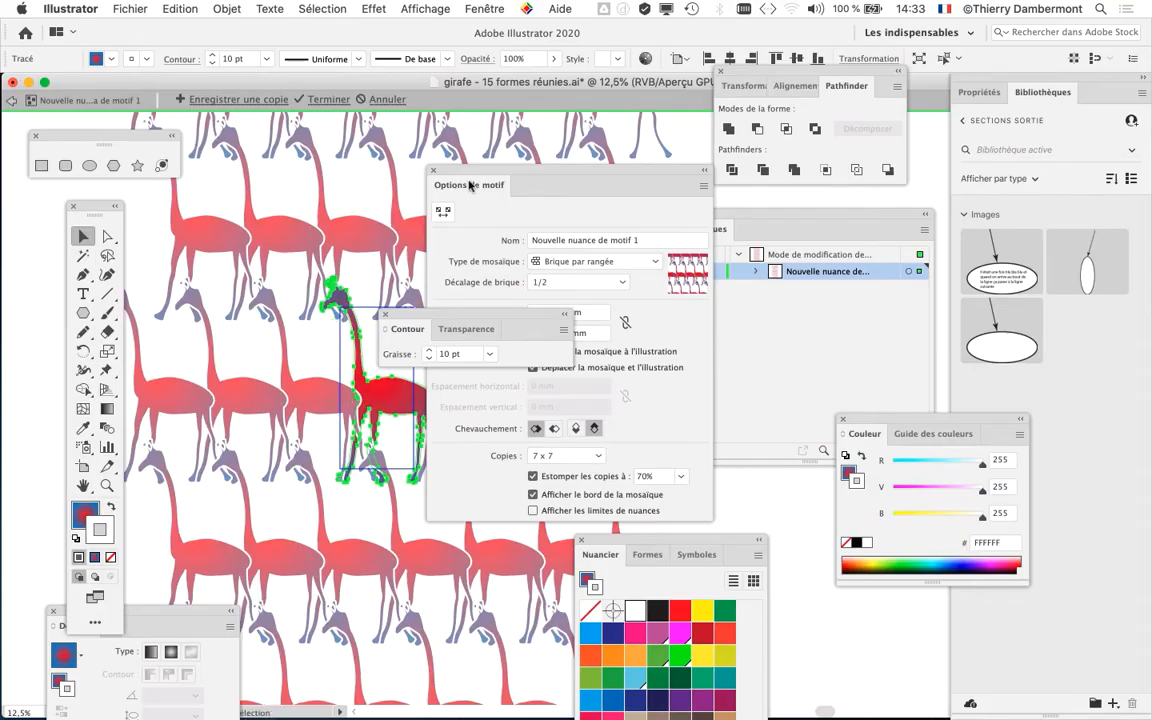
pyautogui.moveTo(469, 185); pyautogui.dragTo(857, 618)
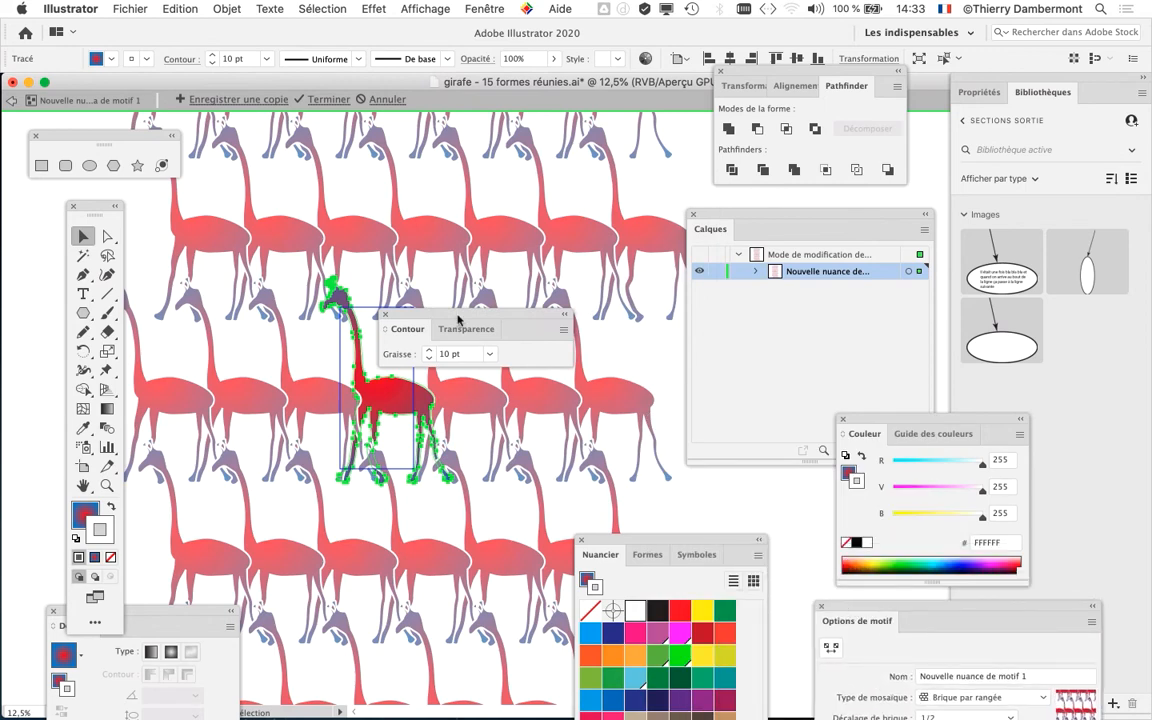
pyautogui.moveTo(459, 318); pyautogui.dragTo(571, 203)
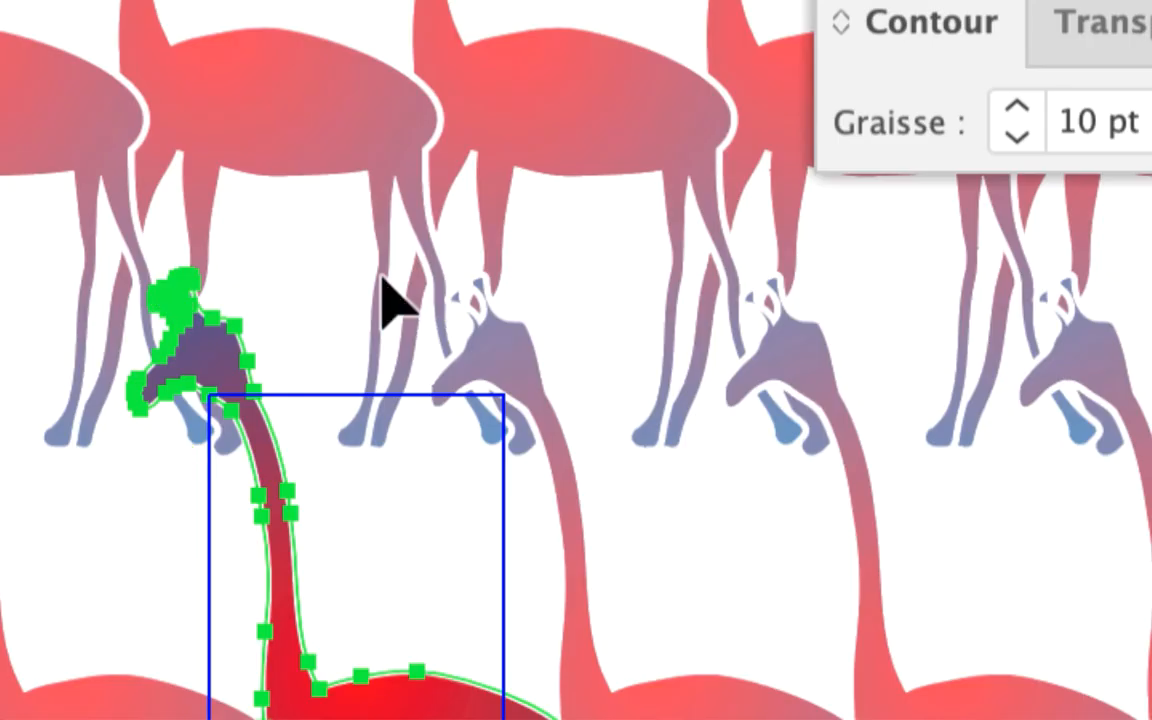
# - Deselect the giraffe, exit pattern editing mode and move the Contour panel away from the patterned shapes
pyautogui.click(381, 275)
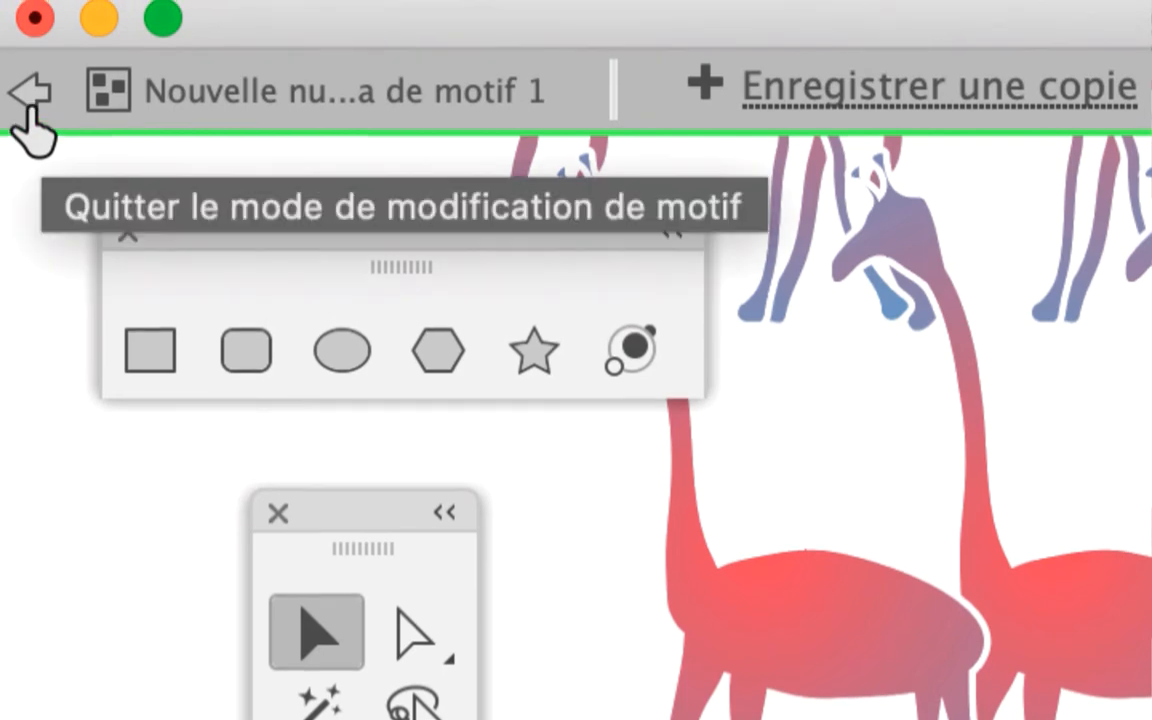
pyautogui.click(31, 112)
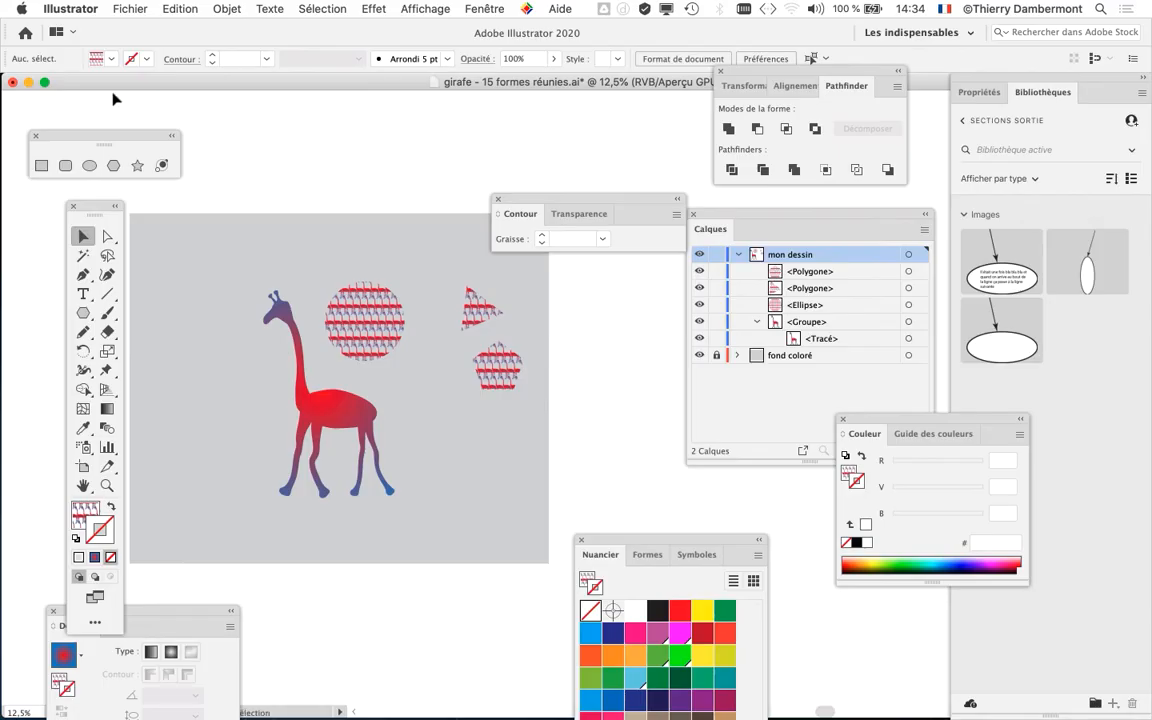
pyautogui.moveTo(530, 214); pyautogui.dragTo(428, 555)
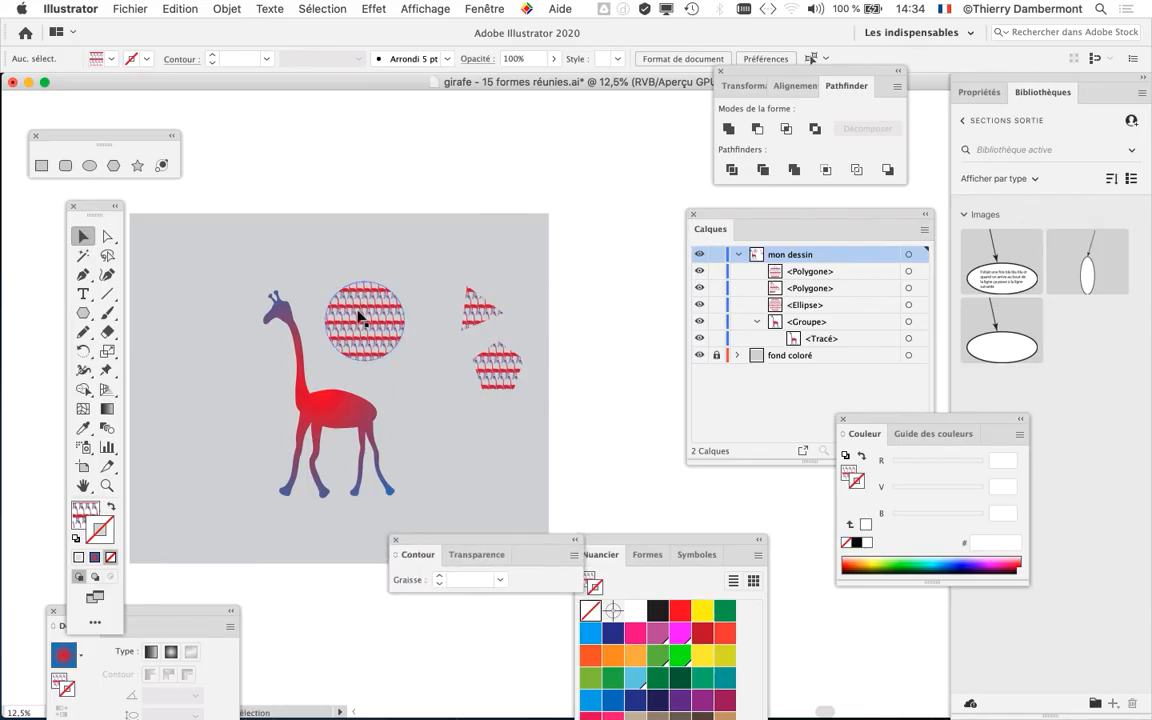
# - Examine the white-outlined giraffes filling the circle at up to 300% zoom
pyautogui.press('super+1')
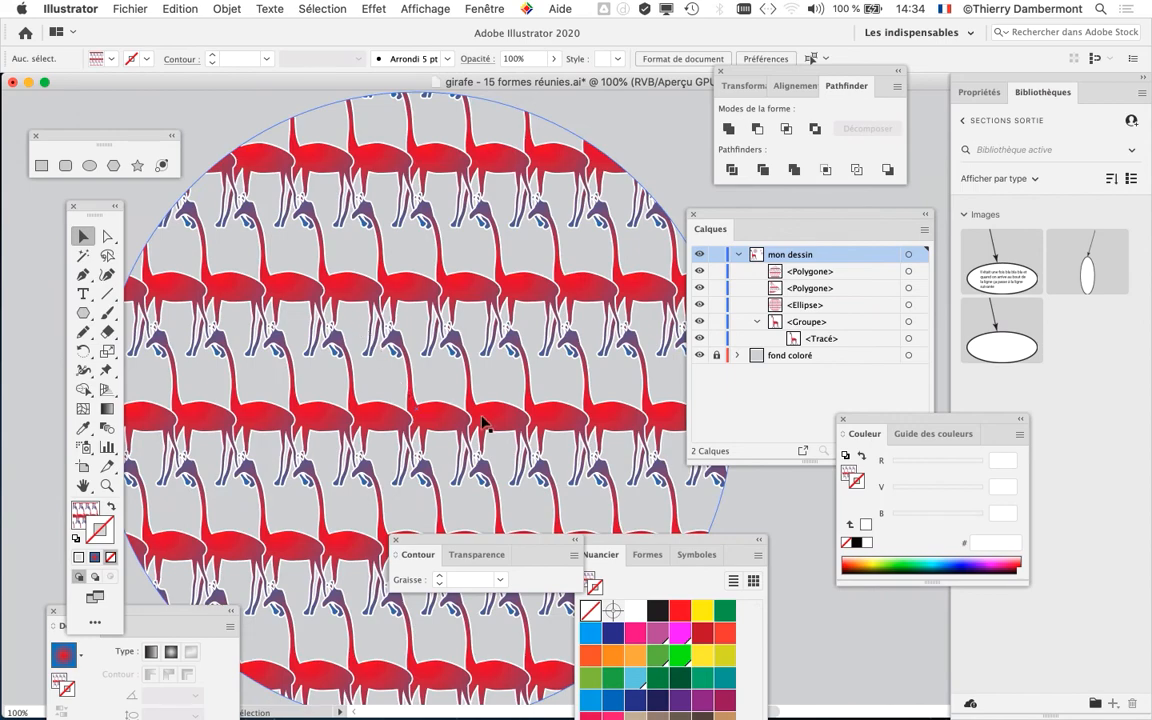
pyautogui.press('super+plus')
pyautogui.press('super+plus')
pyautogui.press('super+plus')
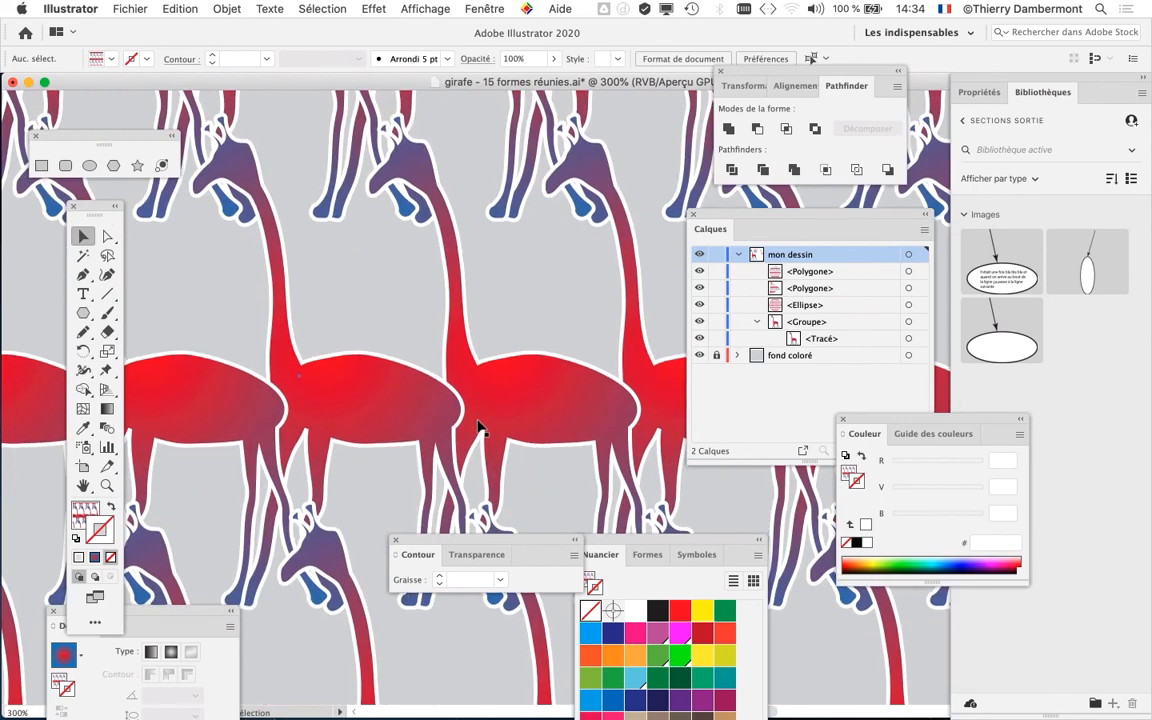
pyautogui.press('super+minus')
pyautogui.press('super+minus')
pyautogui.press('super+minus')
pyautogui.press('super+minus')
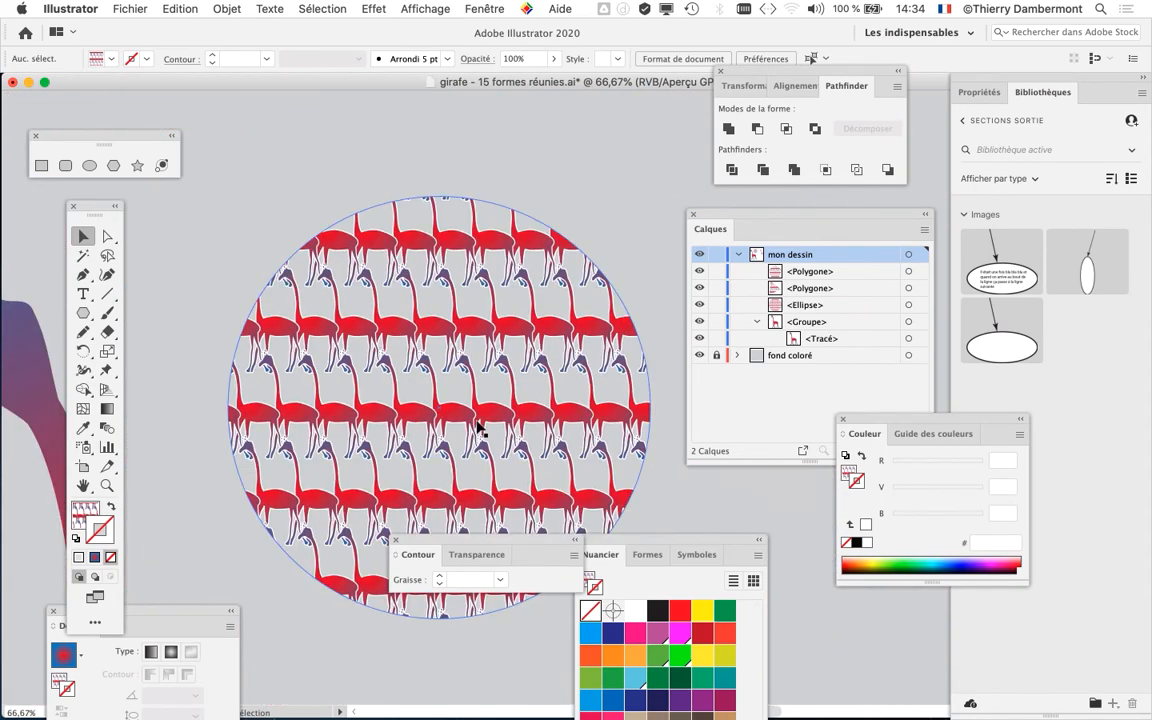
# - Save the document under the new name "girafe - 16 formes réunies.ai" with the default Illustrator 2020 options
pyautogui.click(122, 8)
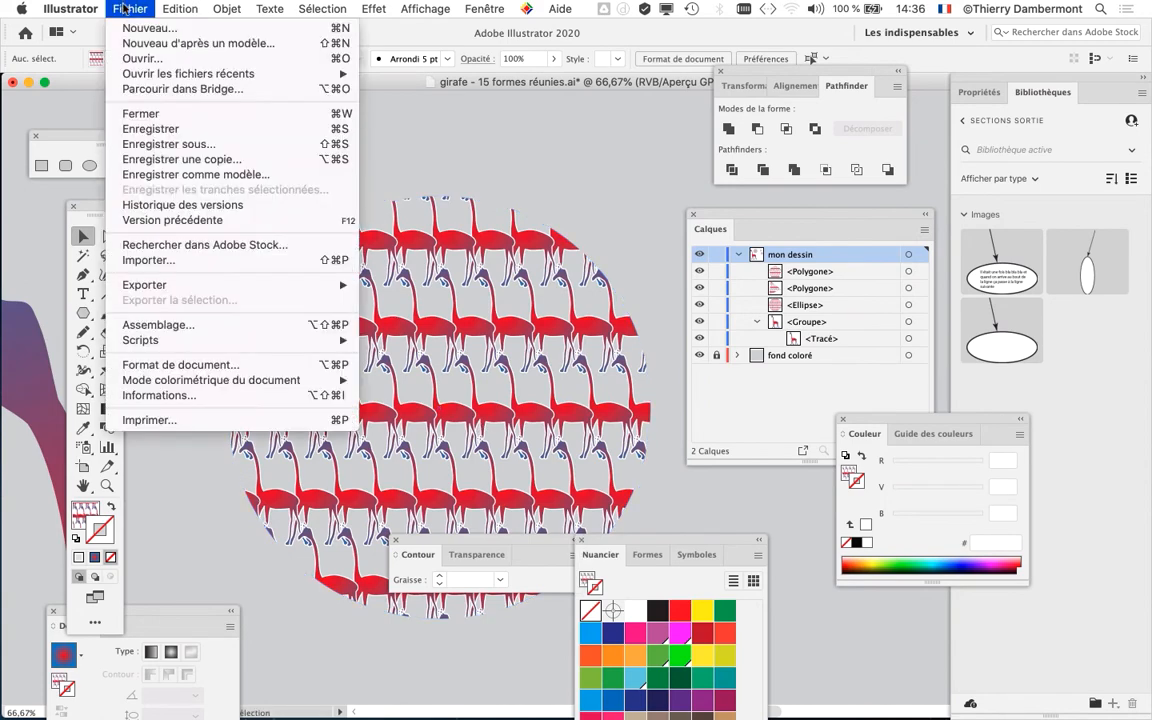
pyautogui.click(182, 145)
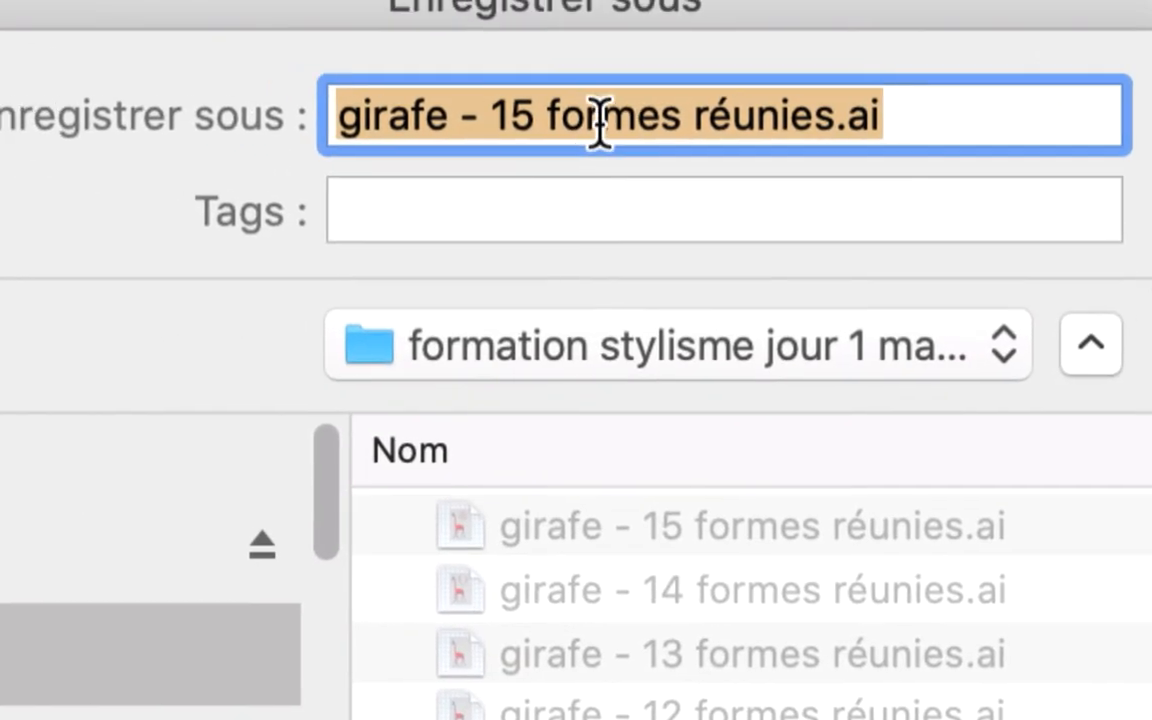
pyautogui.click(525, 110)
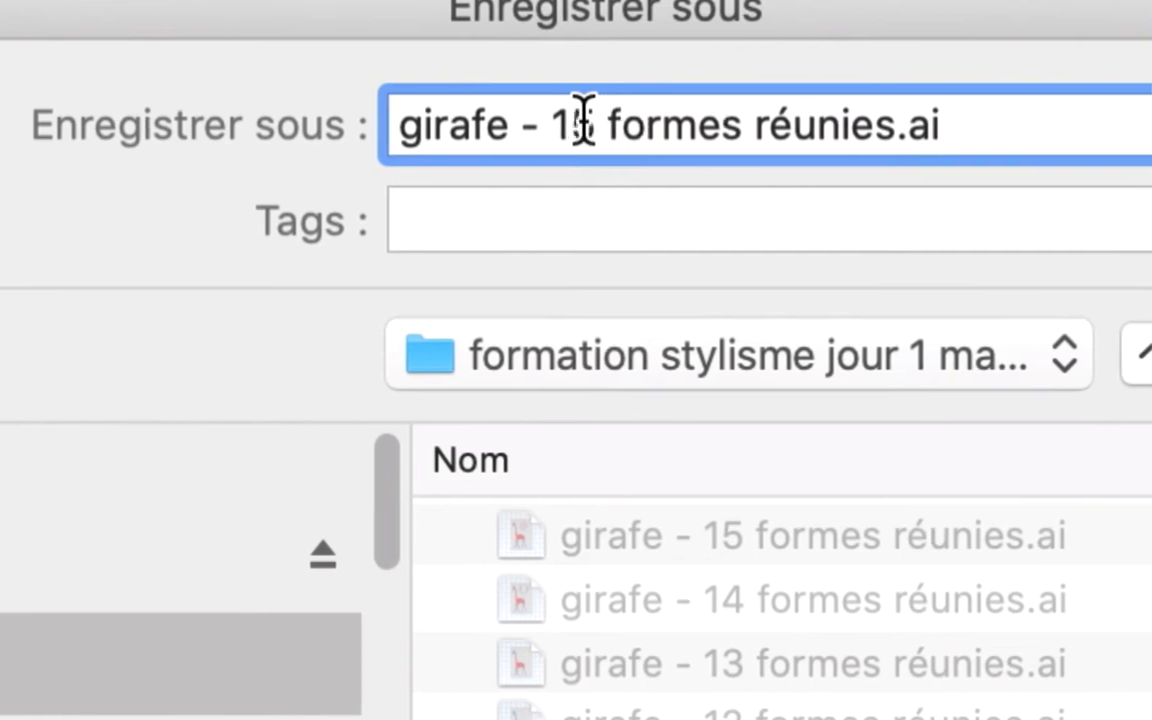
pyautogui.doubleClick(544, 125)
pyautogui.write('16')
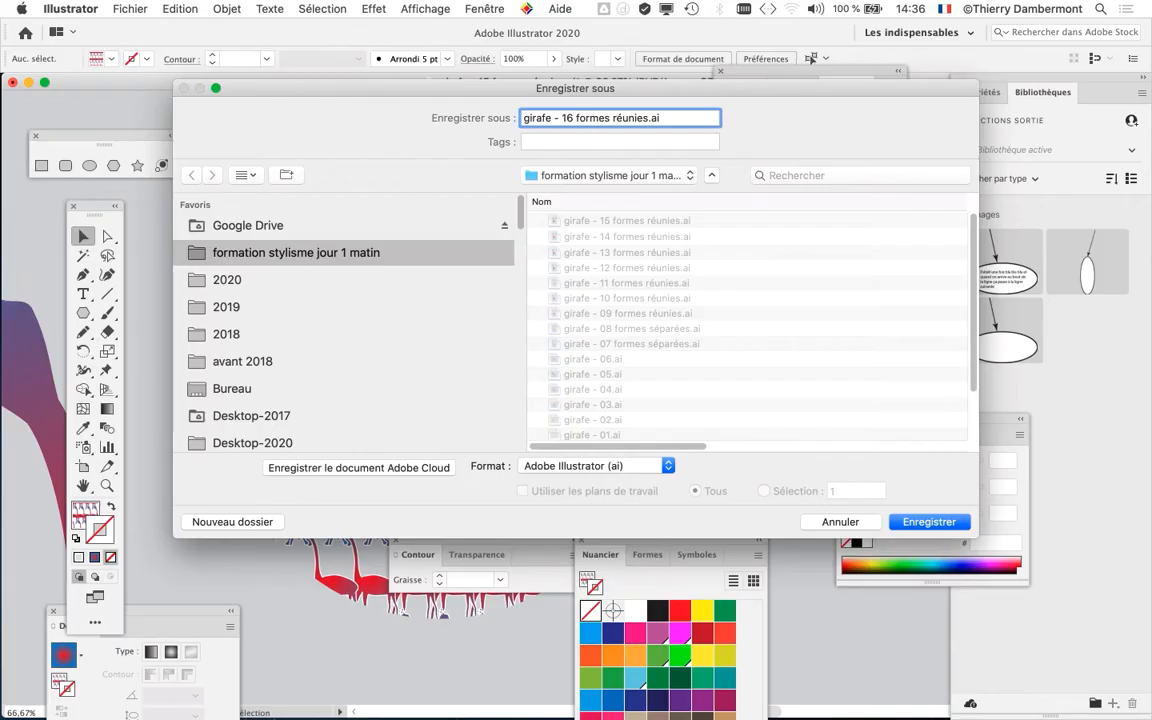
pyautogui.press('Return')
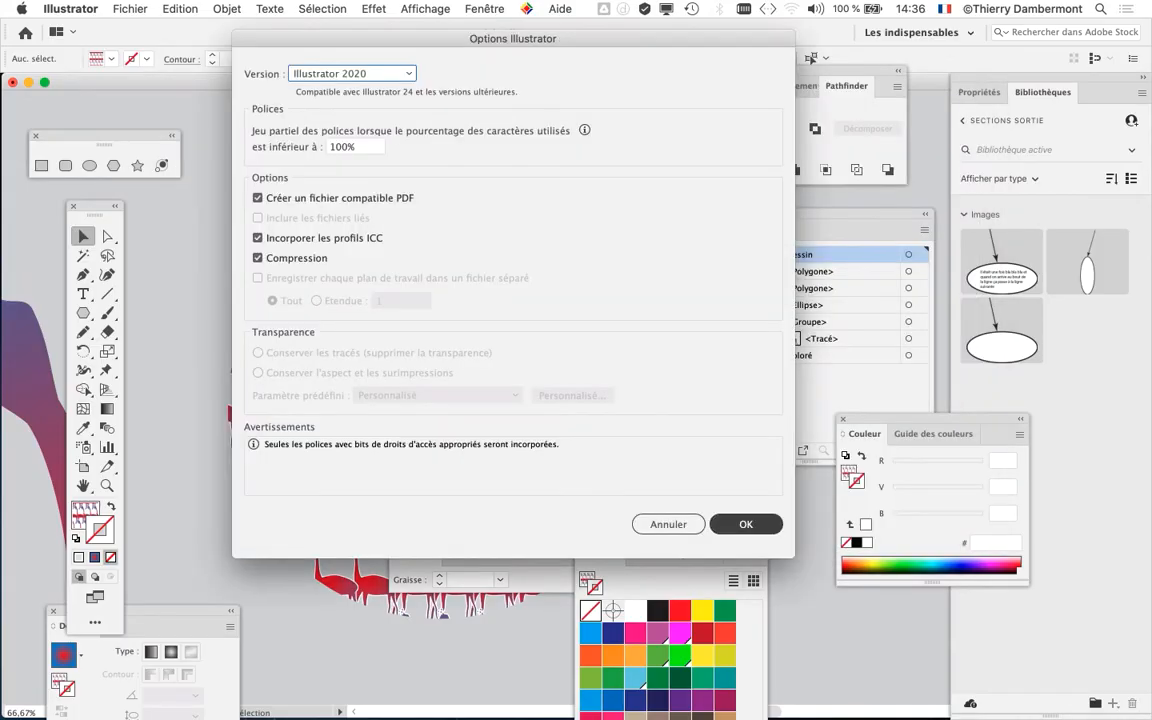
pyautogui.press('Return')
# - Reopen the giraffe pattern swatch from the Nuancier in pattern editing mode
pyautogui.press('super+minus')
pyautogui.press('super+minus')
pyautogui.press('super+minus')
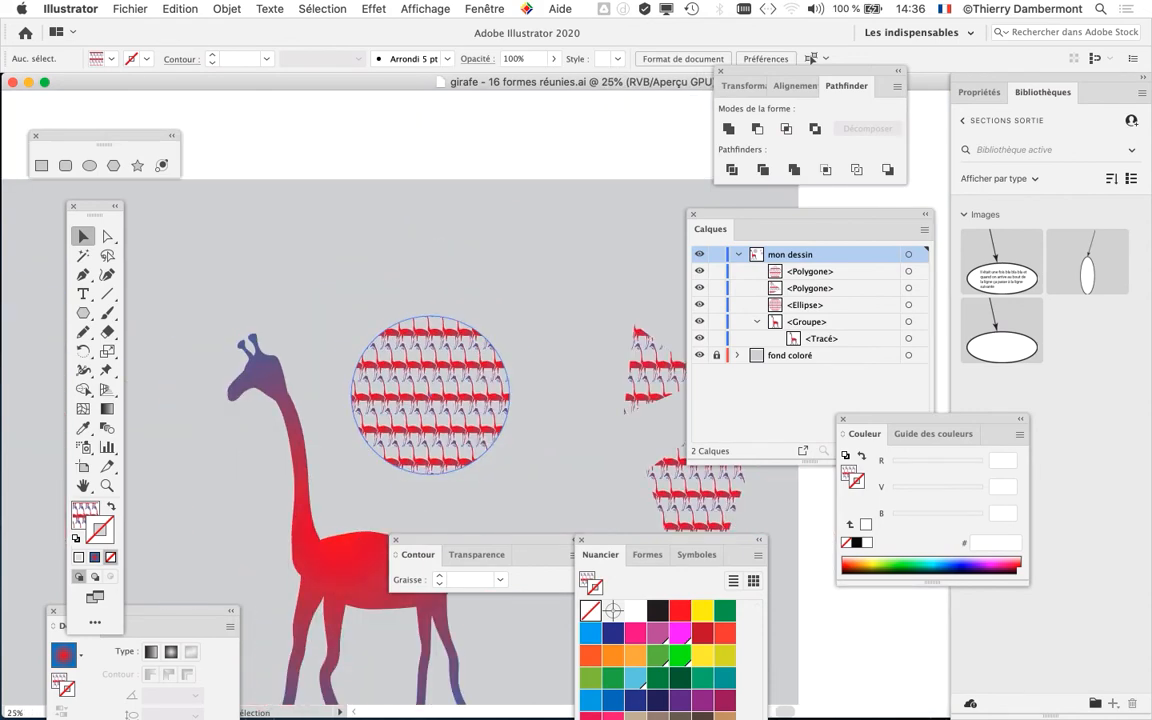
pyautogui.press('space')
pyautogui.moveTo(480, 420); pyautogui.dragTo(456, 255)
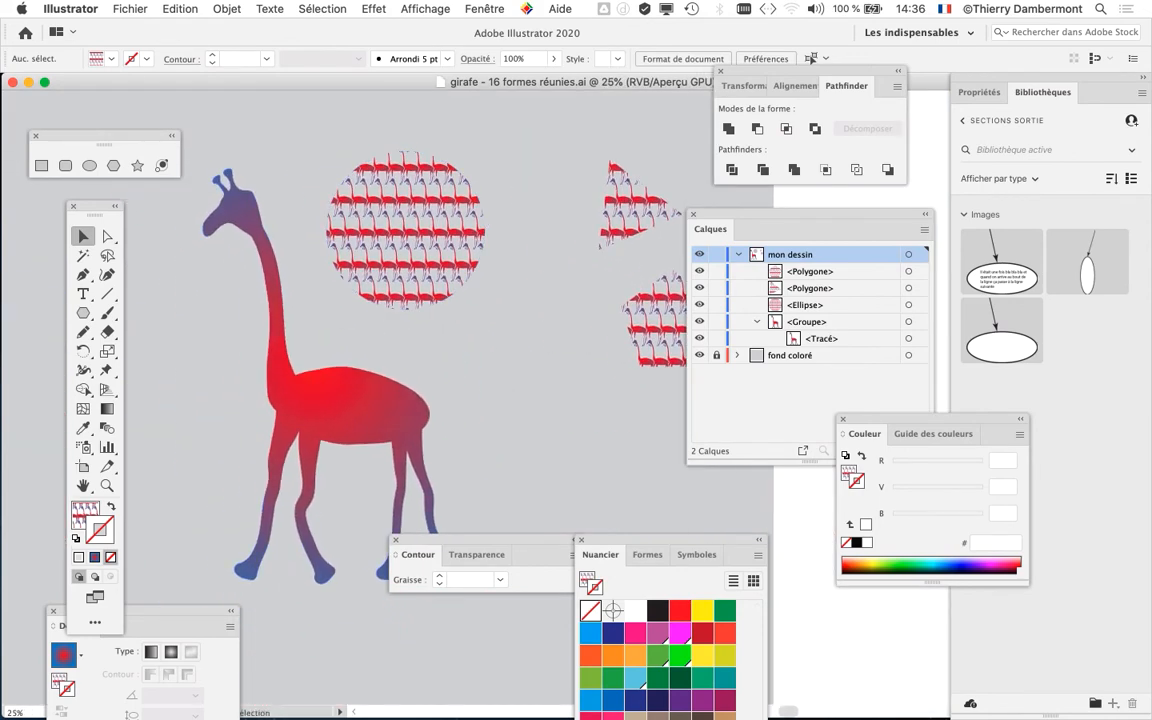
pyautogui.moveTo(670, 540); pyautogui.dragTo(537, 112)
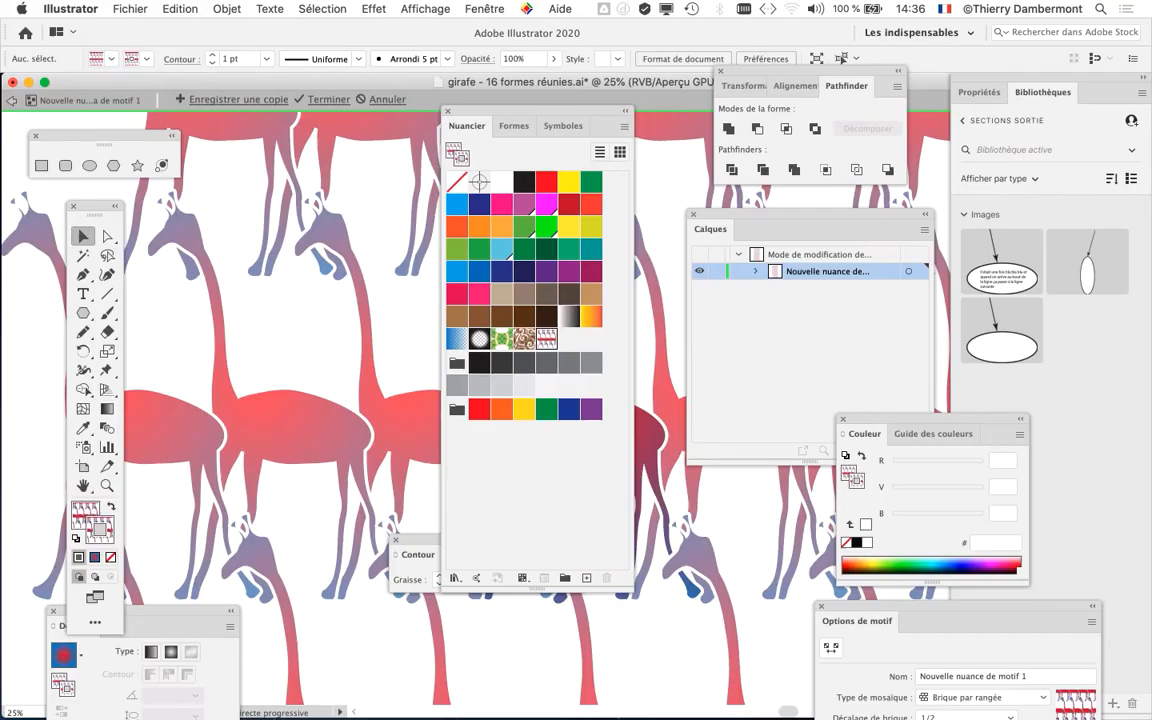
# - Move the Nuancier and Dégradé panels out of the way and bring the Options de motif panel beside the giraffes
pyautogui.moveTo(537, 110); pyautogui.dragTo(760, 528)
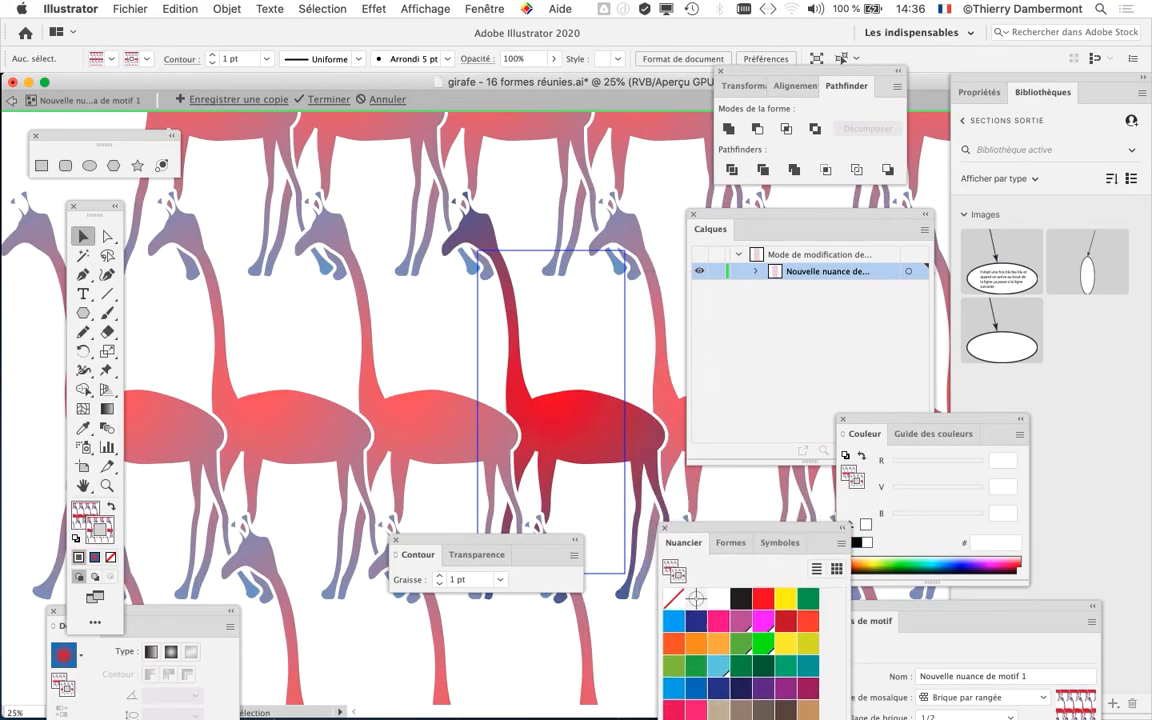
pyautogui.press('super+minus')
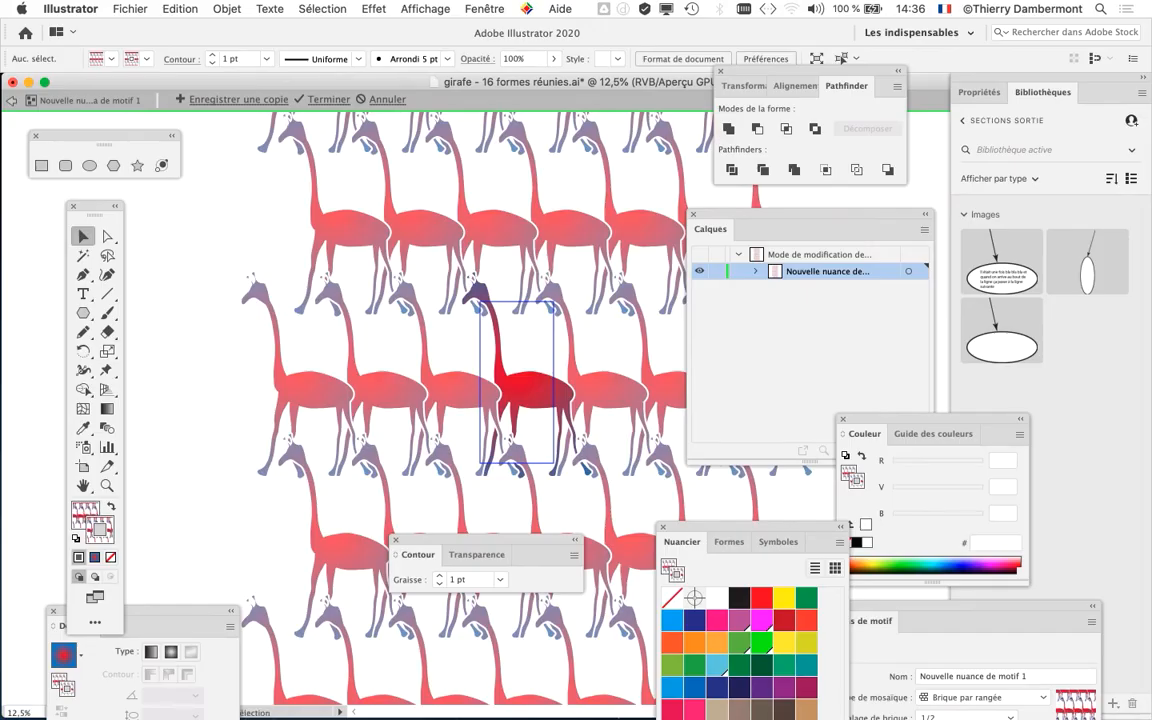
pyautogui.moveTo(62, 625); pyautogui.dragTo(155, 665)
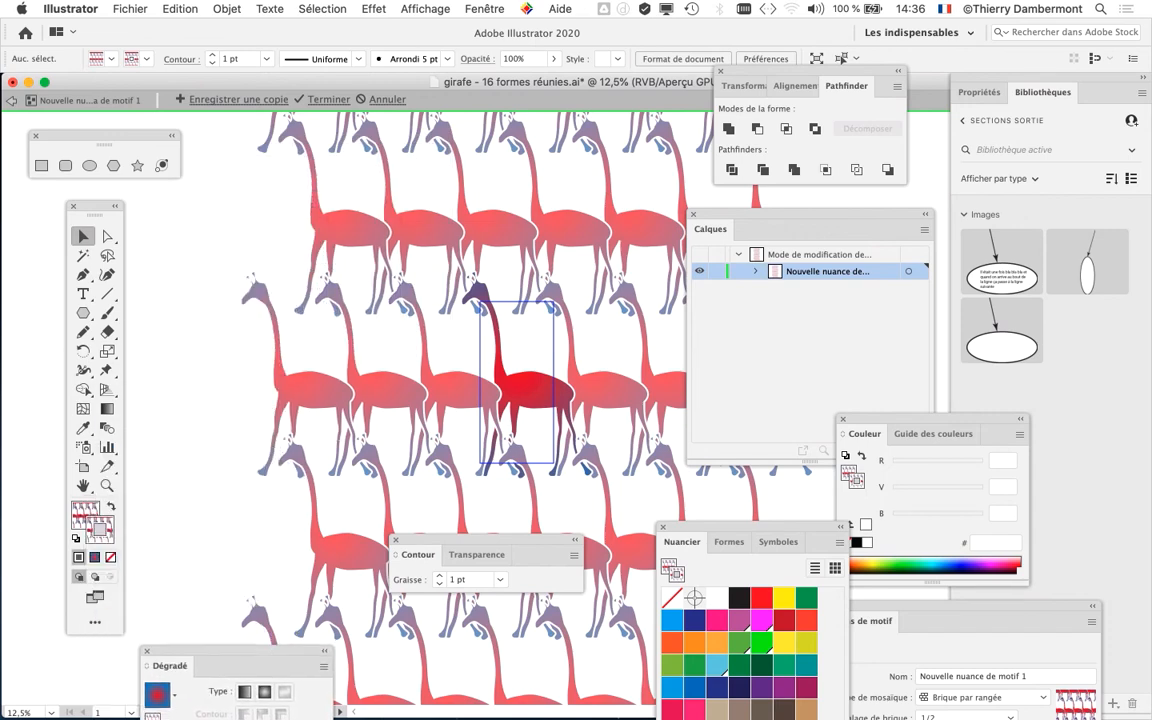
pyautogui.moveTo(968, 607); pyautogui.dragTo(764, 150)
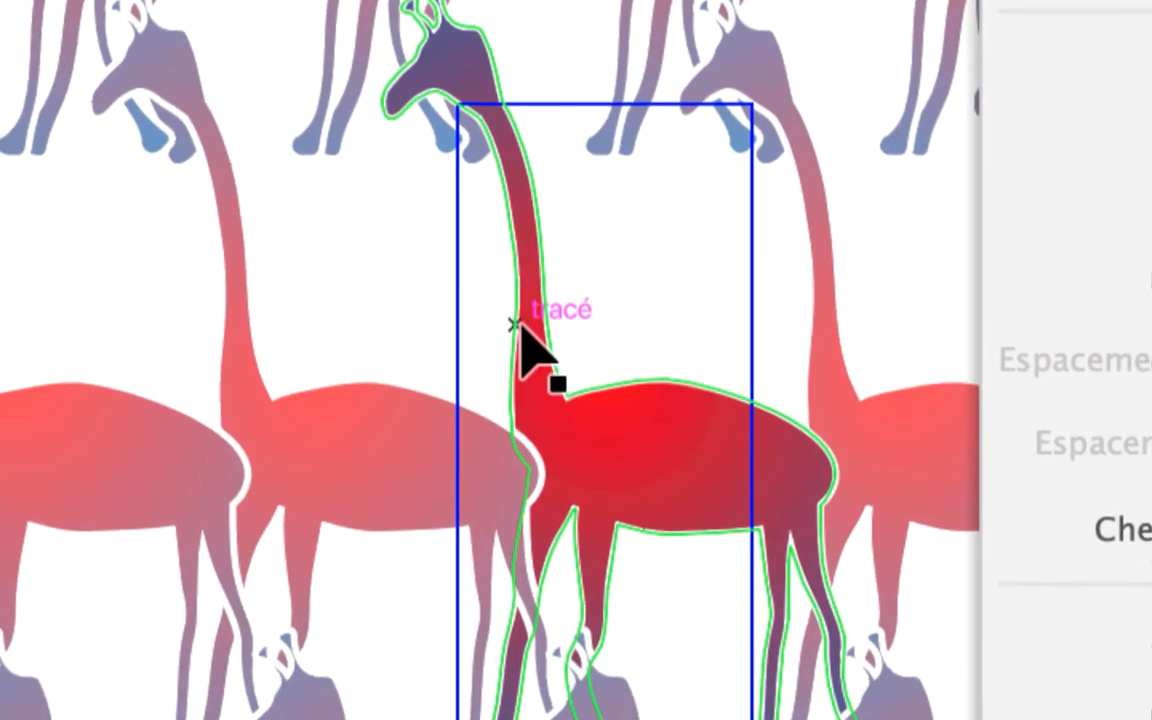
# - Scale the giraffe down with the Free Transform tool (Transformation manuelle) and position it inside the blue pattern tile
pyautogui.click(482, 415)
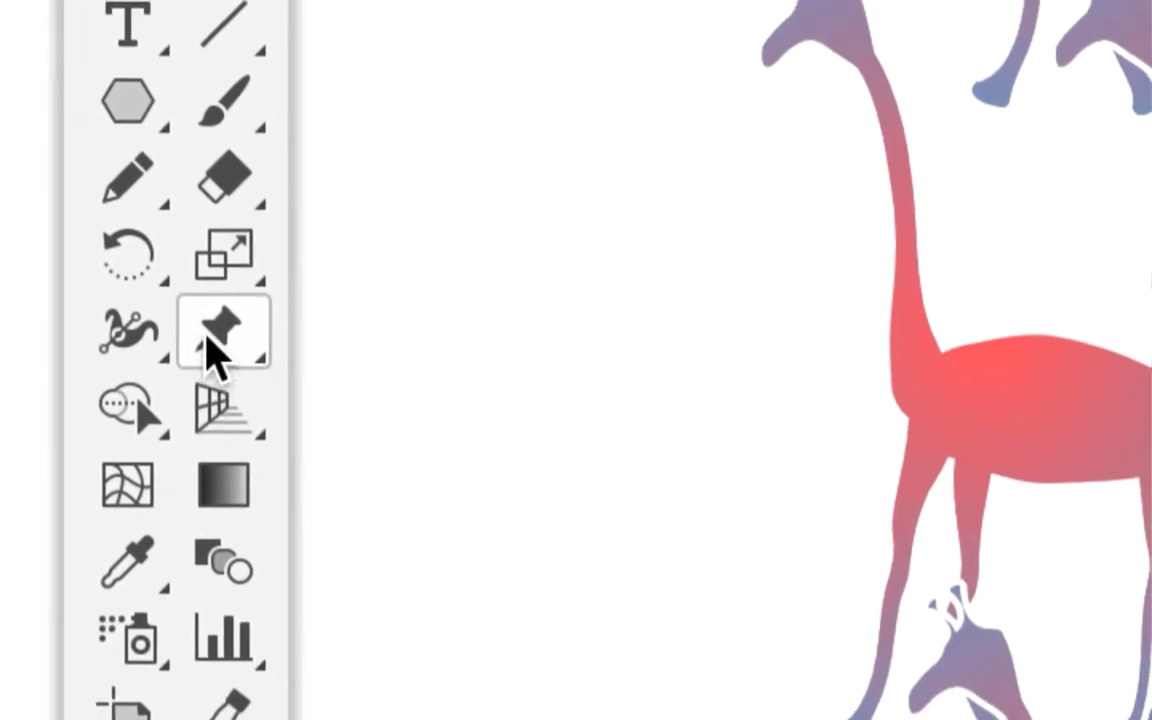
pyautogui.click(218, 340)
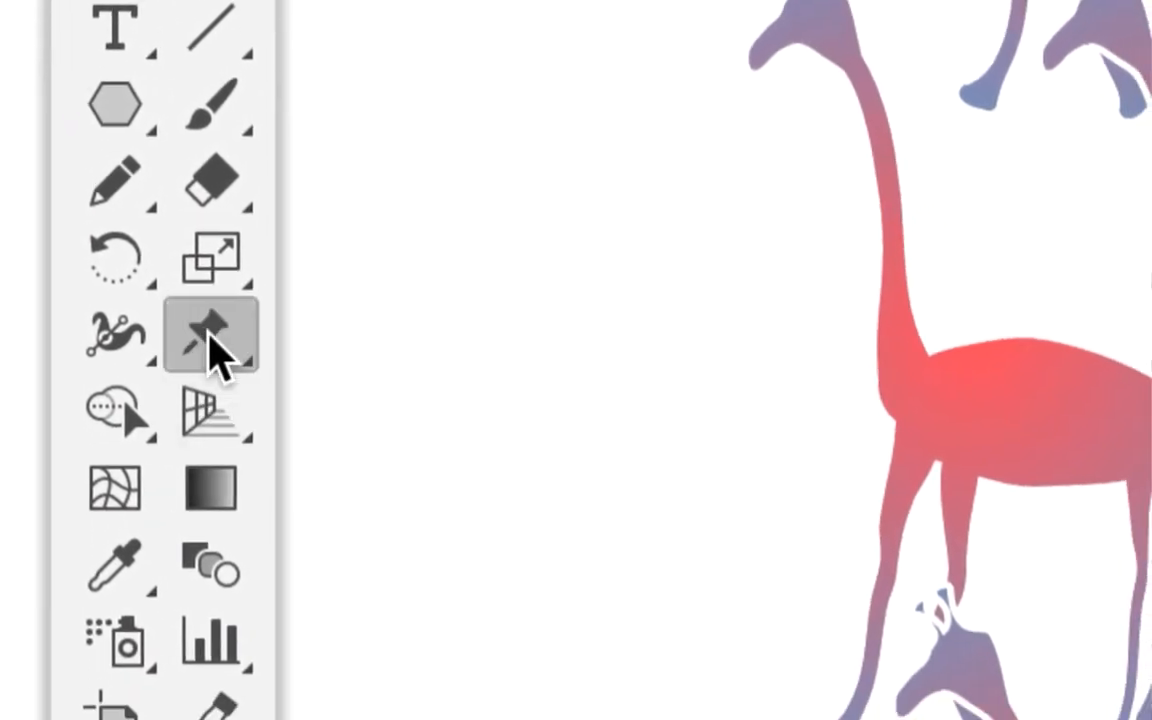
pyautogui.click(211, 335)
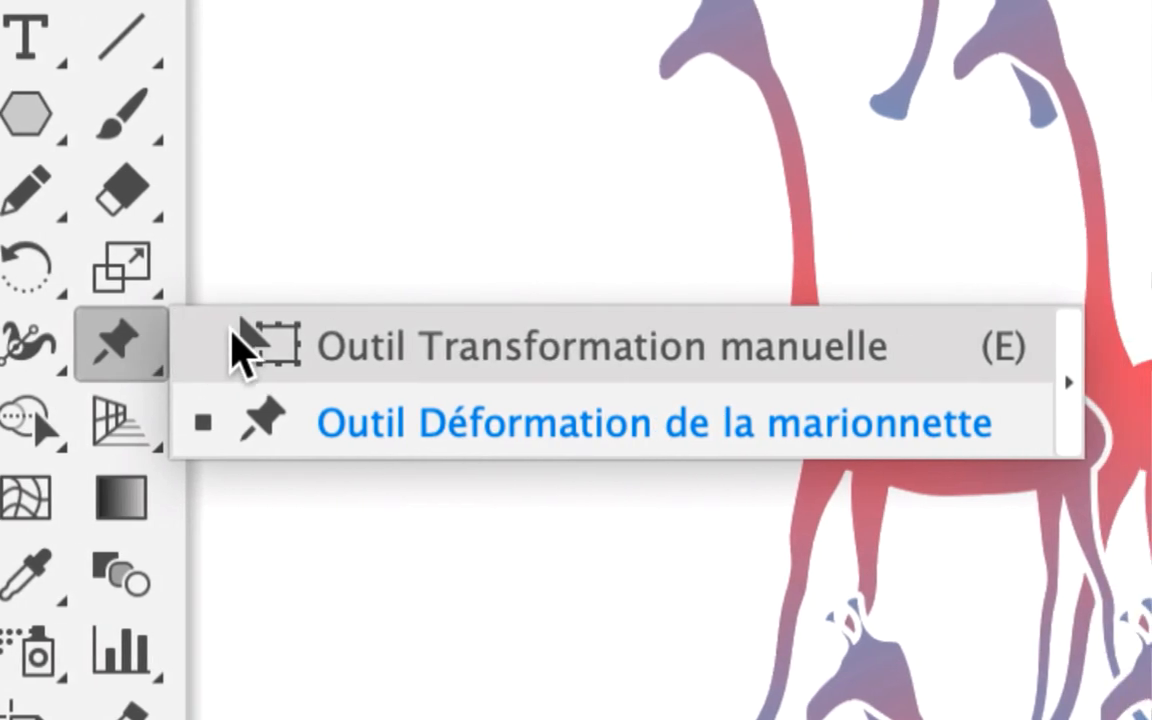
pyautogui.click(345, 343)
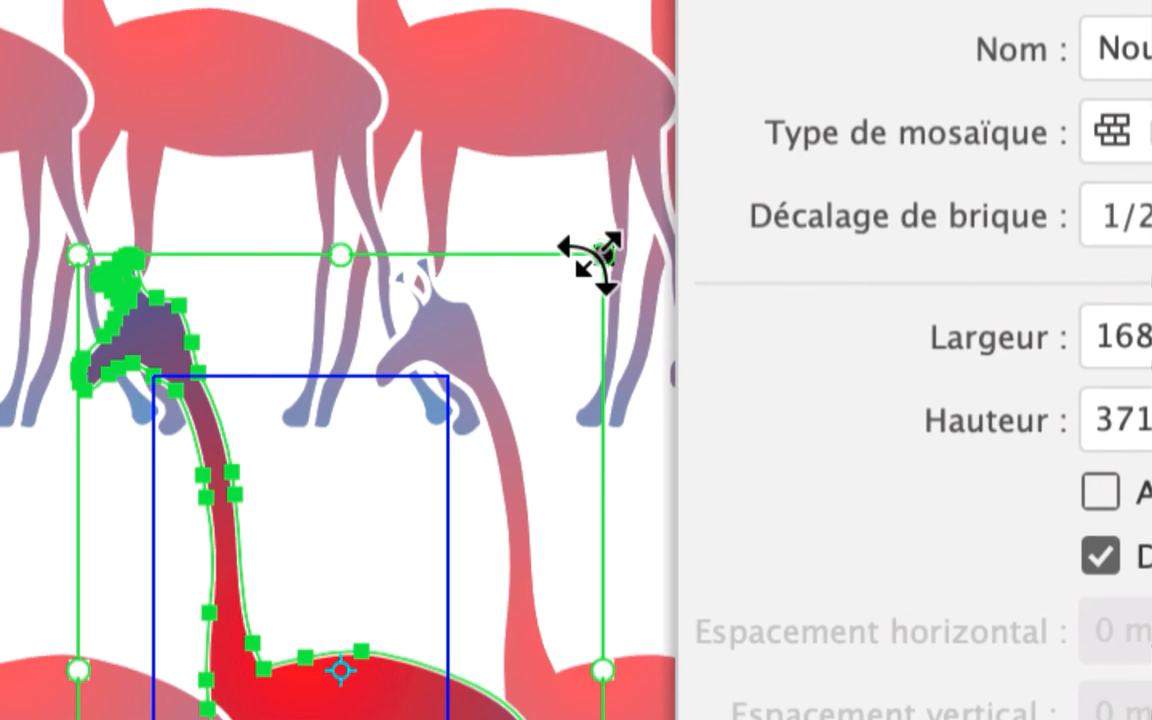
pyautogui.moveTo(600, 257); pyautogui.dragTo(446, 460)
pyautogui.moveTo(552, 315); pyautogui.dragTo(720, 234)
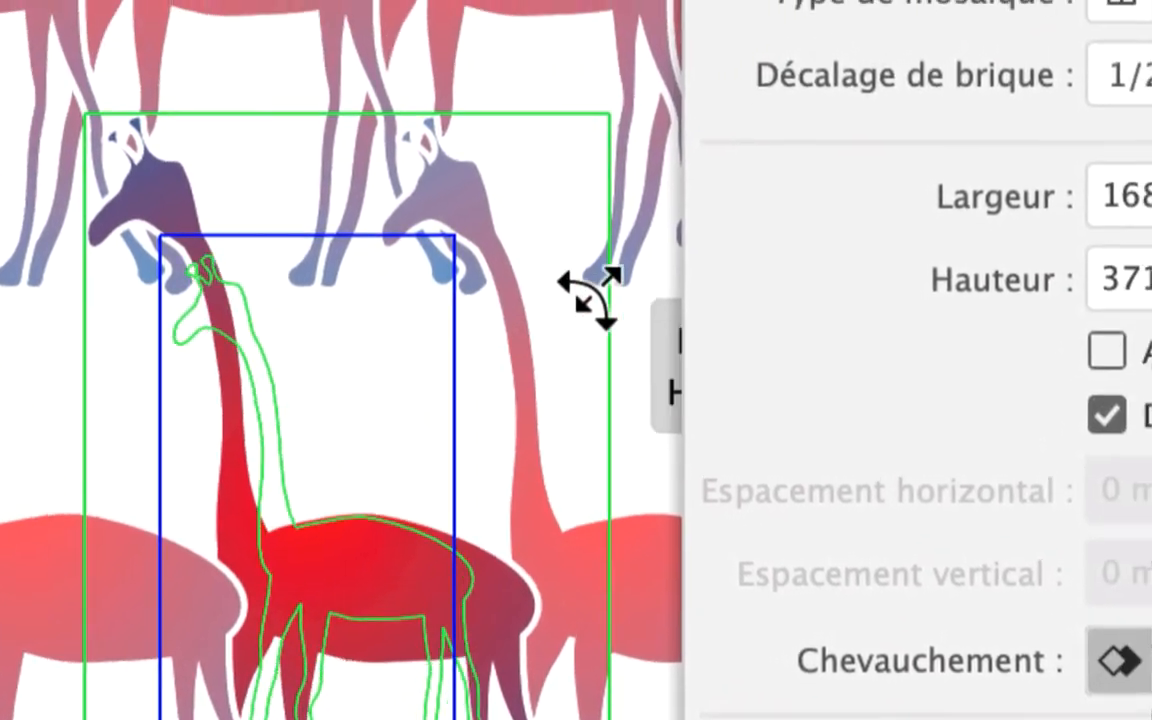
pyautogui.moveTo(590, 300); pyautogui.dragTo(576, 323)
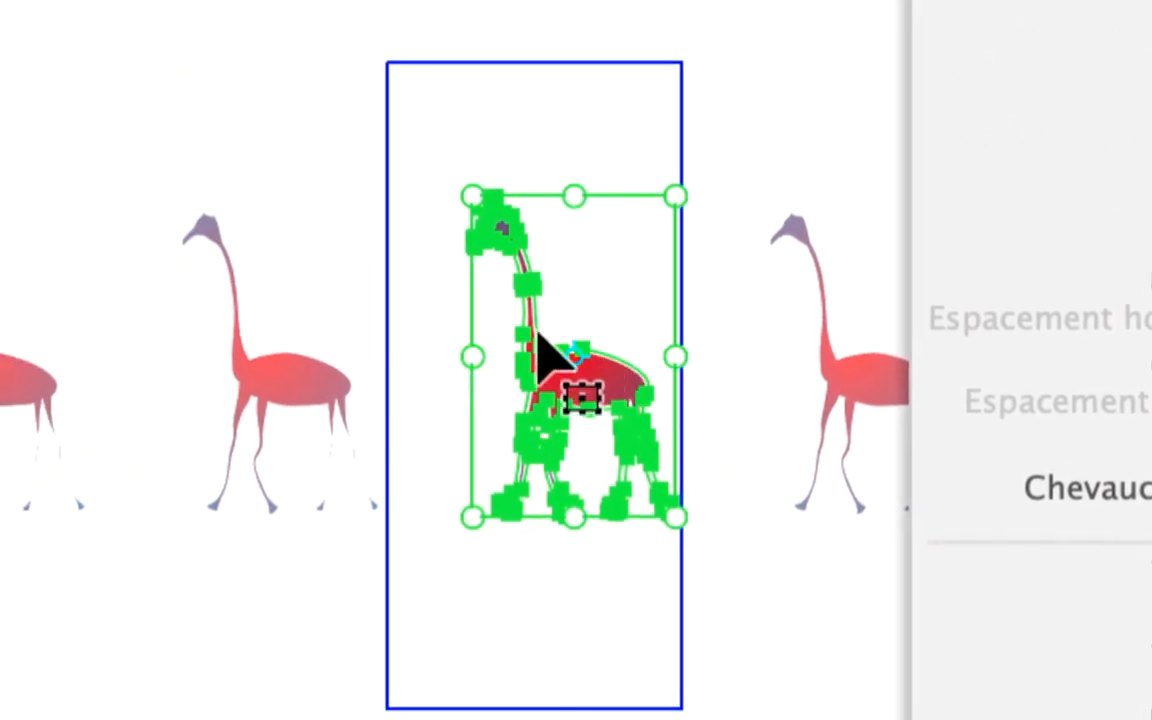
# - Examine the scaled-down giraffe's head, neck, body and legs against its white outline at up to 150% zoom
pyautogui.scroll(6, 535, 345)
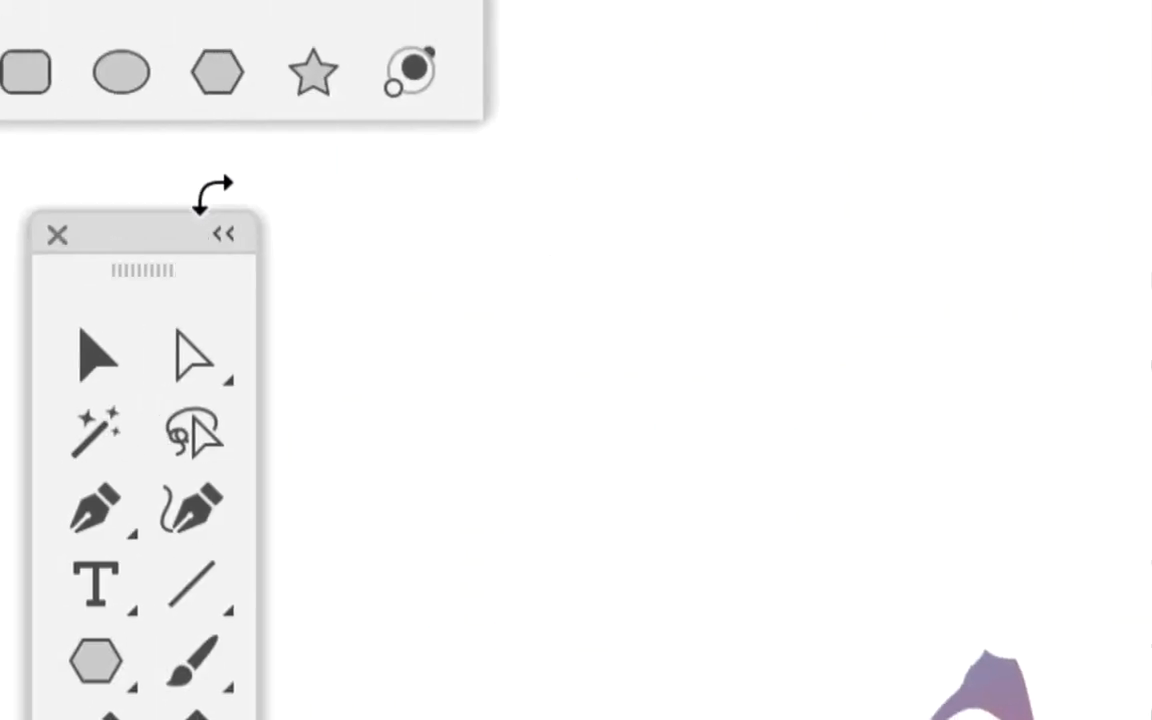
pyautogui.click(188, 224)
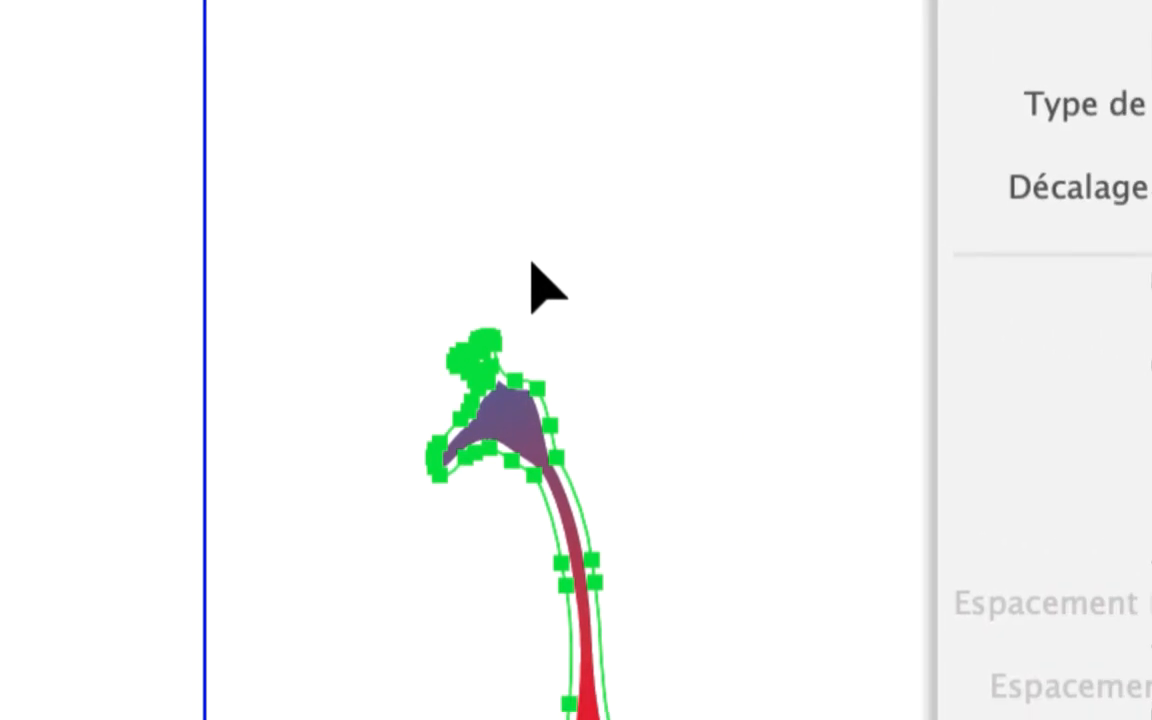
pyautogui.click(535, 279)
pyautogui.click(530, 365)
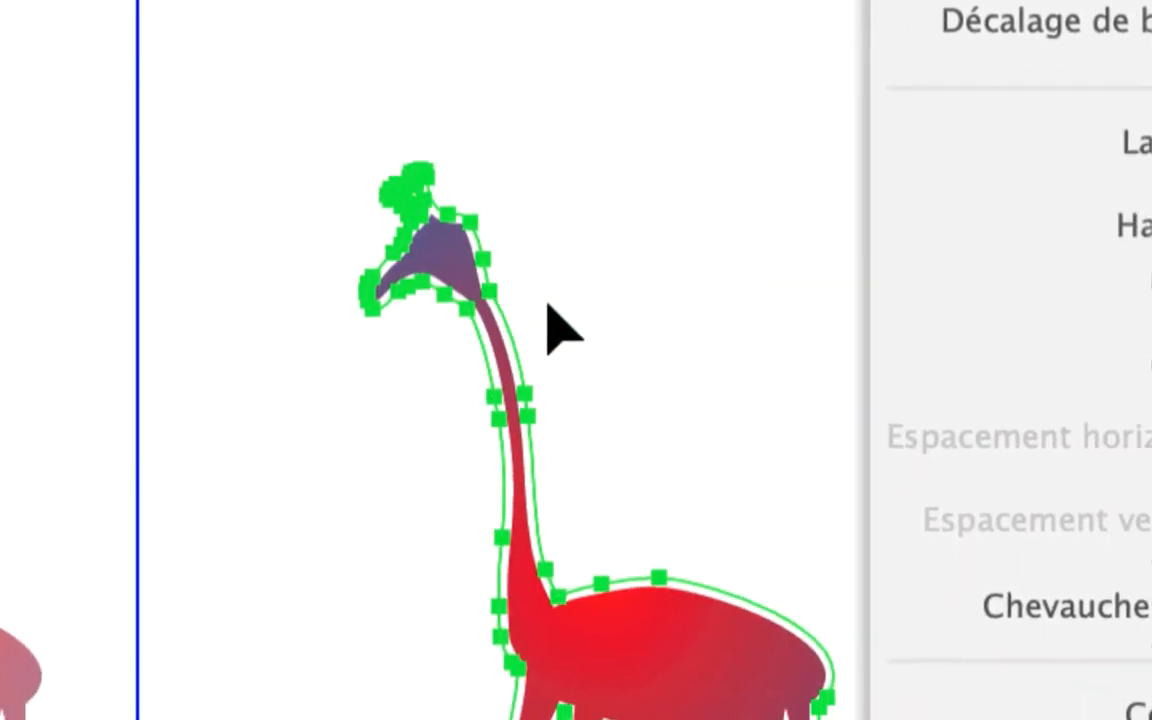
pyautogui.click(603, 404)
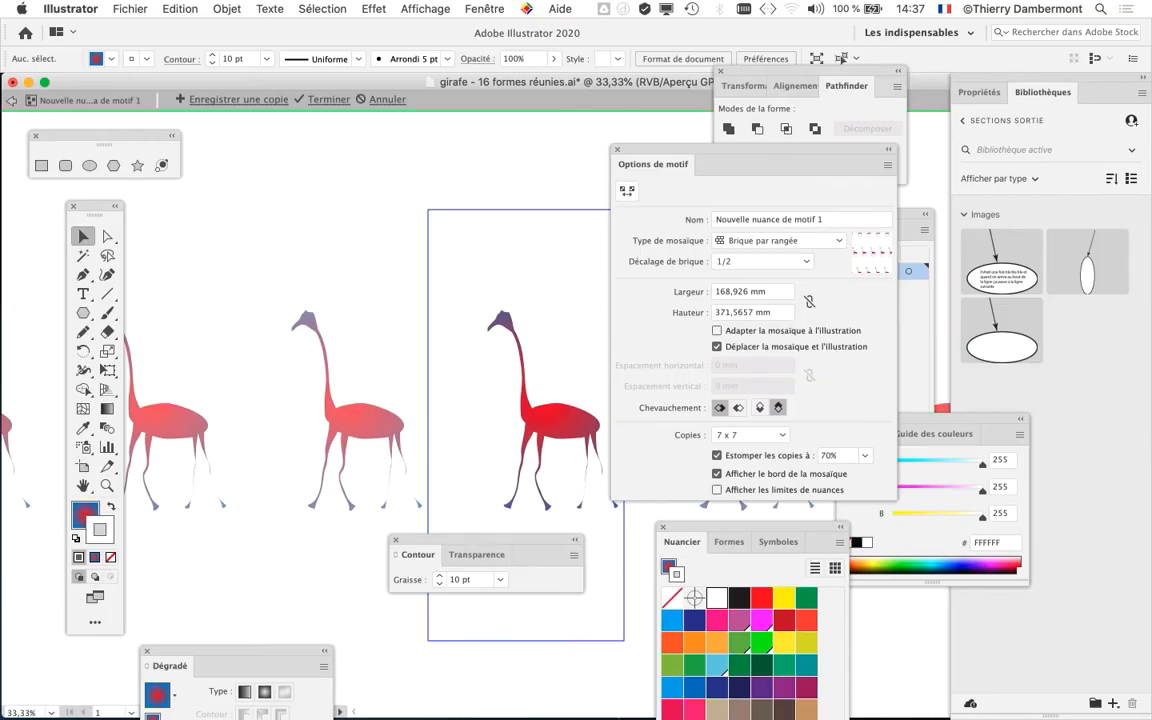
pyautogui.hscroll(3, 390, 370)
pyautogui.scroll(-2, 390, 370)
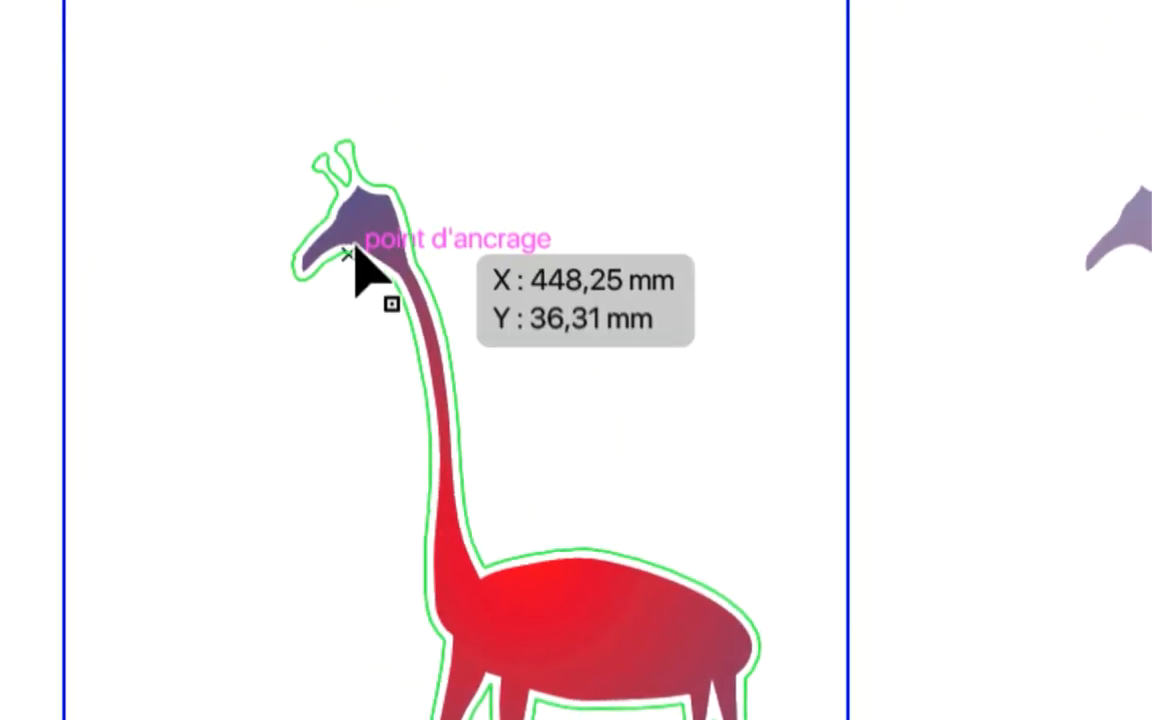
pyautogui.click(356, 248)
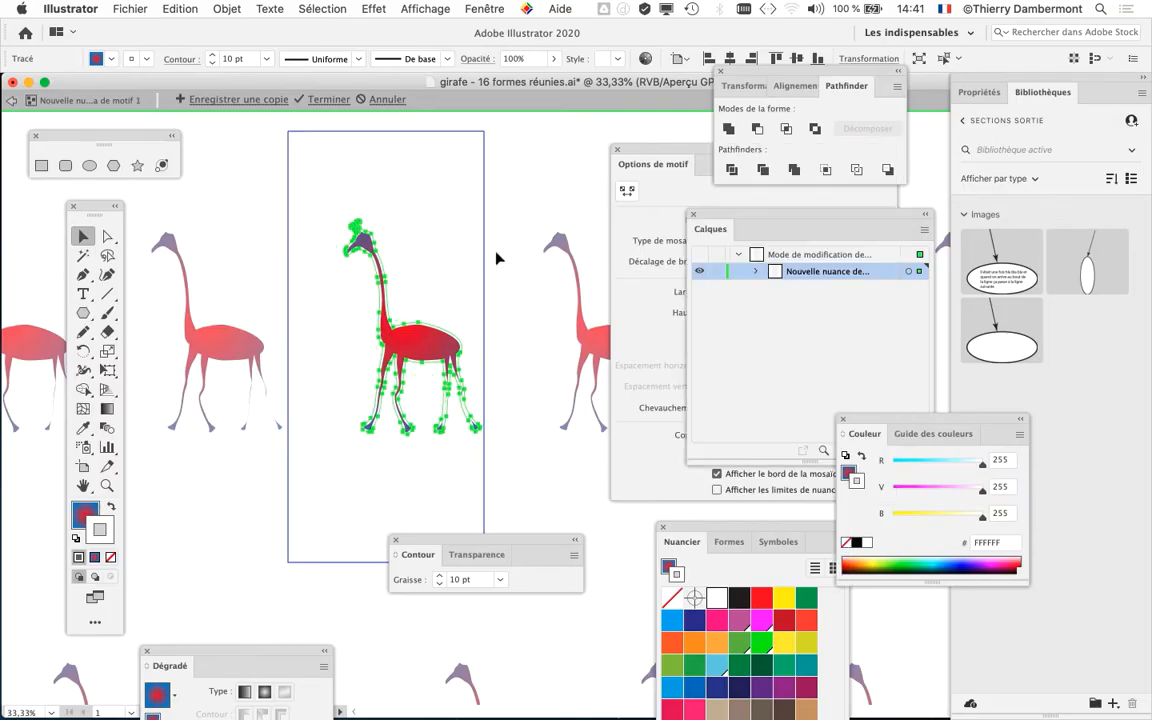
pyautogui.scroll(4, 358, 258)
pyautogui.click(483, 244)
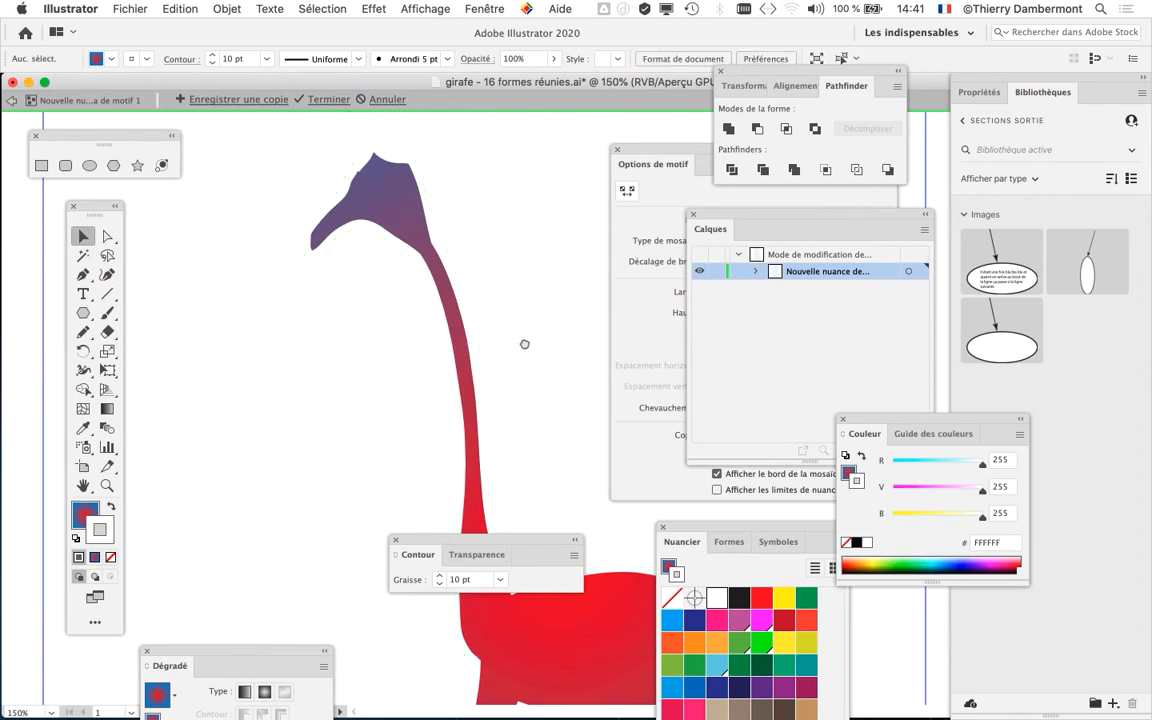
pyautogui.scroll(-3, 524, 344)
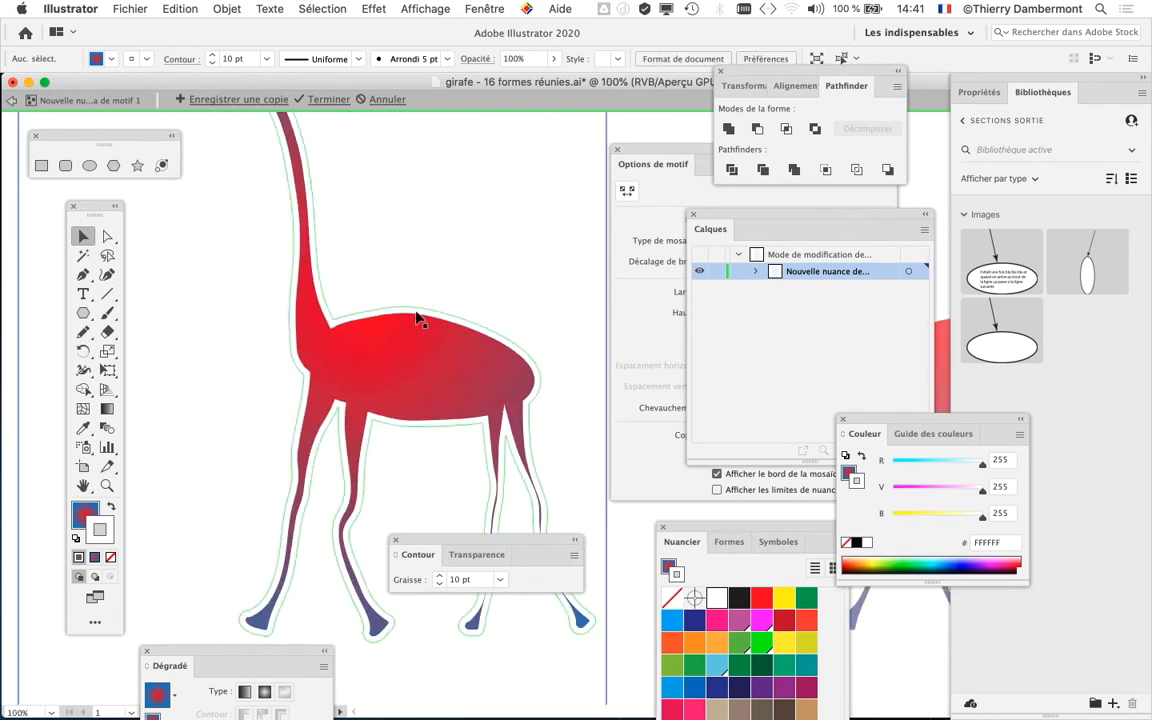
pyautogui.moveTo(390, 215); pyautogui.dragTo(425, 317)
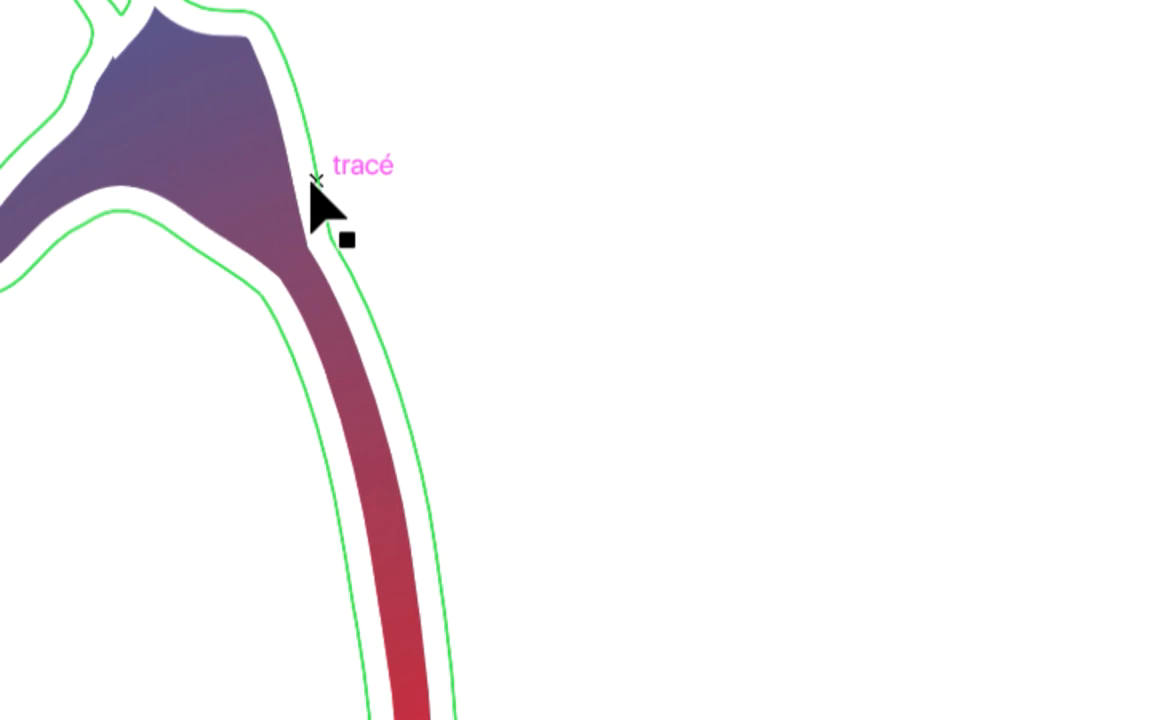
# - Select the giraffe and reduce its outline weight to 5 pt, with the Contour panel placed near the giraffe's head
pyautogui.click(311, 180)
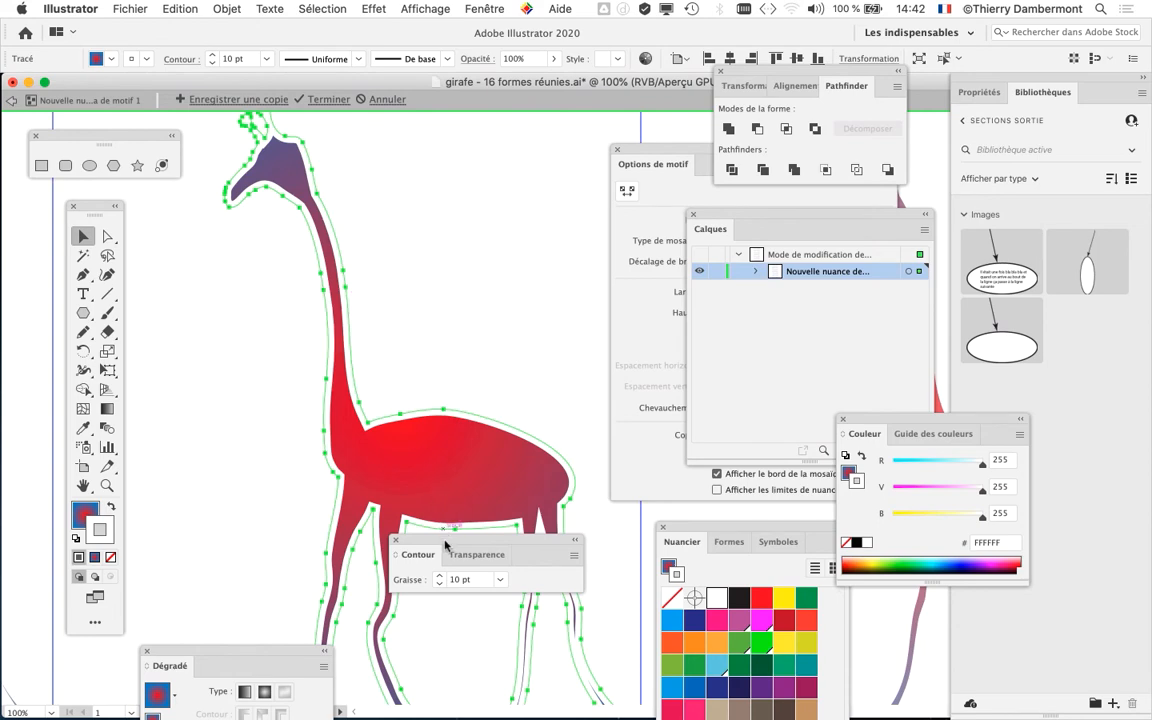
pyautogui.moveTo(445, 544); pyautogui.dragTo(409, 173)
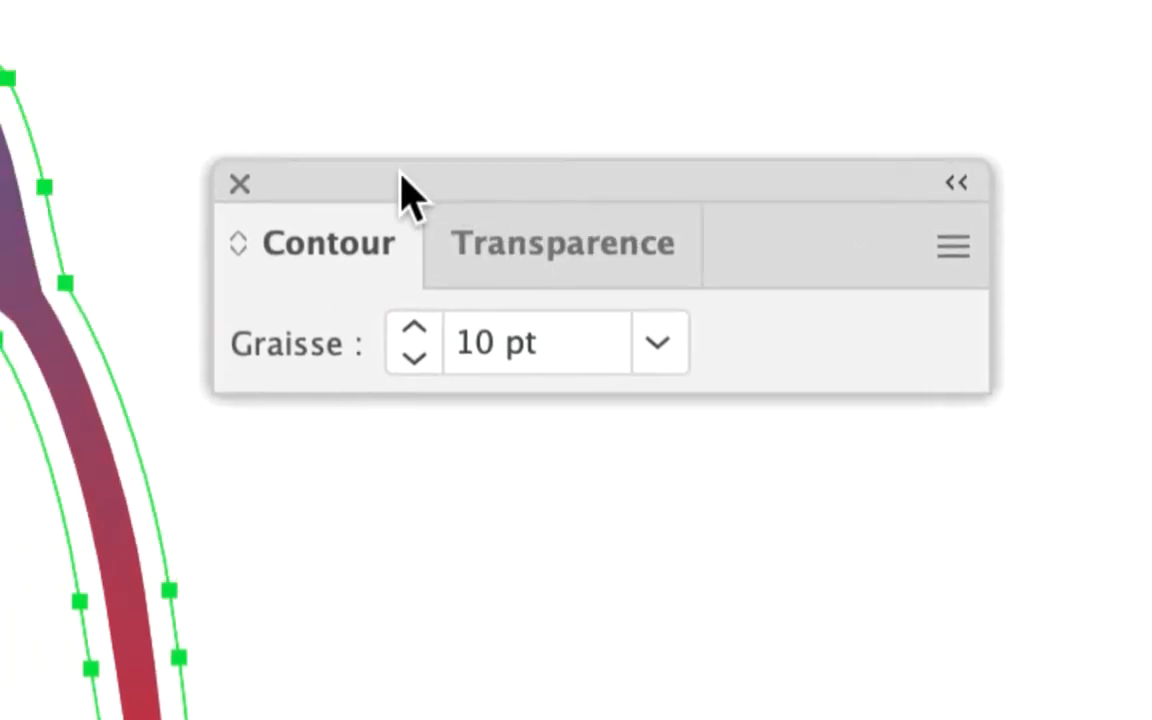
pyautogui.moveTo(370, 44); pyautogui.dragTo(94, 0)
pyautogui.click(358, 212)
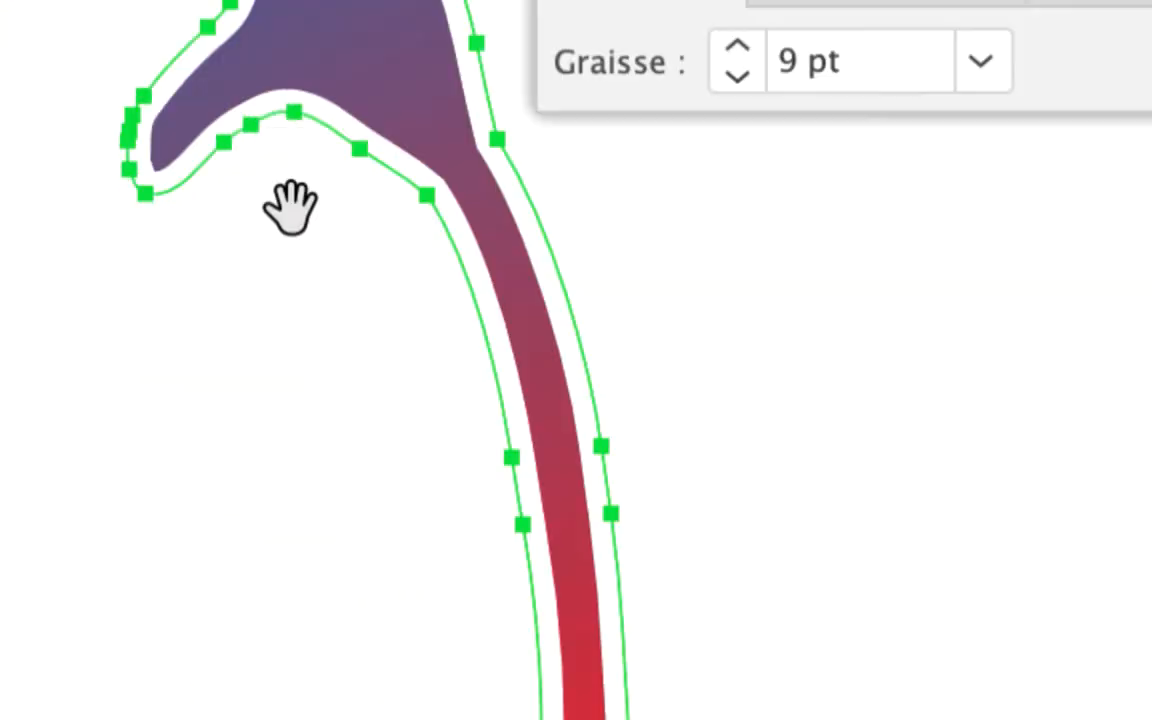
pyautogui.moveTo(288, 245); pyautogui.dragTo(262, 668)
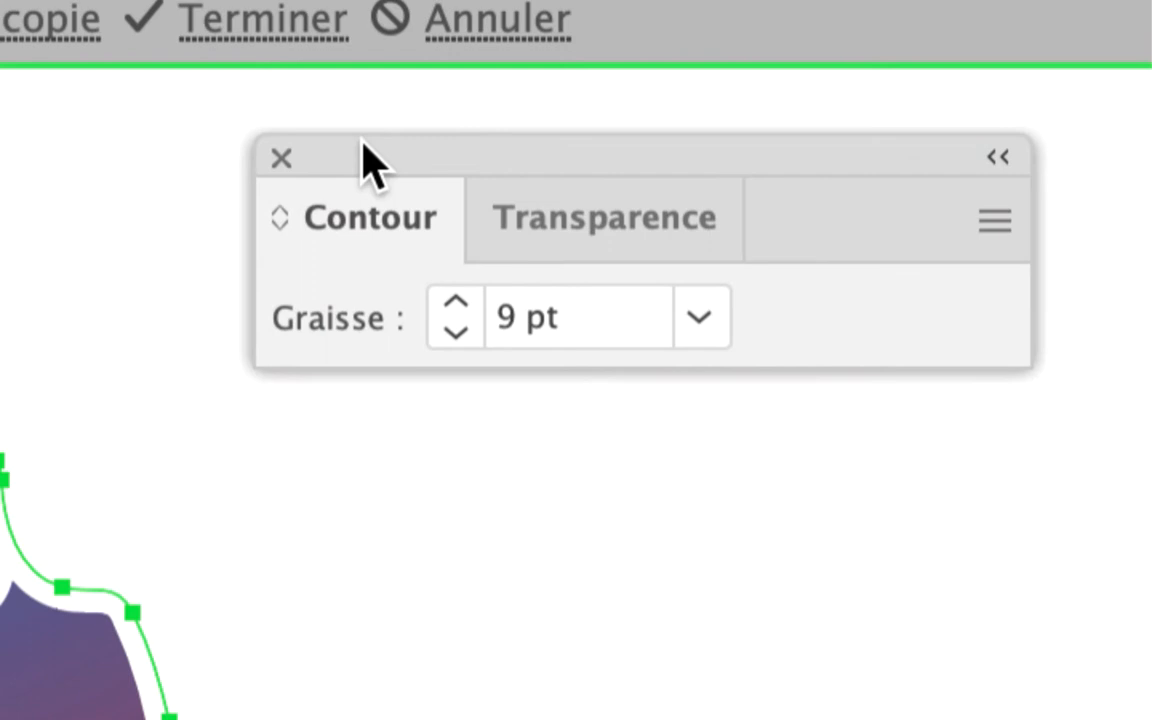
pyautogui.moveTo(360, 144); pyautogui.dragTo(323, 225)
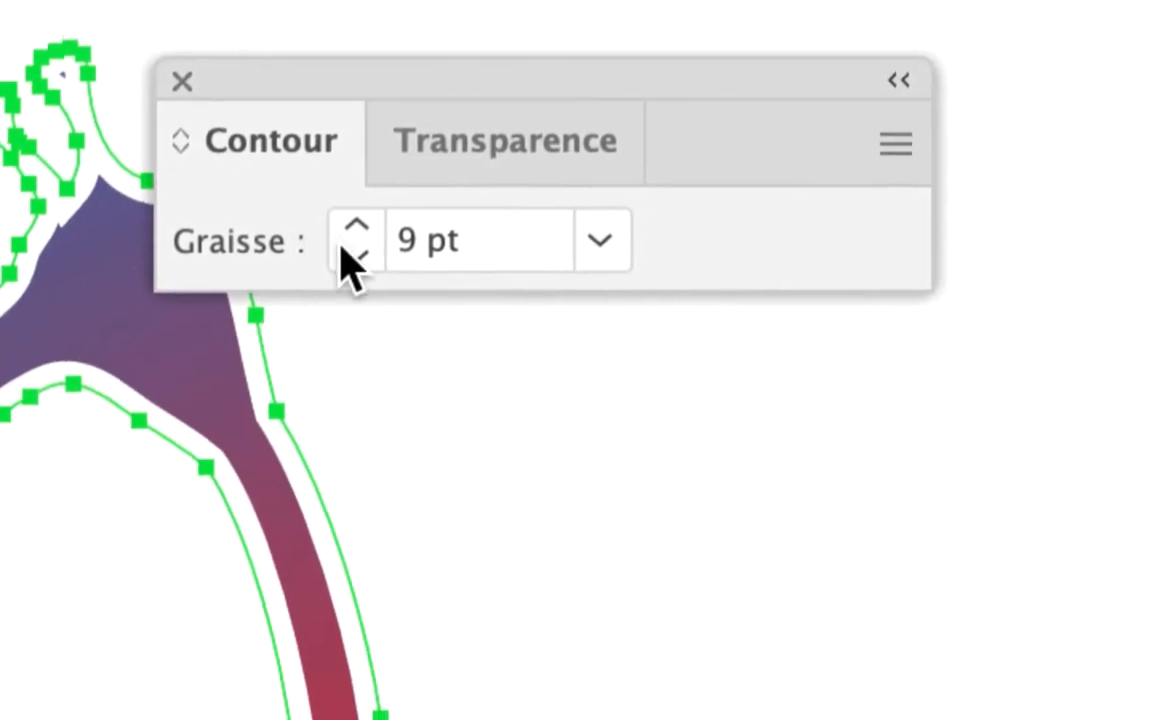
pyautogui.click(344, 252)
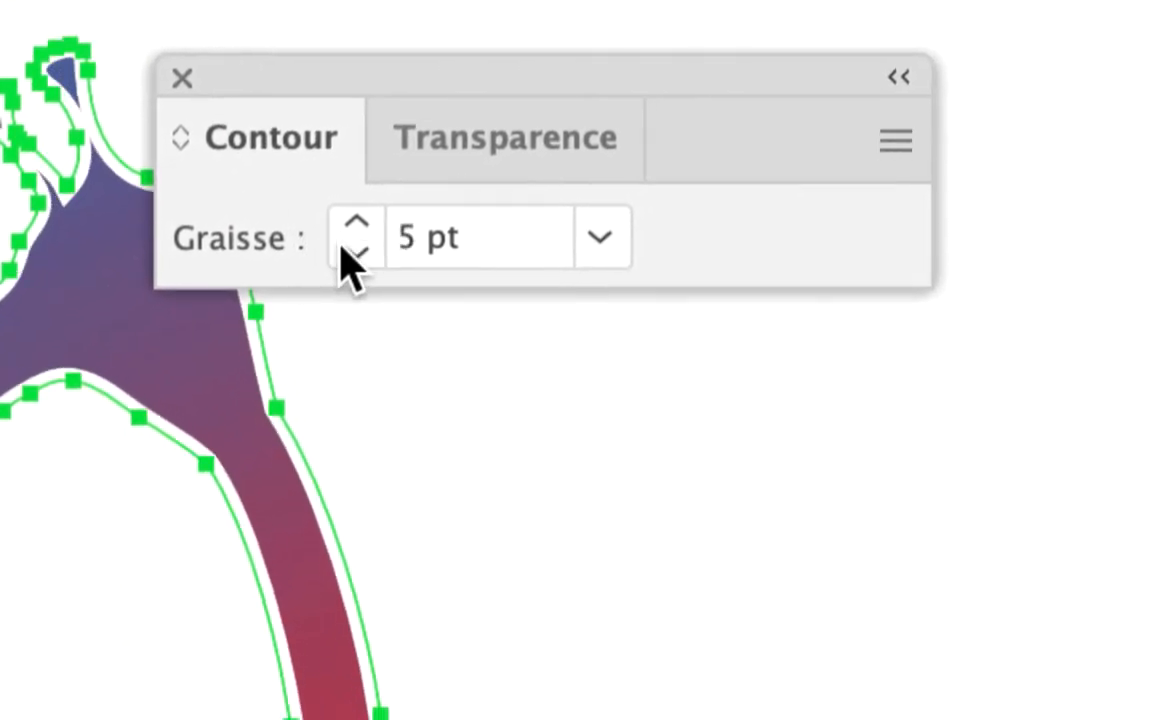
pyautogui.click(343, 253)
pyautogui.click(356, 222)
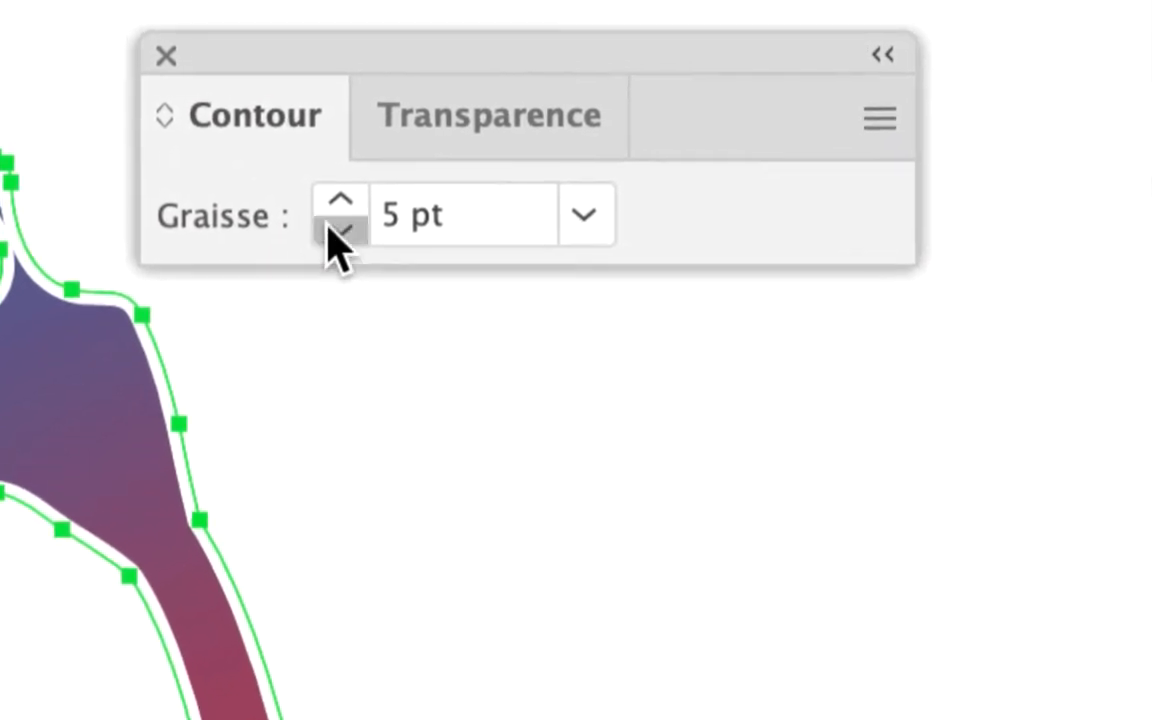
pyautogui.click(335, 232)
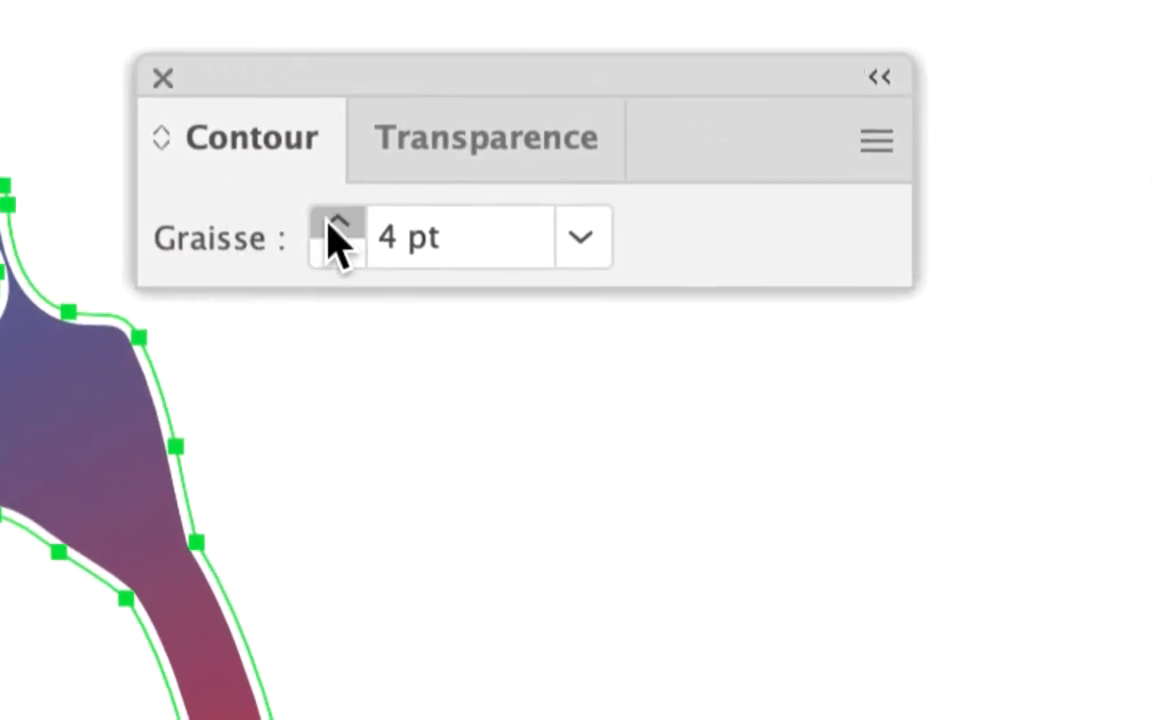
pyautogui.click(338, 226)
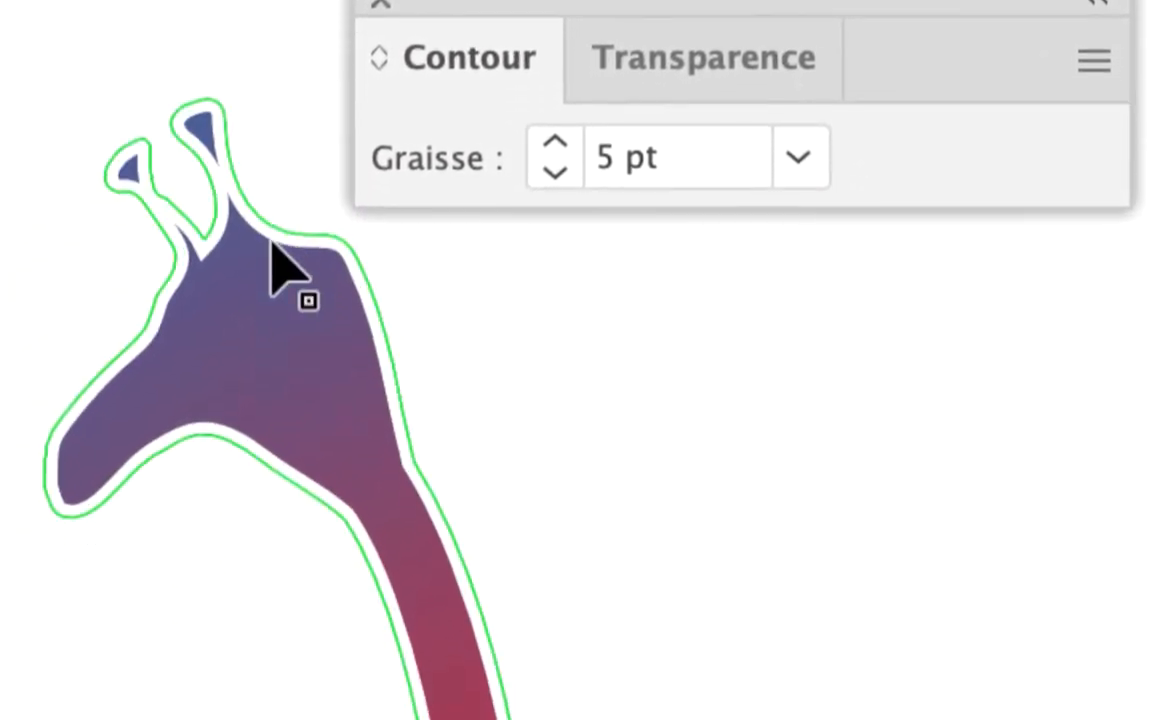
# - Reselect the whole giraffe path and show the full stroke options of the Contour panel
pyautogui.click(272, 246)
pyautogui.press('a')
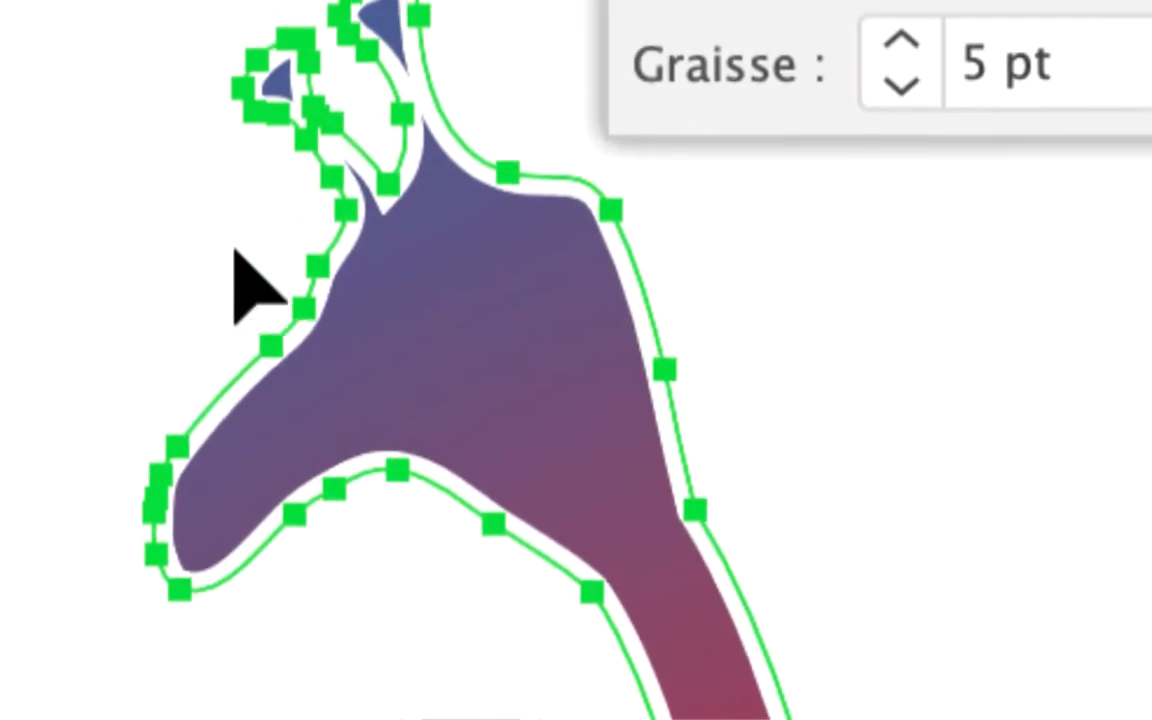
pyautogui.click(130, 284)
pyautogui.click(248, 258)
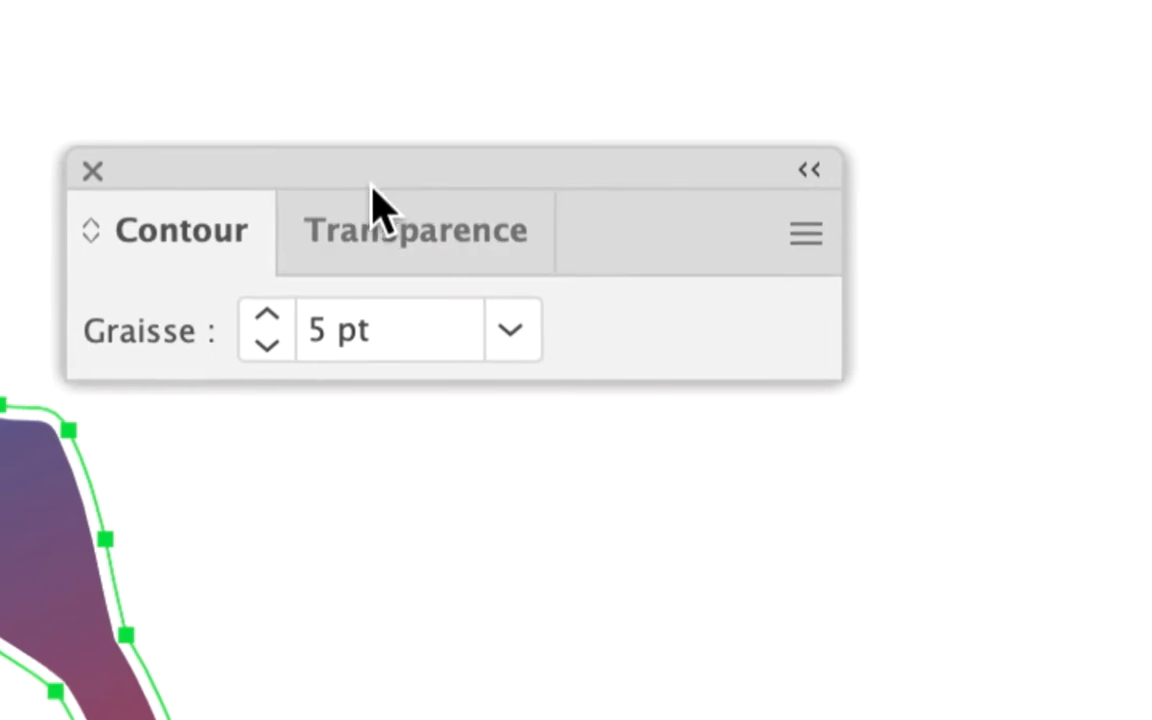
pyautogui.click(706, 207)
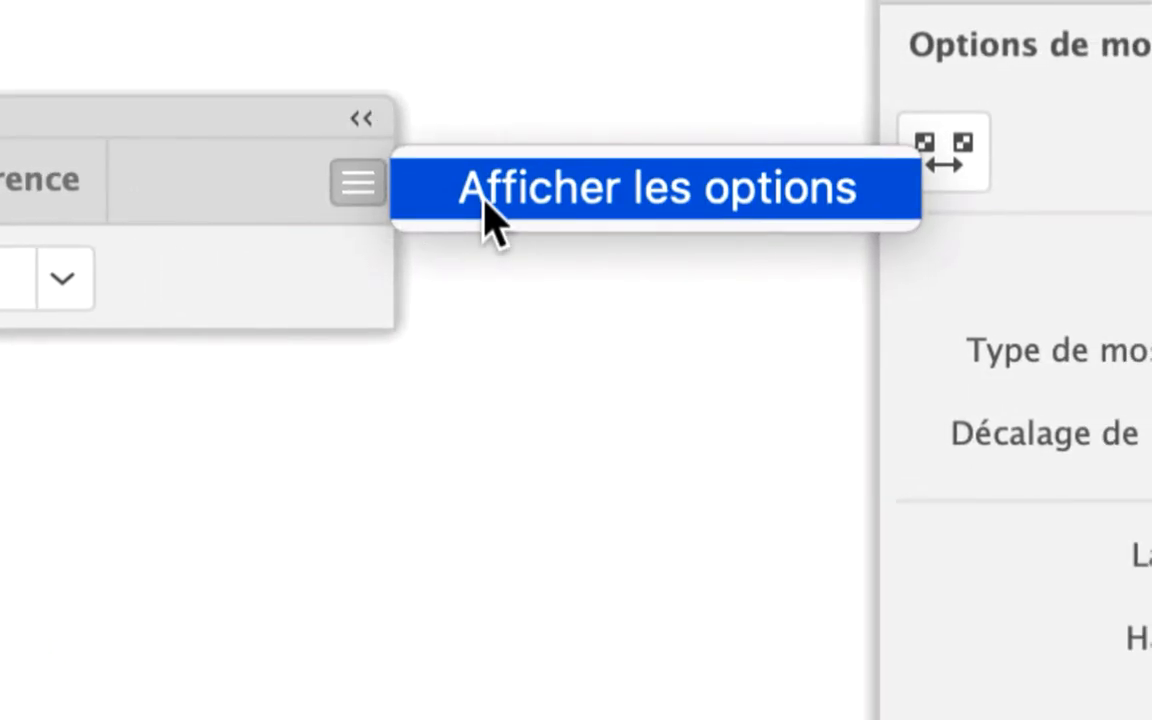
pyautogui.click(487, 203)
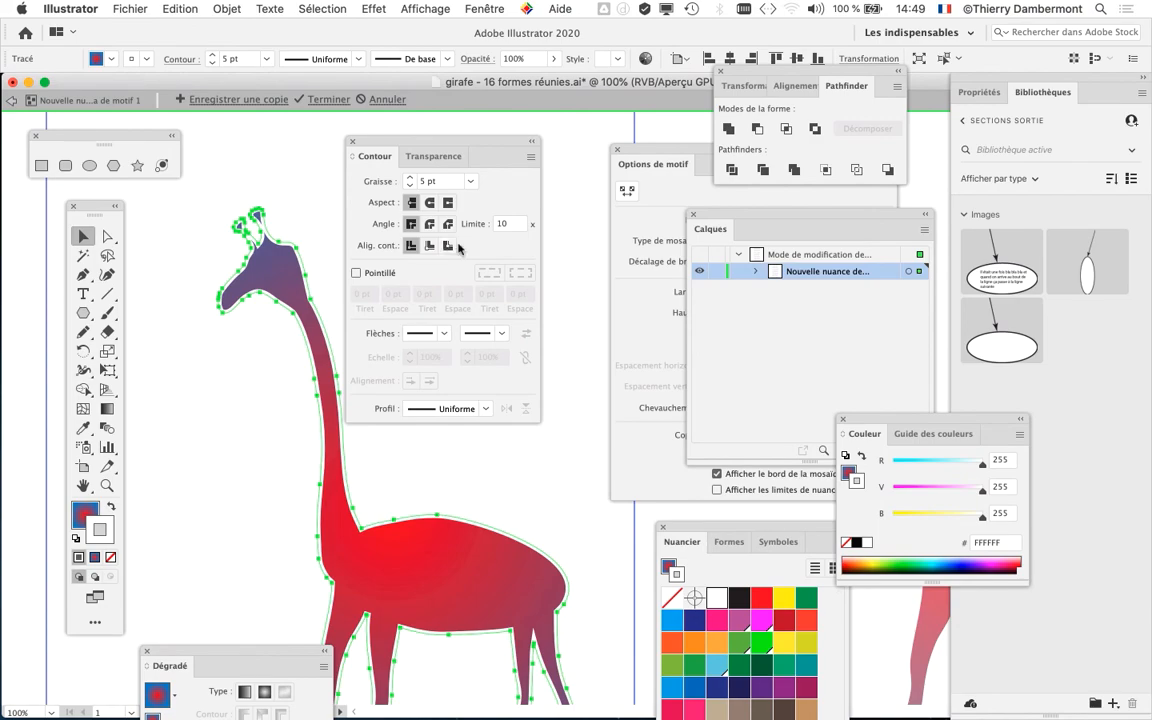
# - Align the giraffe's stroke to the outside of the path and colour it green (298473)
pyautogui.click(449, 246)
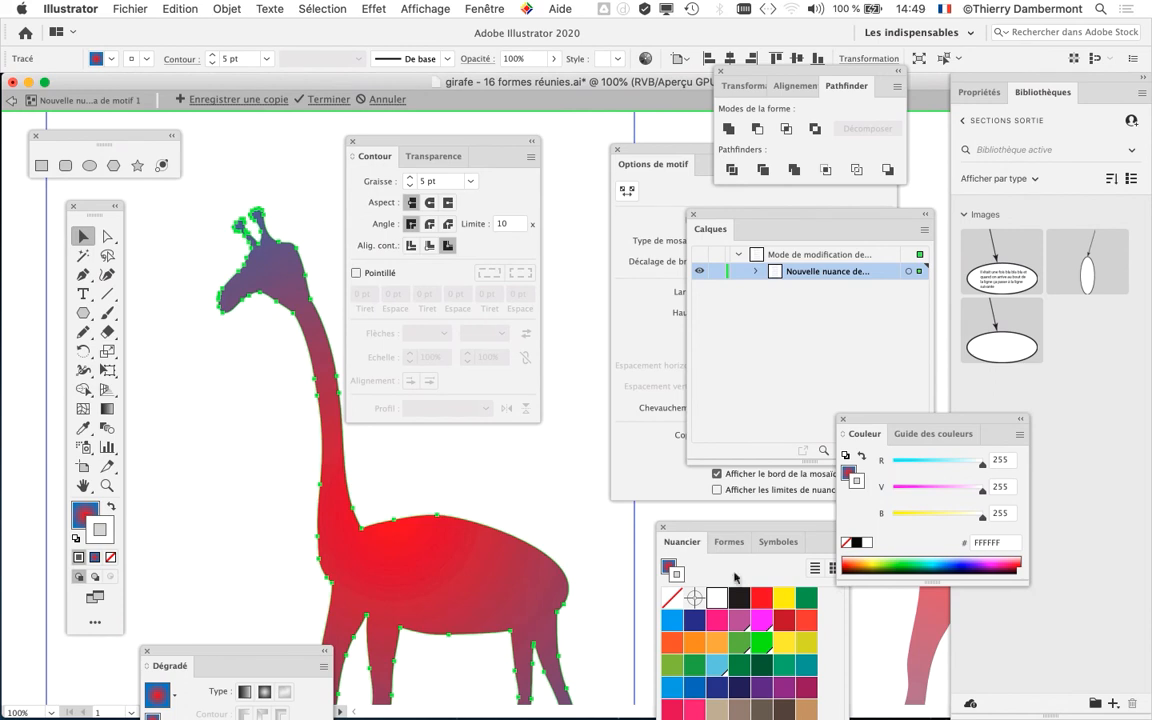
pyautogui.click(800, 600)
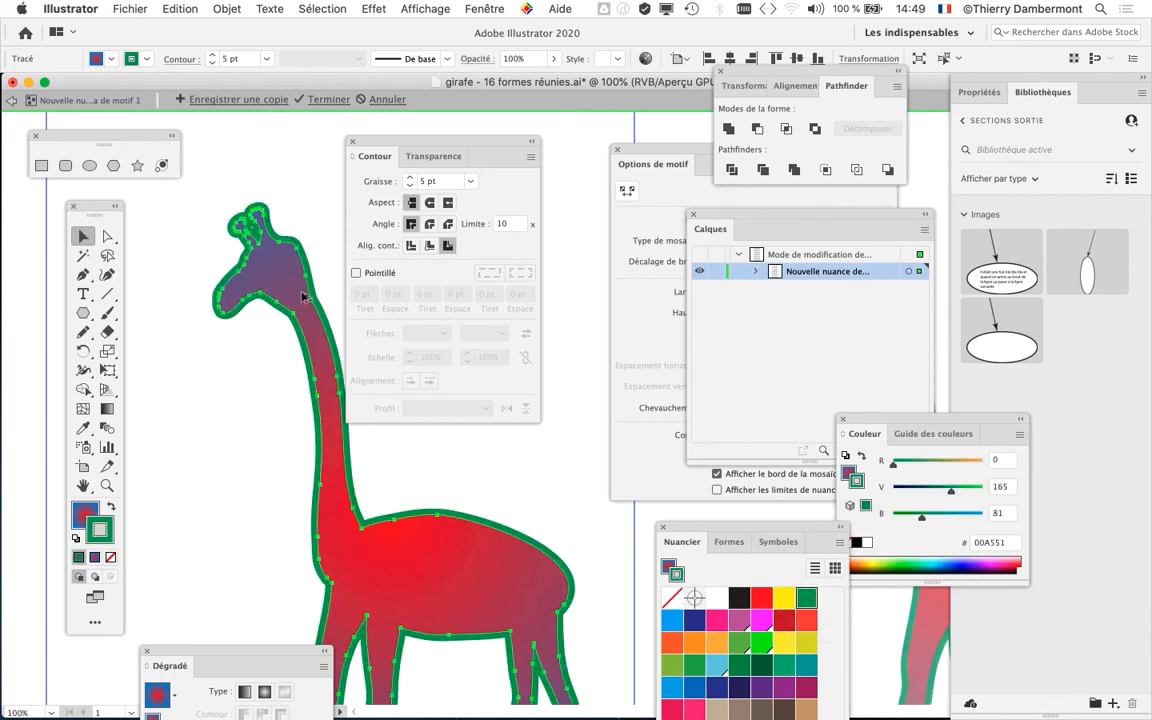
pyautogui.scroll(2, 303, 296)
pyautogui.moveTo(410, 148); pyautogui.dragTo(520, 119)
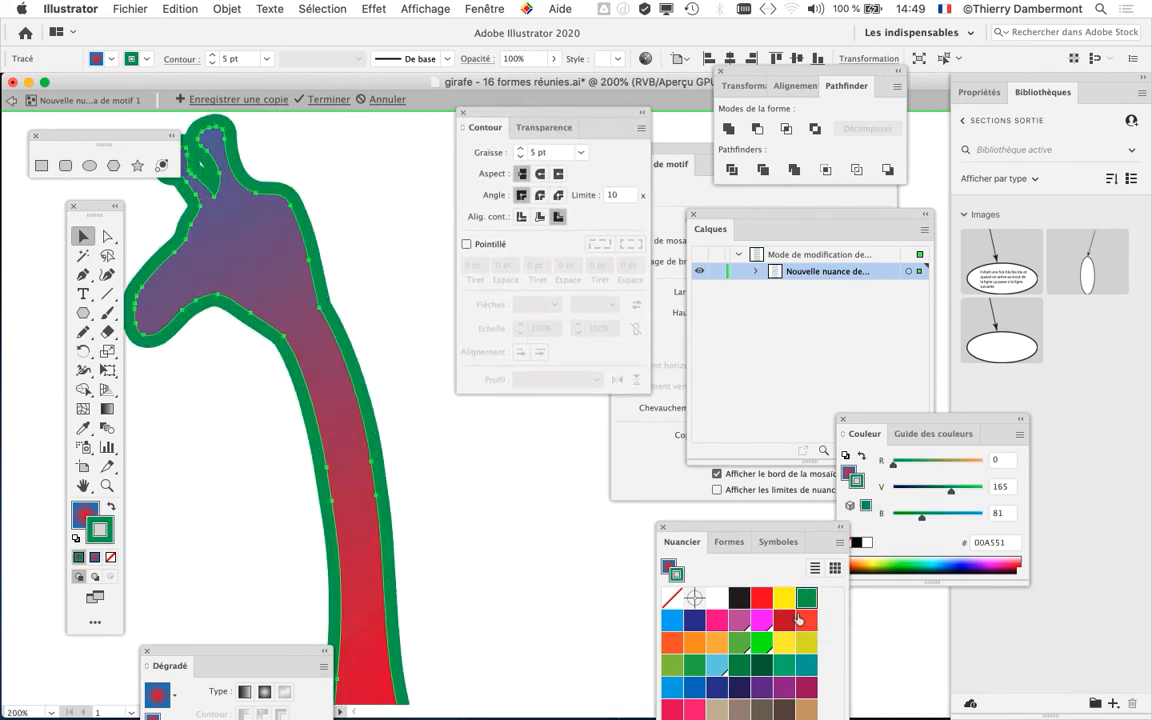
pyautogui.click(779, 667)
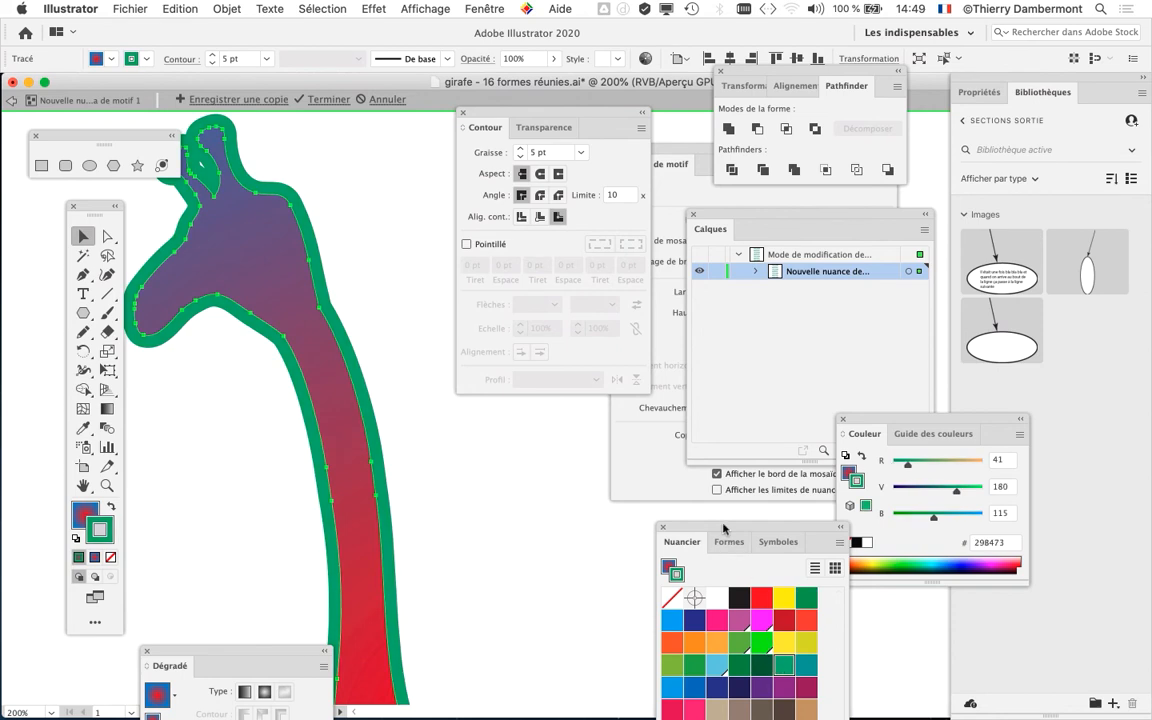
# - Recolour the giraffe's stroke beige (C1849A) and try inside alignment before centring the stroke on the path
pyautogui.moveTo(723, 528); pyautogui.dragTo(590, 272)
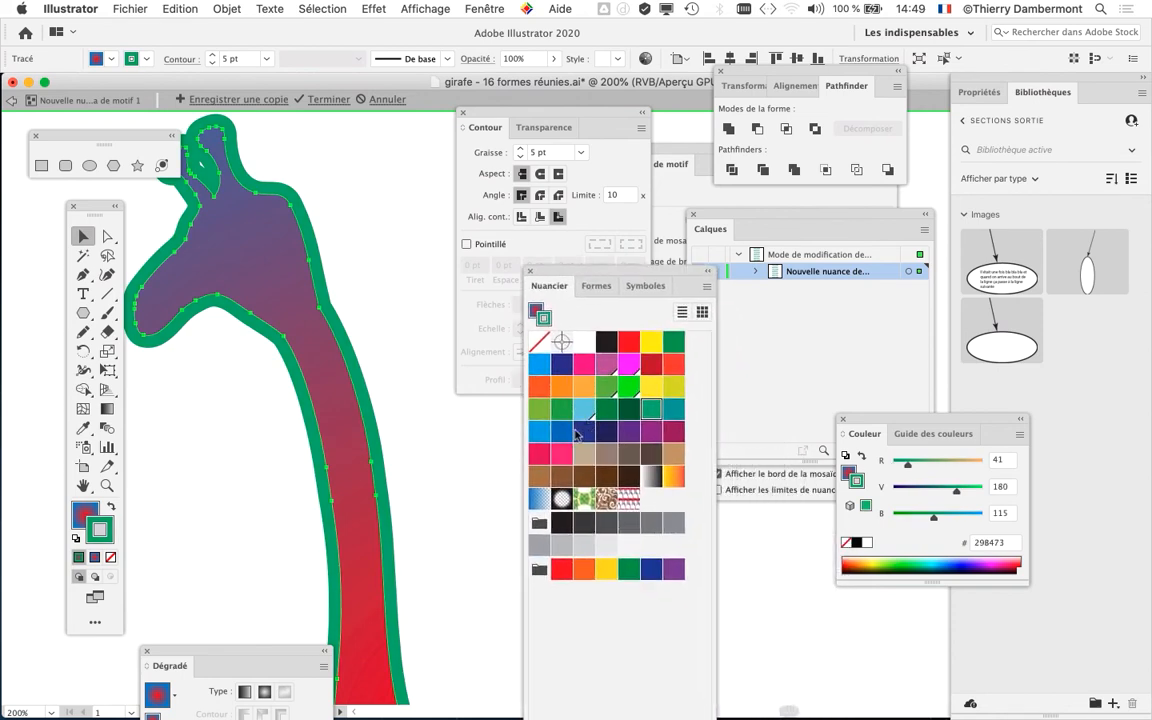
pyautogui.click(583, 456)
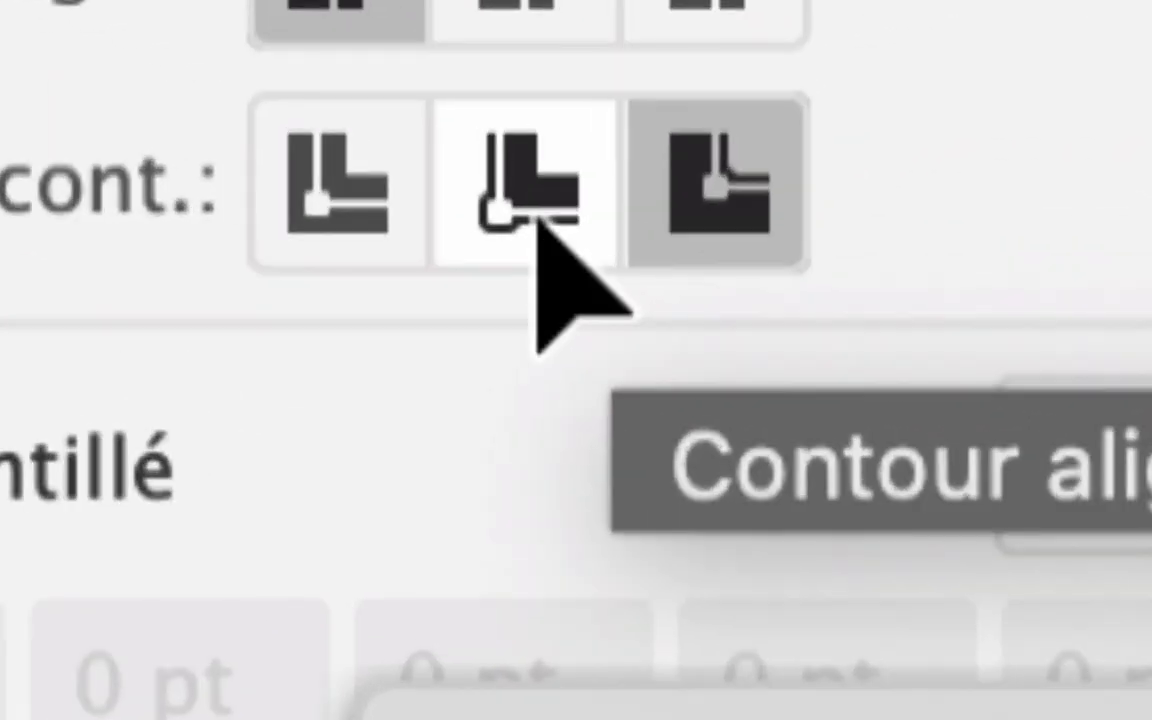
pyautogui.click(536, 228)
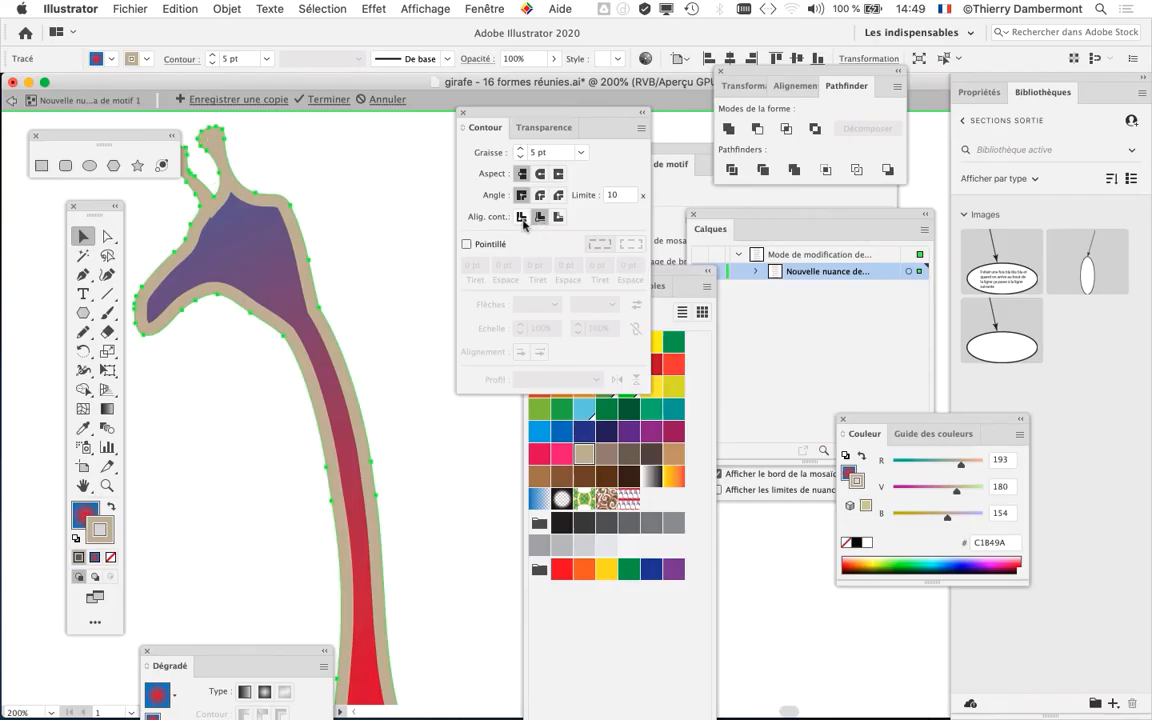
pyautogui.click(521, 217)
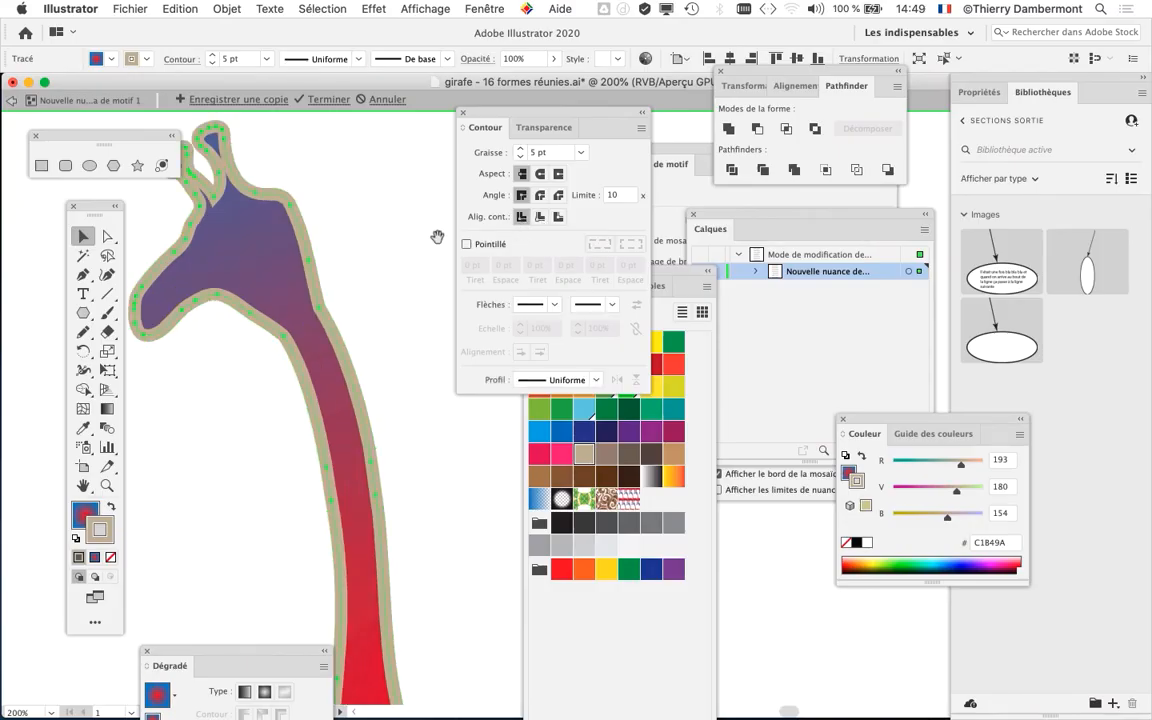
# - Compare inside and outside alignment of the giraffe's stroke around the head, settling on outside alignment
pyautogui.moveTo(437, 237); pyautogui.dragTo(495, 267)
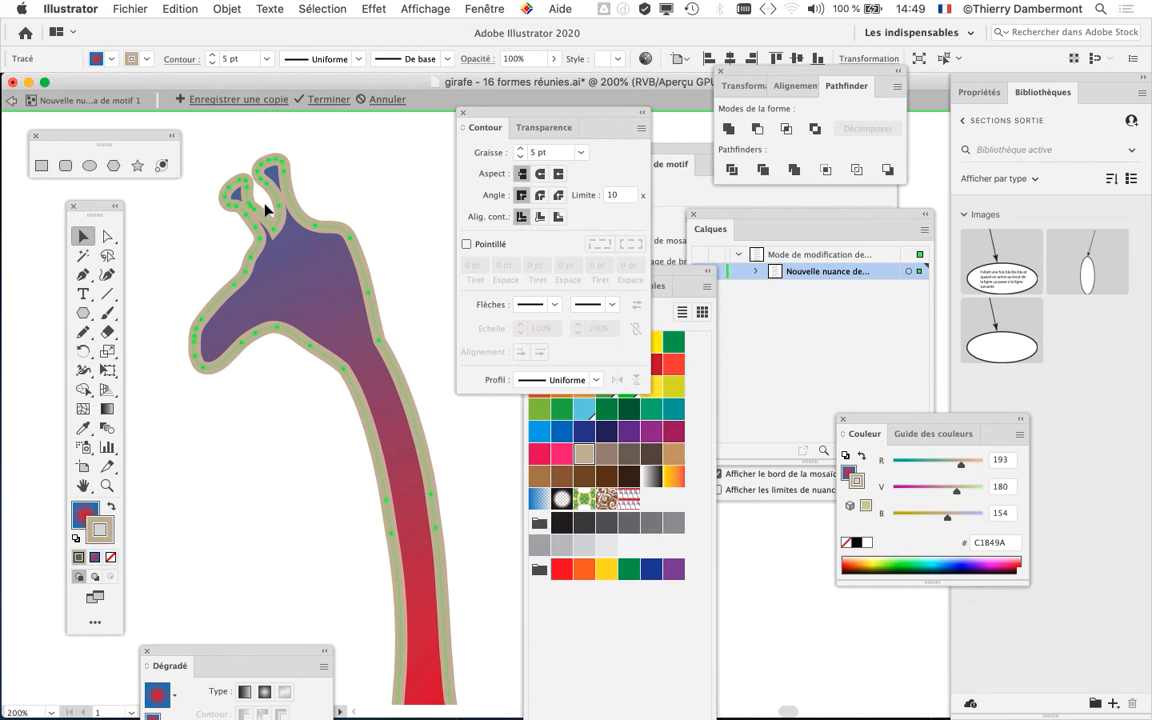
pyautogui.scroll(2, 265, 204)
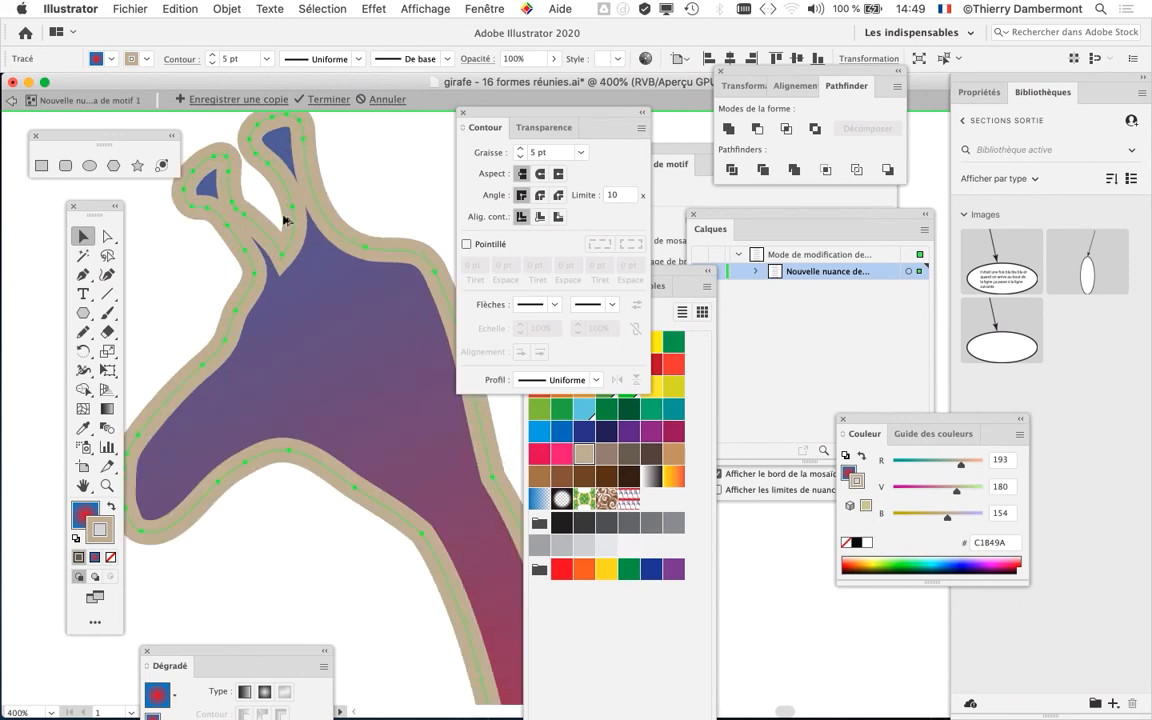
pyautogui.moveTo(368, 248); pyautogui.dragTo(390, 283)
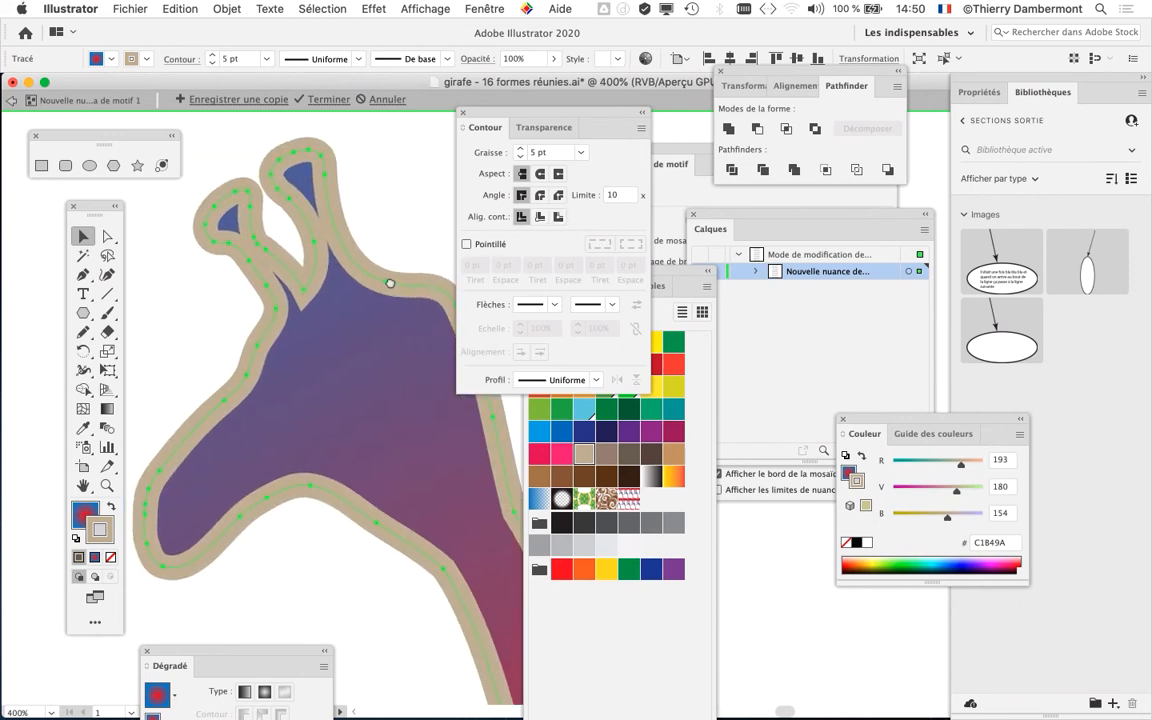
pyautogui.click(541, 217)
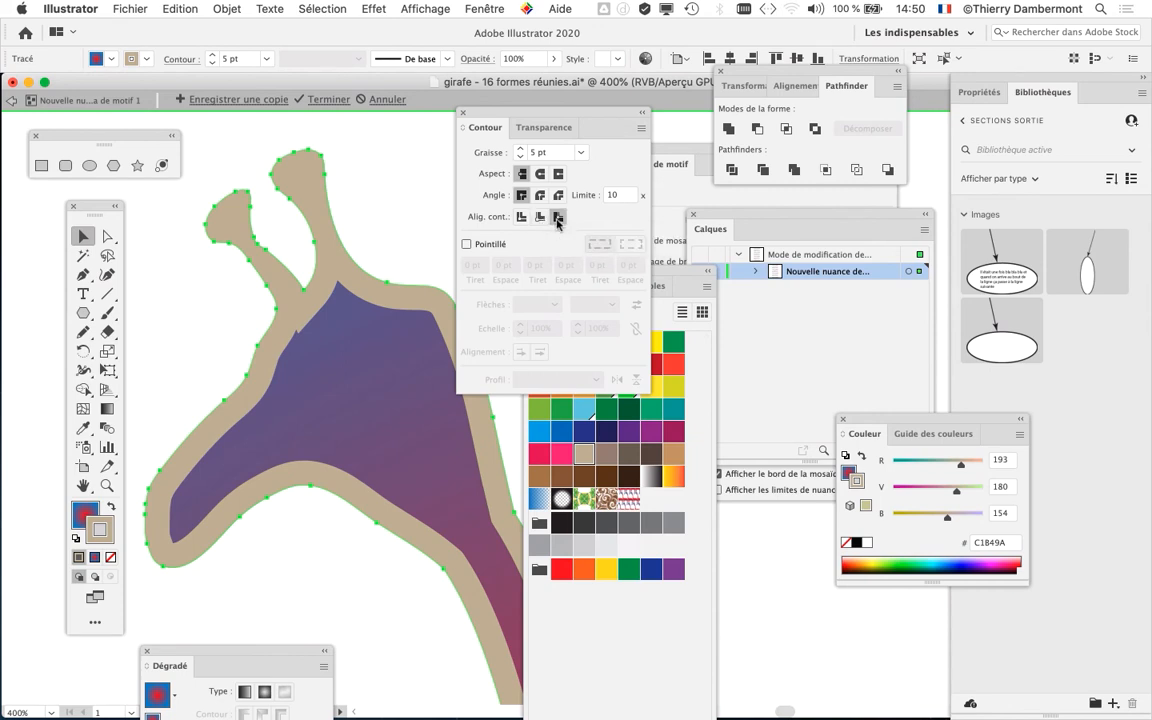
pyautogui.click(558, 217)
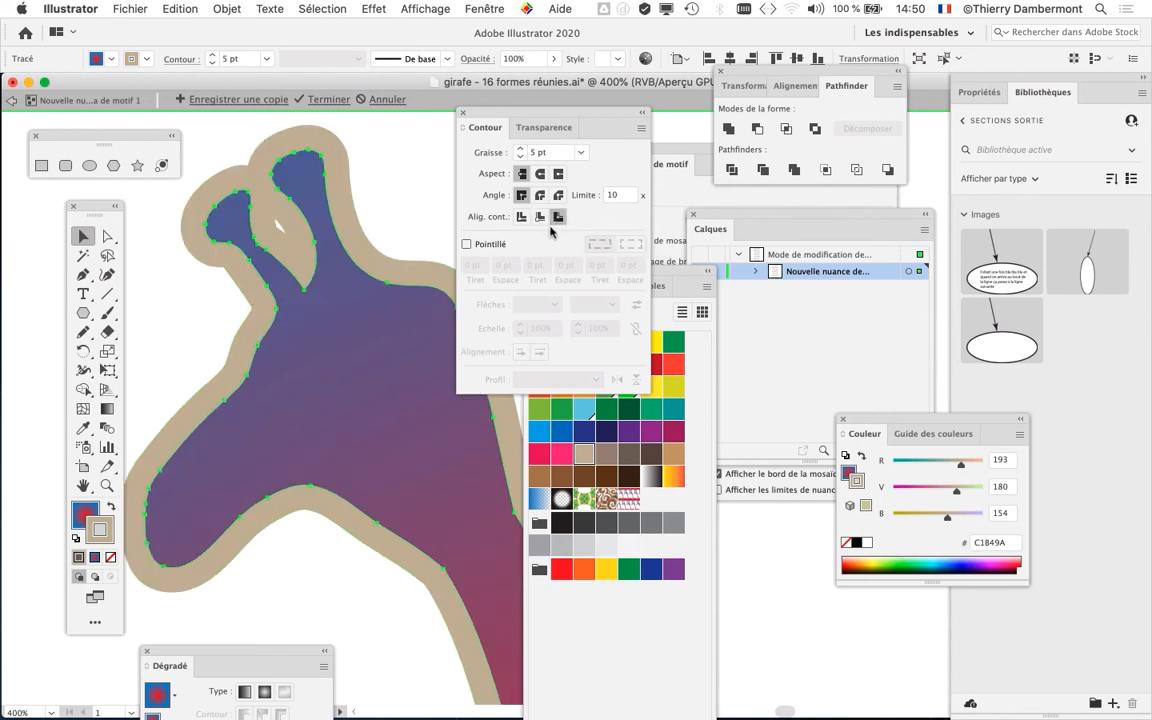
pyautogui.click(539, 218)
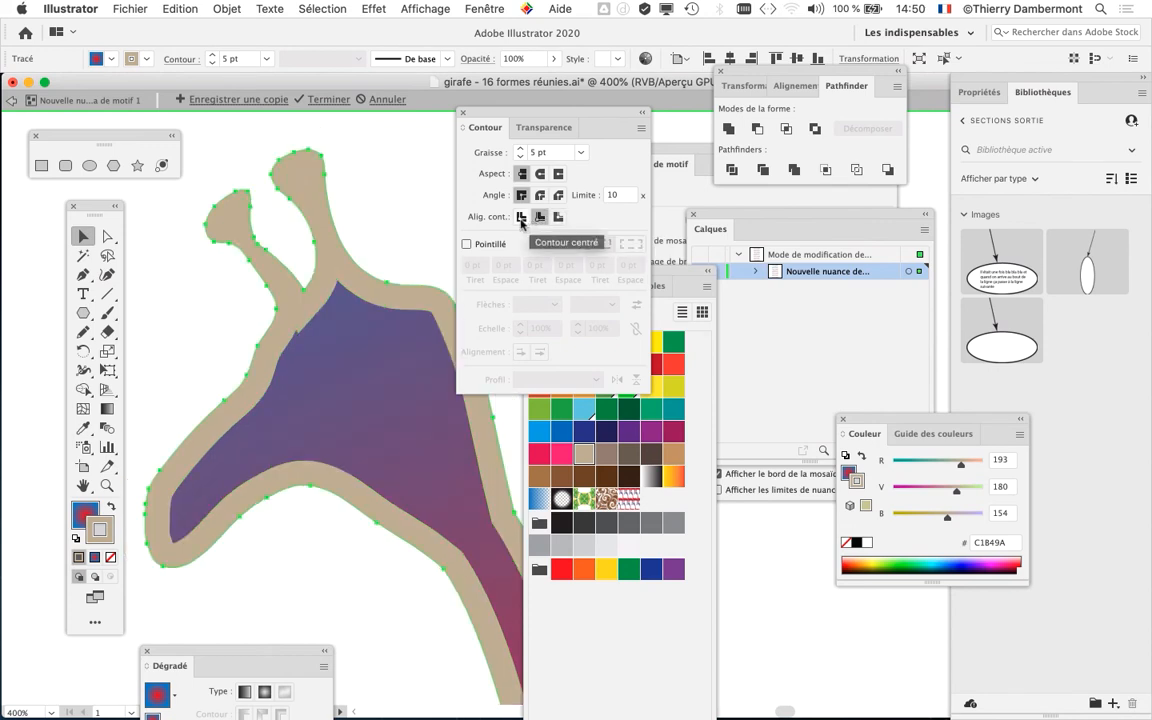
pyautogui.click(558, 217)
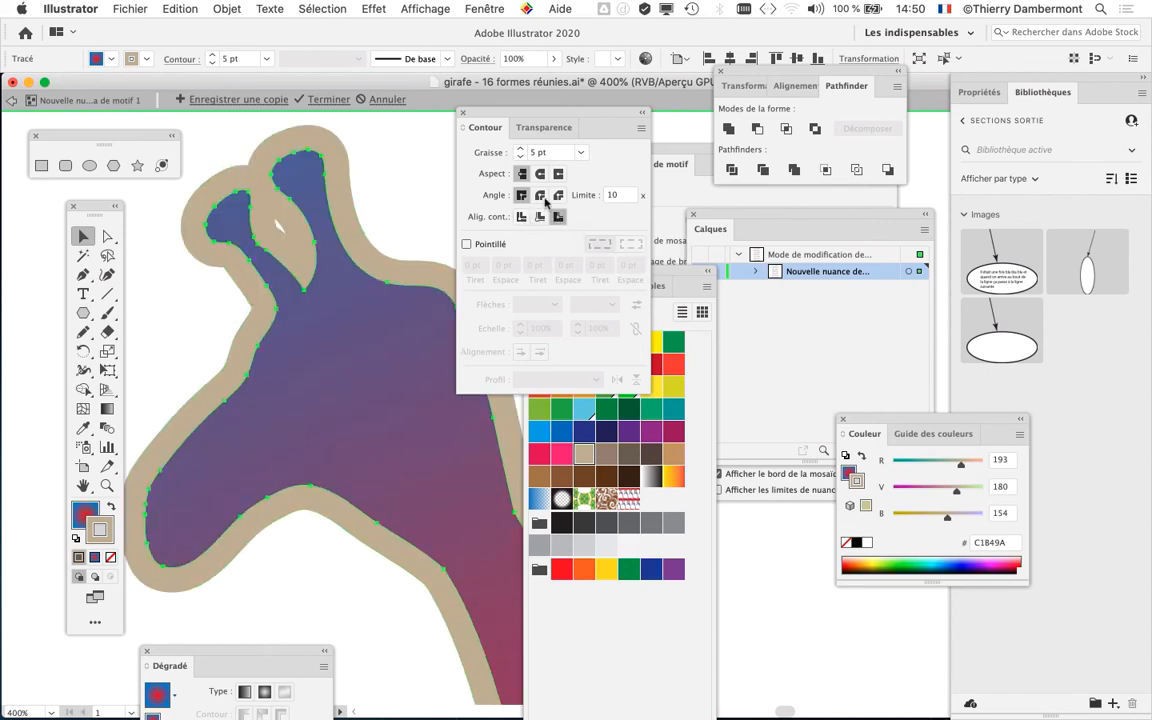
# - Set the giraffe's outline weight to 3 pt and deselect it to show the pattern tile
pyautogui.click(524, 156)
pyautogui.click(524, 156)
pyautogui.click(524, 156)
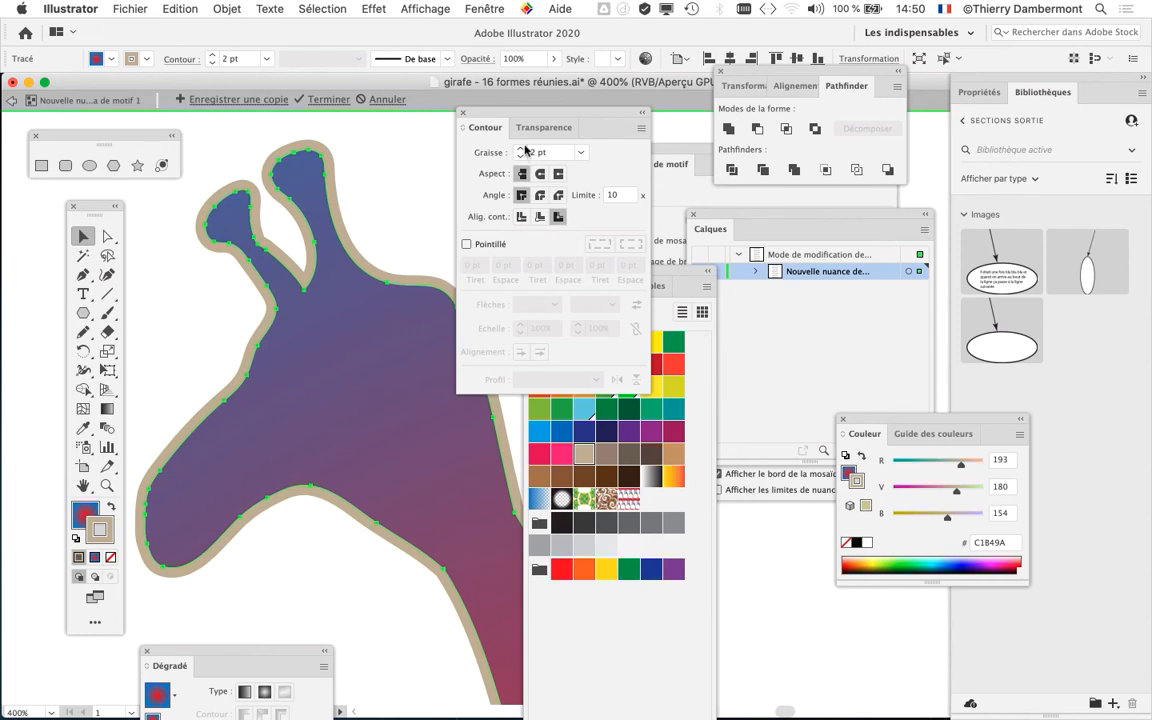
pyautogui.click(524, 148)
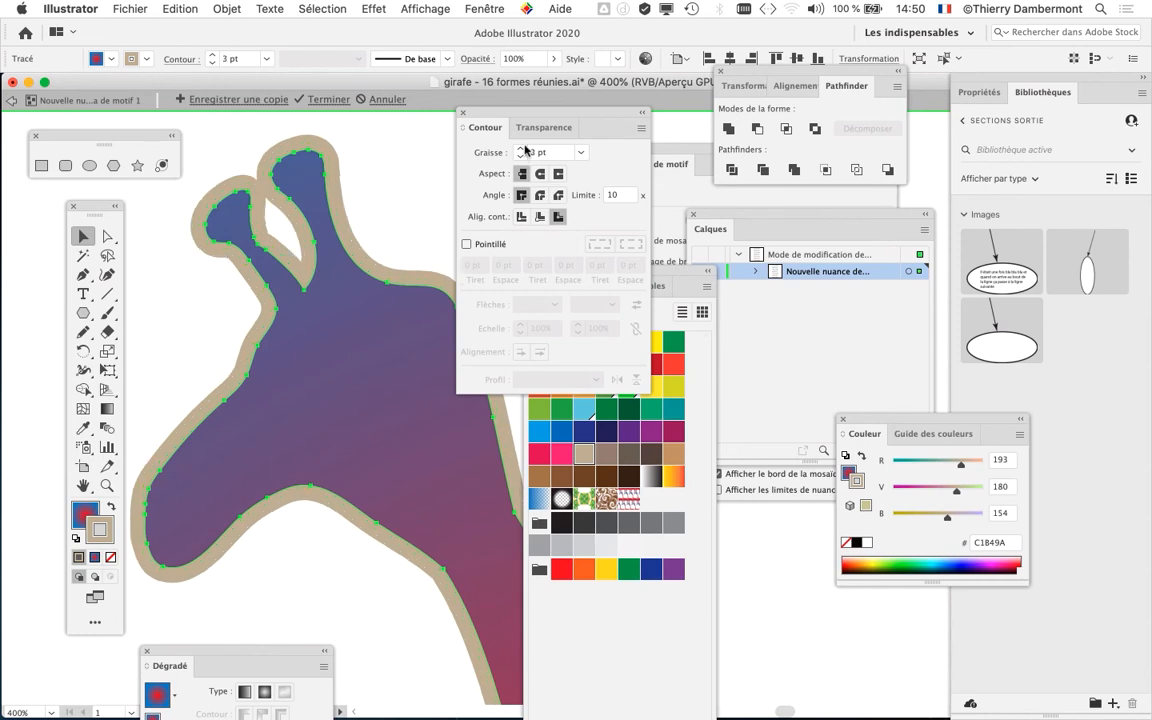
pyautogui.click(400, 248)
pyautogui.press('super+0')
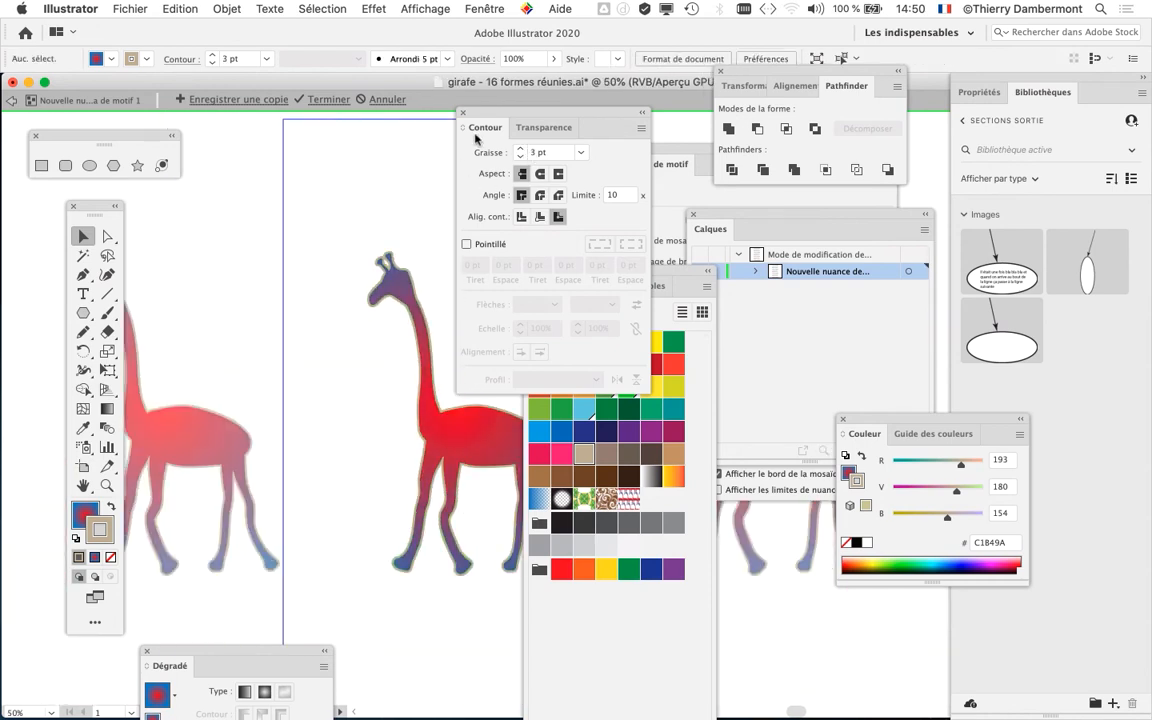
# - Close the Contour and swatches panels, then select the giraffe and show the Styles graphiques panel
pyautogui.click(464, 114)
pyautogui.click(530, 271)
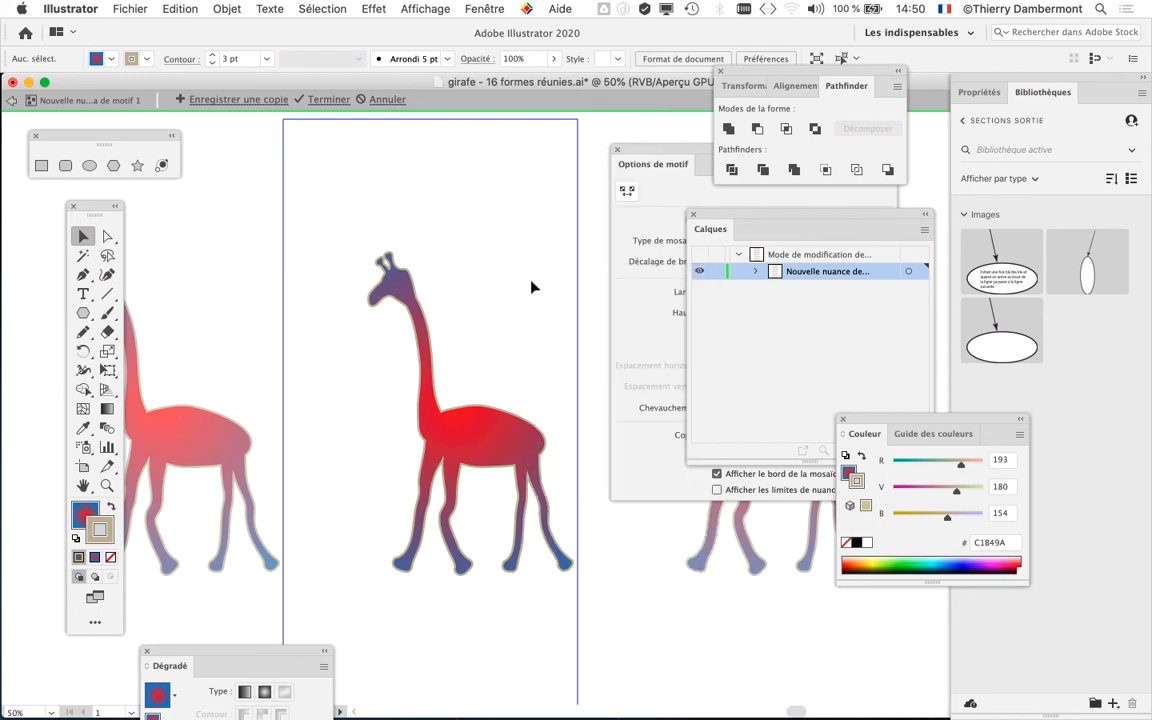
pyautogui.moveTo(535, 354); pyautogui.dragTo(466, 293)
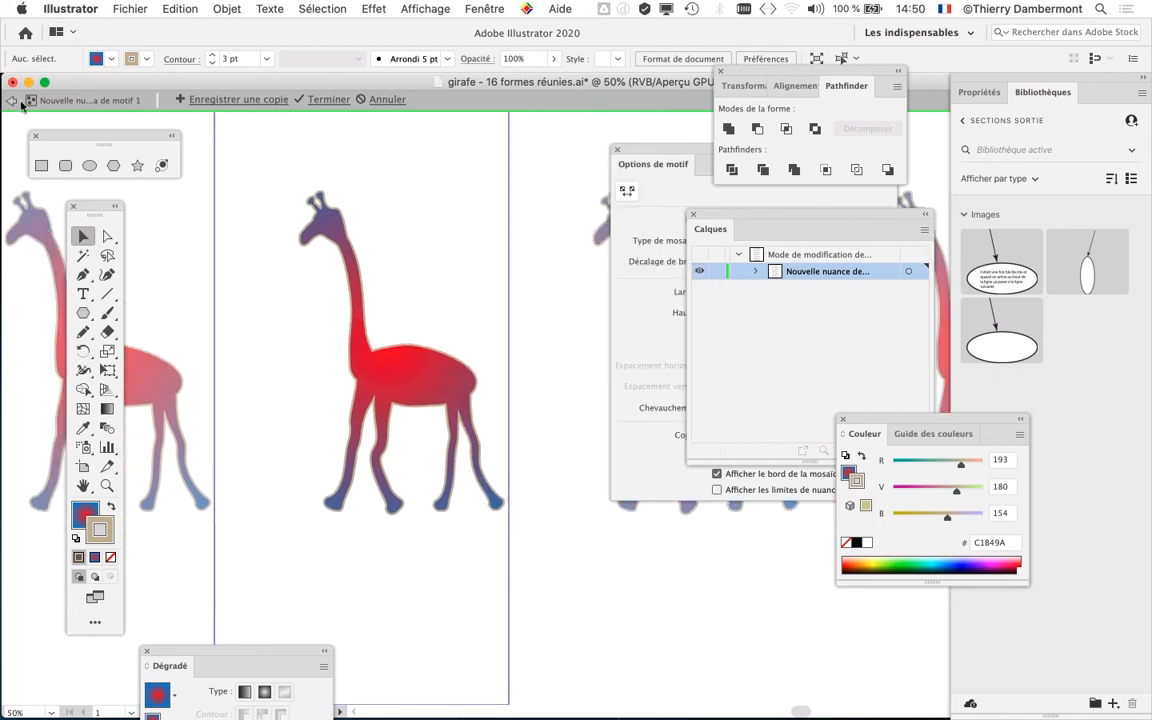
pyautogui.press('super+a')
pyautogui.click(484, 8)
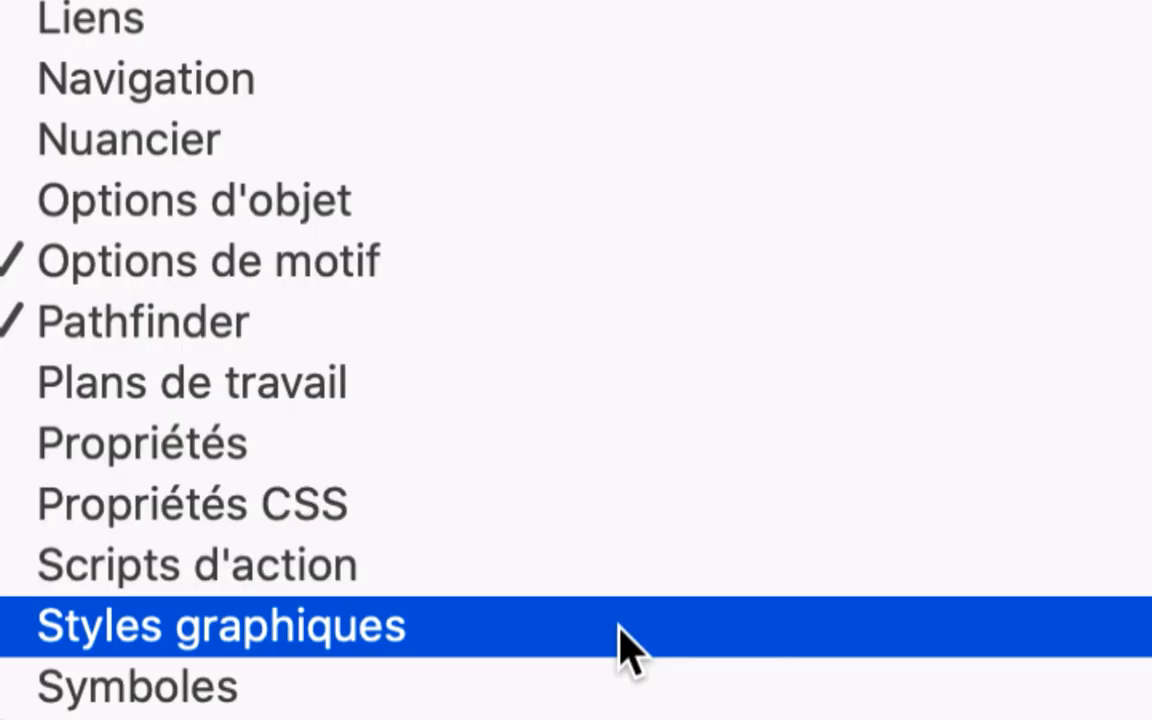
pyautogui.click(622, 650)
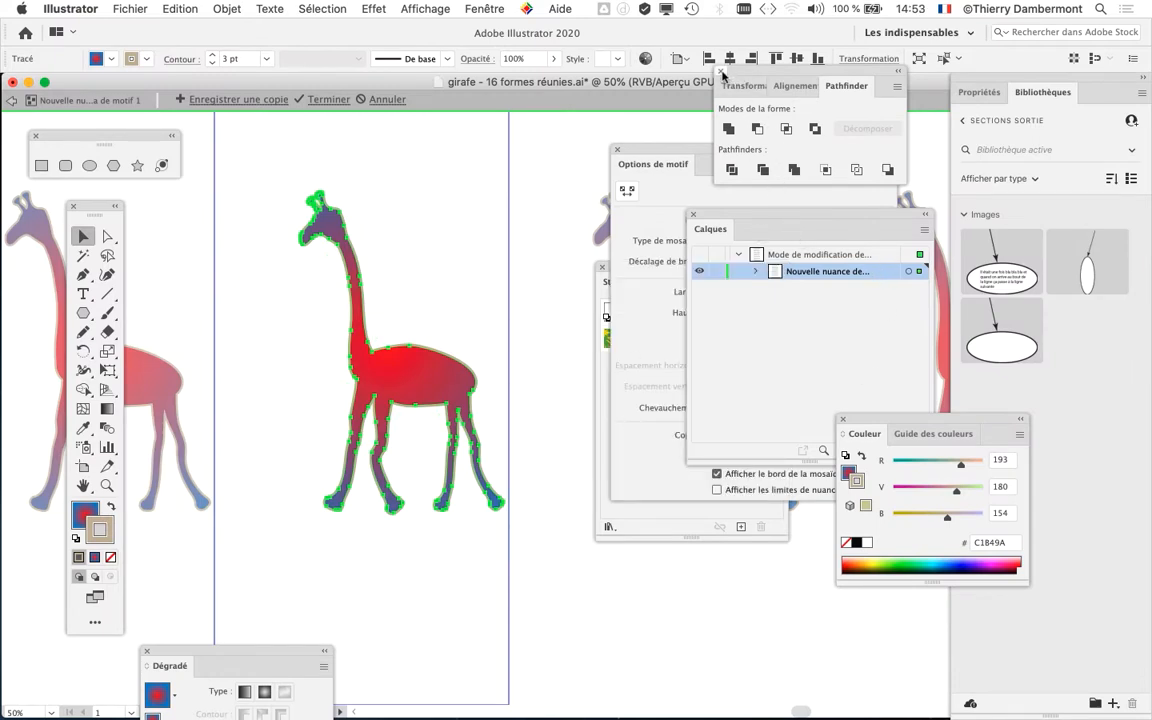
# - Close the Pathfinder, Calques, Couleur and Options de motif panels to clear the workspace
pyautogui.click(723, 74)
pyautogui.click(693, 215)
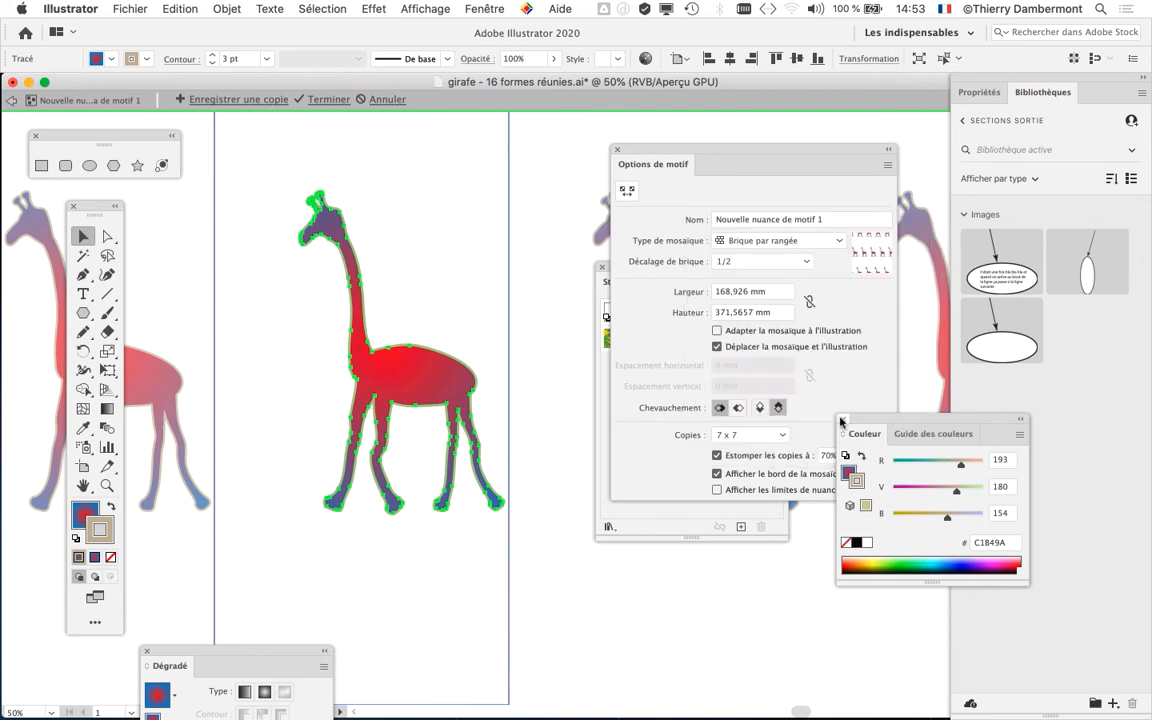
pyautogui.click(843, 419)
pyautogui.click(619, 152)
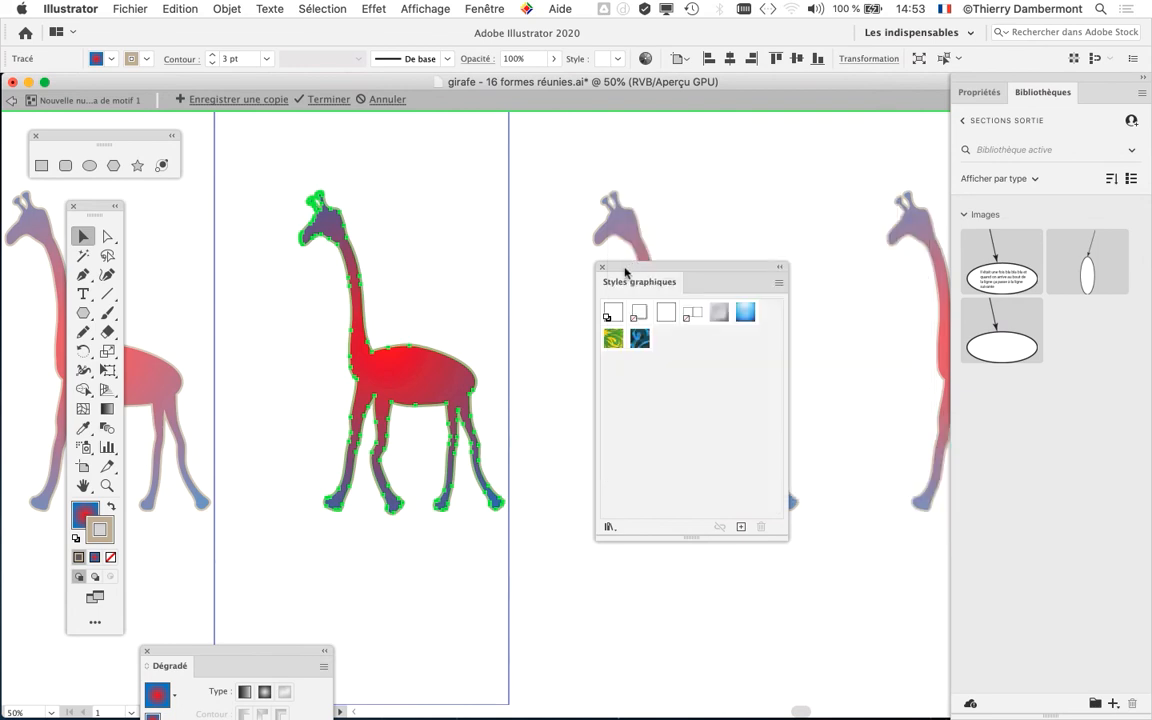
# - Move and shorten the Styles graphiques panel, and save the selected giraffe's appearance as a new graphic style
pyautogui.moveTo(622, 266); pyautogui.dragTo(569, 176)
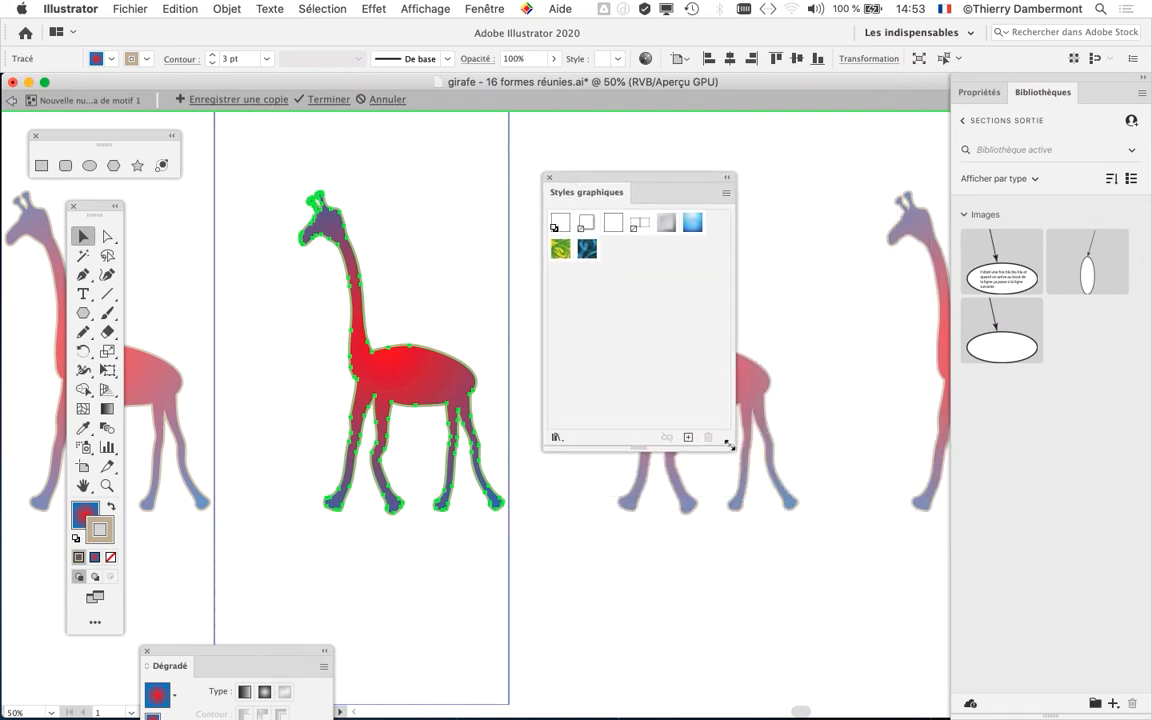
pyautogui.moveTo(729, 446); pyautogui.dragTo(519, 391)
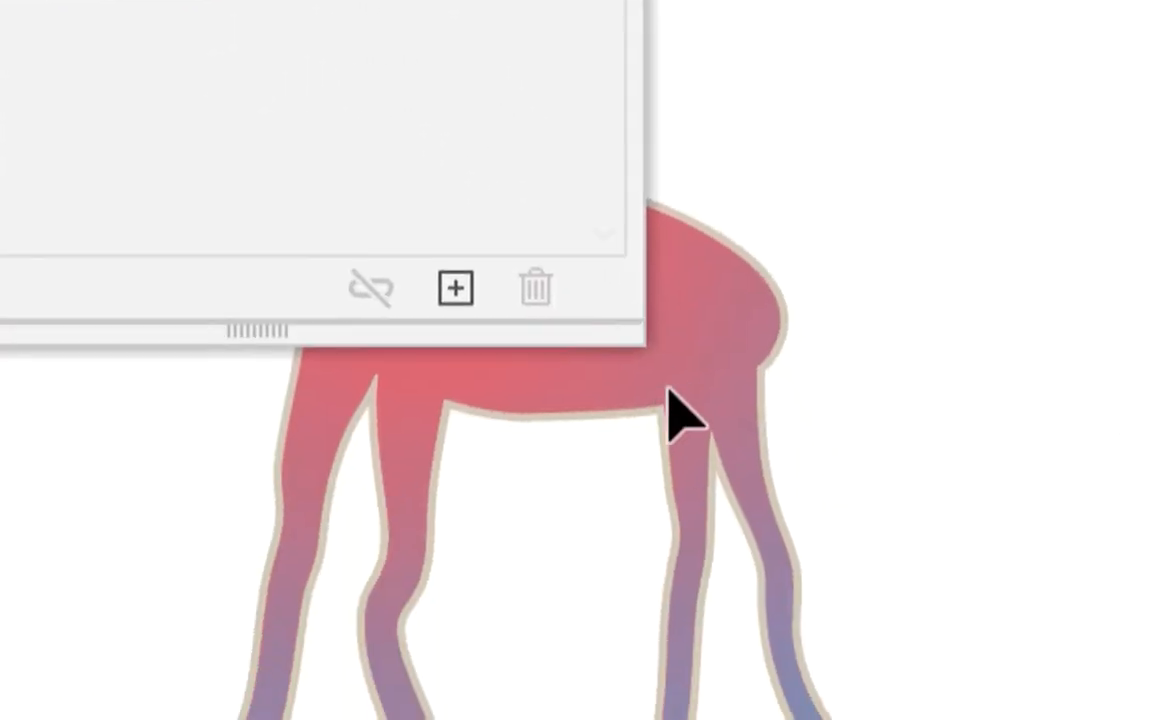
pyautogui.moveTo(663, 381); pyautogui.dragTo(656, 306)
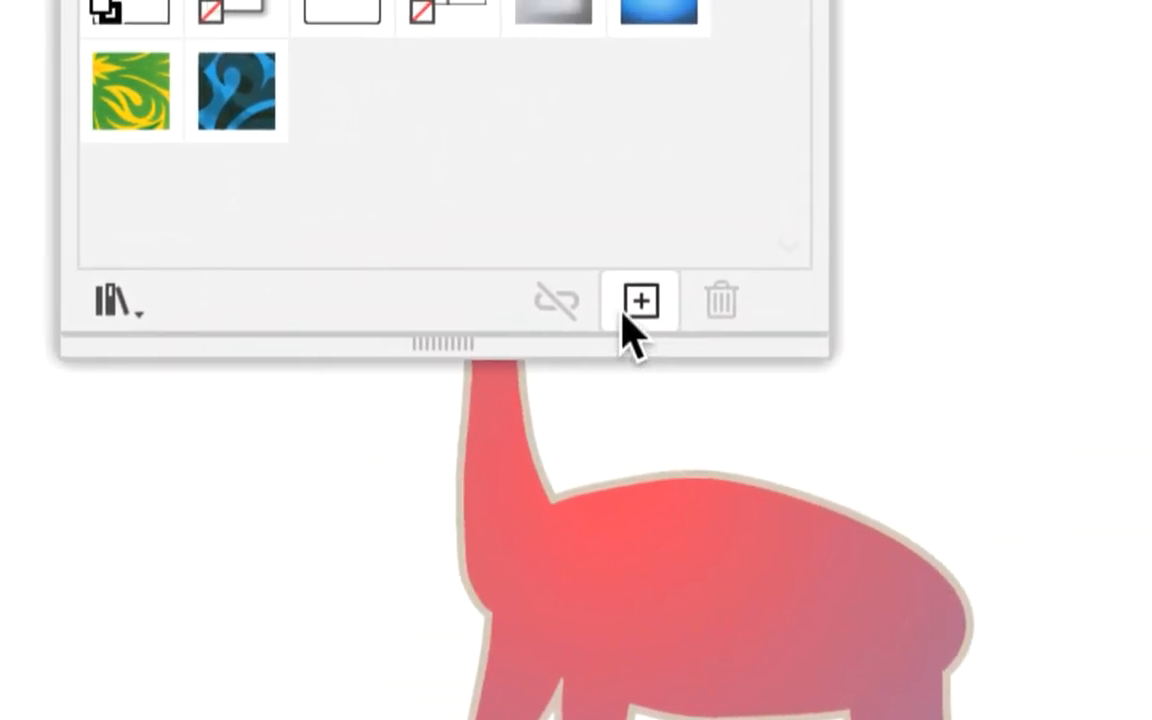
pyautogui.click(625, 315)
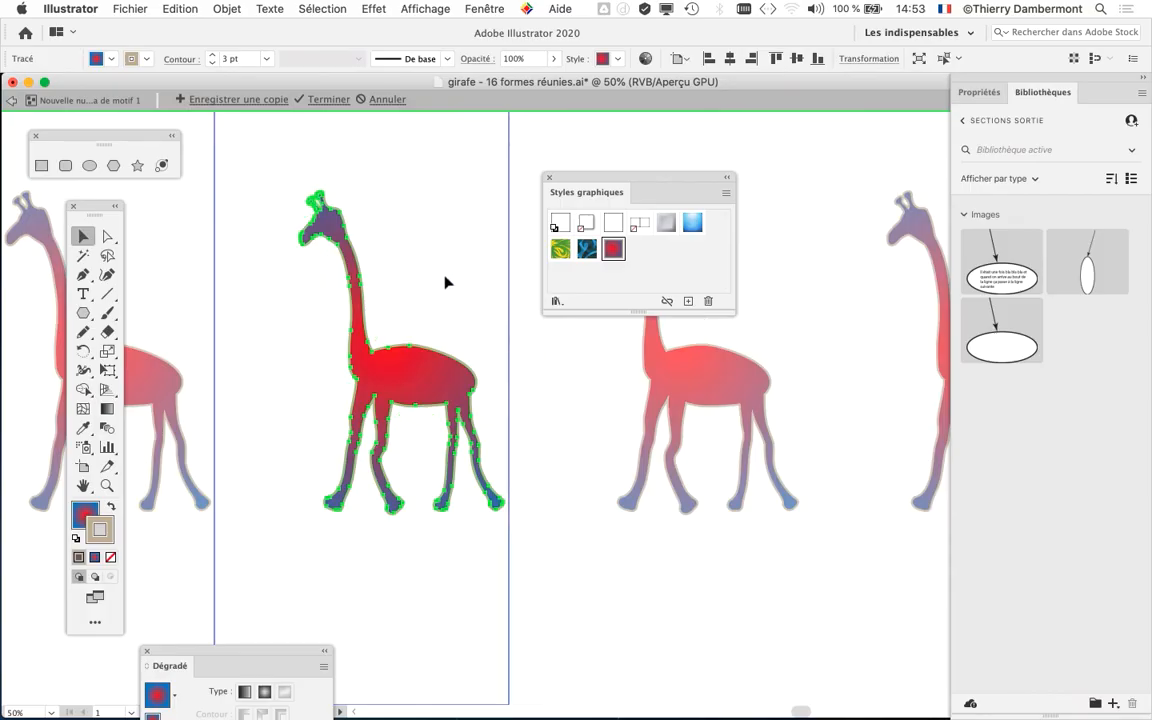
# - Draw a closed three-leaf plant shape with the Pencil tool beside the giraffe's front foot
pyautogui.moveTo(593, 183); pyautogui.dragTo(681, 187)
pyautogui.press('super+plus')
pyautogui.press('super+plus')
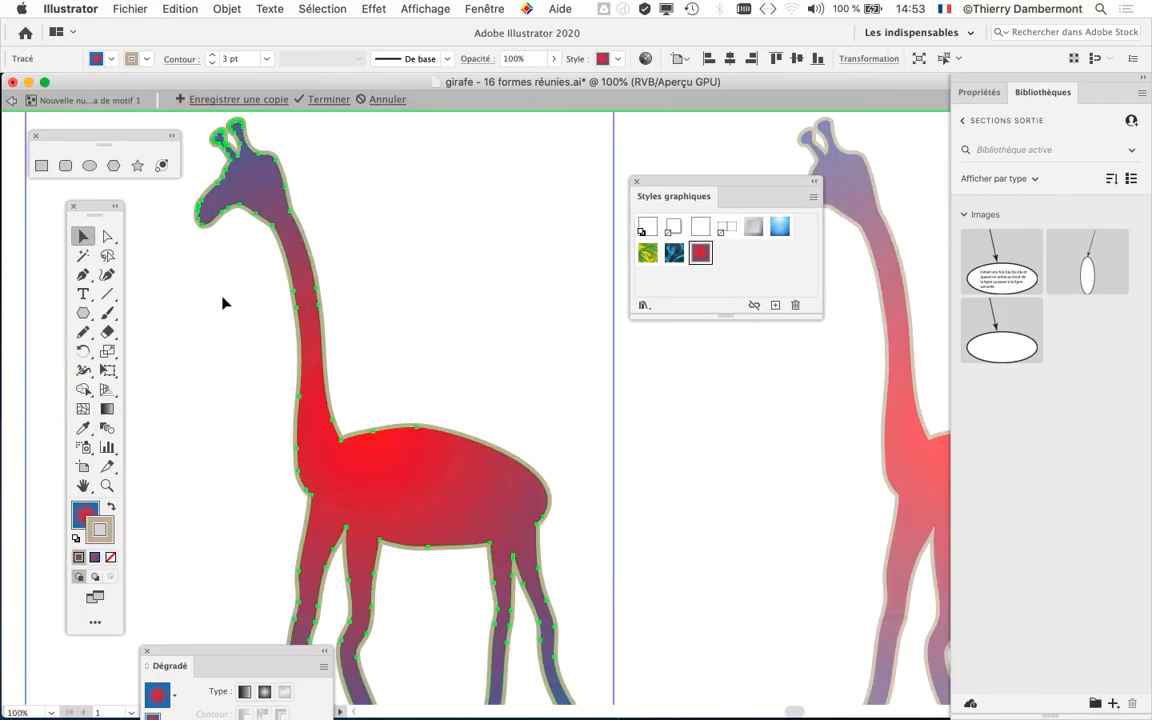
pyautogui.moveTo(454, 300); pyautogui.dragTo(516, 209)
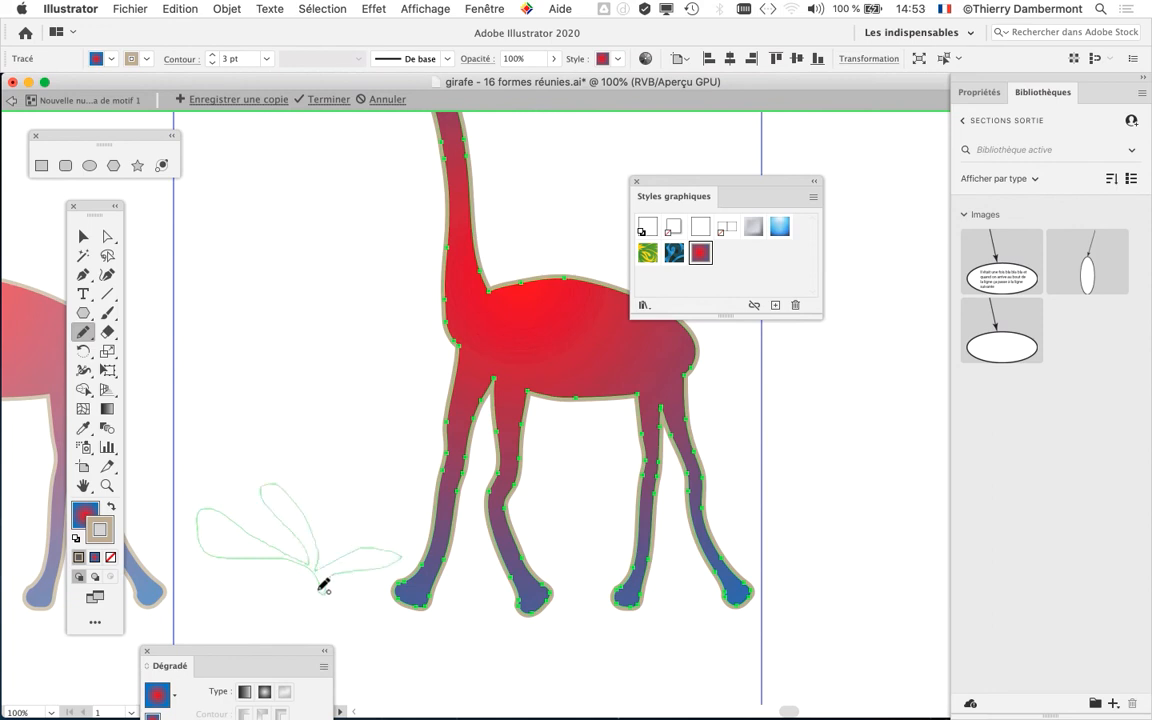
pyautogui.moveTo(323, 585); pyautogui.dragTo(320, 584)
pyautogui.scroll(2, 308, 579)
pyautogui.moveTo(360, 541); pyautogui.dragTo(461, 434)
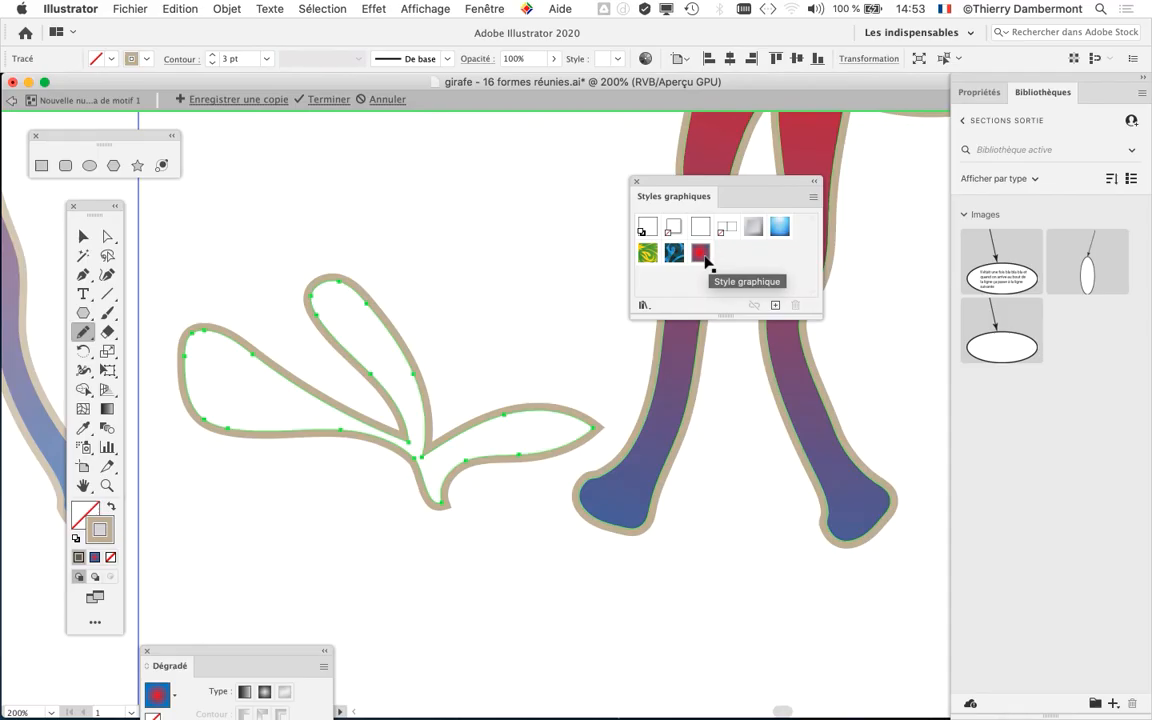
# - Apply the saved giraffe graphic style to the plant and move the Styles graphiques panel away from the giraffe
pyautogui.click(83, 236)
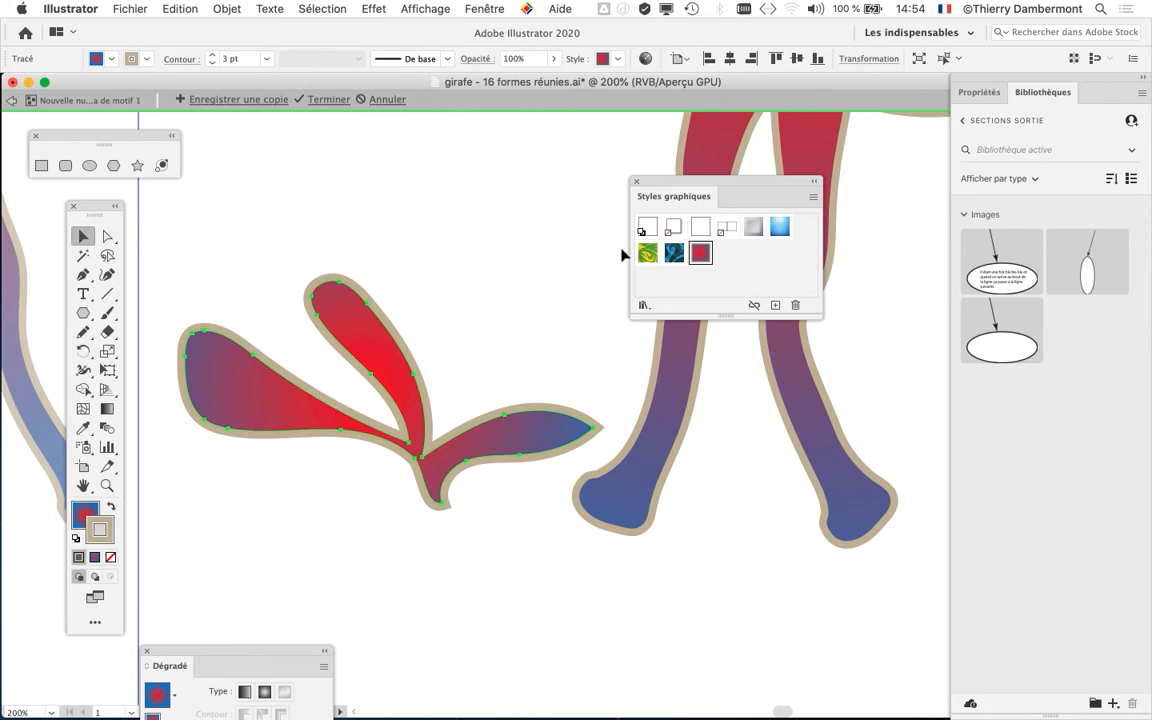
pyautogui.moveTo(673, 182); pyautogui.dragTo(742, 262)
pyautogui.scroll(-2, 630, 485)
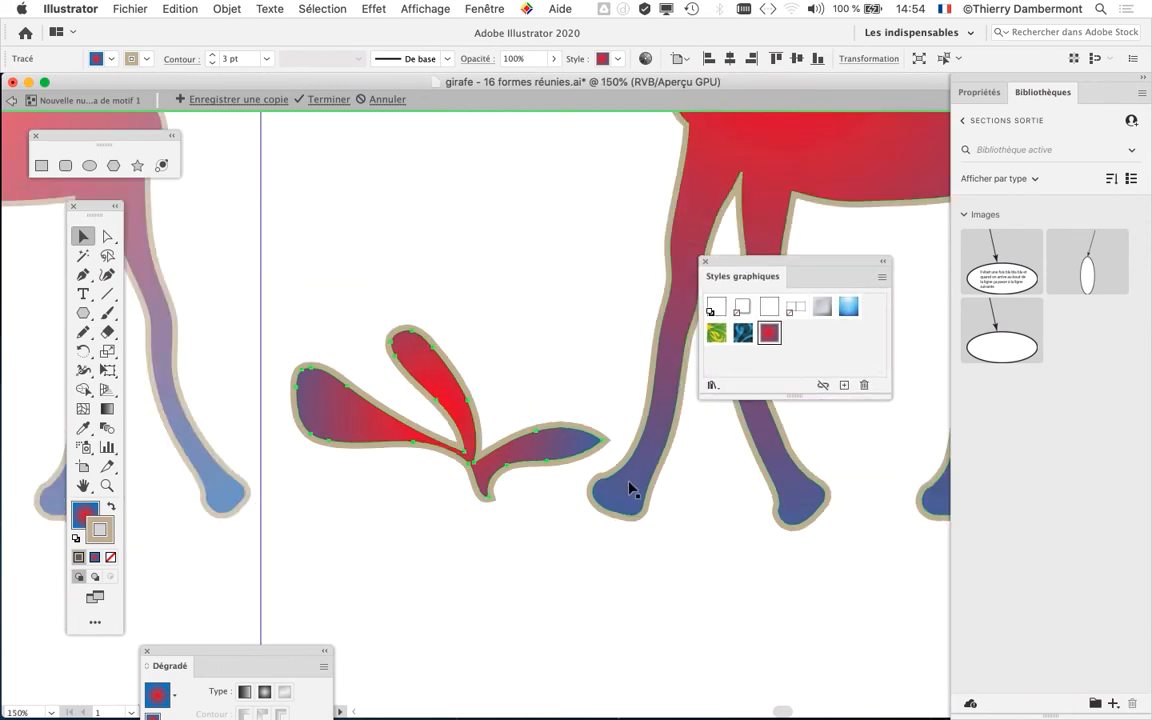
pyautogui.scroll(-1, 625, 490)
pyautogui.hscroll(3, 617, 494)
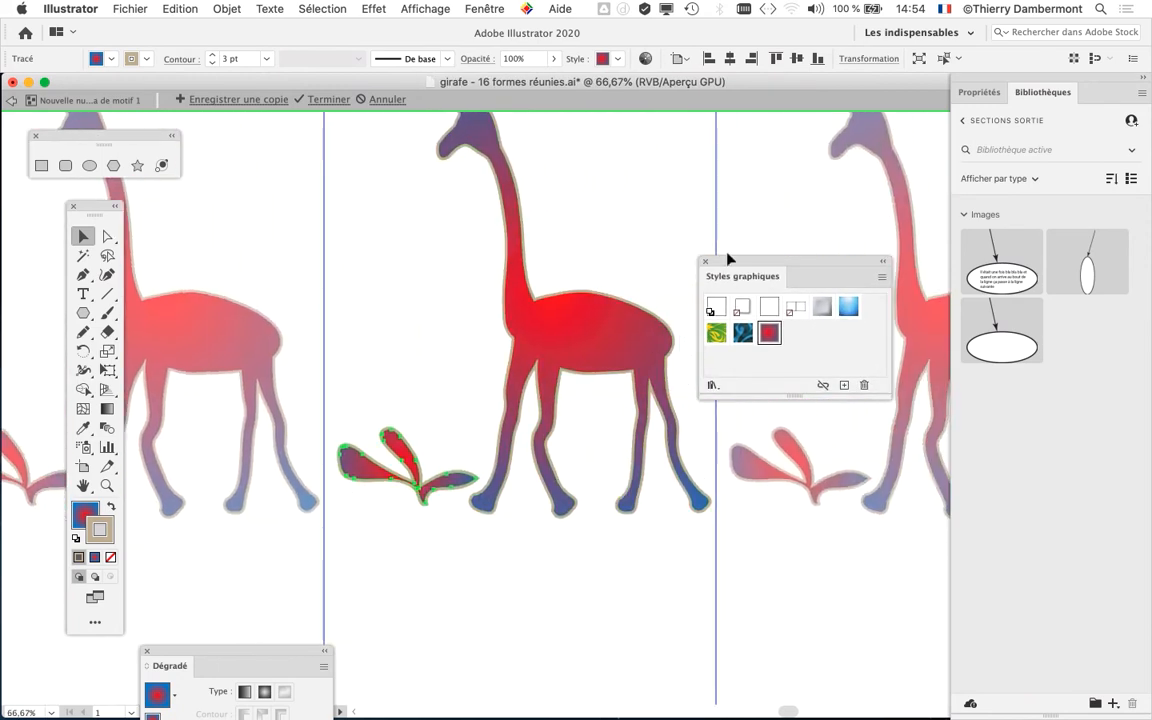
pyautogui.moveTo(735, 263); pyautogui.dragTo(788, 234)
pyautogui.moveTo(570, 316); pyautogui.dragTo(548, 356)
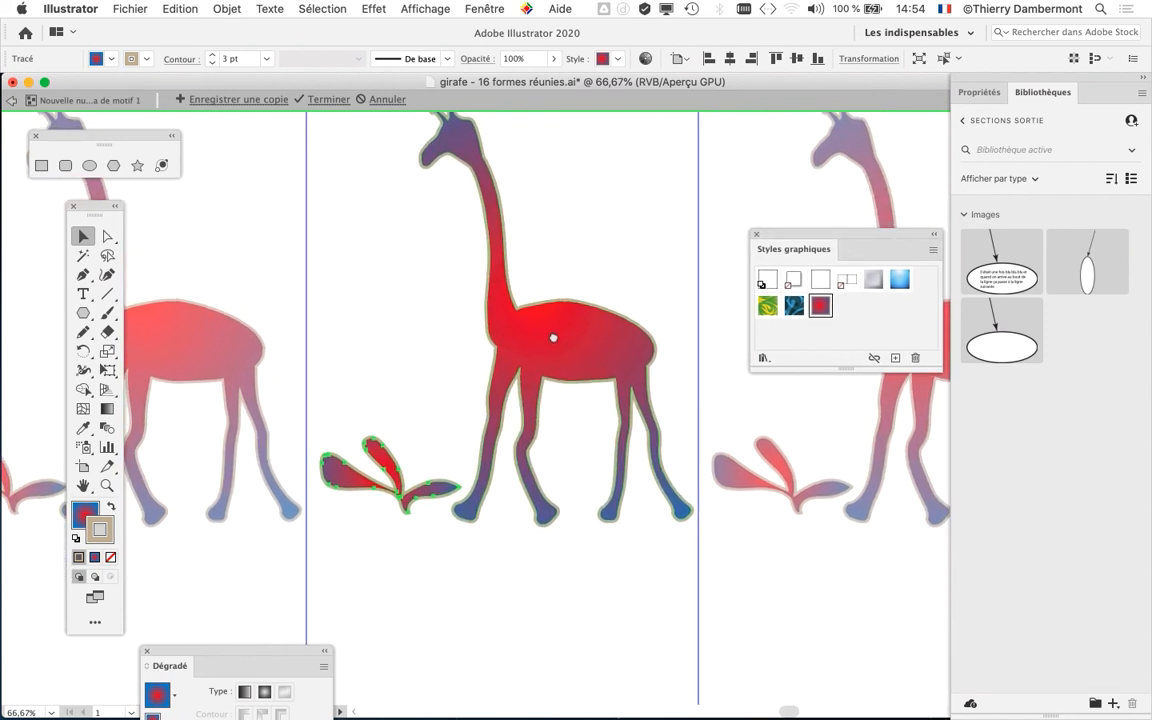
# - Redisplay the Dégradé panel and place it beside the selected plant
pyautogui.scroll(2, 406, 510)
pyautogui.scroll(1, 408, 510)
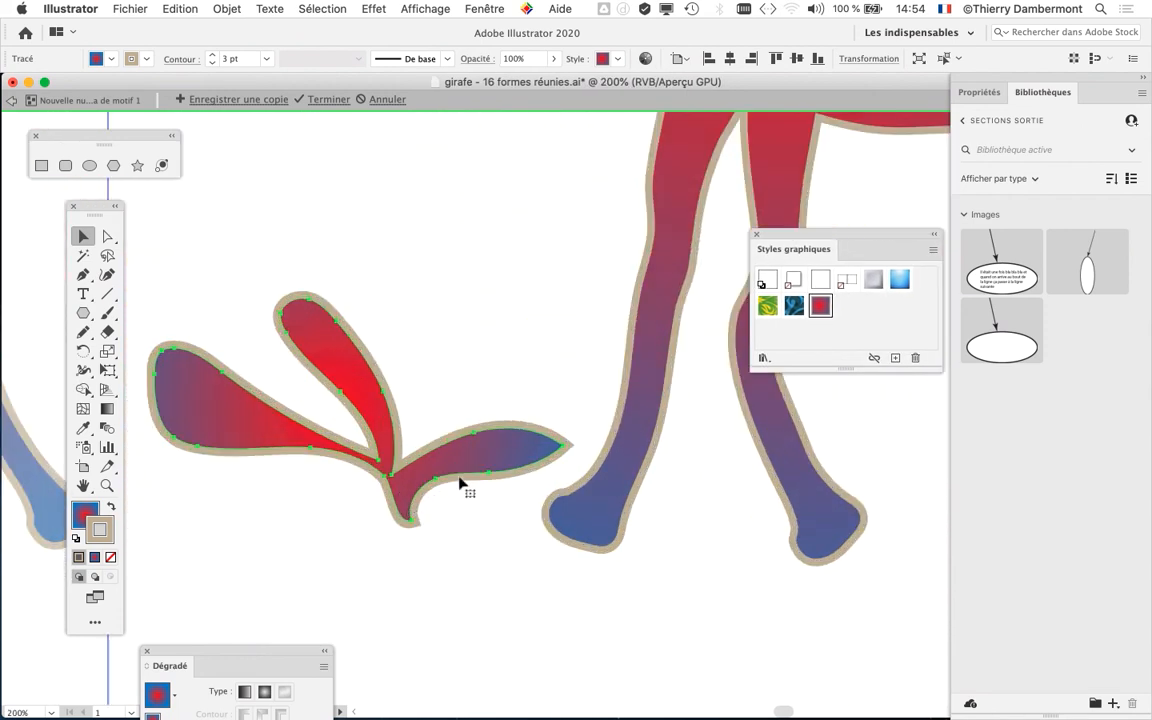
pyautogui.scroll(-3, 462, 393)
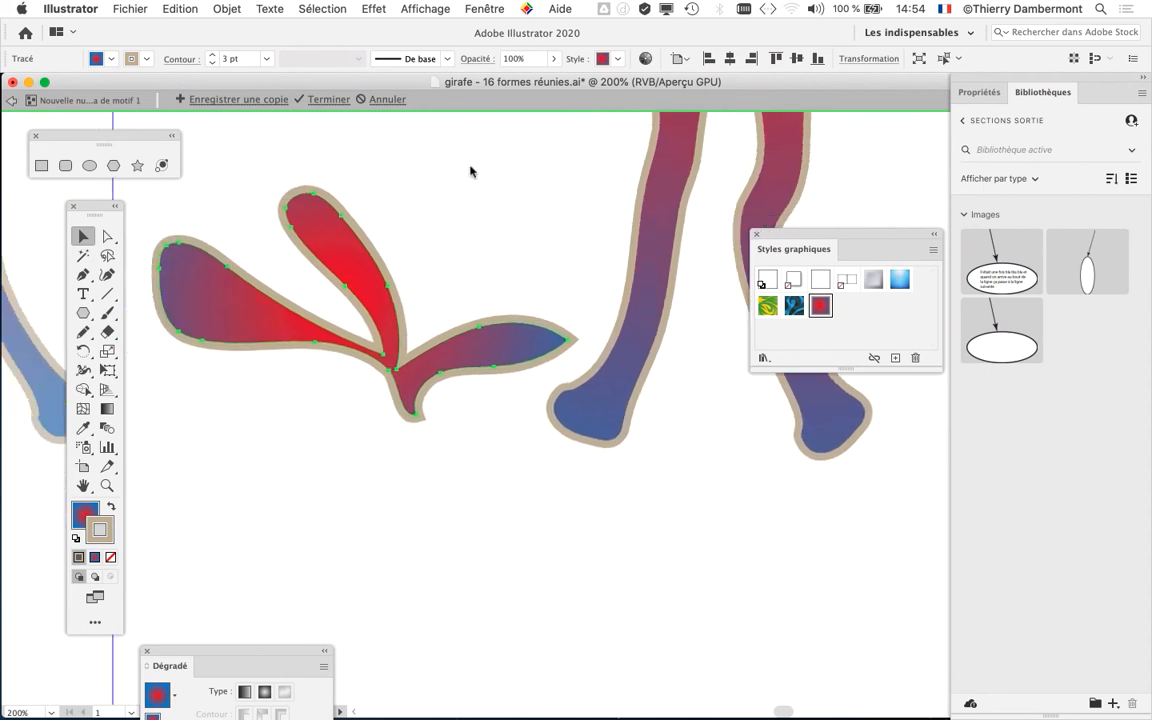
pyautogui.click(484, 8)
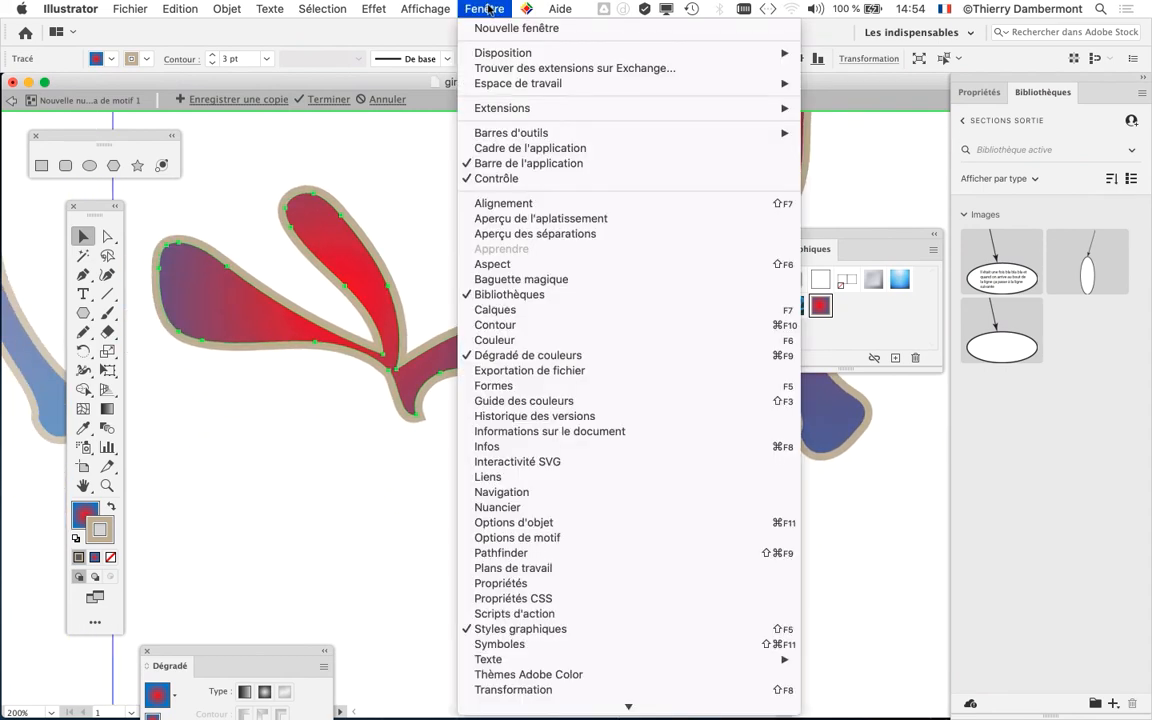
pyautogui.click(592, 358)
pyautogui.click(468, 8)
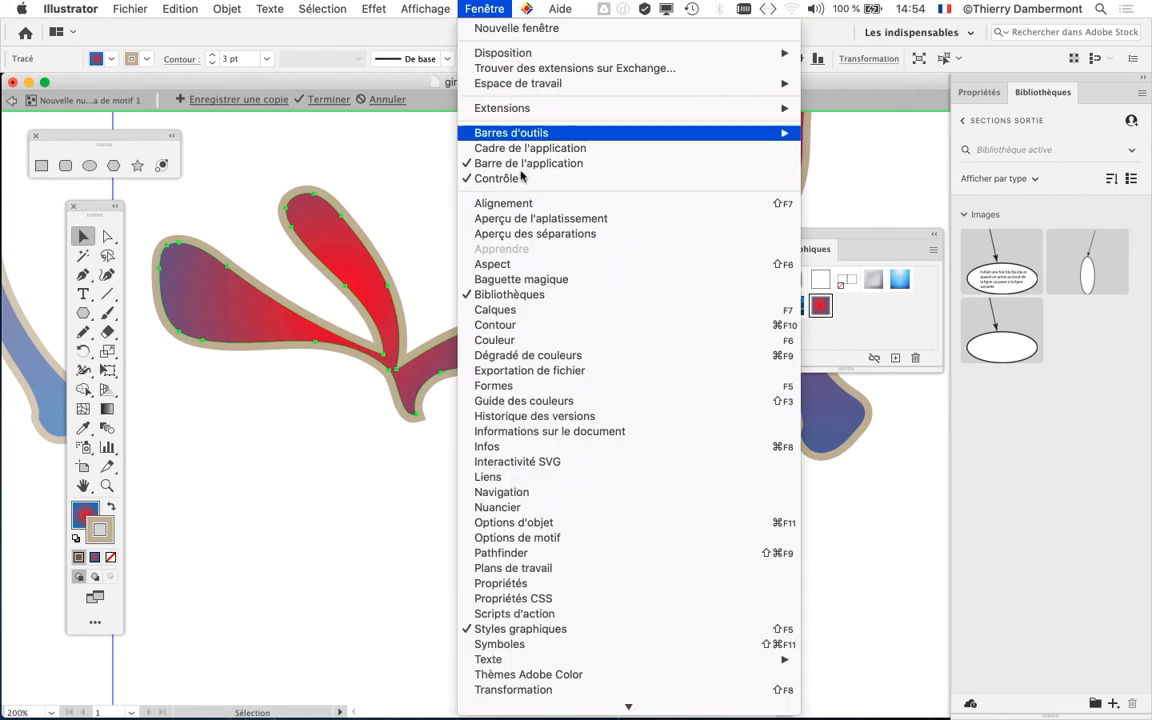
pyautogui.click(565, 355)
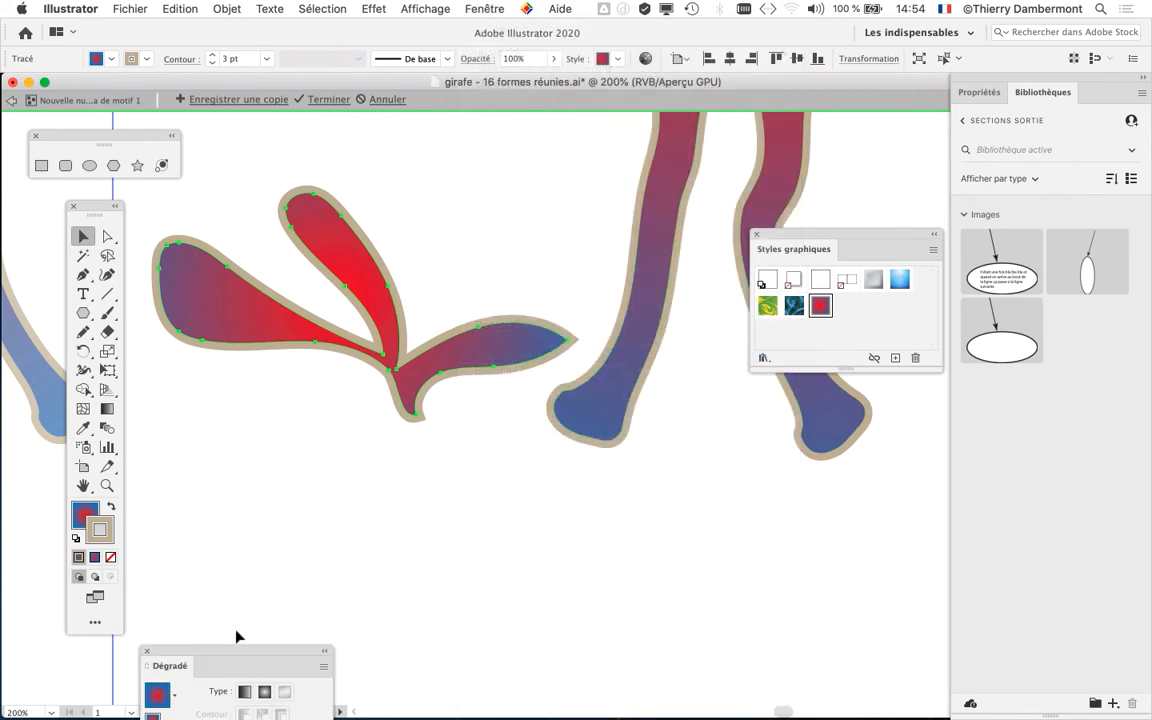
pyautogui.moveTo(245, 655); pyautogui.dragTo(598, 158)
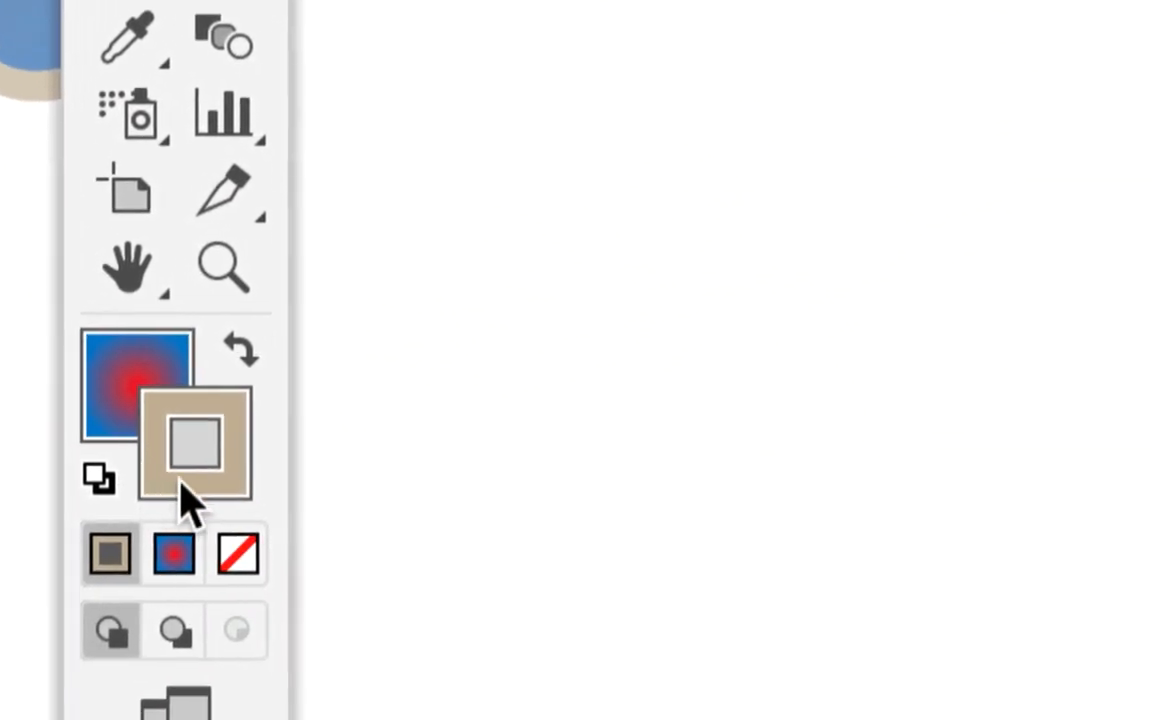
# - Target the plant's fill and recolour the red stop of its gradient to green 00E96A
pyautogui.click(180, 450)
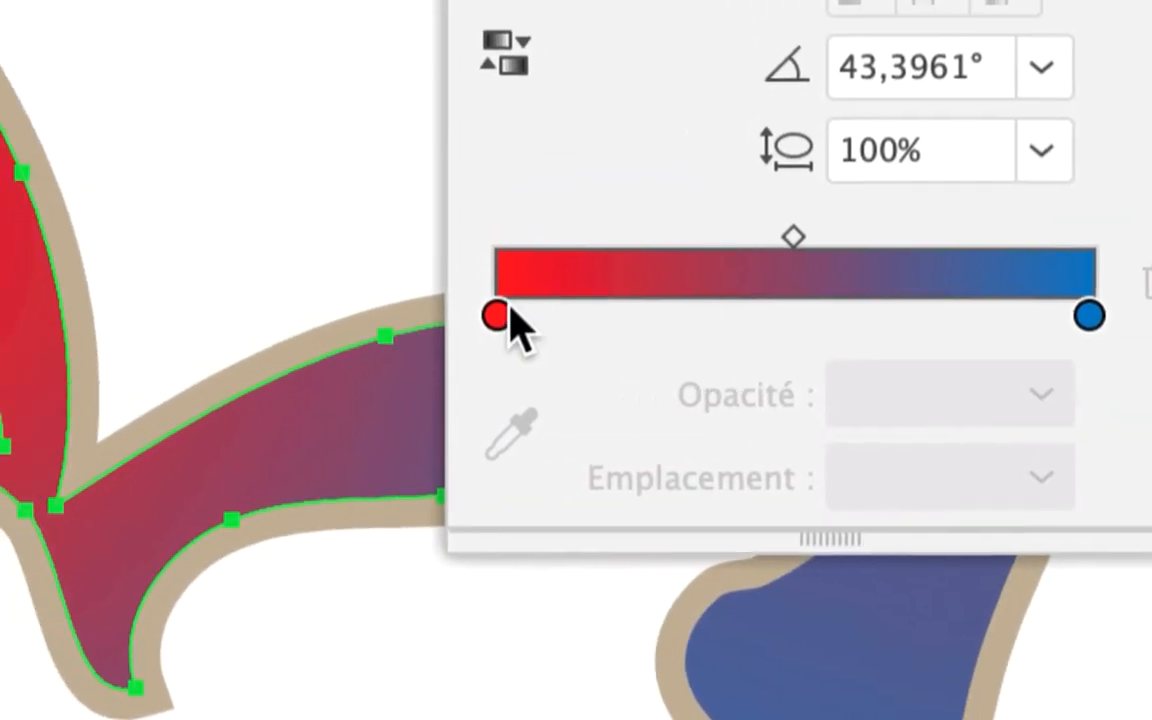
pyautogui.click(1044, 245)
pyautogui.doubleClick(504, 299)
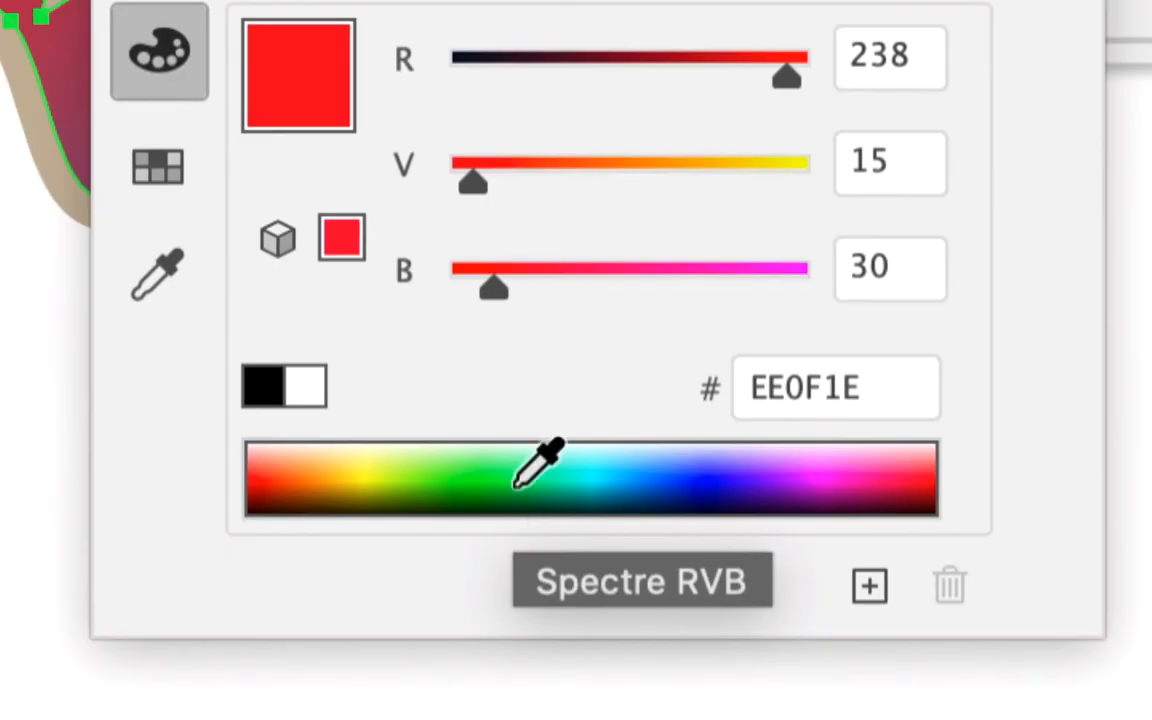
pyautogui.click(517, 485)
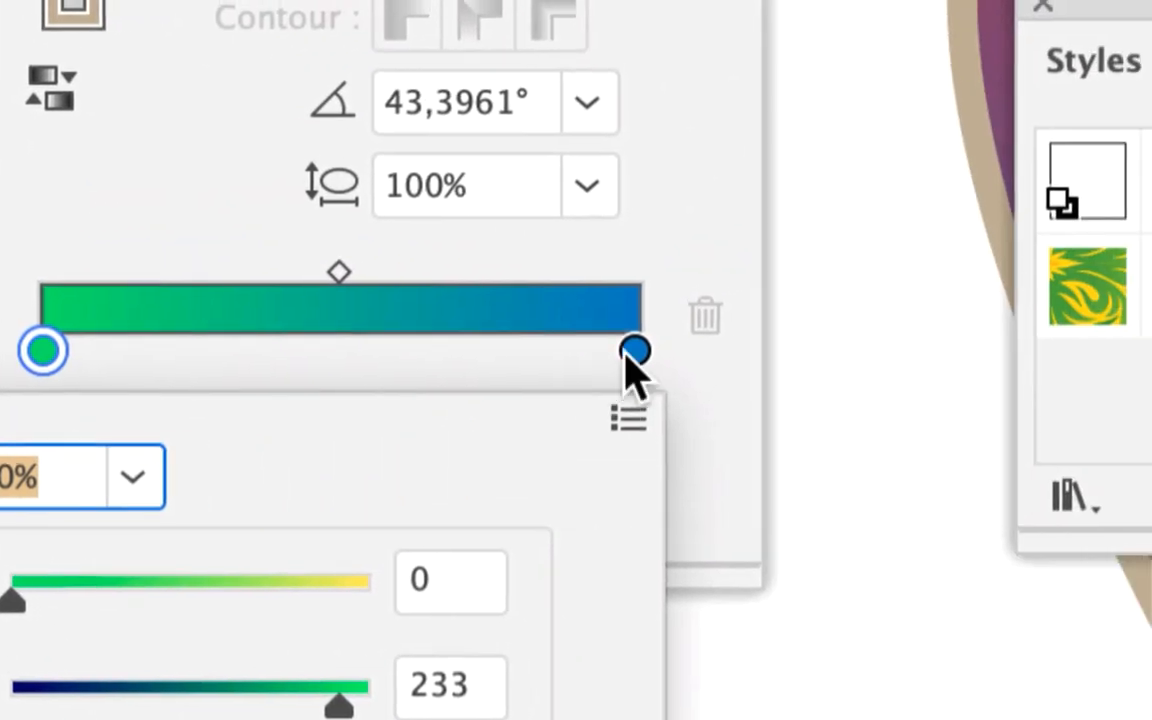
pyautogui.click(941, 340)
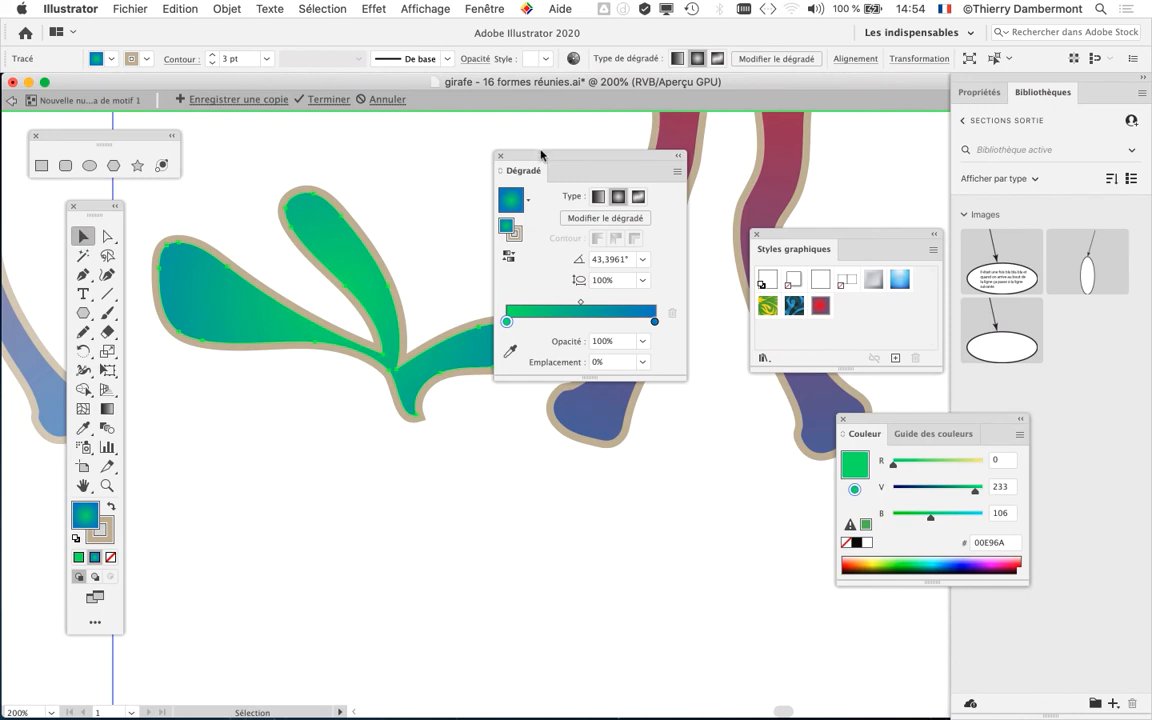
# - Change the plant's gradient to linear and move the Dégradé panel clear below the plant
pyautogui.moveTo(540, 155); pyautogui.dragTo(767, 131)
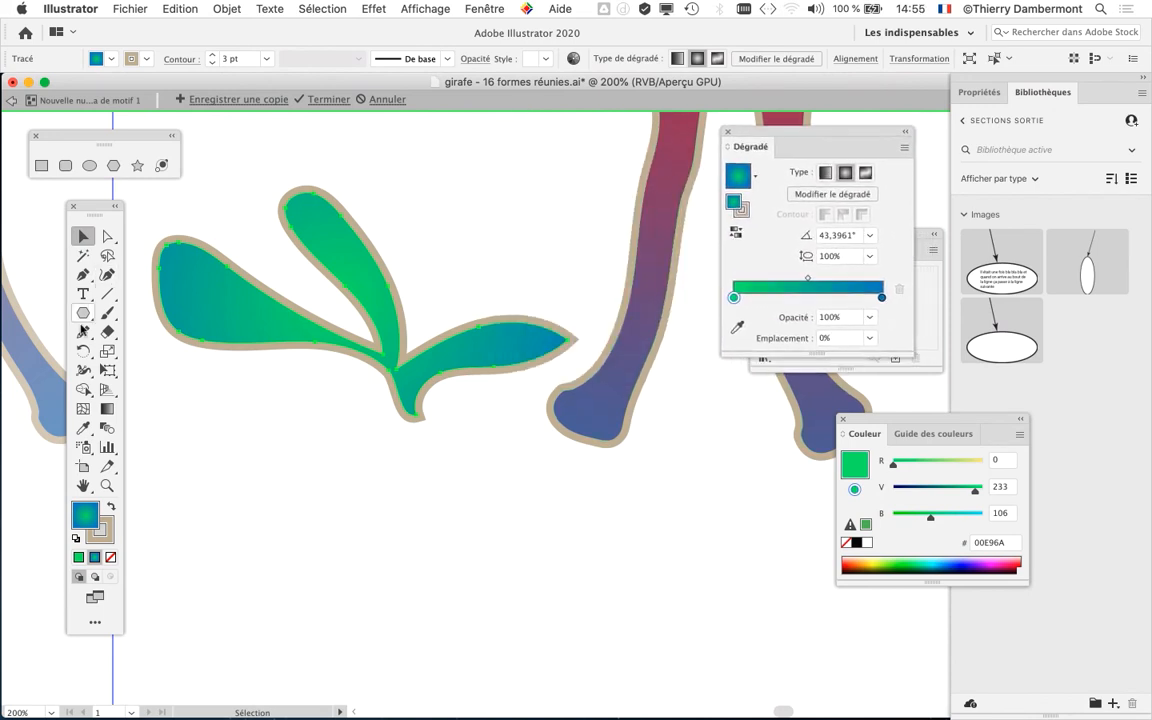
pyautogui.click(826, 180)
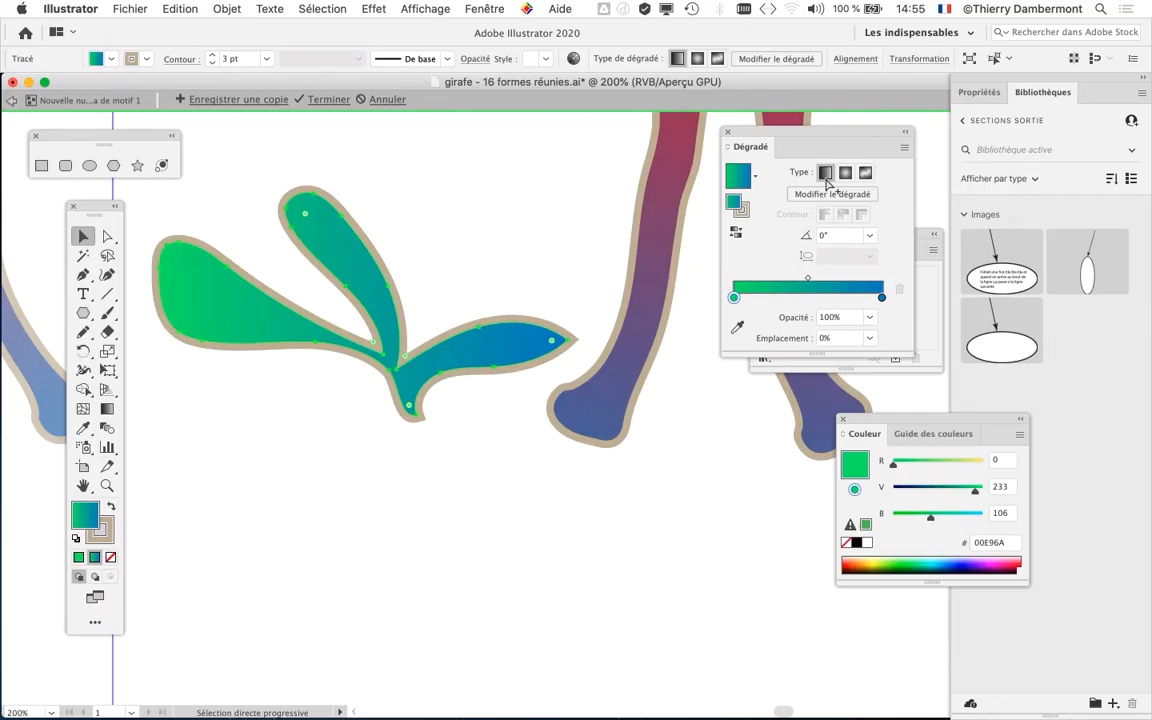
pyautogui.moveTo(829, 133); pyautogui.dragTo(547, 557)
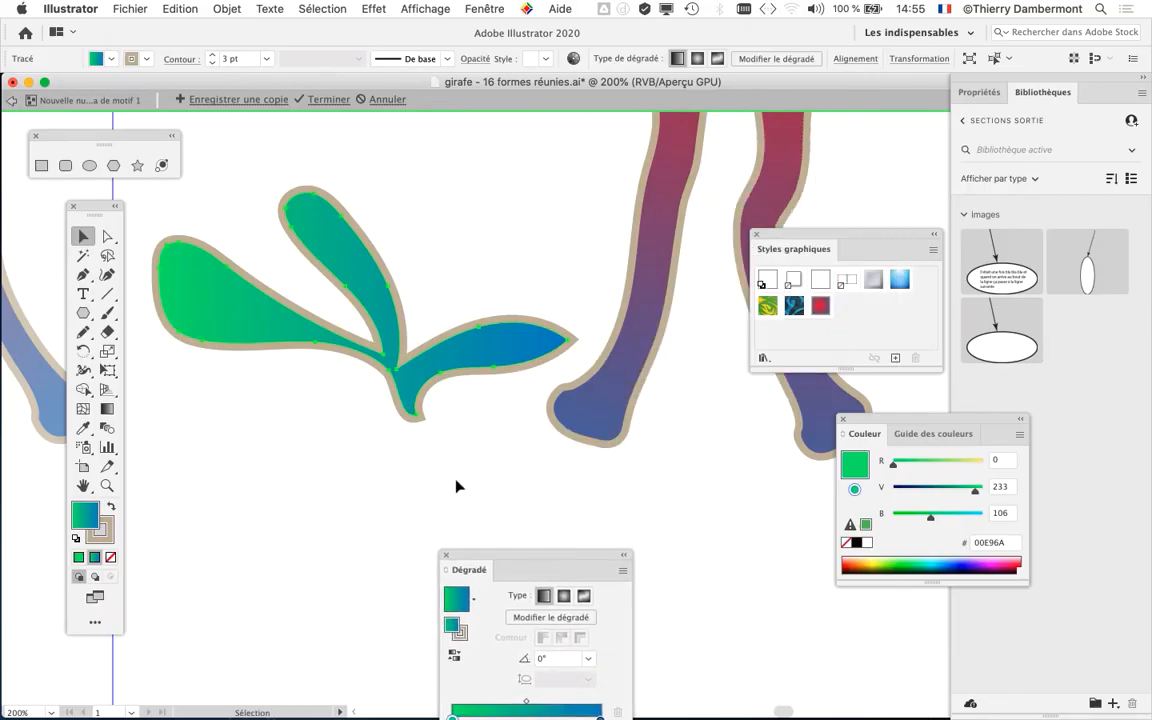
pyautogui.click(456, 487)
pyautogui.click(387, 359)
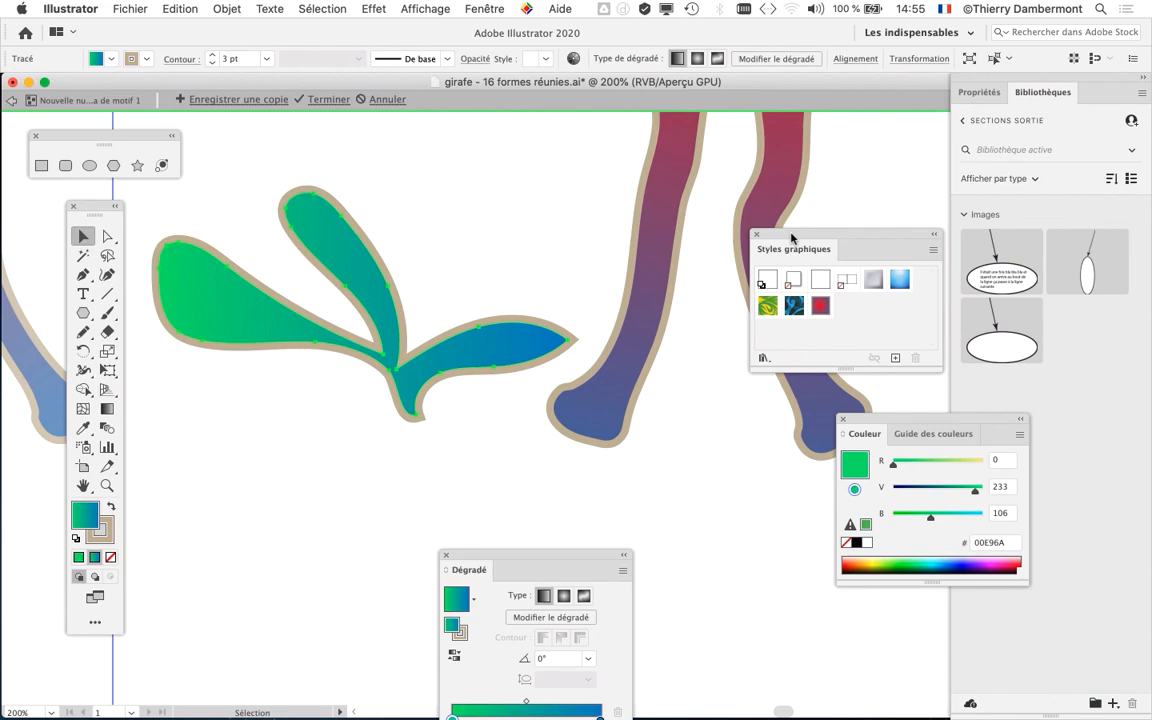
# - Save the selected plant's appearance as a new graphic style and move the Styles graphiques panel away from the plant
pyautogui.moveTo(791, 237); pyautogui.dragTo(580, 145)
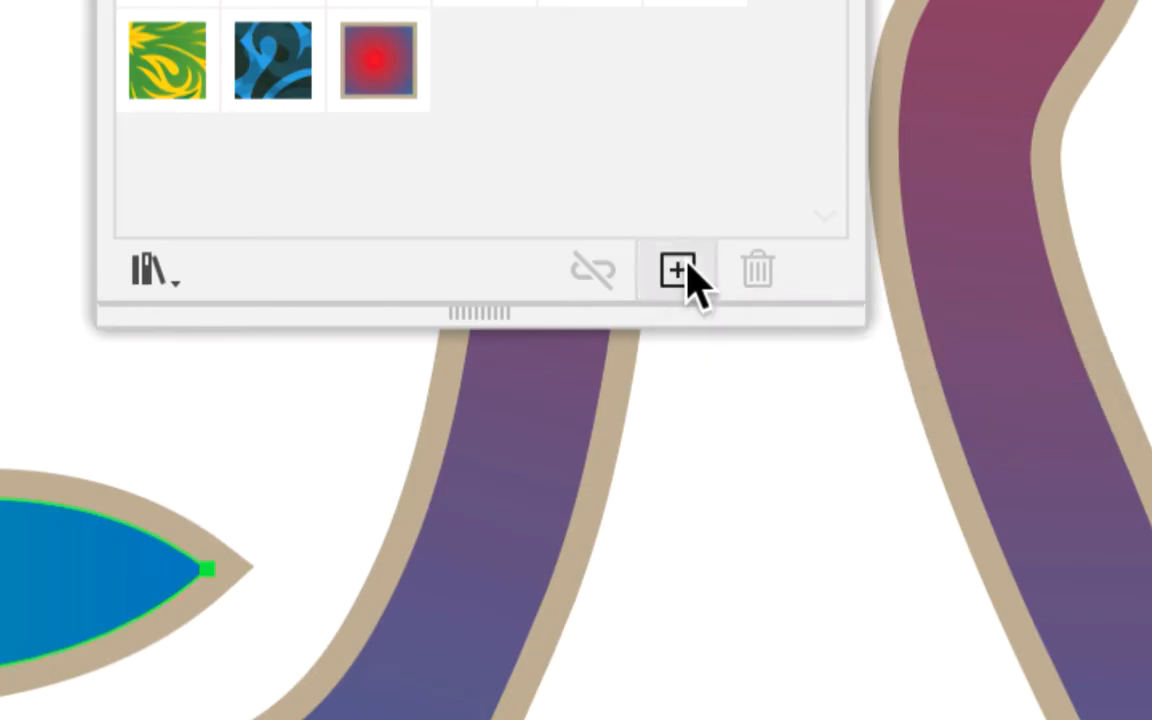
pyautogui.click(686, 266)
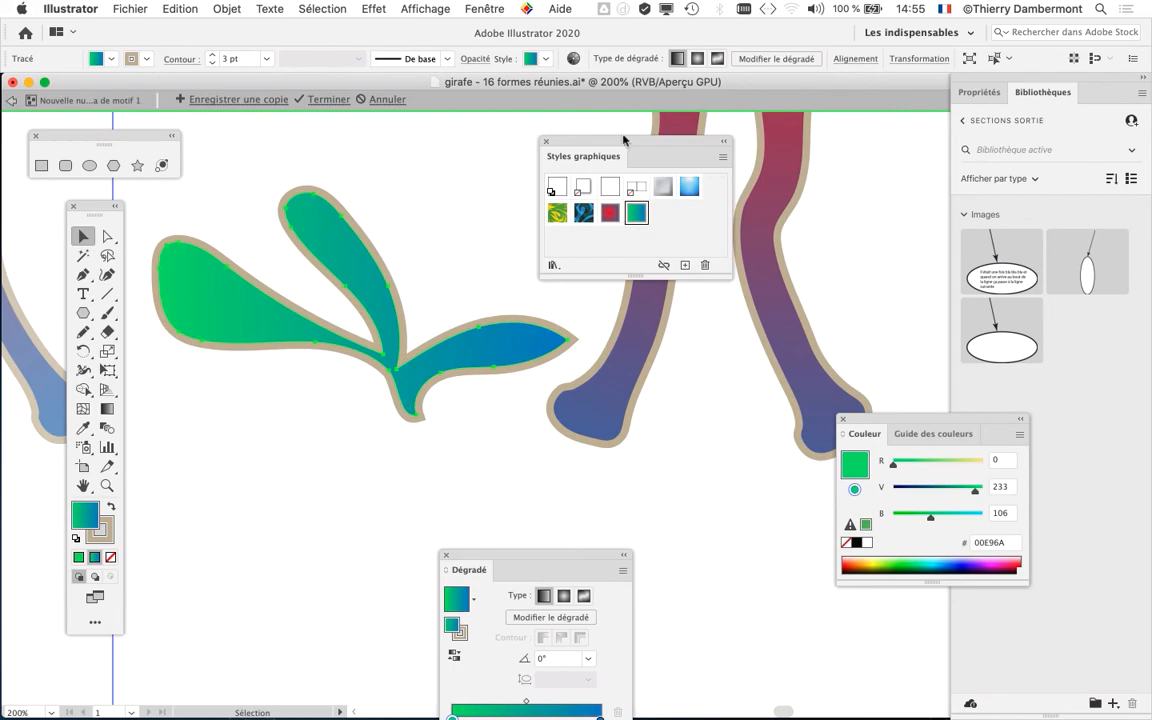
pyautogui.moveTo(623, 140); pyautogui.dragTo(773, 156)
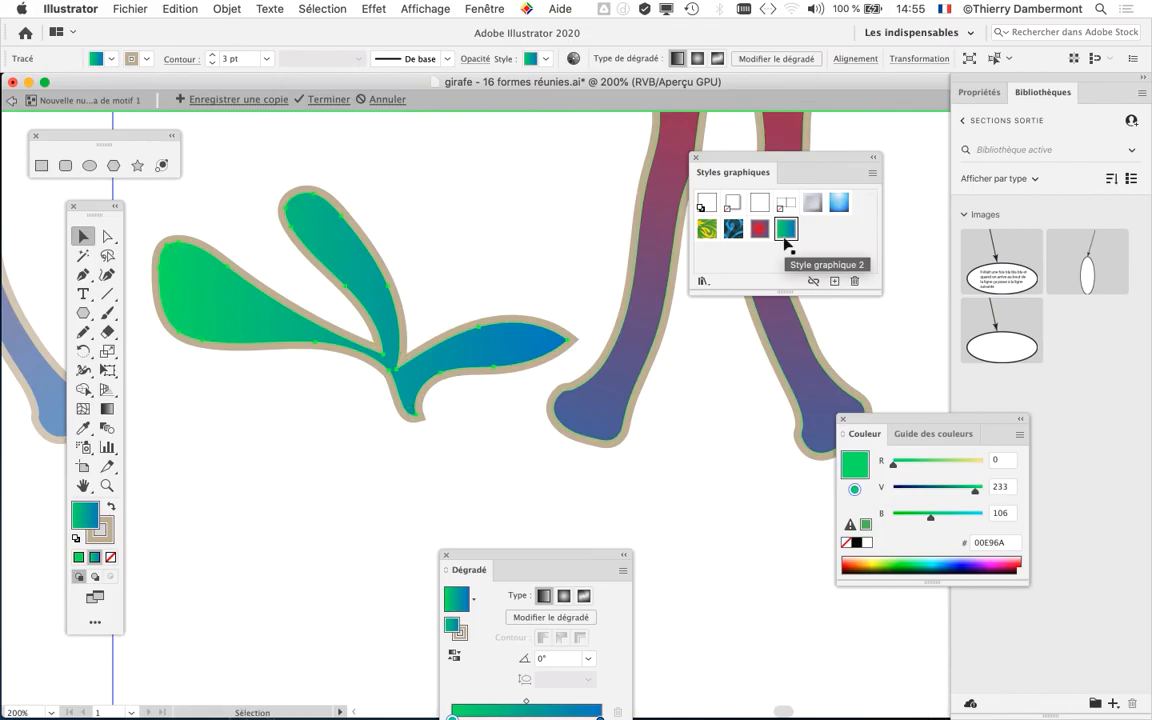
# - Duplicate the plant four times inside the pattern tile, spreading the copies around and below the giraffe's feet
pyautogui.click(571, 252)
pyautogui.scroll(-3, 571, 252)
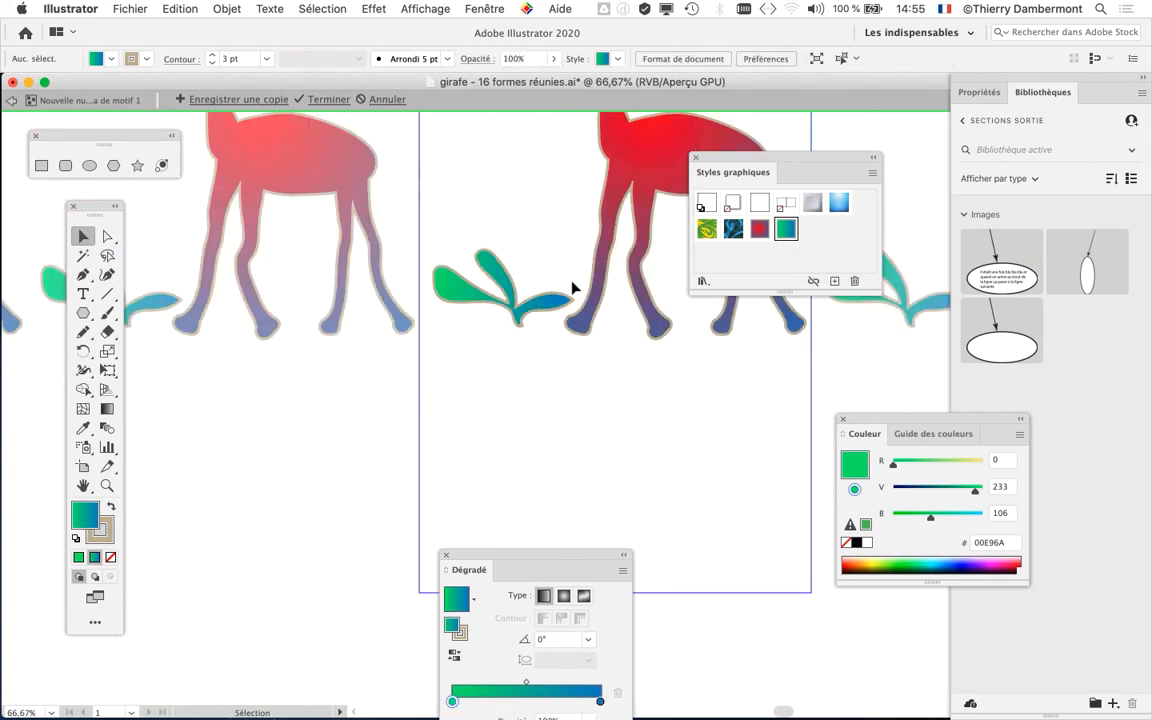
pyautogui.scroll(-2, 572, 285)
pyautogui.moveTo(543, 352); pyautogui.dragTo(364, 432)
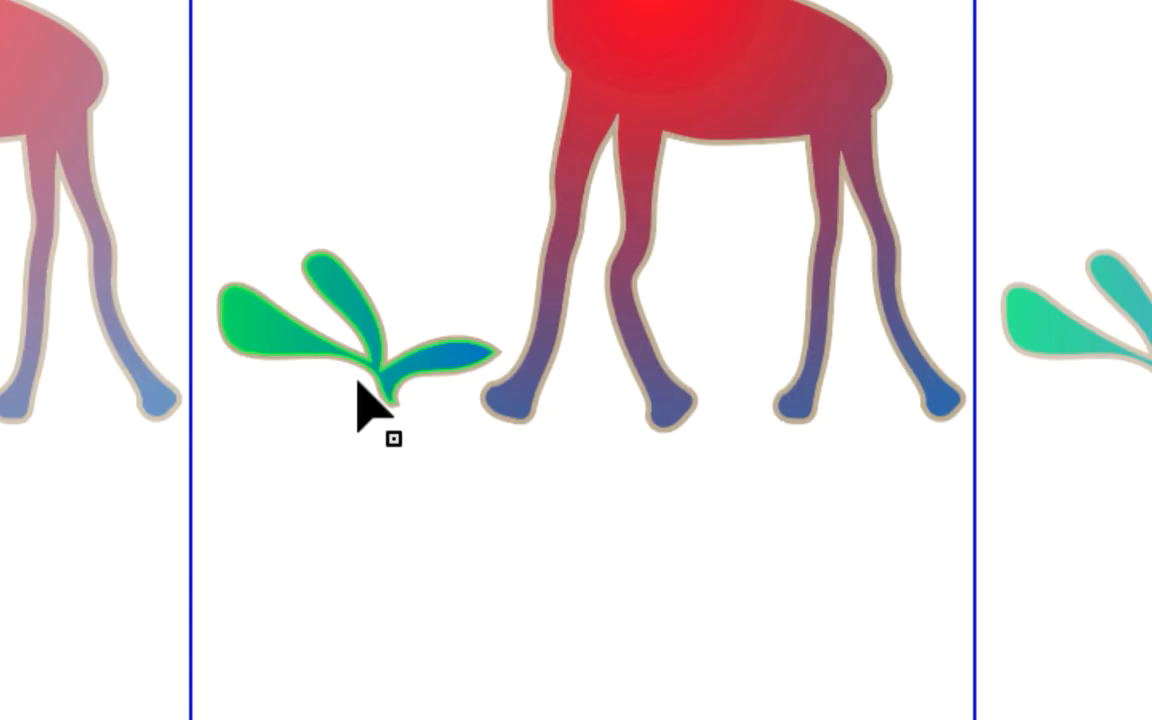
pyautogui.click(322, 353)
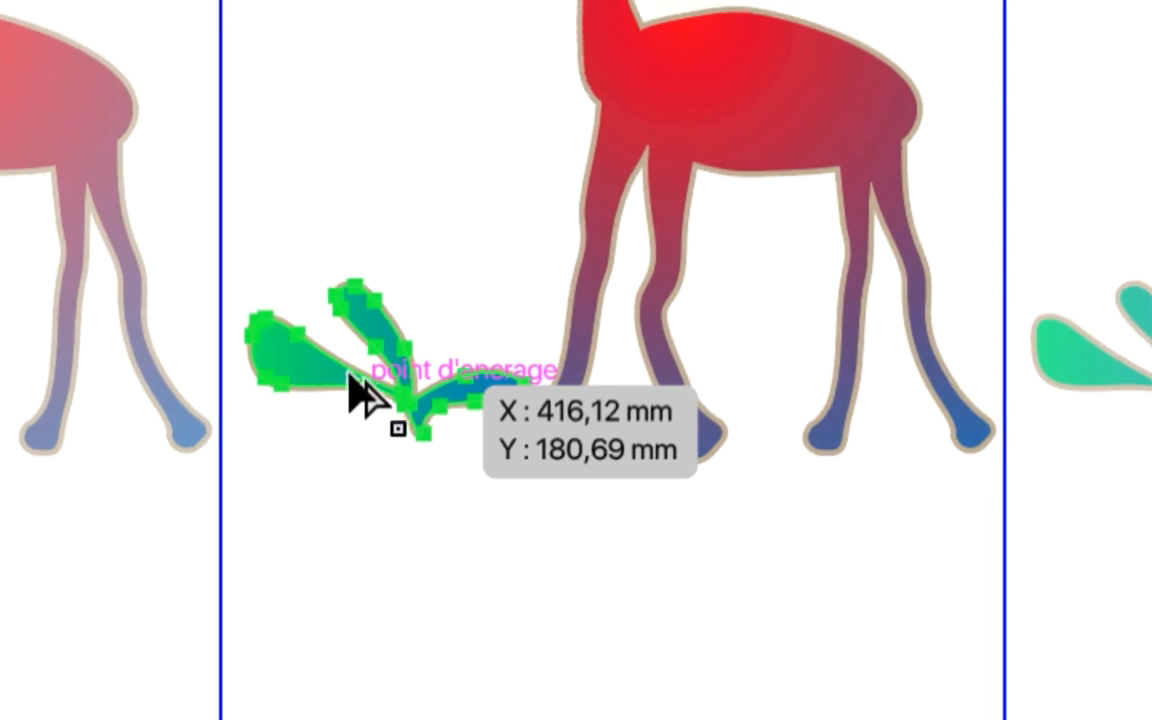
pyautogui.moveTo(304, 337); pyautogui.dragTo(917, 584)
pyautogui.moveTo(470, 422); pyautogui.dragTo(425, 250)
pyautogui.moveTo(463, 390); pyautogui.dragTo(437, 451)
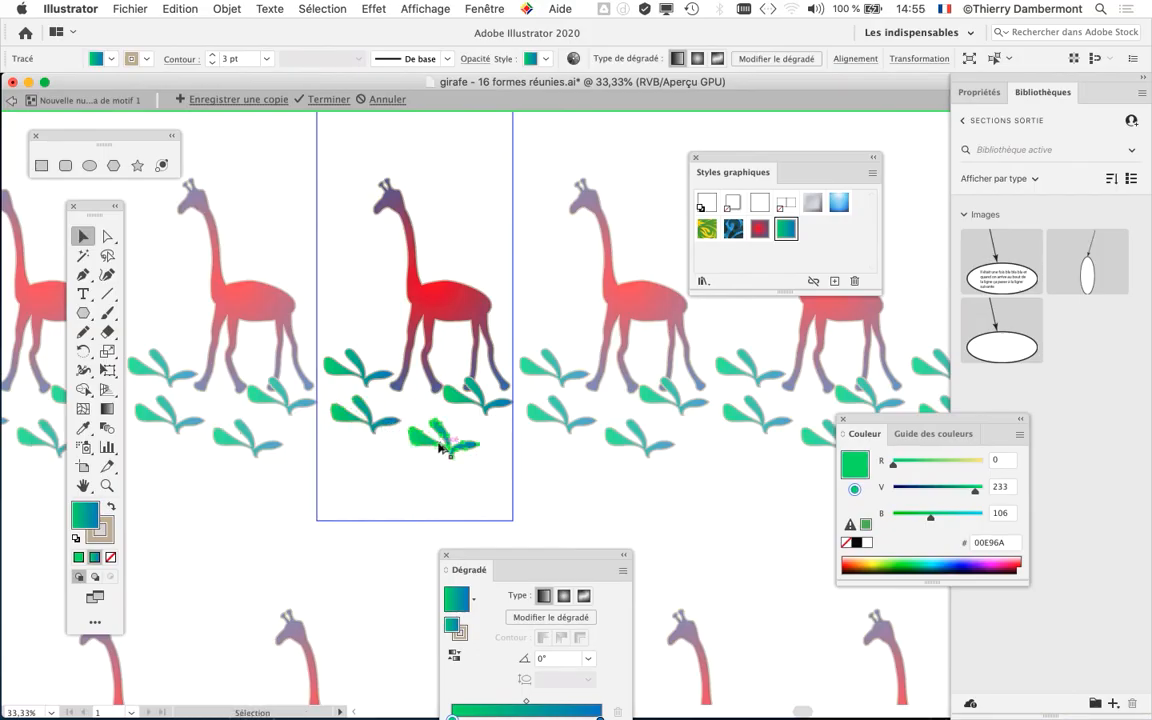
pyautogui.moveTo(440, 447); pyautogui.dragTo(354, 457)
pyautogui.press('space')
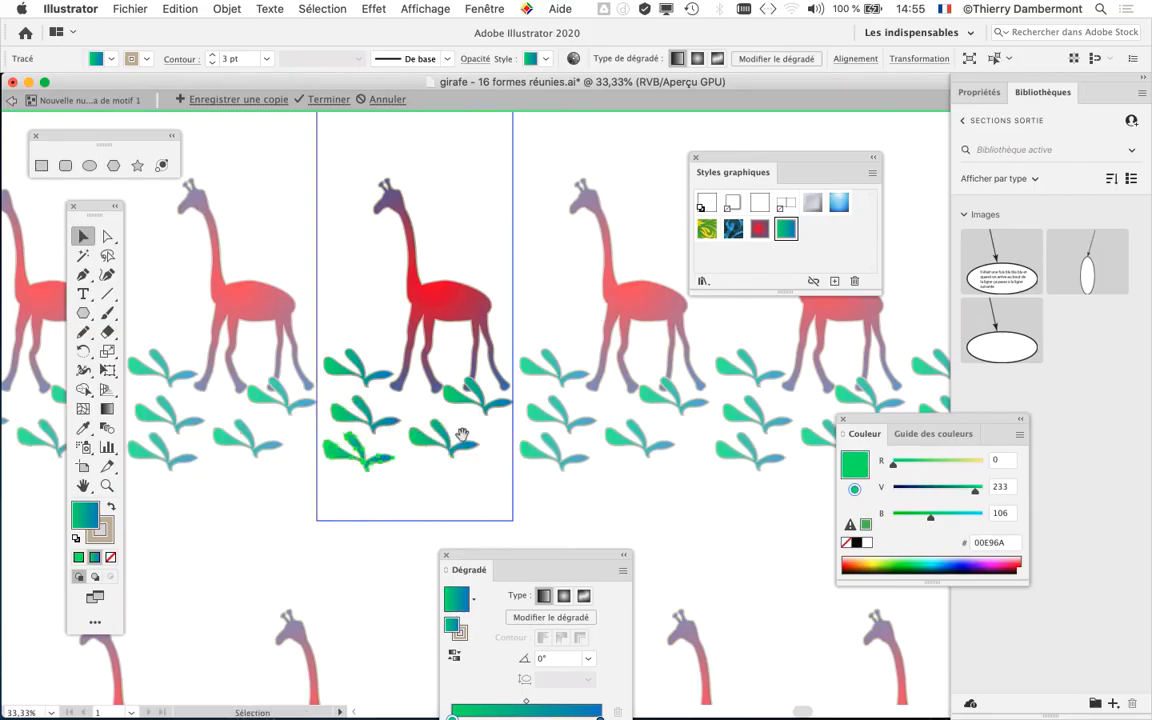
# - Move the Styles graphiques and Dégradé panels below the giraffe row to clear the pattern tile
pyautogui.moveTo(469, 487); pyautogui.dragTo(607, 501)
pyautogui.moveTo(705, 172); pyautogui.dragTo(758, 163)
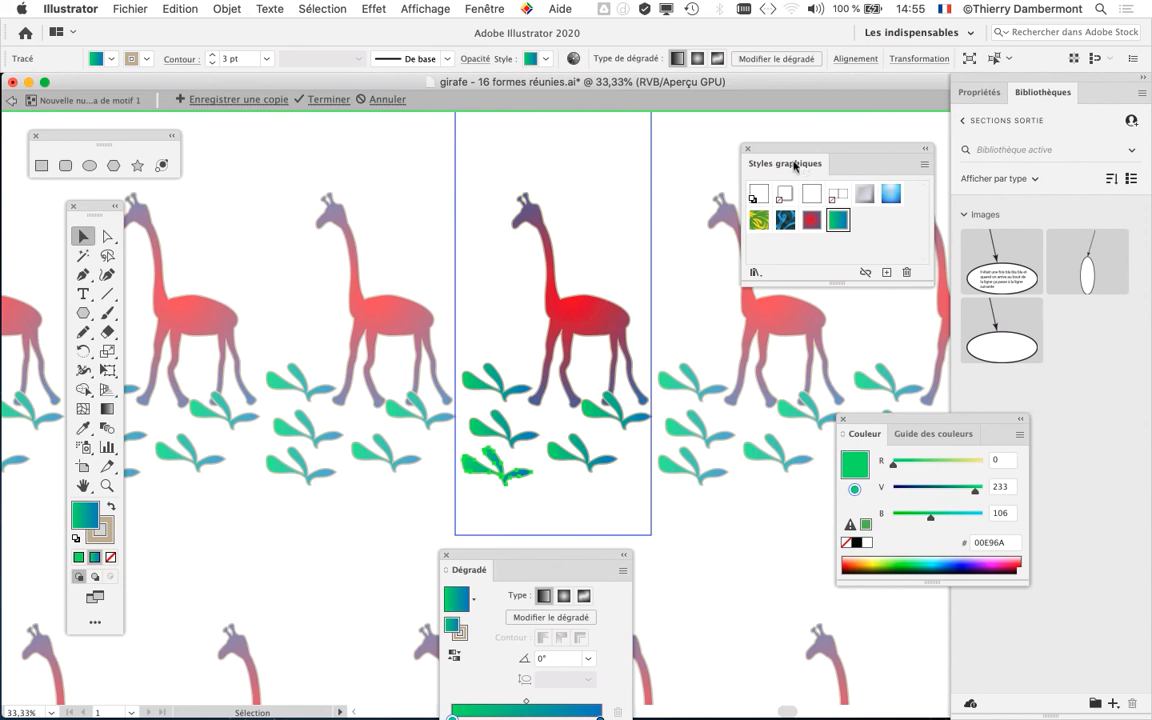
pyautogui.moveTo(780, 148); pyautogui.dragTo(196, 600)
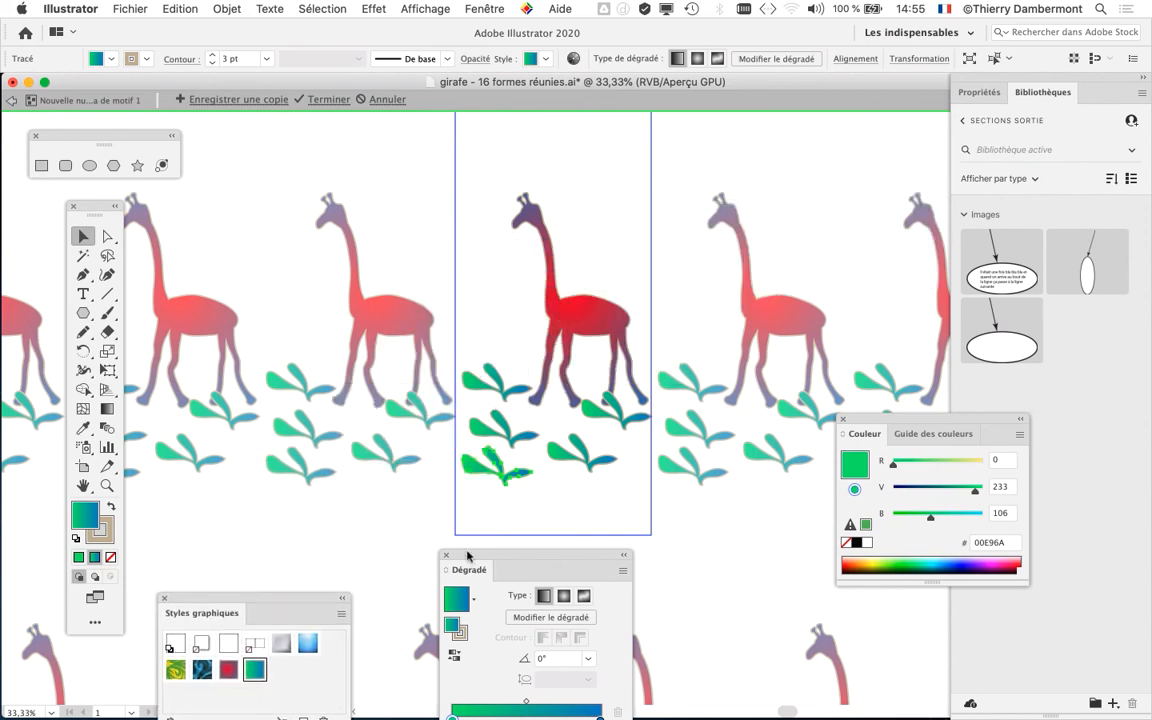
pyautogui.moveTo(468, 553); pyautogui.dragTo(757, 607)
pyautogui.moveTo(270, 610); pyautogui.dragTo(340, 612)
# - Display the Options de motif panel, activate the pattern tile tool and move the panel off the tile
pyautogui.click(485, 8)
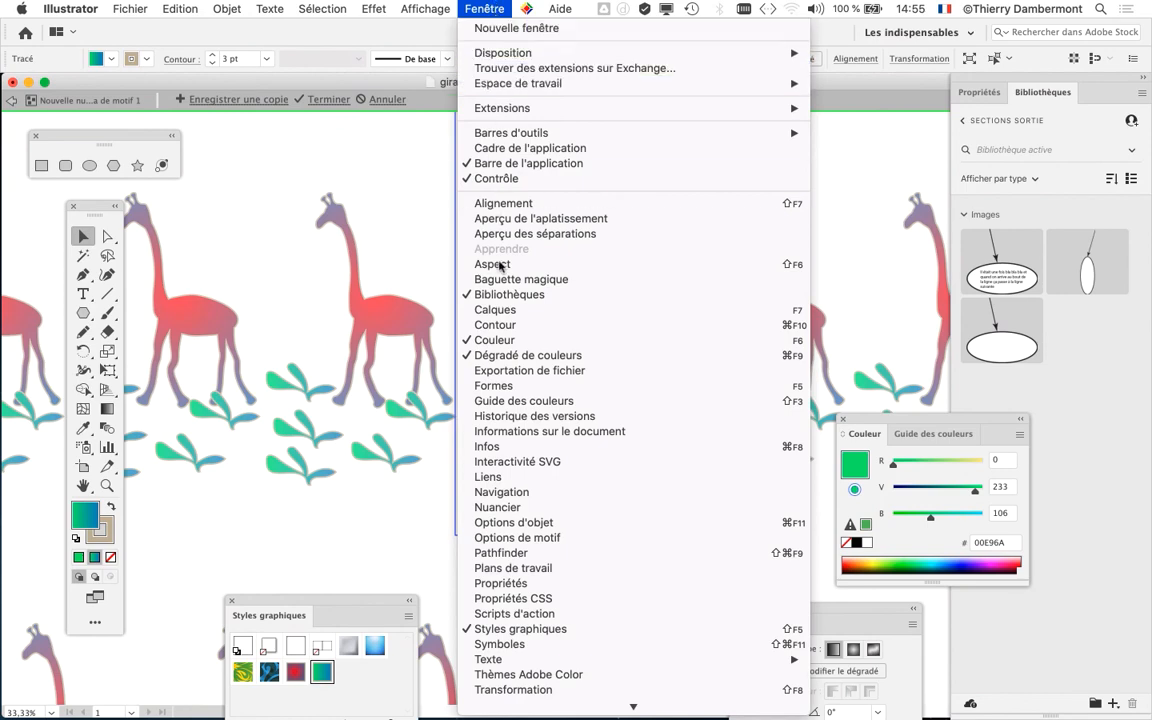
pyautogui.click(513, 537)
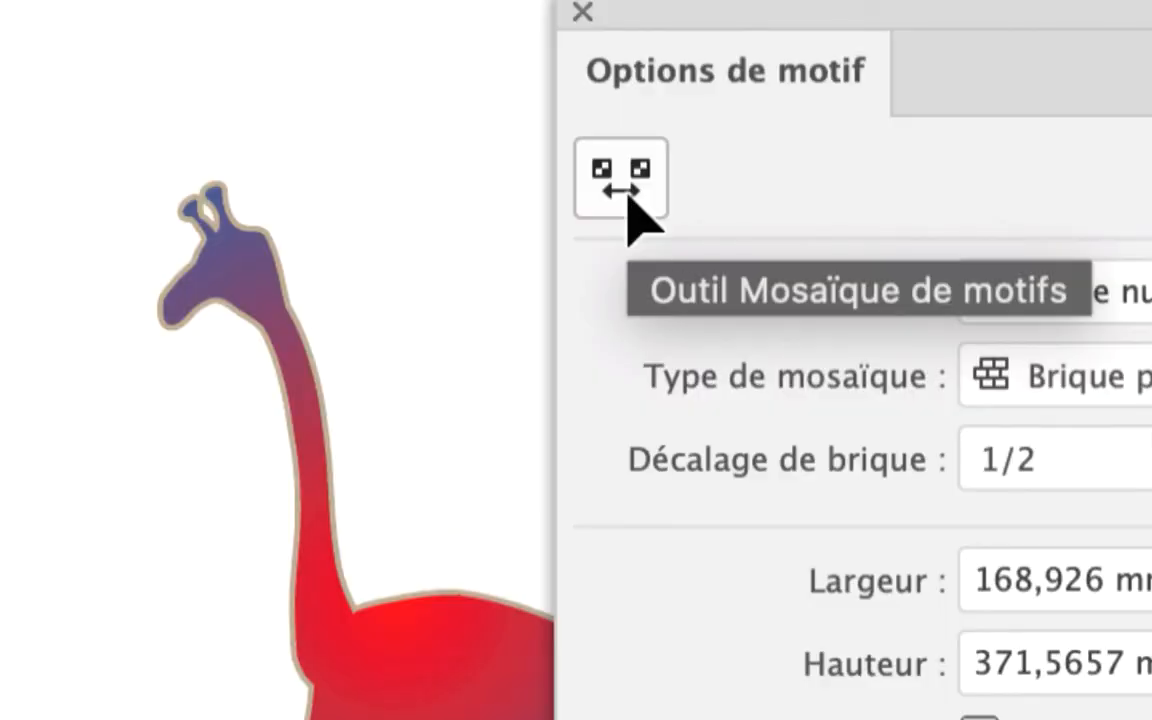
pyautogui.click(628, 197)
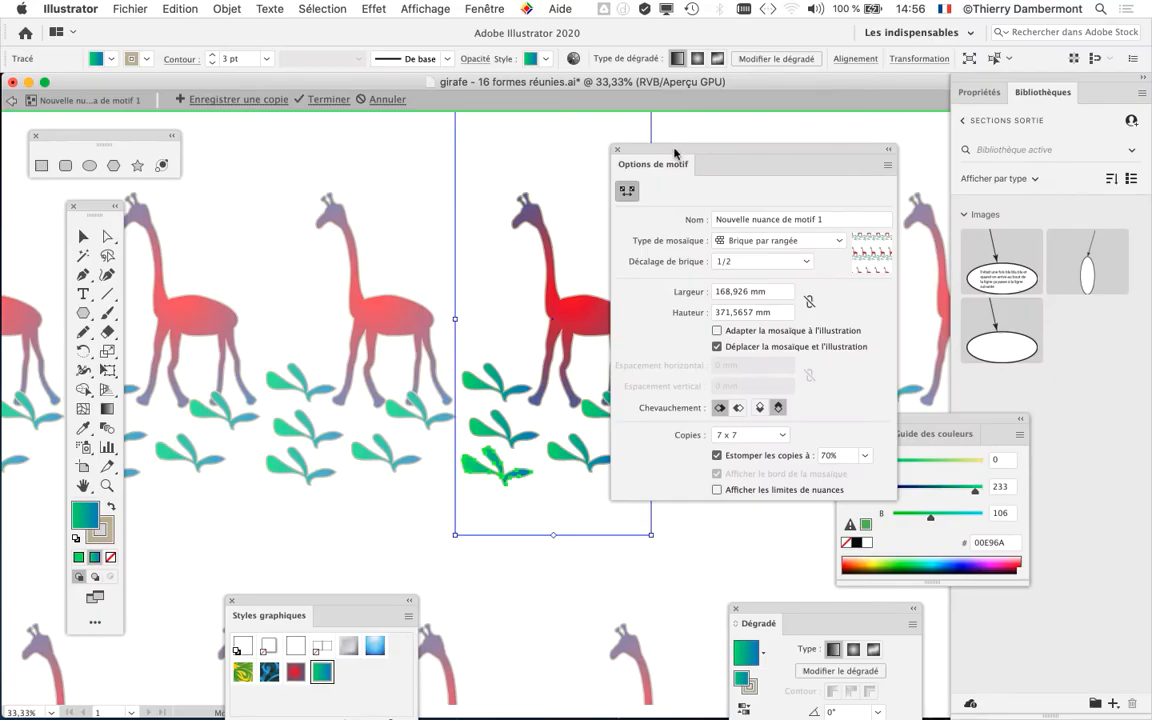
pyautogui.moveTo(675, 153); pyautogui.dragTo(807, 133)
# - Shrink the pattern tile from its upper corner to about 139 mm wide and 240 mm high
pyautogui.scroll(2, 571, 226)
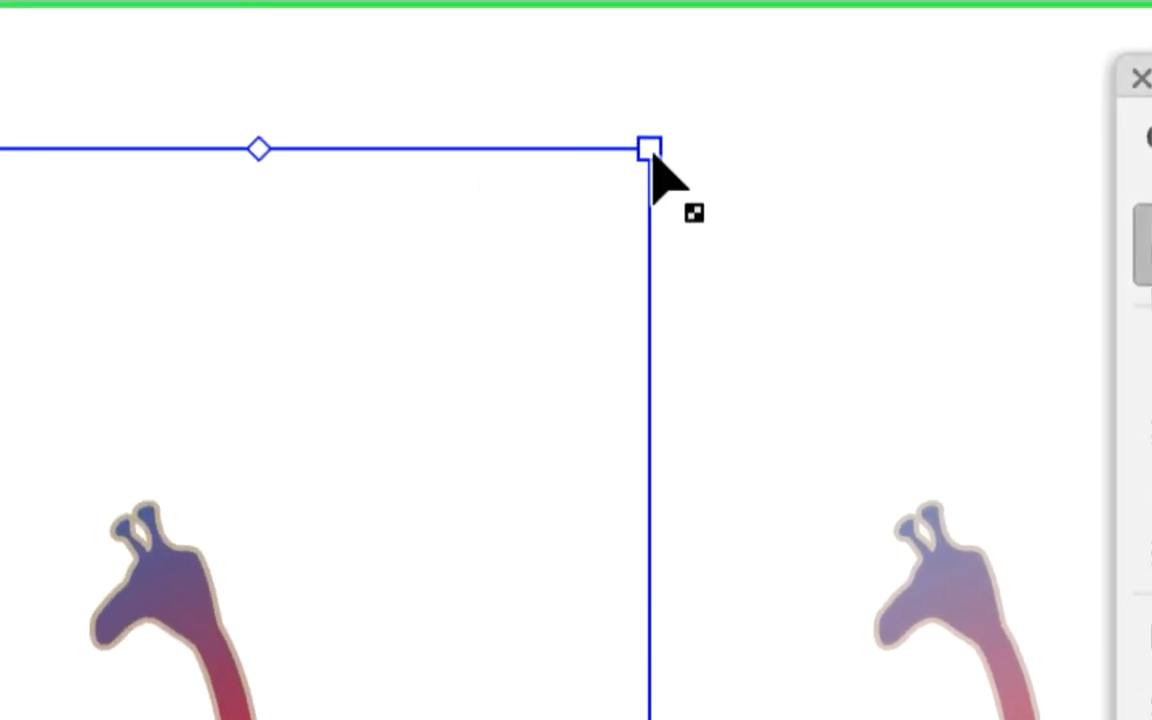
pyautogui.moveTo(651, 151); pyautogui.dragTo(593, 402)
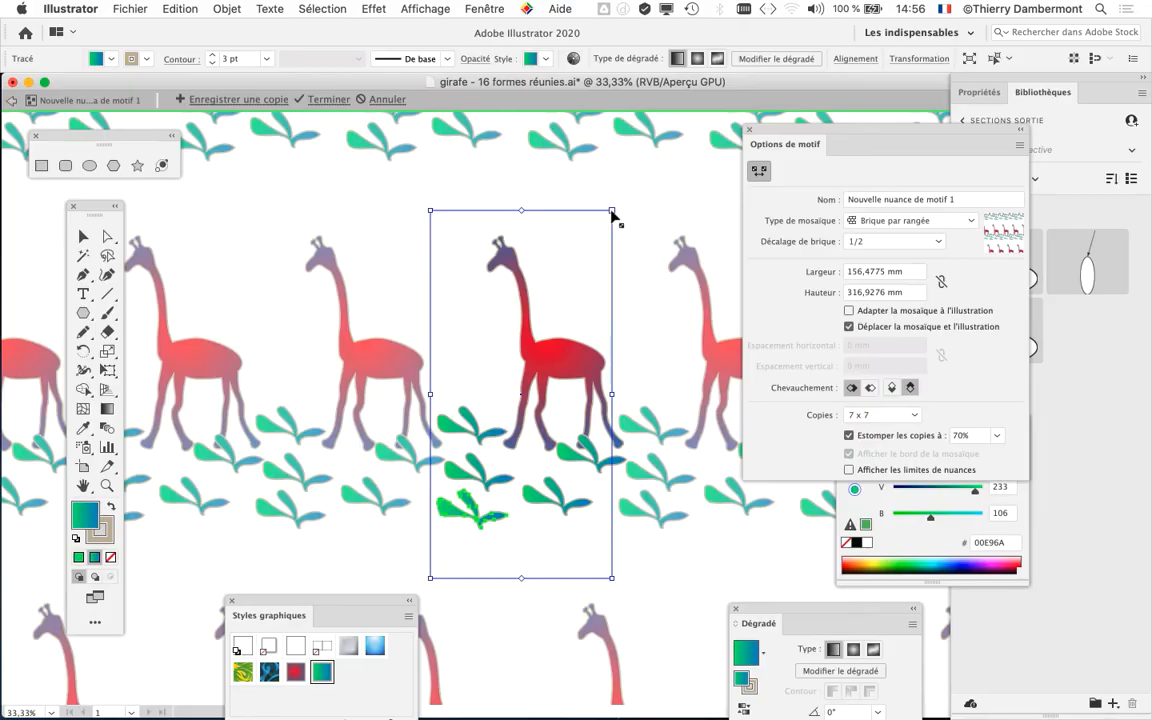
pyautogui.moveTo(615, 215); pyautogui.dragTo(597, 308)
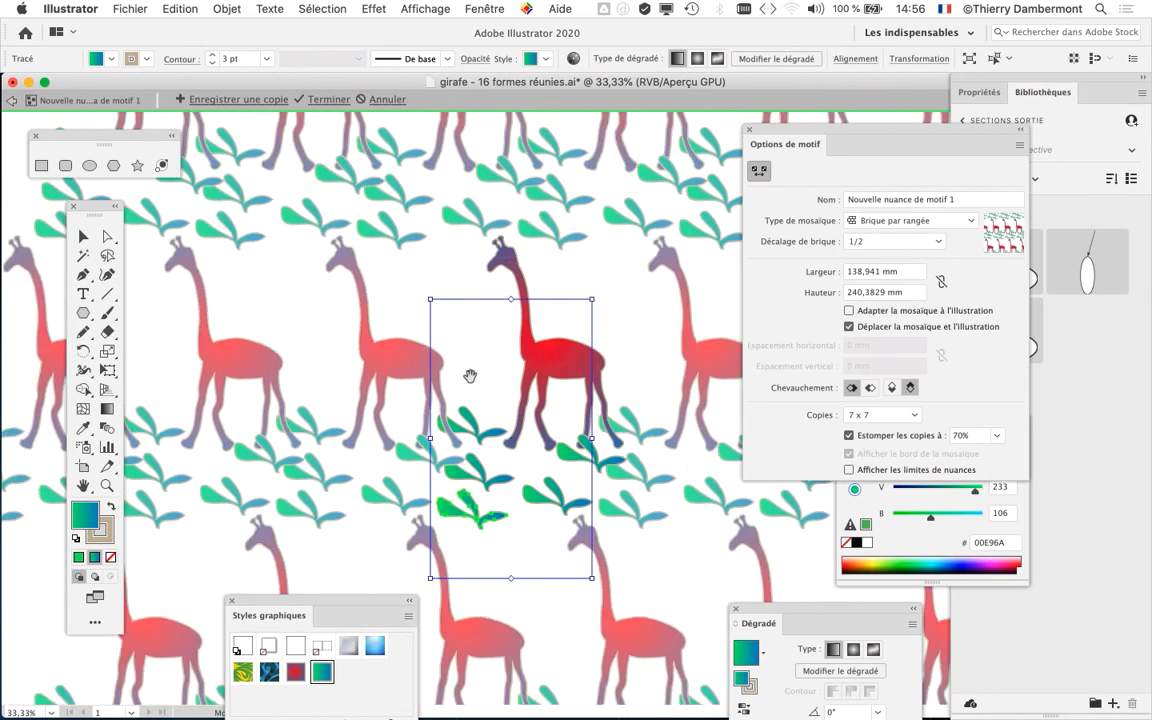
# - Exit pattern editing mode and accept expanding the pattern's live content
pyautogui.scroll(-5, 430, 340)
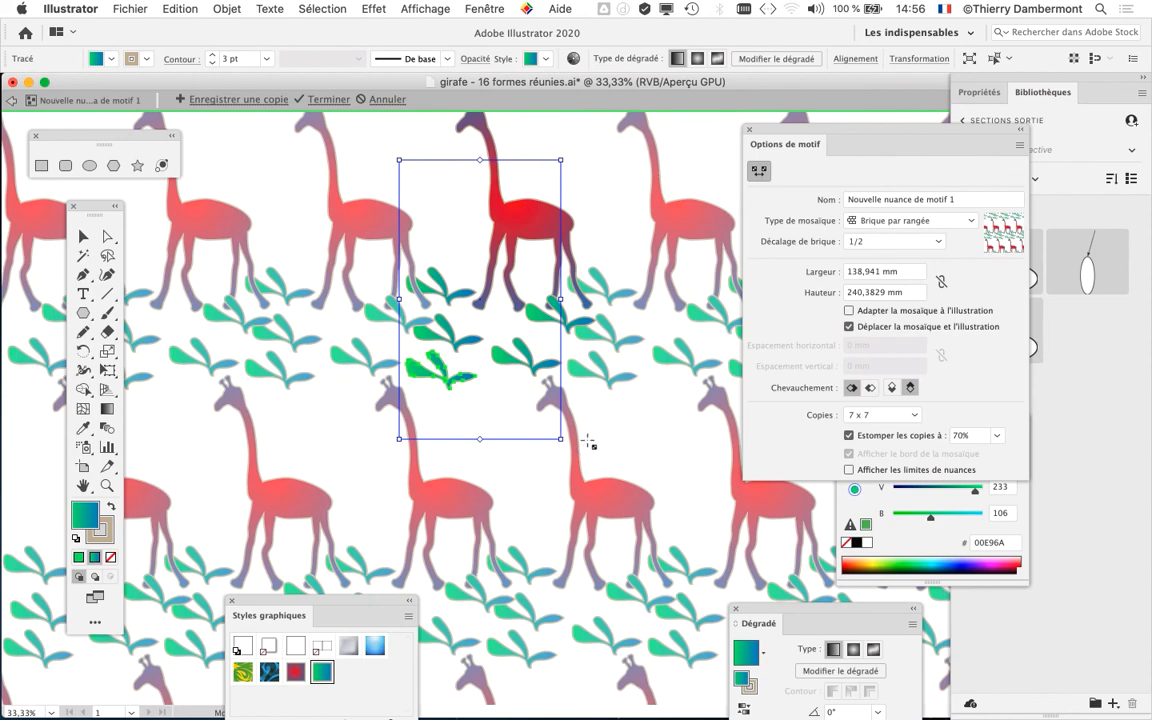
pyautogui.scroll(-1, 586, 448)
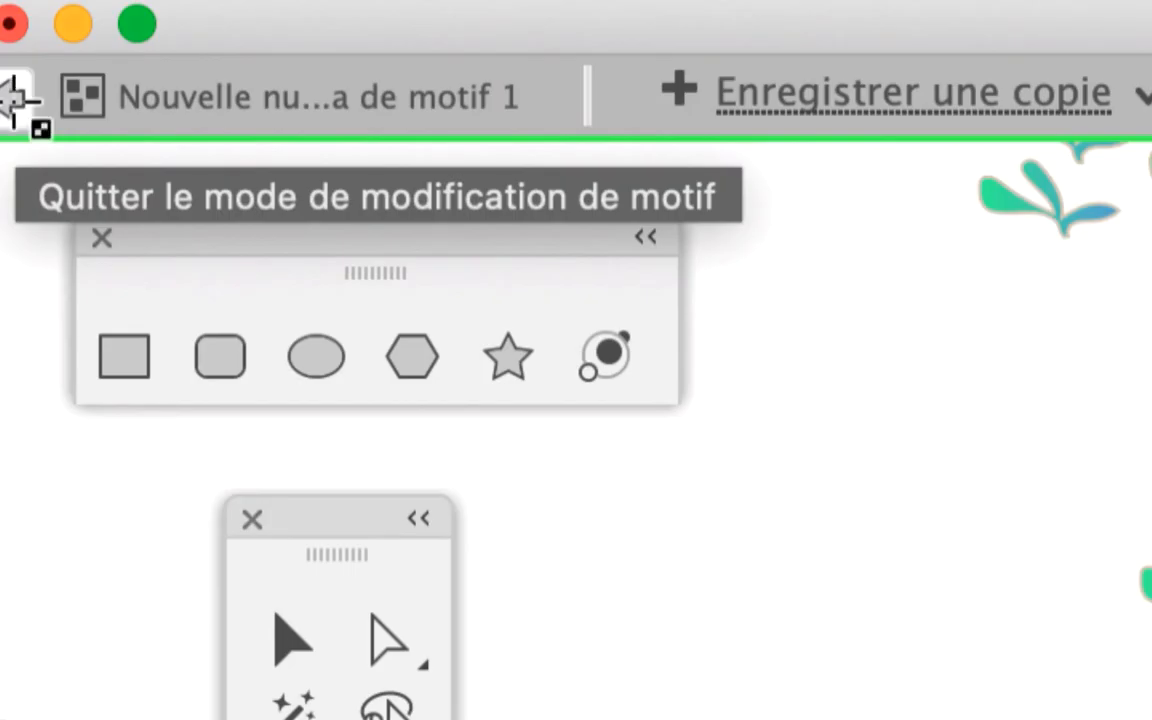
pyautogui.click(12, 106)
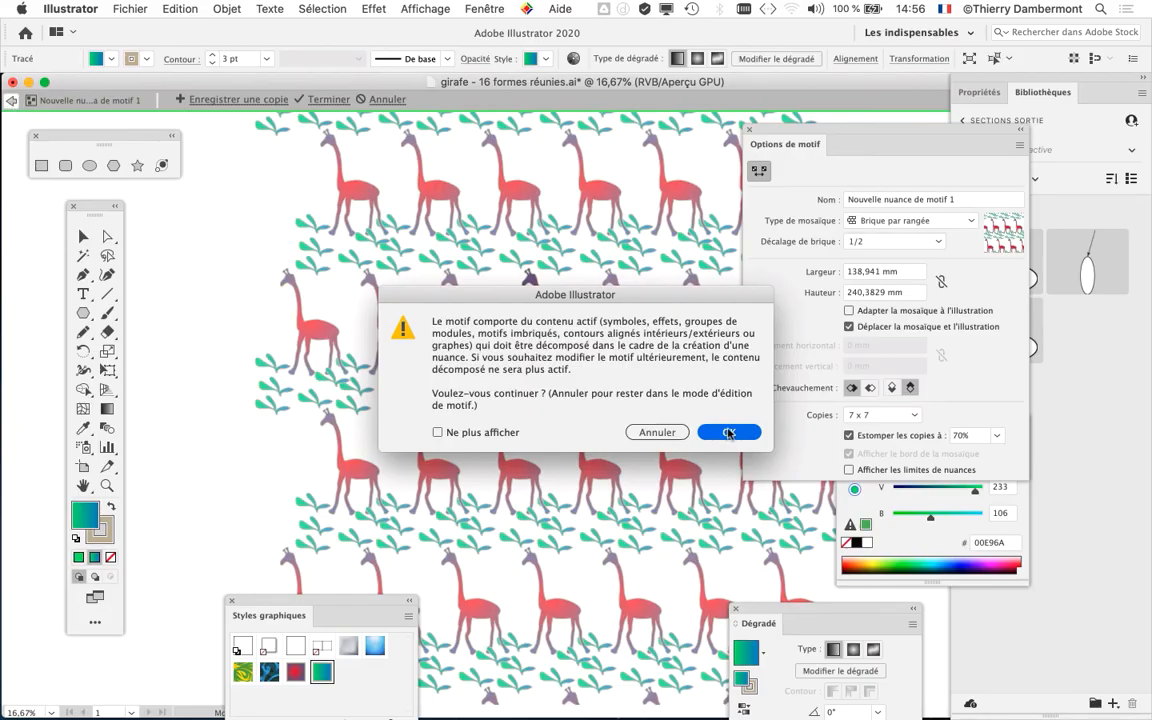
pyautogui.click(732, 432)
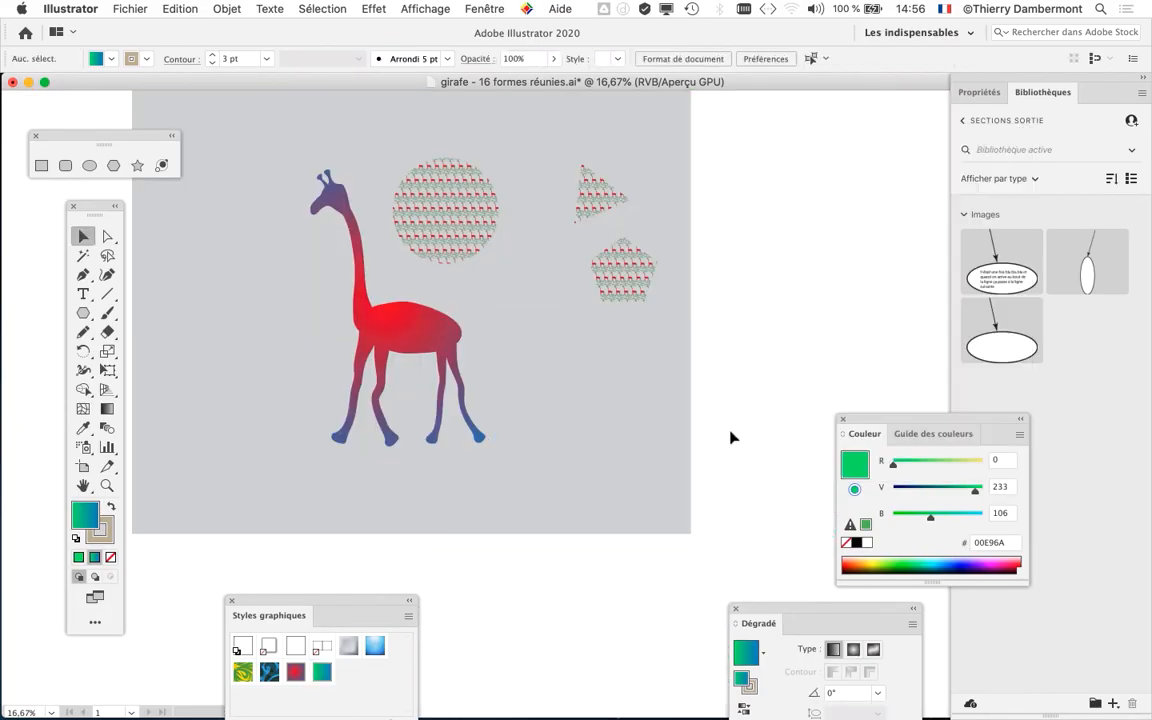
# - Examine the updated giraffe-and-plant pattern in the circle, both close up and as a whole
pyautogui.scroll(2, 441, 195)
pyautogui.scroll(8, 441, 195)
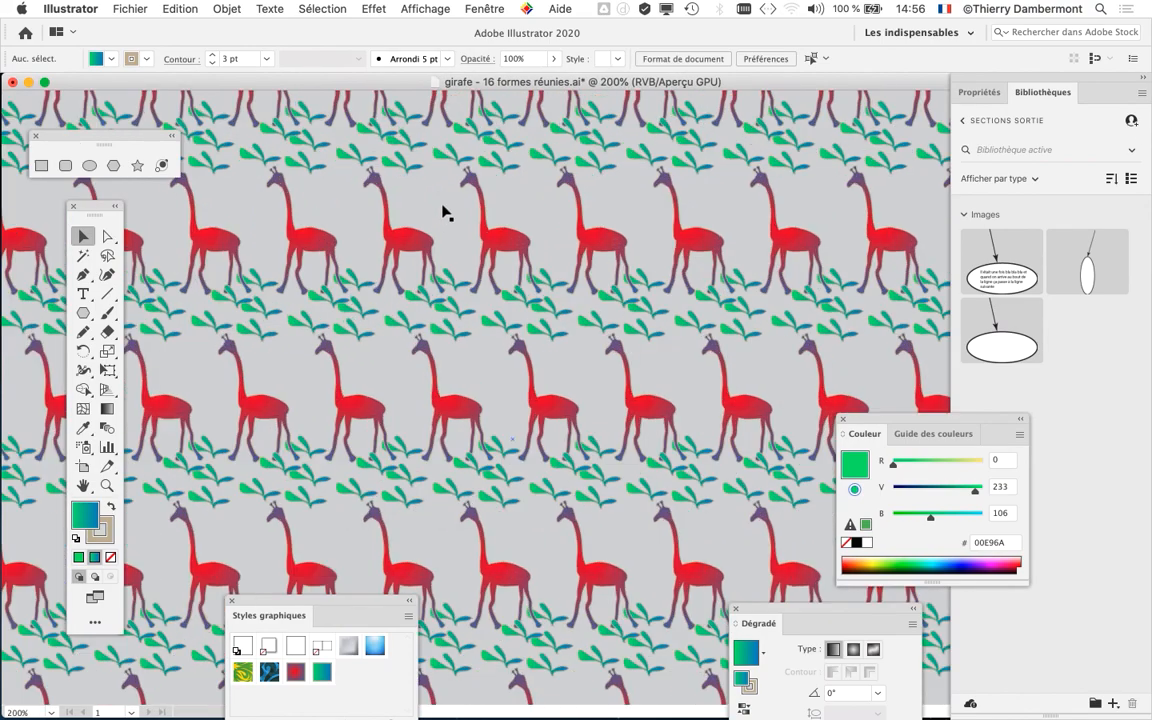
pyautogui.moveTo(565, 370); pyautogui.dragTo(596, 531)
pyautogui.scroll(-5, 610, 540)
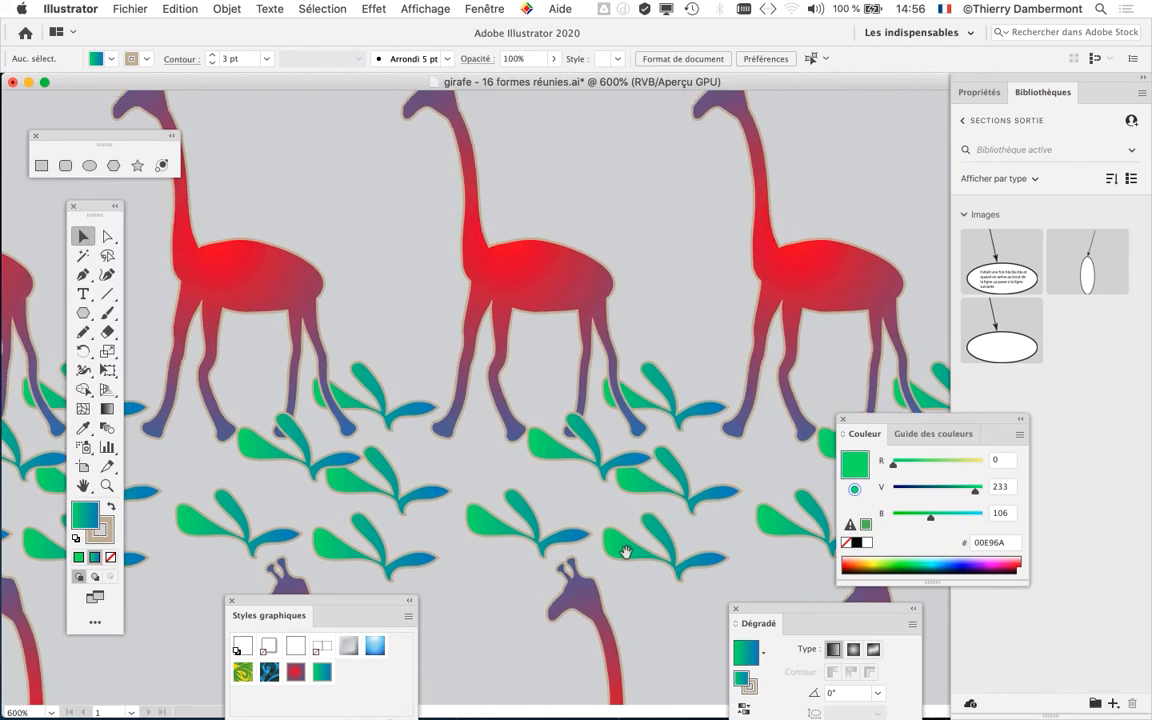
pyautogui.scroll(1, 548, 382)
pyautogui.scroll(1, 548, 382)
pyautogui.scroll(-4, 548, 382)
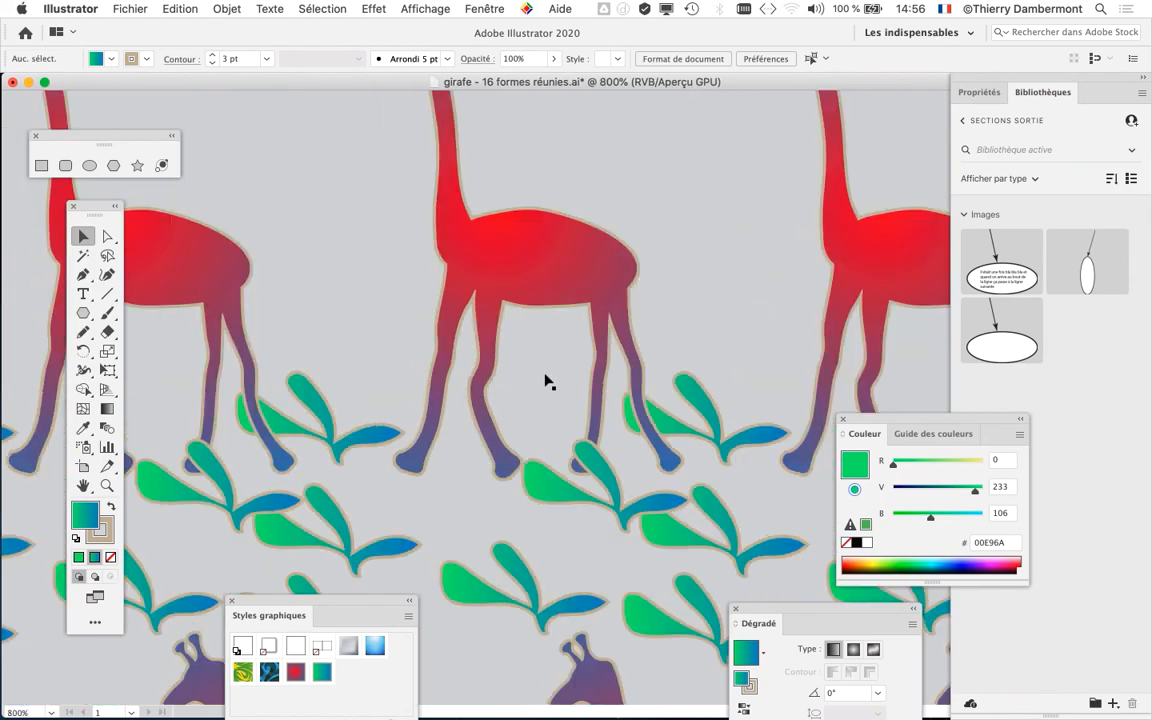
pyautogui.scroll(-3, 548, 382)
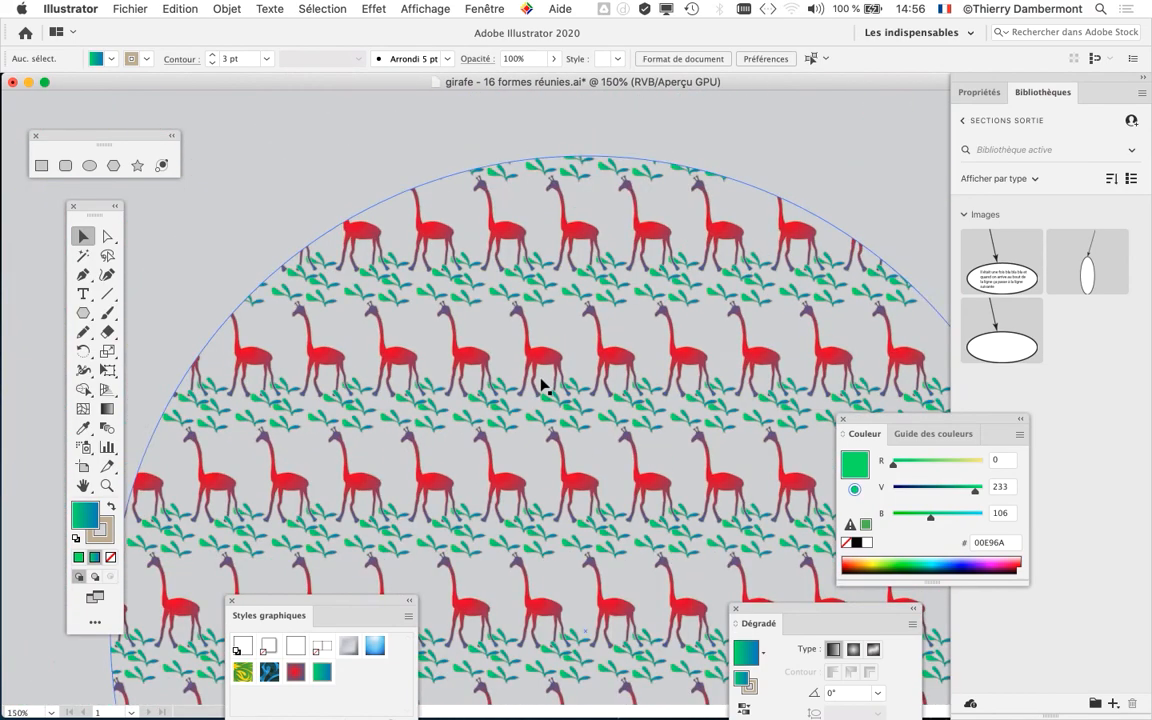
pyautogui.scroll(-2, 495, 324)
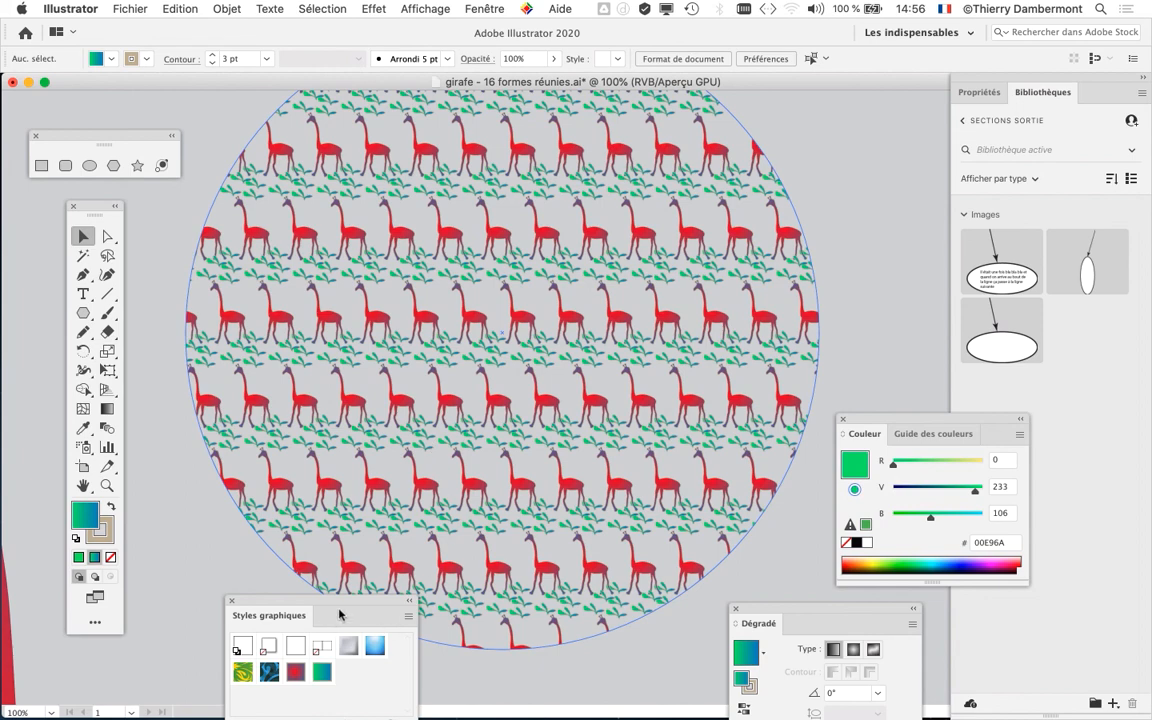
# - Move the Styles graphiques panel clear of the patterned circle
pyautogui.moveTo(362, 603); pyautogui.dragTo(812, 145)
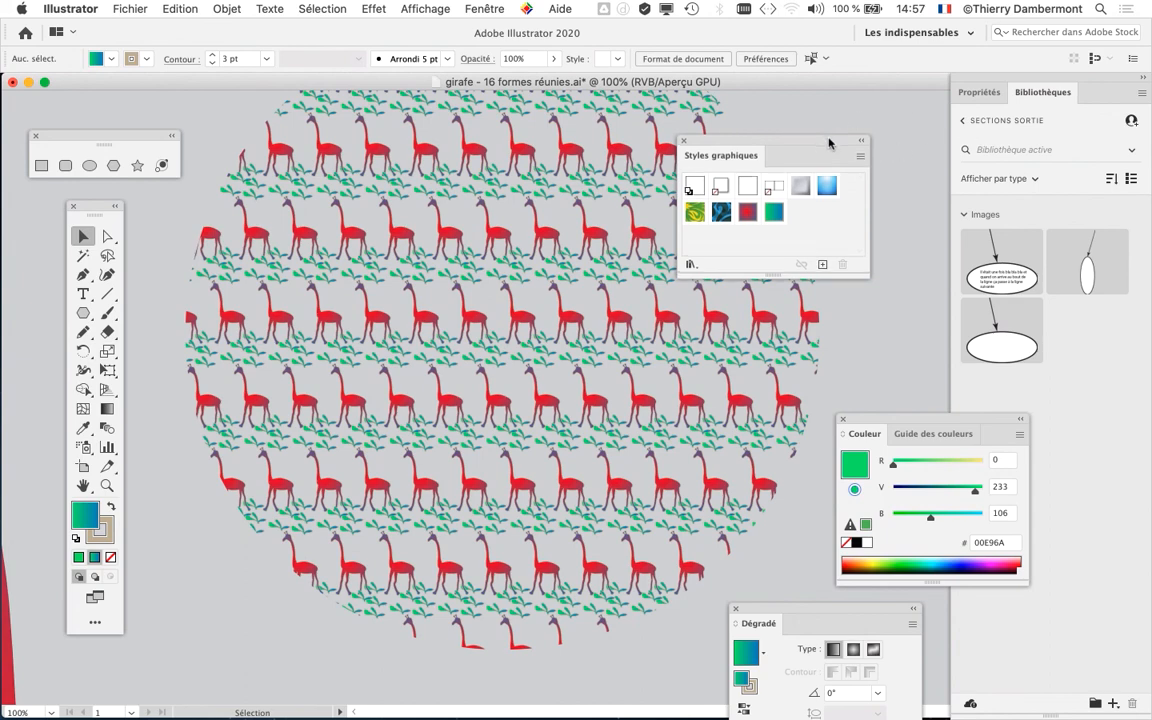
pyautogui.moveTo(836, 138); pyautogui.dragTo(860, 139)
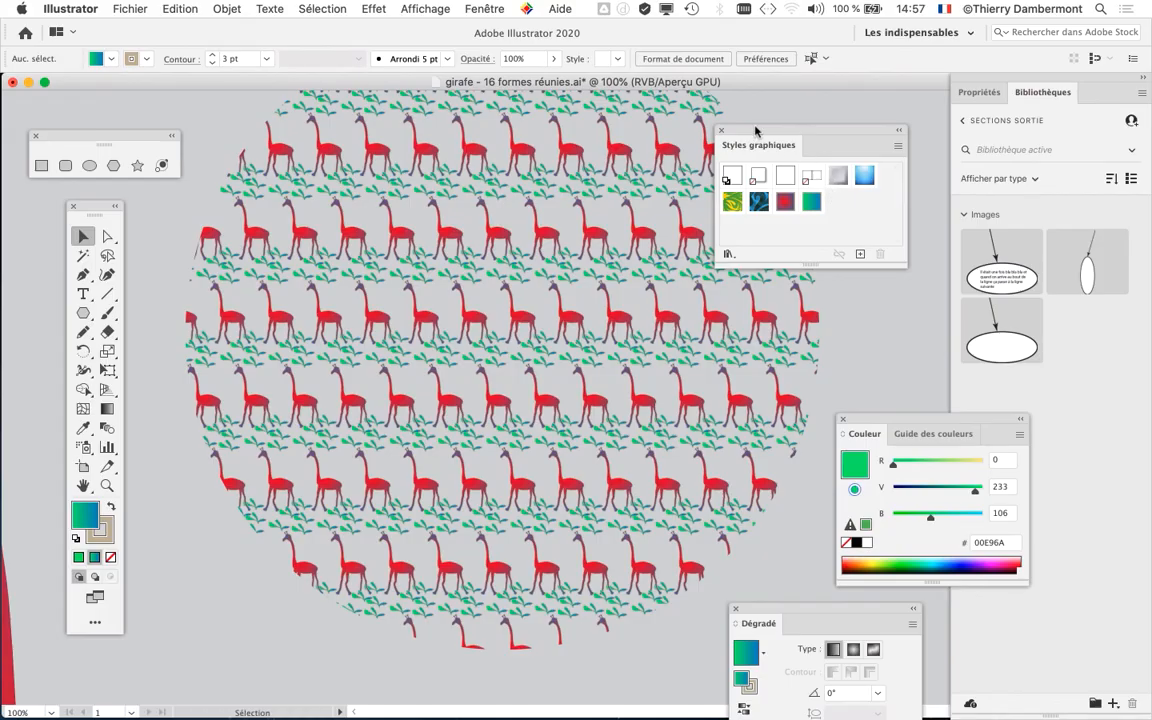
pyautogui.moveTo(755, 130); pyautogui.dragTo(853, 110)
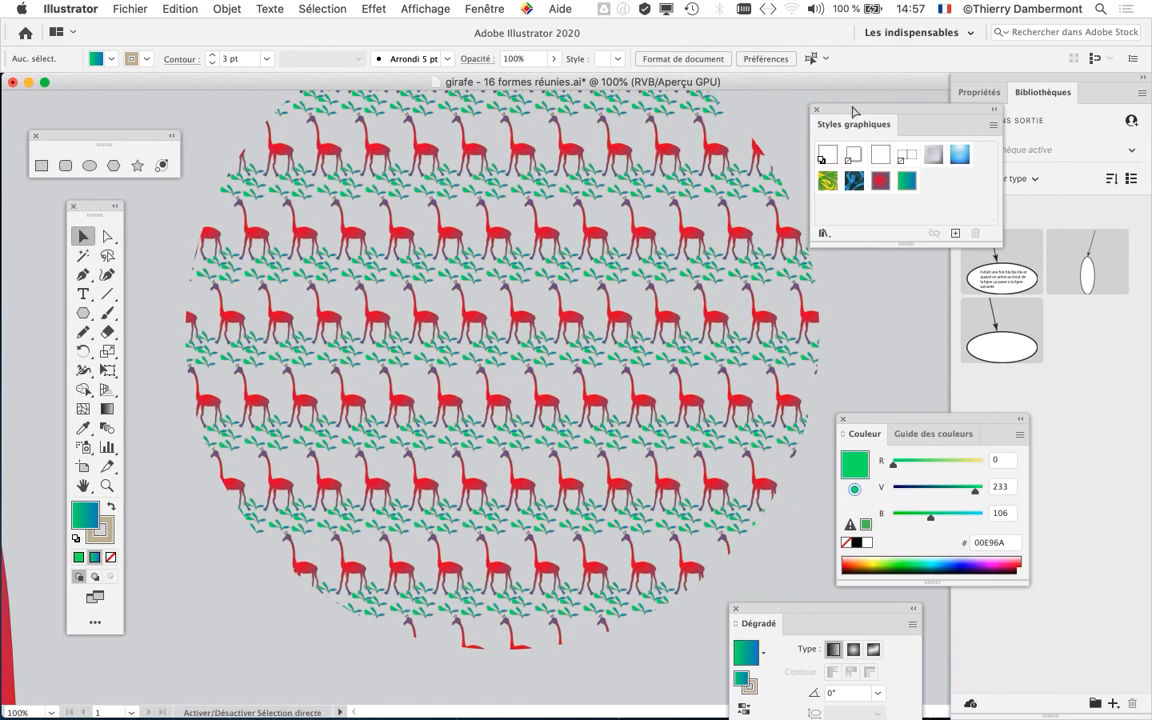
# - Save the document under the new name "girafe - 17 formes réunies.ai" in the same folder, keeping the Adobe Illustrator (ai) format
pyautogui.click(130, 8)
pyautogui.click(165, 144)
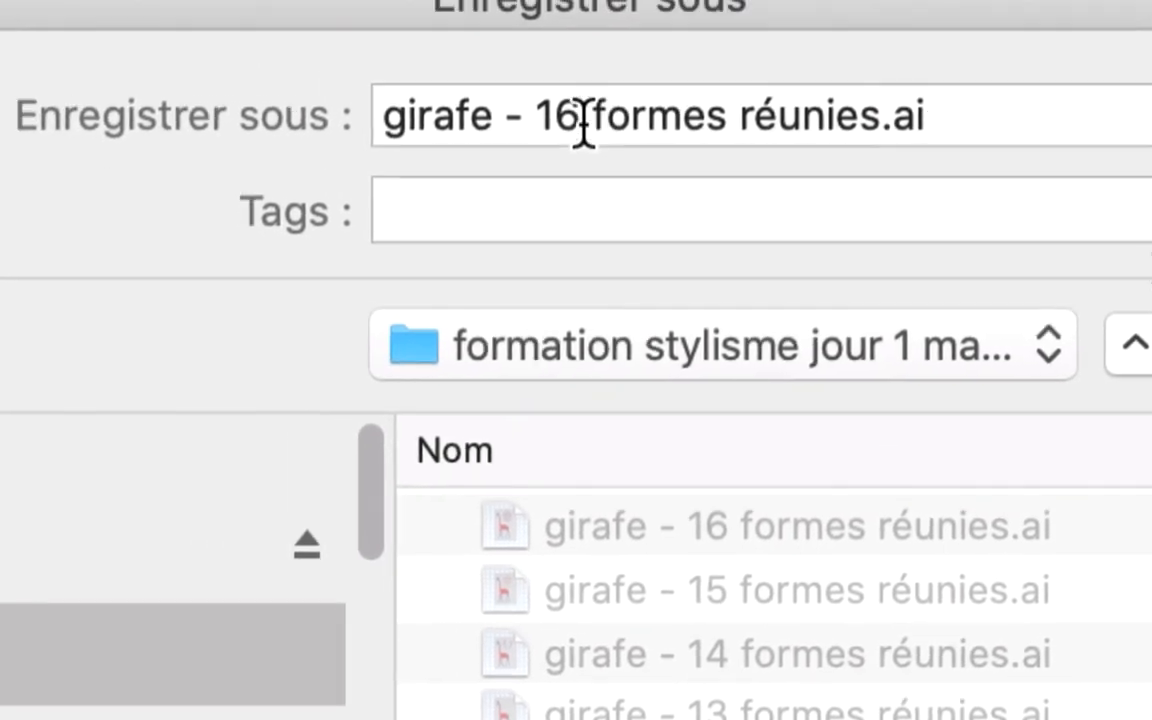
pyautogui.moveTo(574, 118); pyautogui.dragTo(569, 116)
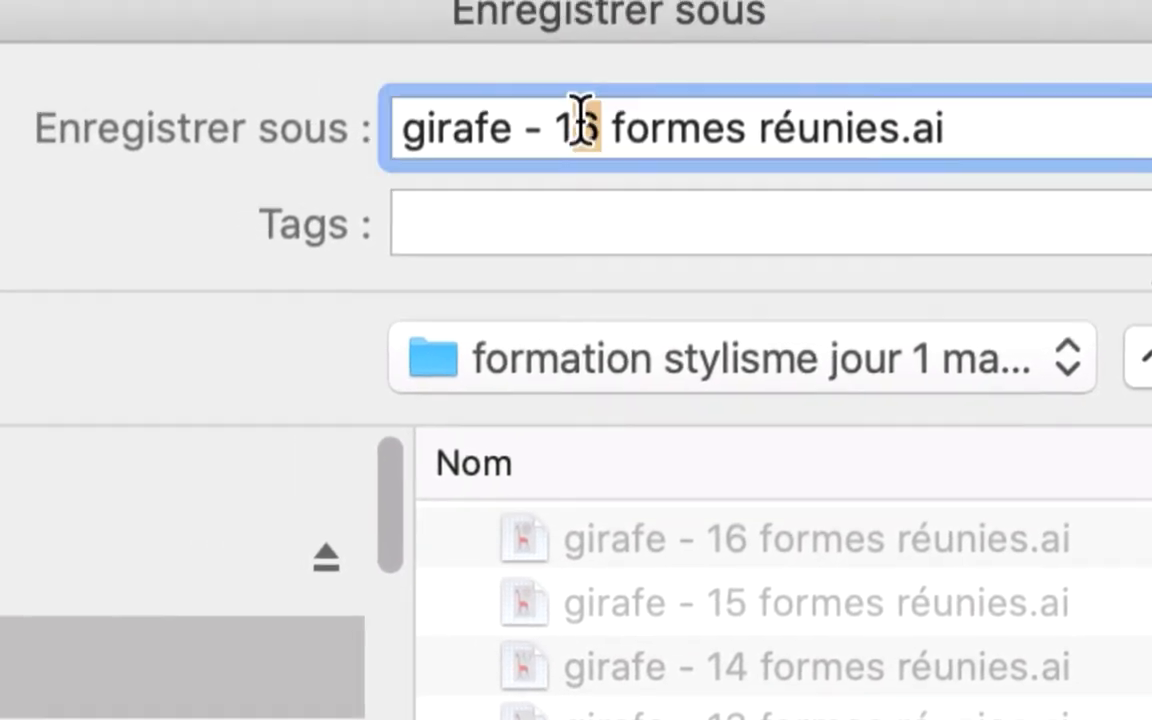
pyautogui.doubleClick(583, 118)
pyautogui.write('17')
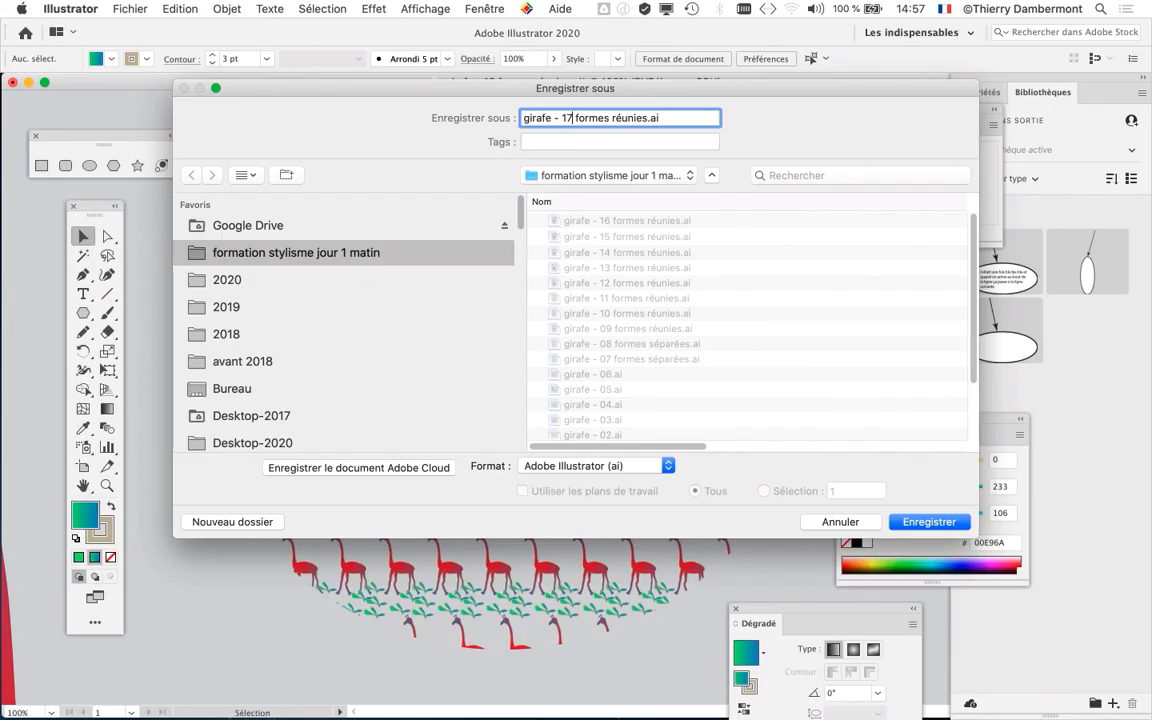
pyautogui.press('Return')
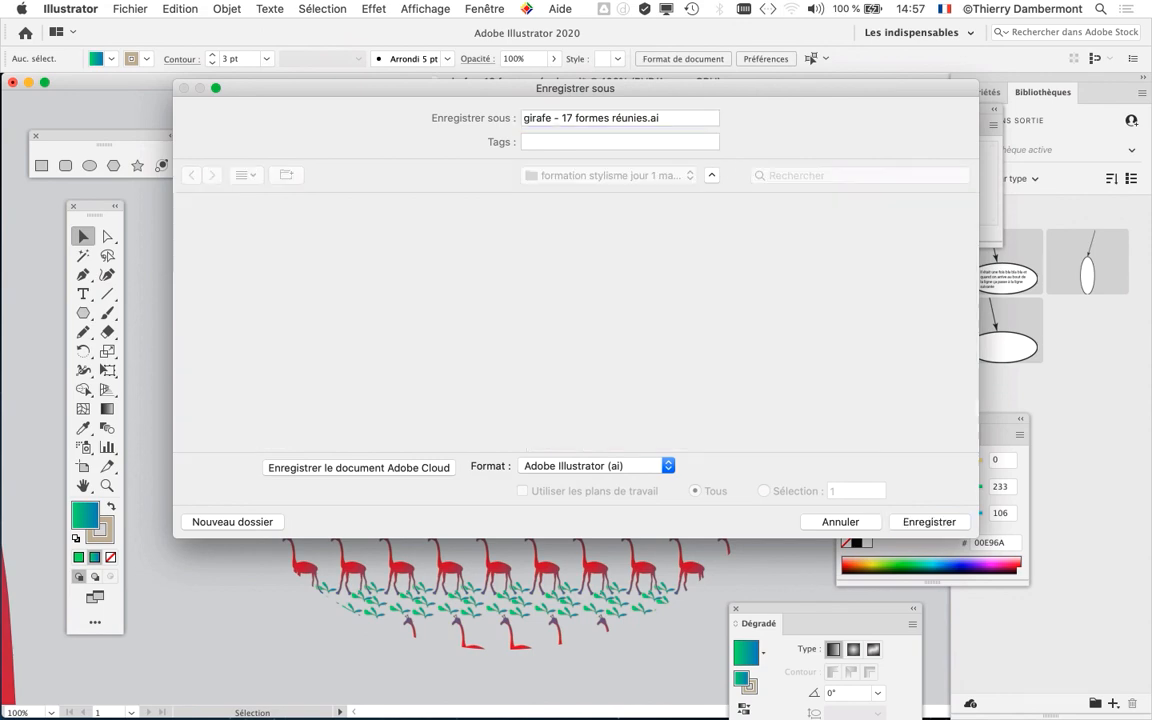
pyautogui.press('Return')
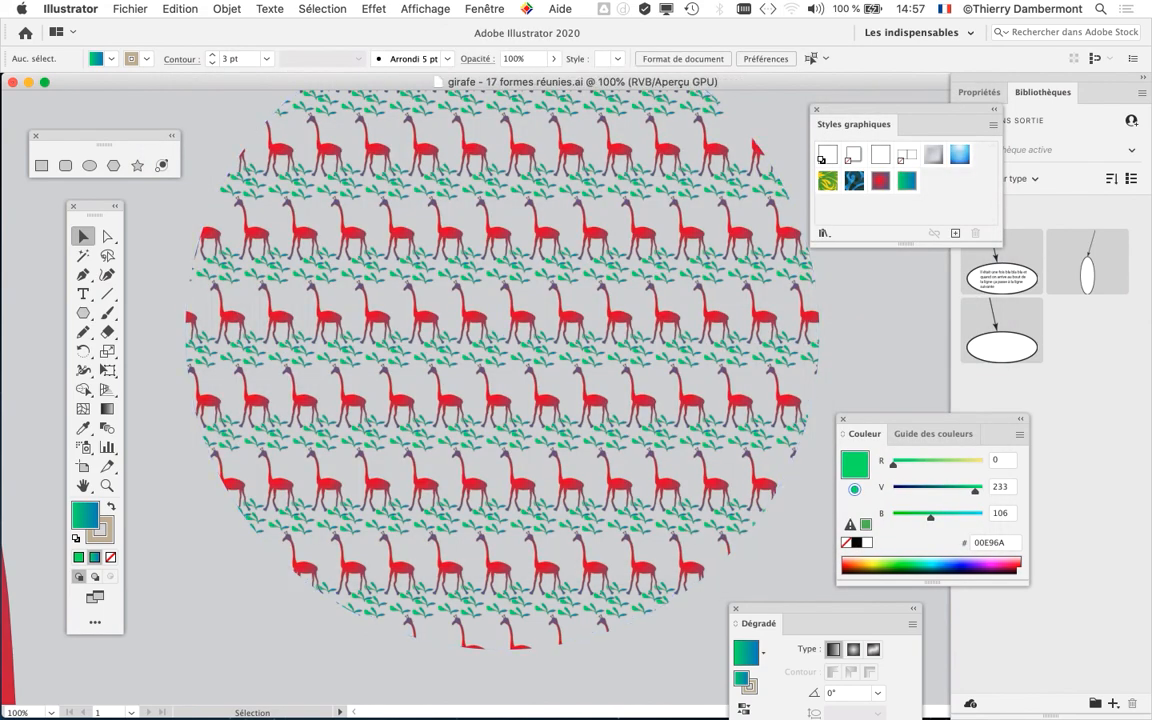
# - Move the Styles graphiques panel over the upper right part of the patterned circle
pyautogui.moveTo(850, 124); pyautogui.dragTo(703, 209)
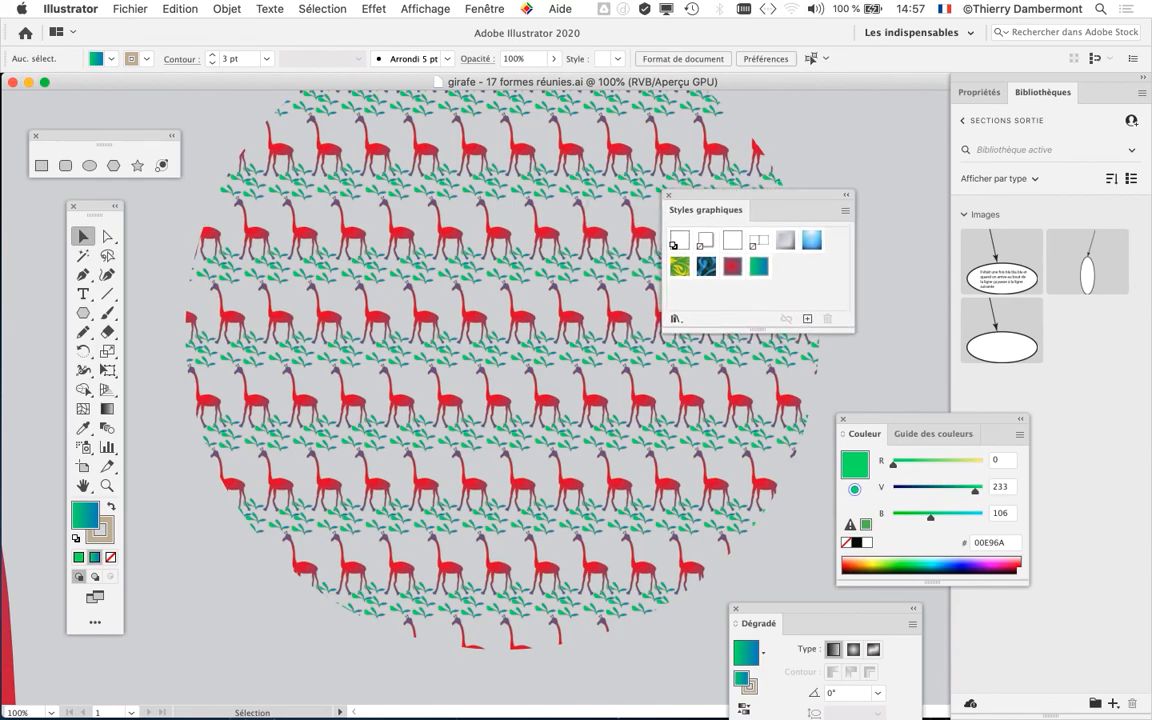